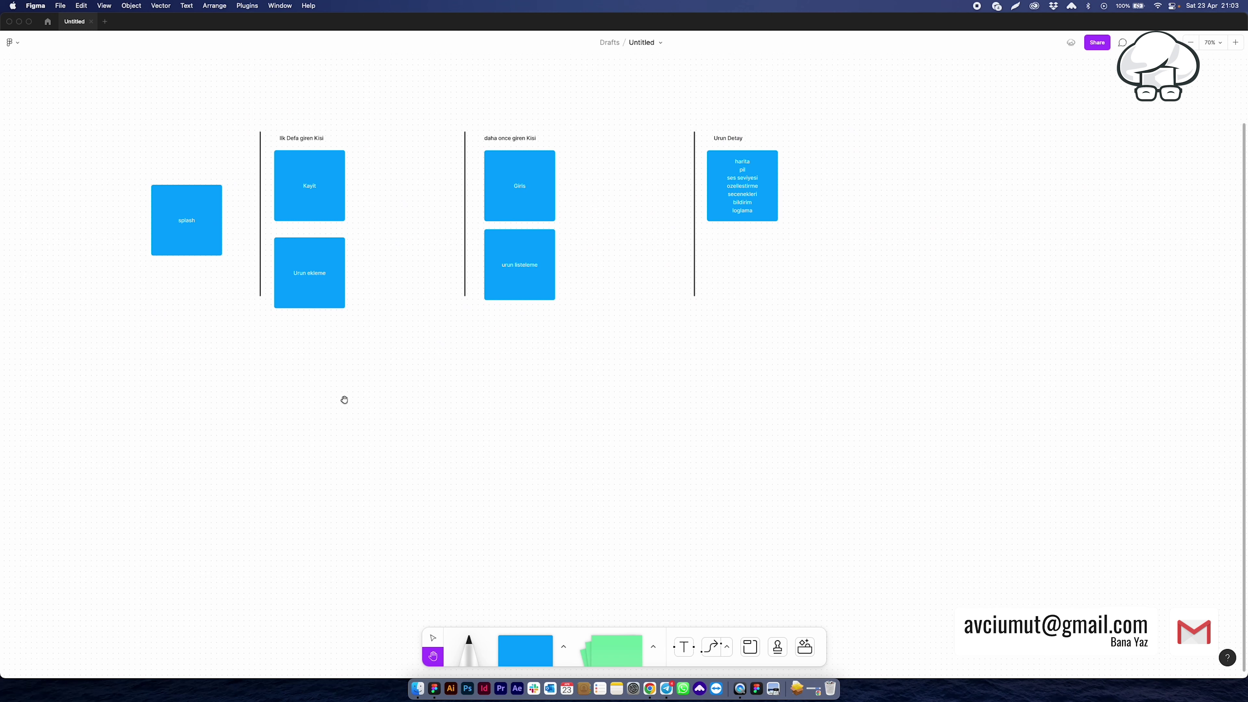
Step: Duplicate the splash sticky and place the copy well below the diagram
drag(105, 103, 909, 462)
drag(527, 494, 533, 493)
scroll(560, 485, down, 3)
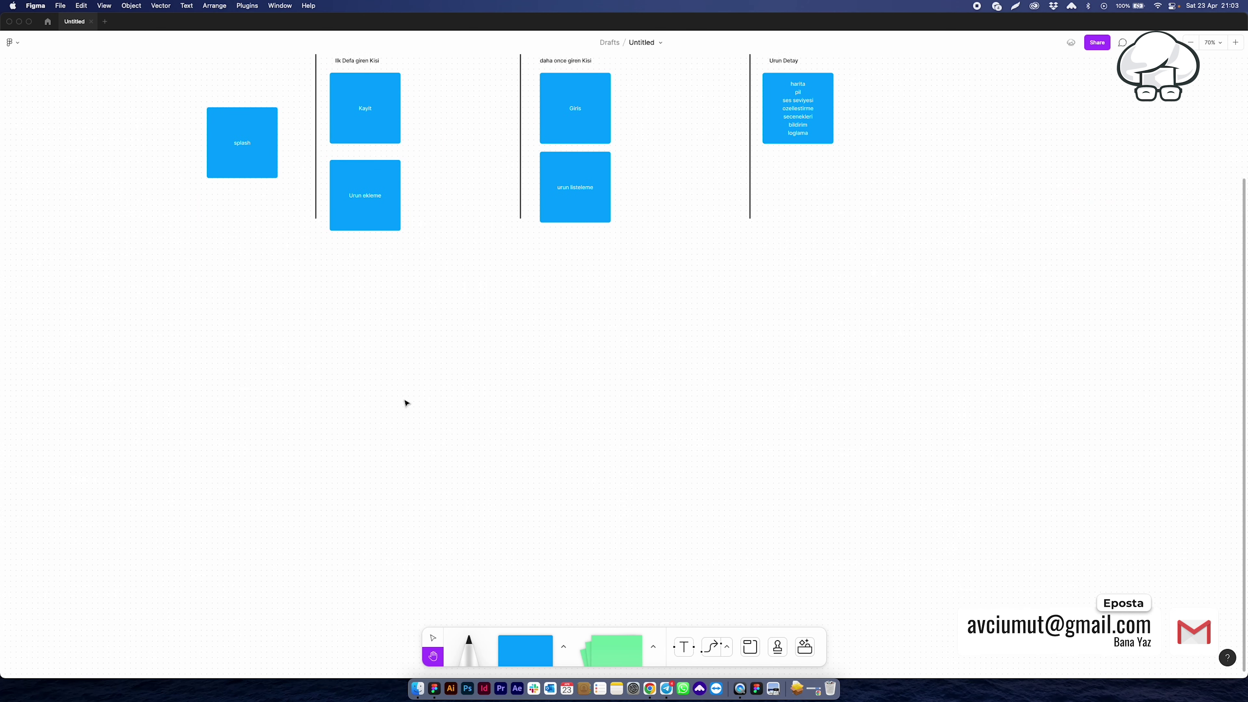
drag(262, 162, 262, 557)
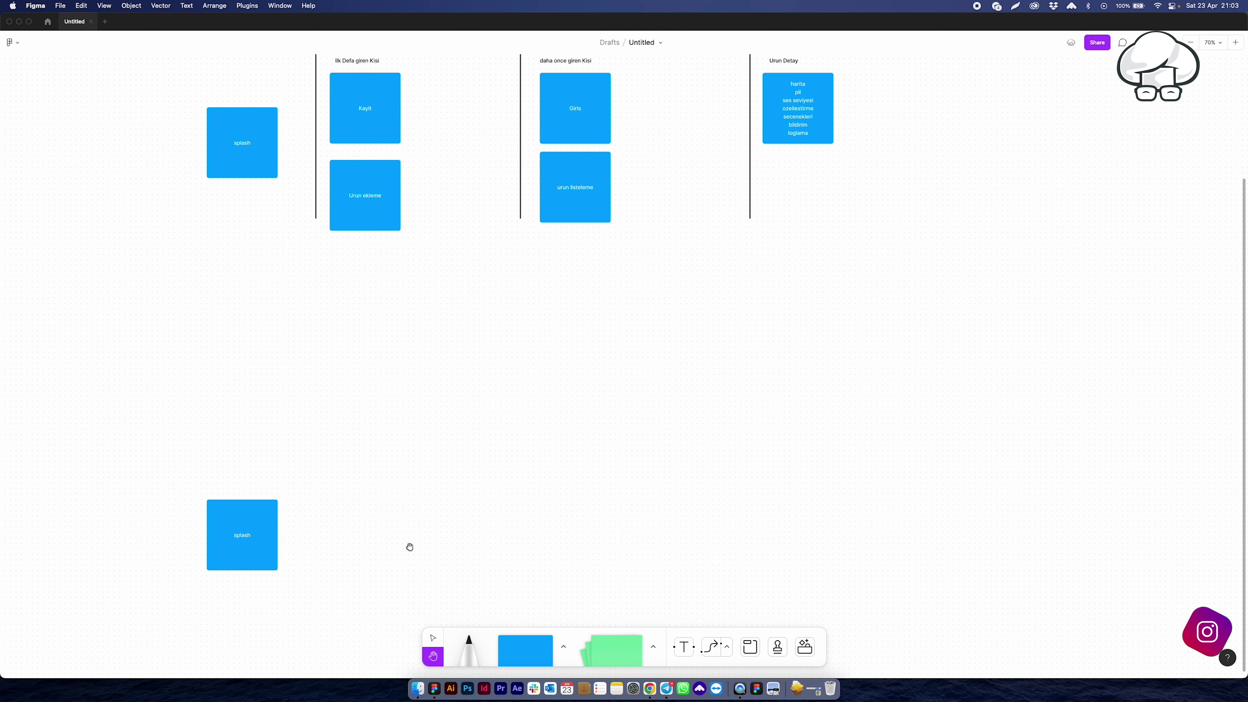
scroll(451, 538, down, 5)
Step: Place a purple sticky note right beside the copied splash box
click(563, 646)
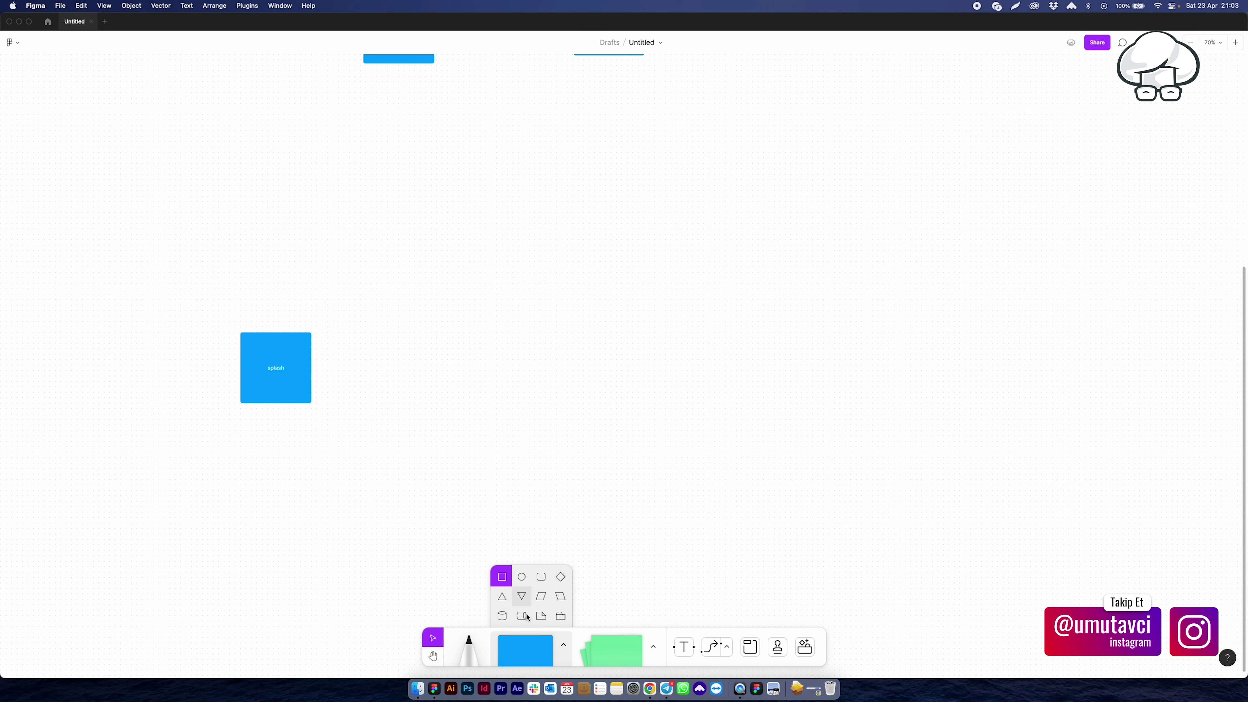
click(535, 658)
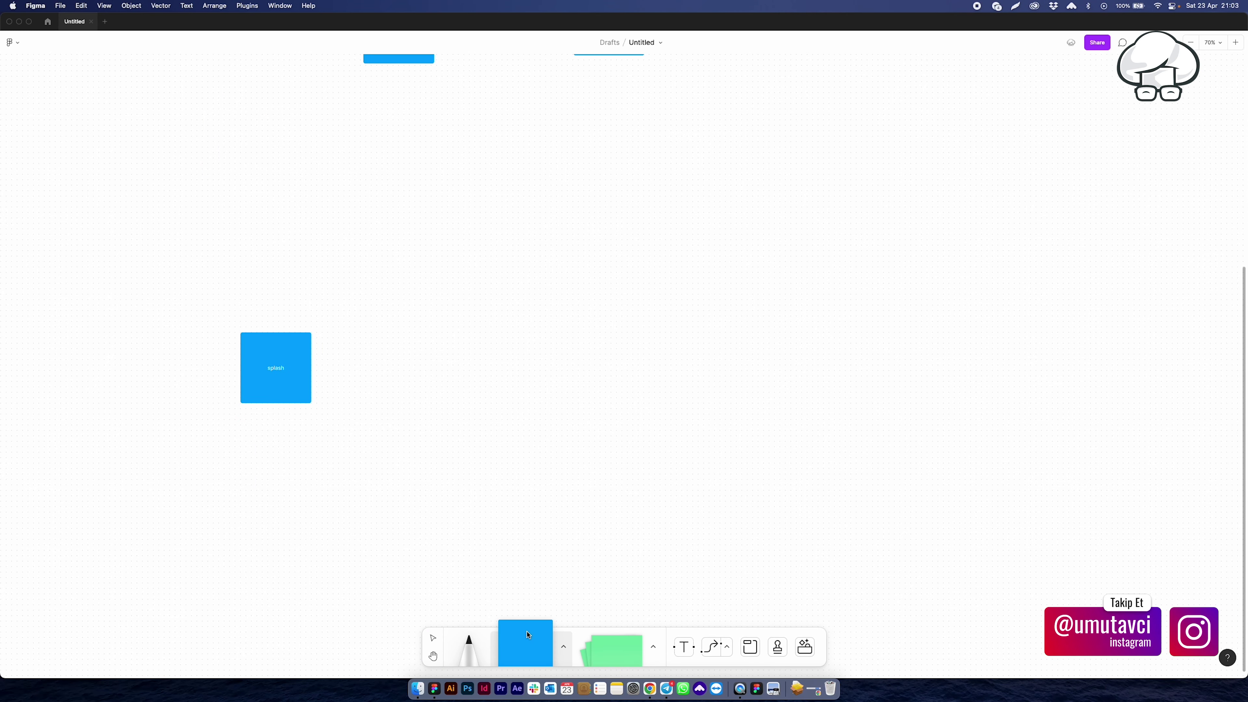
click(537, 650)
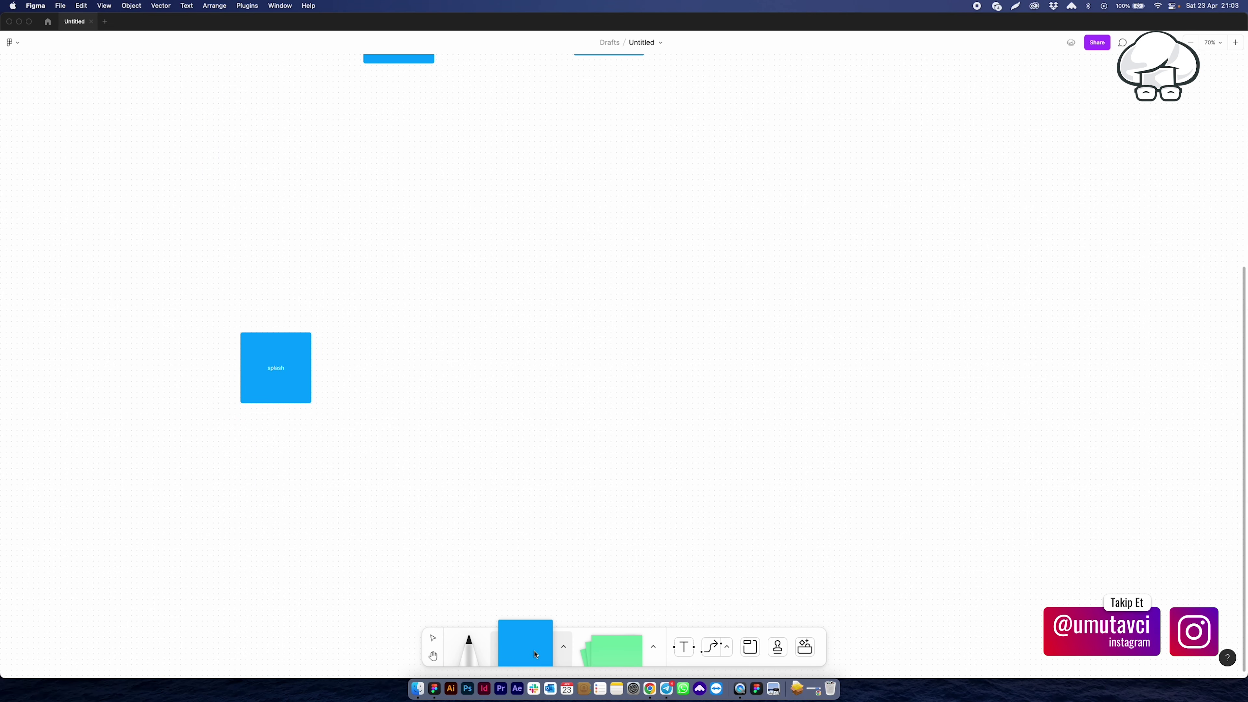
click(614, 650)
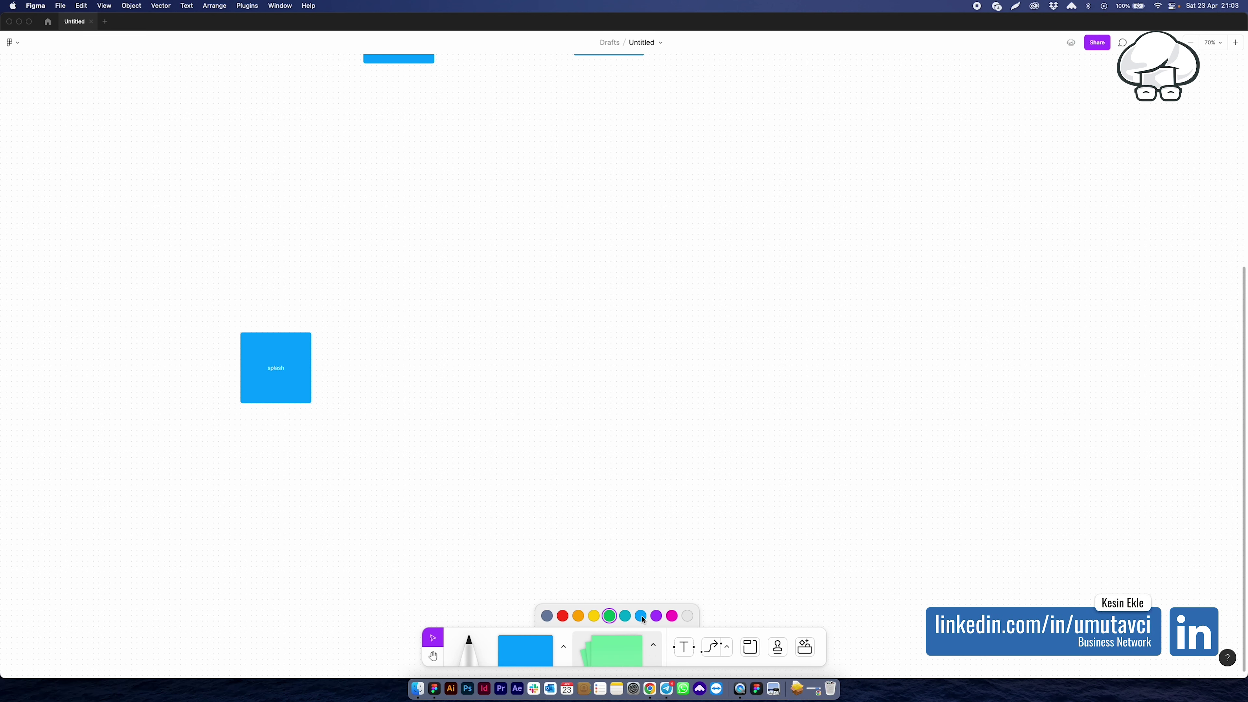
click(635, 613)
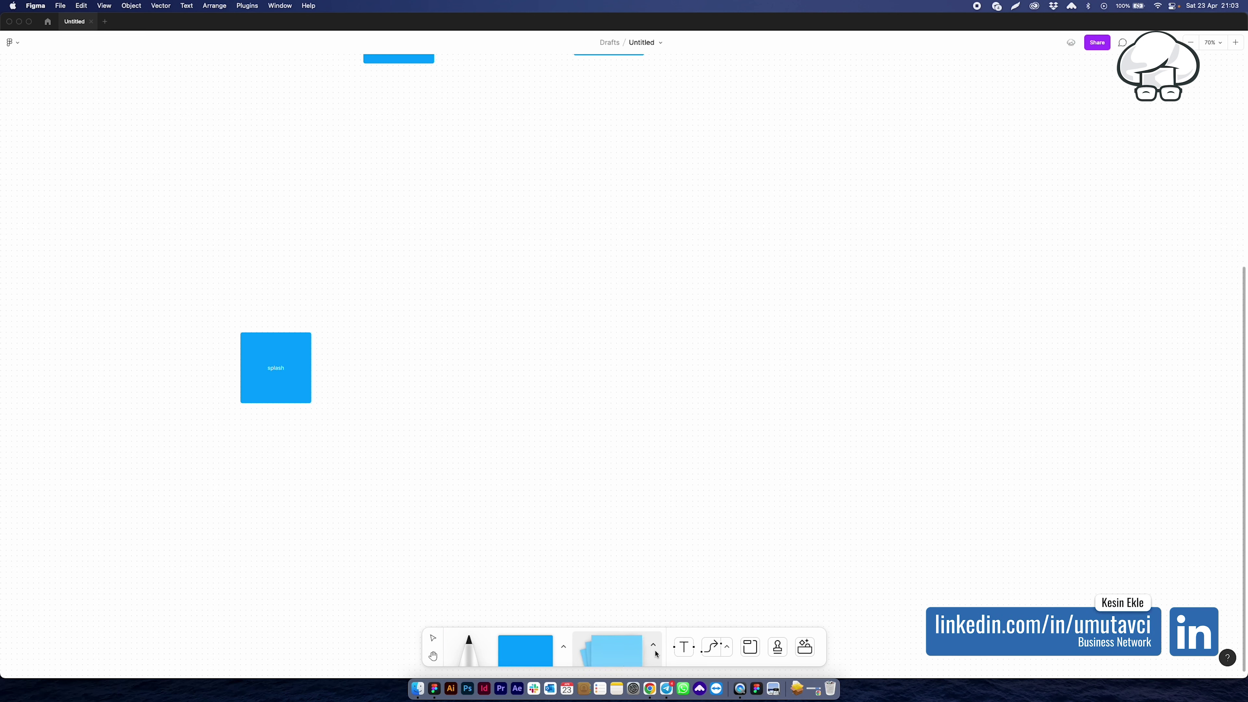
click(645, 654)
click(656, 615)
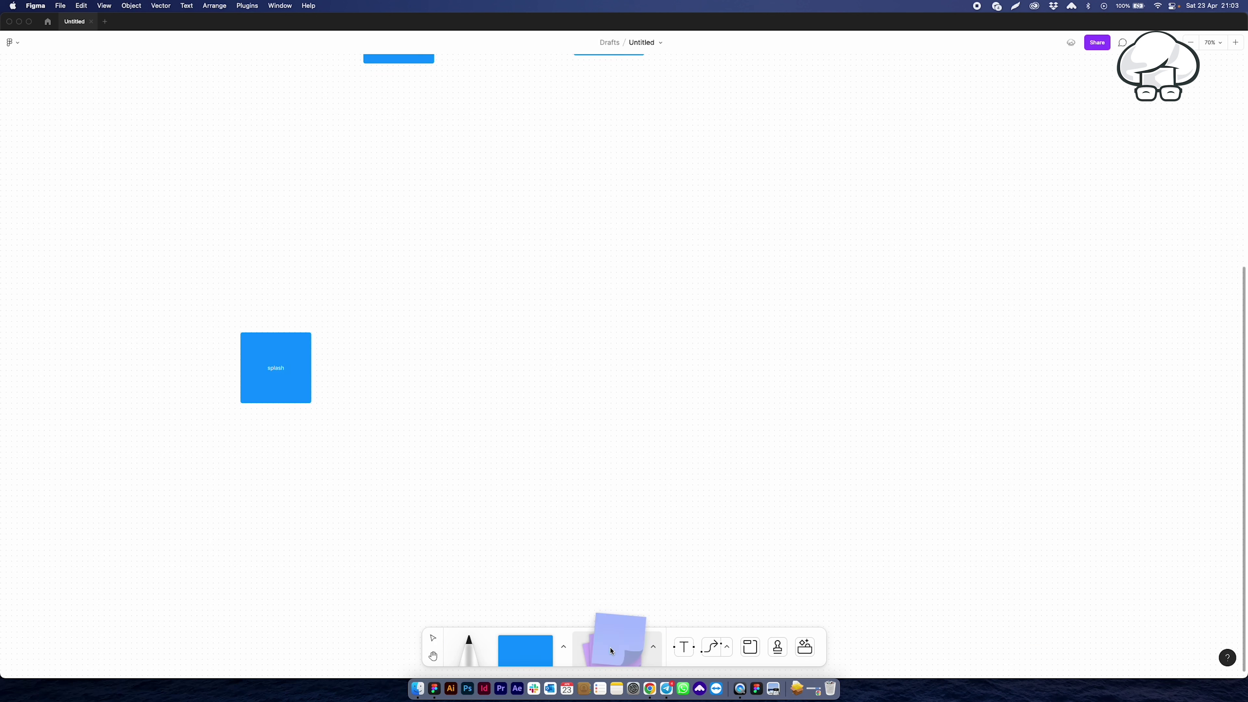
click(390, 229)
drag(390, 228, 385, 342)
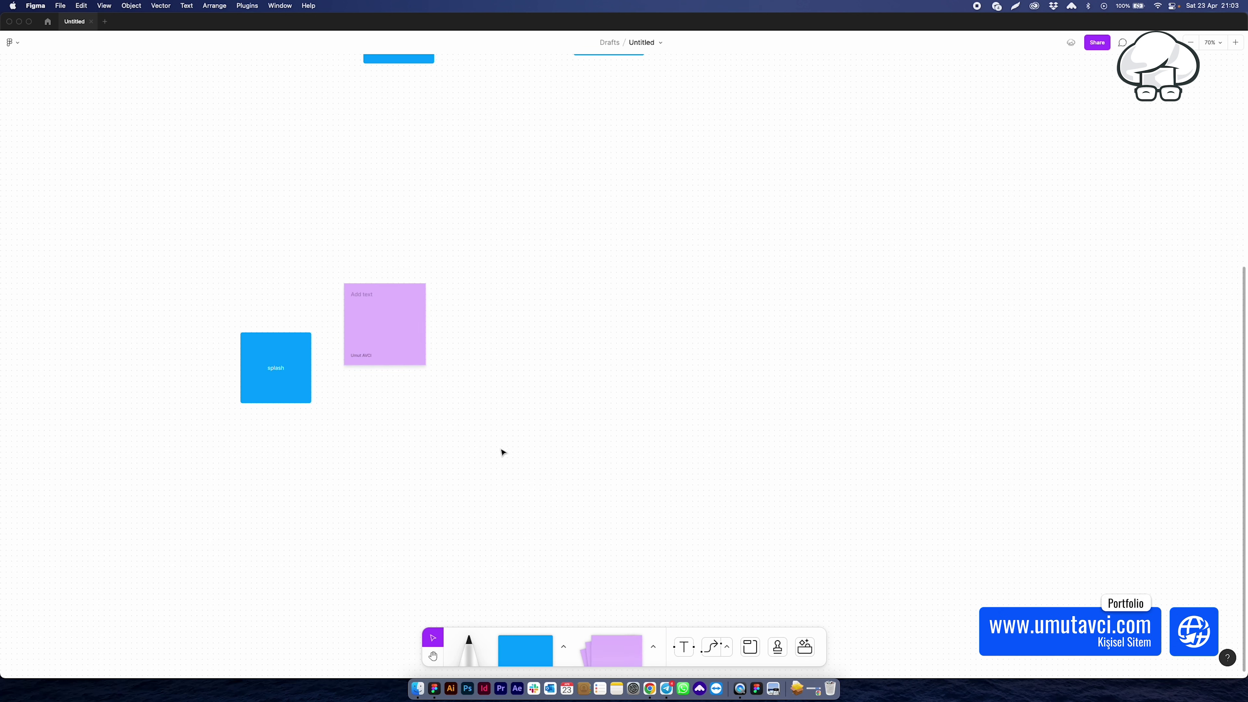
click(368, 296)
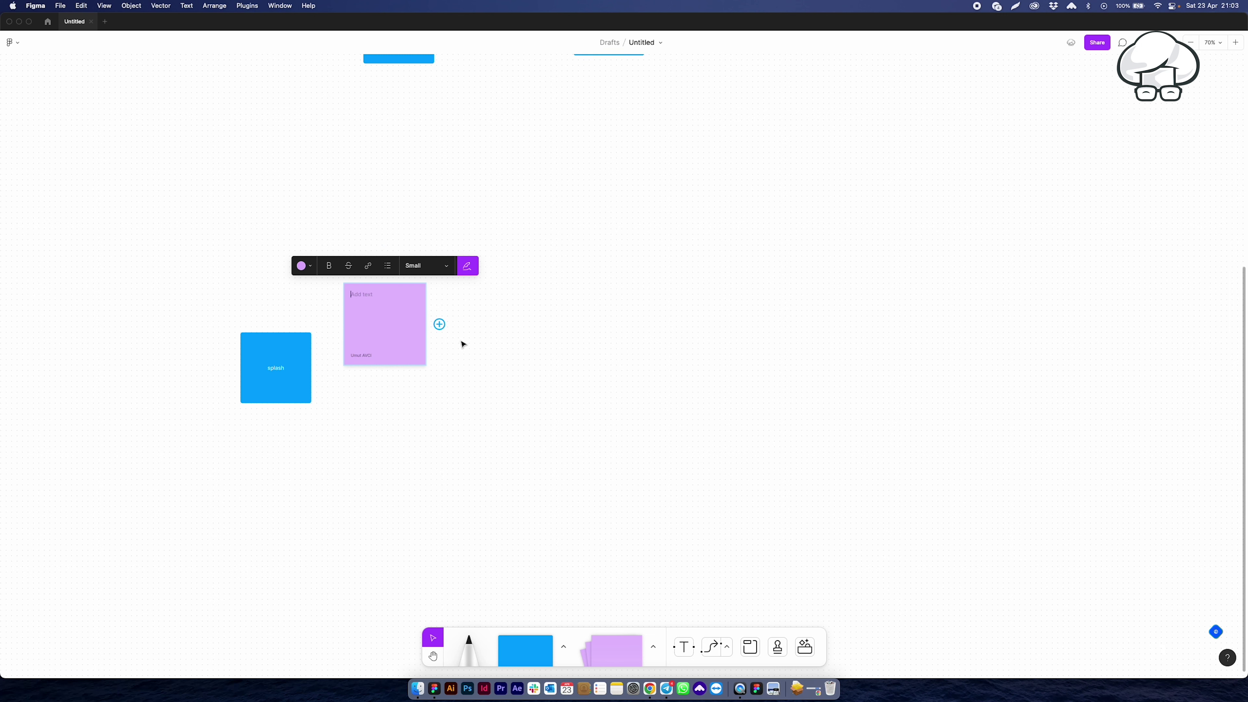
Step: Write 'kontrol ekrani senaryolari' with bullets yazilim guncelmi, internet var mi, bluethoot var mi
text(kontrol ekrani)
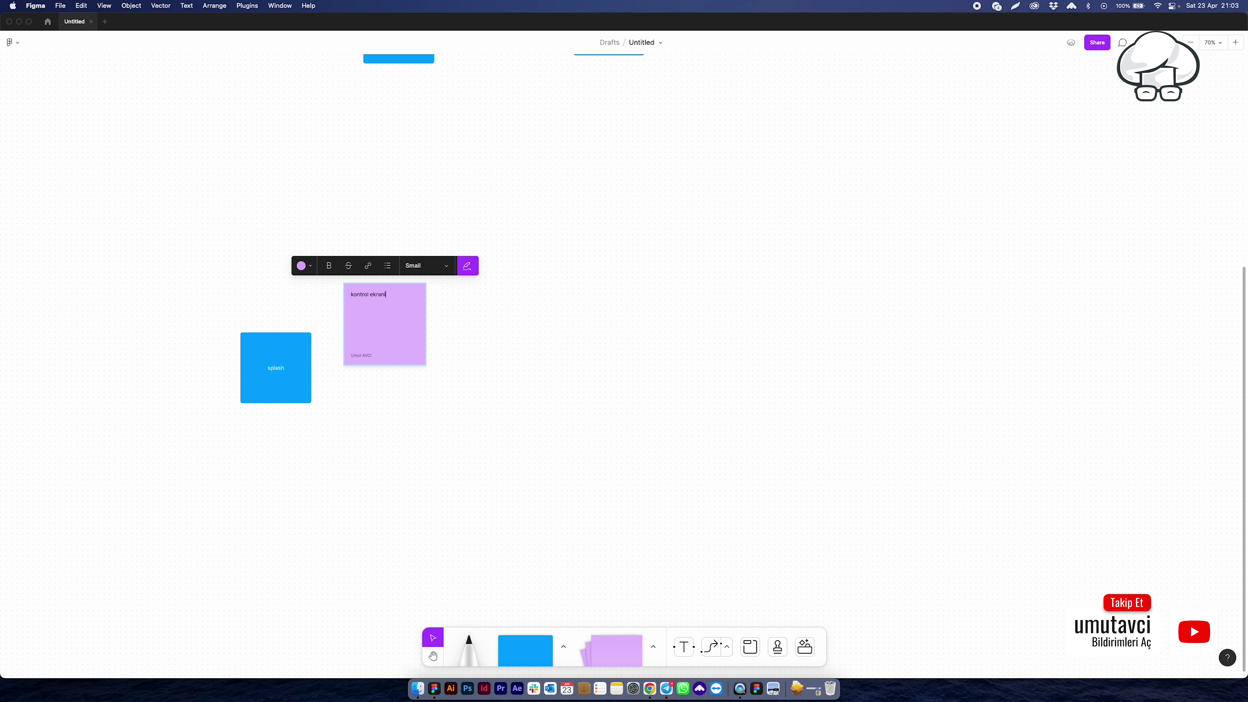
text( senaryolari)
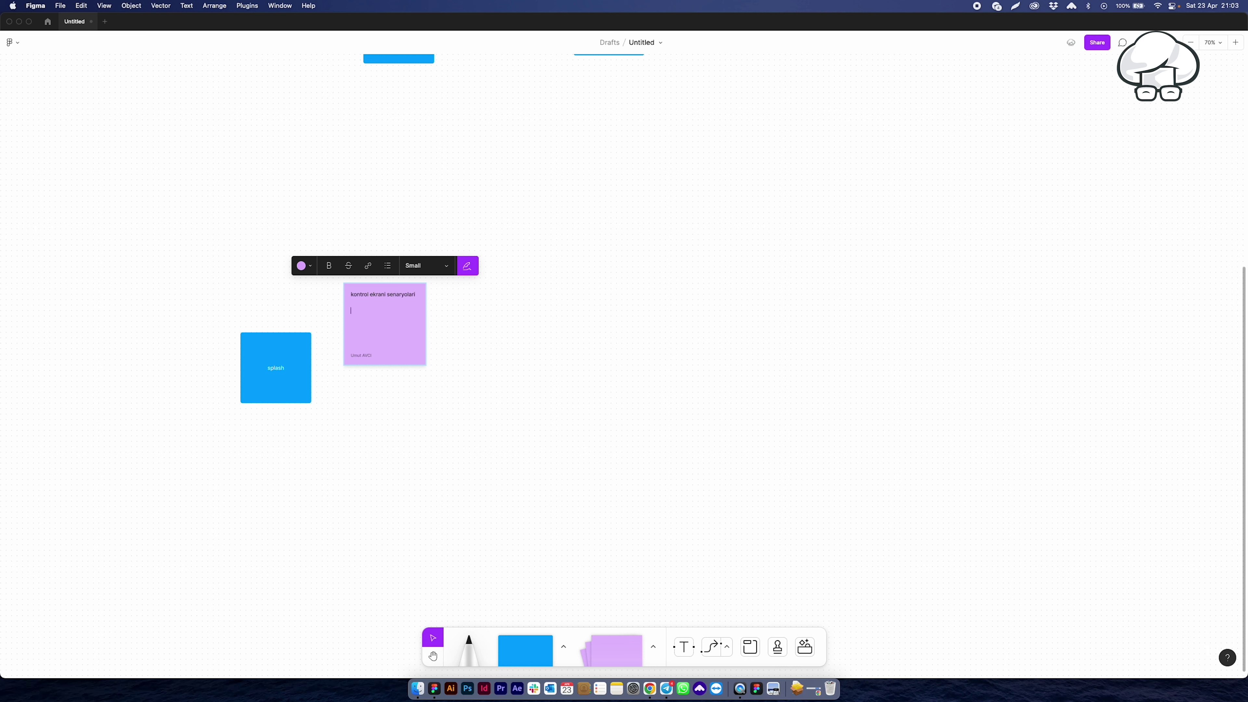
key(Return)
text(-)
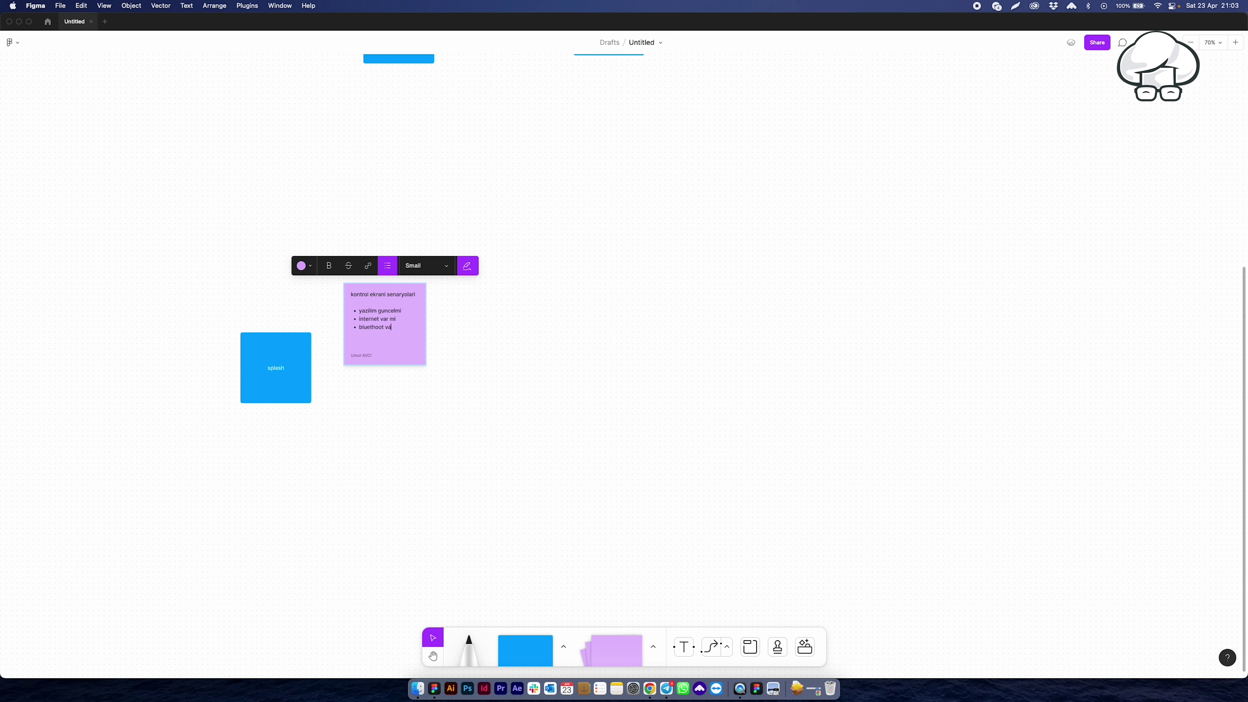
click(539, 384)
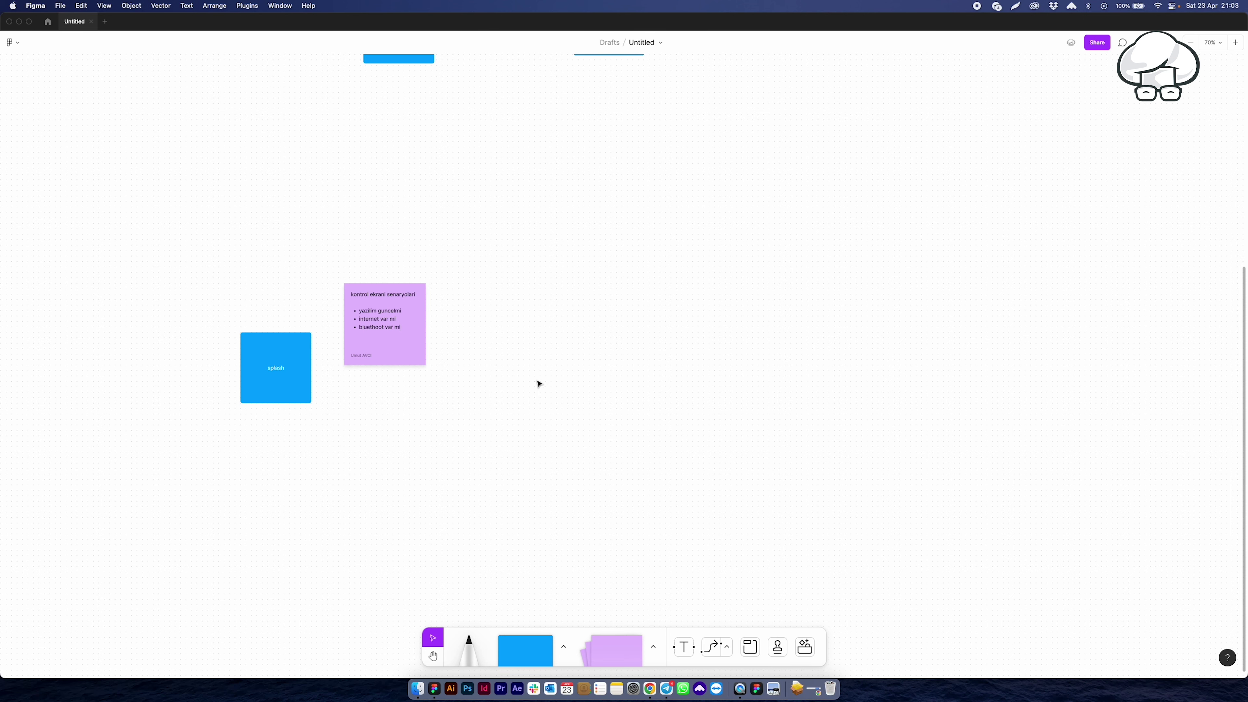
Step: Fix the 'bluethoot' typo by deleting the extra h
scroll(364, 338, up, 5)
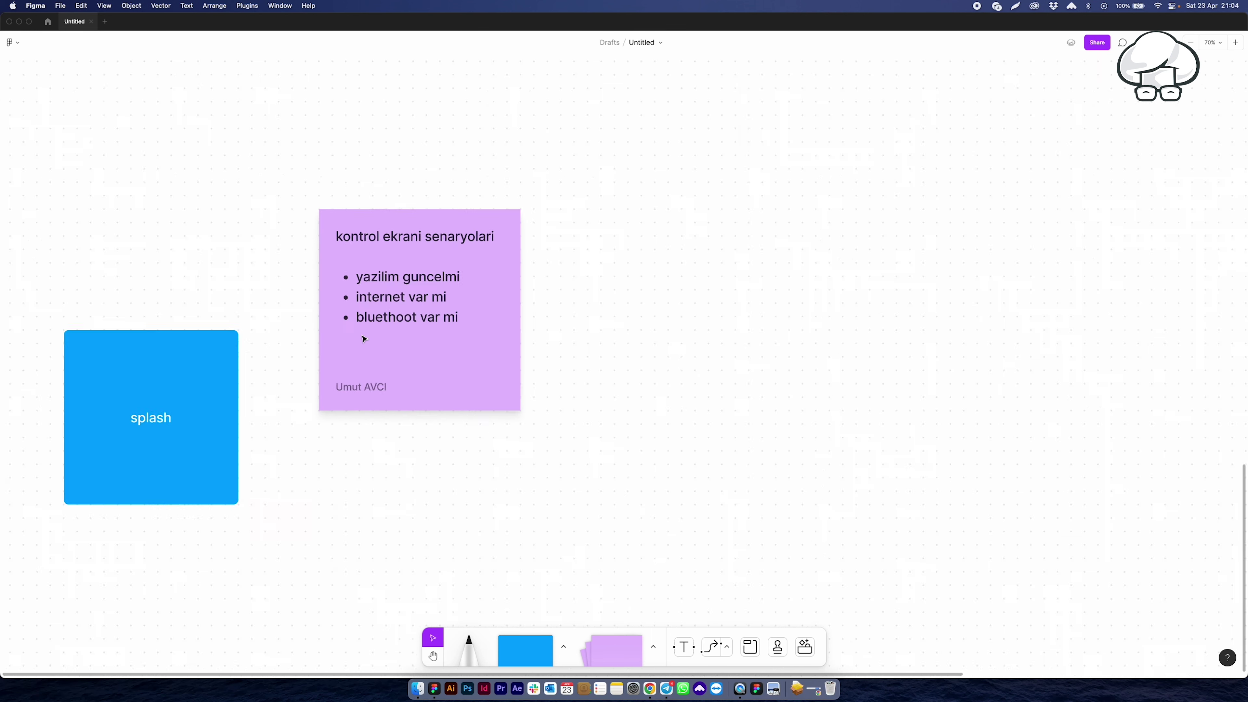
double_click(396, 319)
click(397, 318)
drag(396, 319, 388, 316)
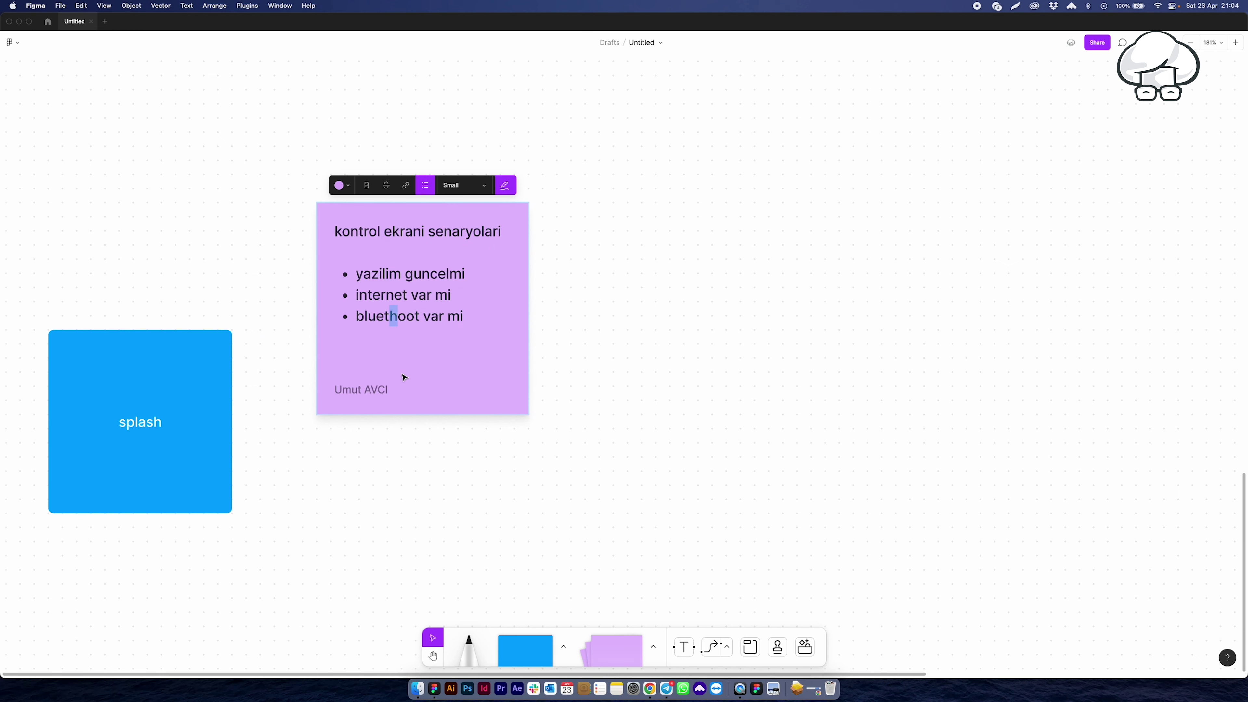
key(BackSpace)
click(635, 346)
Step: Reposition the purple sticky and connect splash to it with an arrow
scroll(356, 339, up, 5)
scroll(356, 339, down, 3)
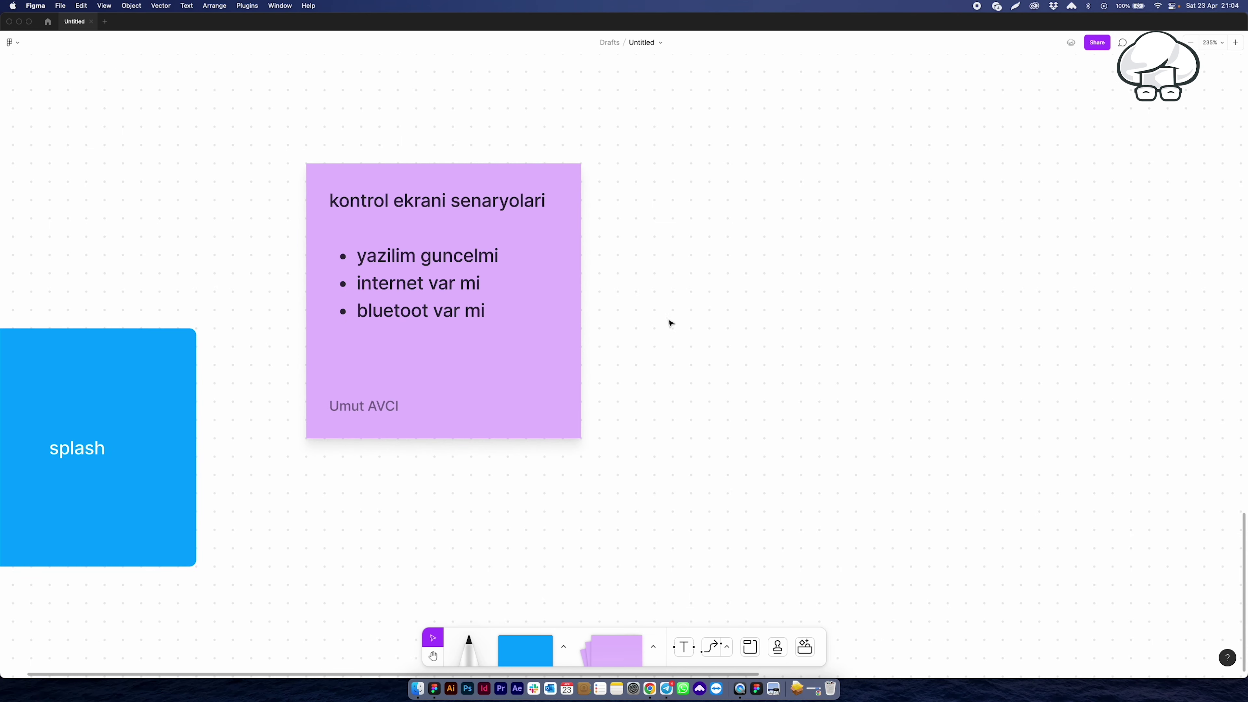
scroll(671, 323, left, 3)
scroll(621, 381, up, 3)
mouse_move(571, 451)
mouse_down()
mouse_move(504, 563)
mouse_move(501, 614)
mouse_move(587, 597)
mouse_up()
click(211, 528)
drag(255, 519, 423, 522)
mouse_move(593, 563)
mouse_down()
mouse_move(532, 410)
mouse_move(531, 556)
mouse_up()
Step: Cut all the purple sticky's text, then delete the sticky and its arrow
key(h)
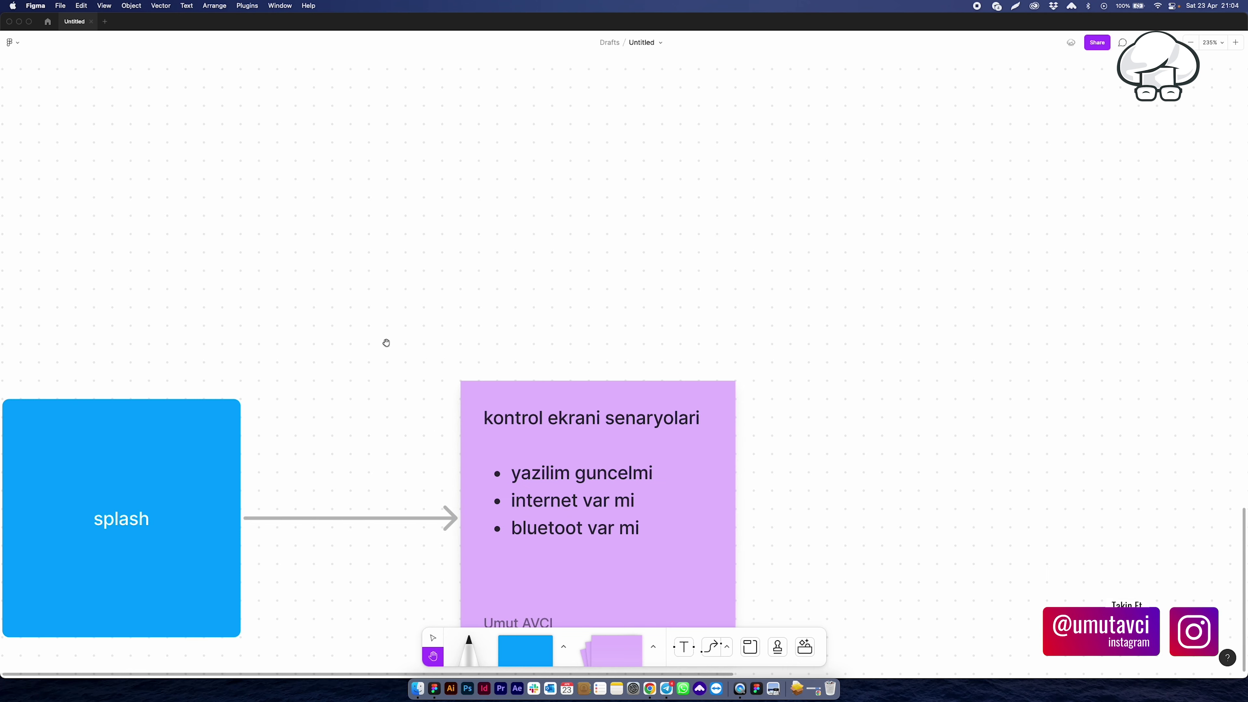
scroll(386, 342, down, 5)
ctrl+scroll(446, 295, down, 5)
scroll(635, 367, right, 2)
scroll(635, 367, right, 2)
key(v)
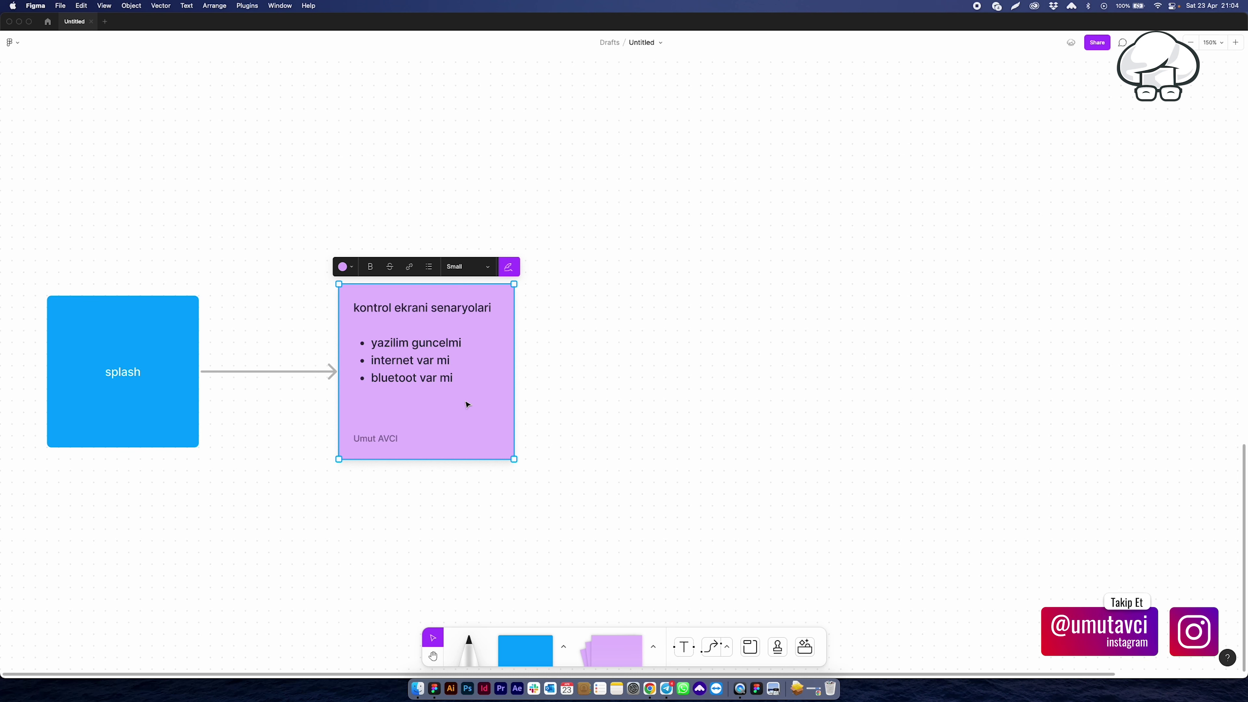
double_click(418, 364)
click(459, 380)
drag(459, 380, 350, 301)
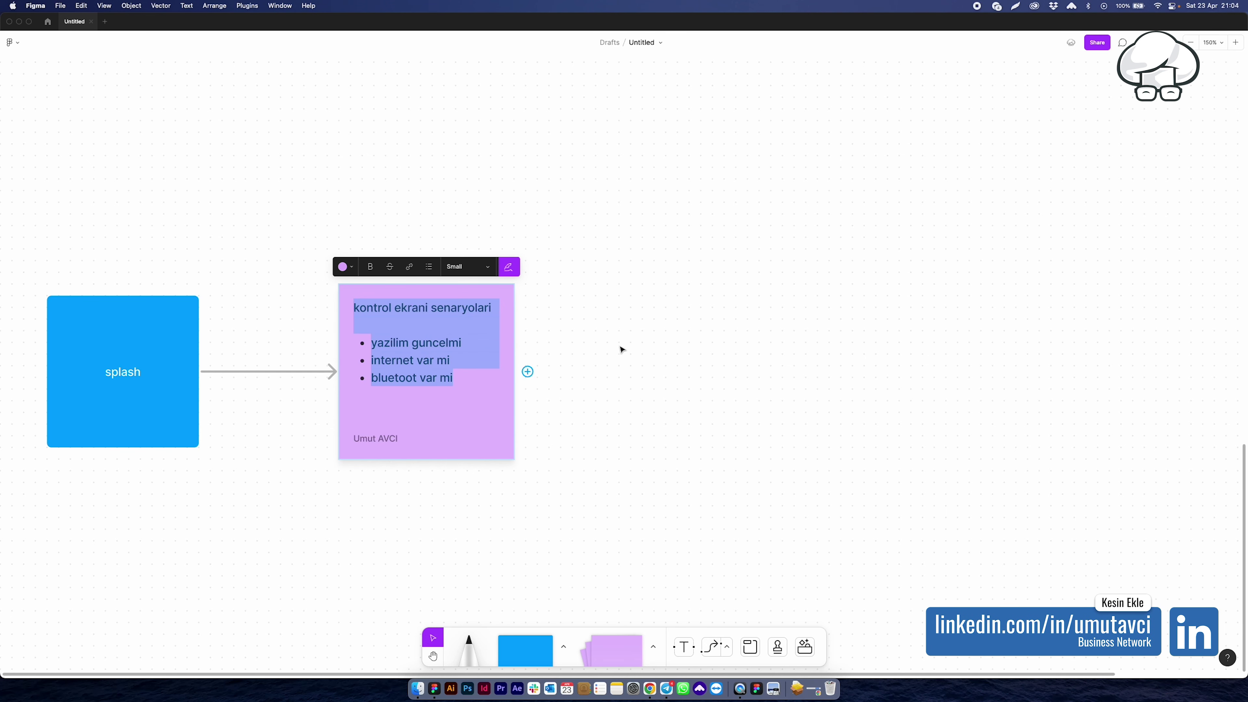
key(BackSpace)
click(538, 360)
click(462, 354)
key(Delete)
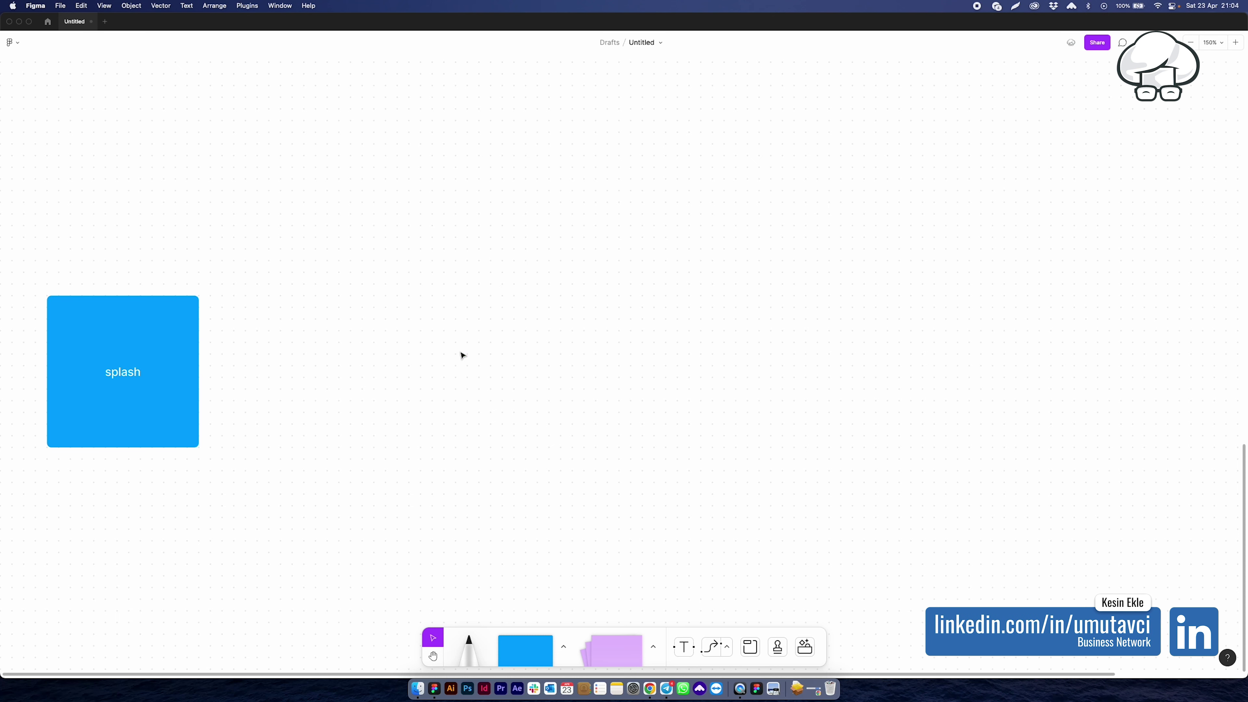
Step: Add a yellow box connected from splash holding the pasted control-screen checks
click(194, 368)
mouse_move(245, 371)
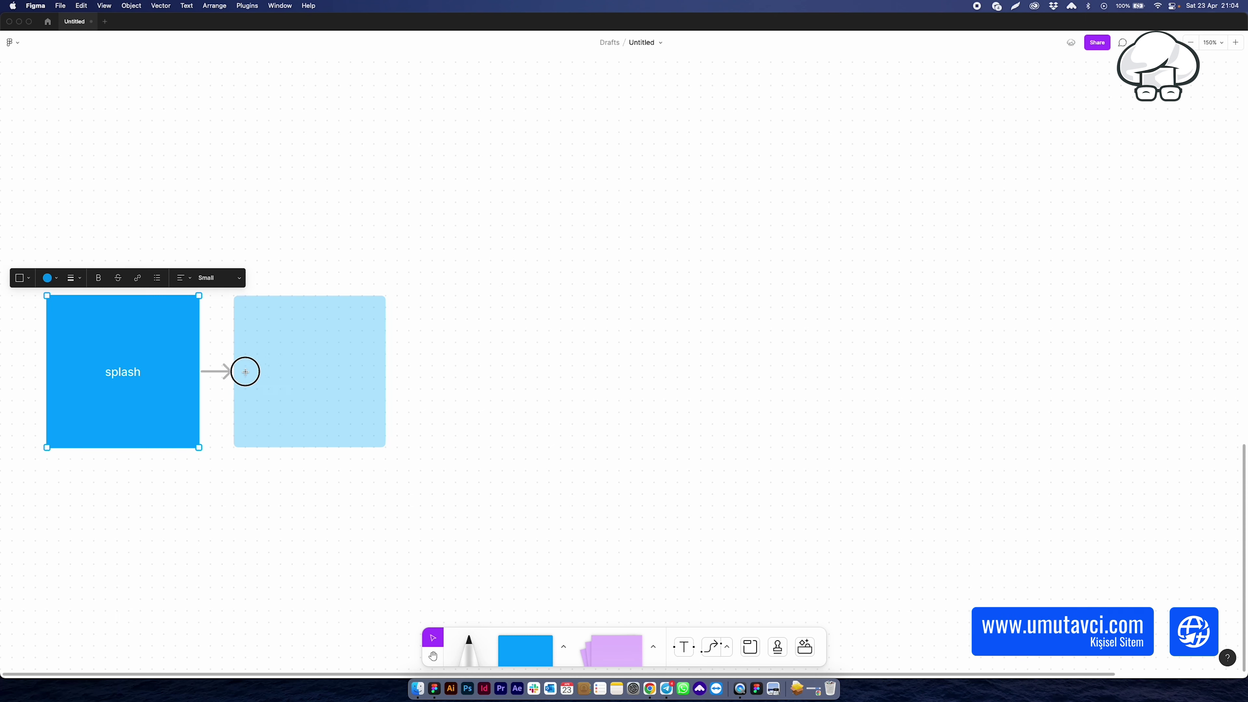
click(245, 371)
text(kontrol ekrani senaryolari  yazilim guncelmi internet var mi bluetoot var mi)
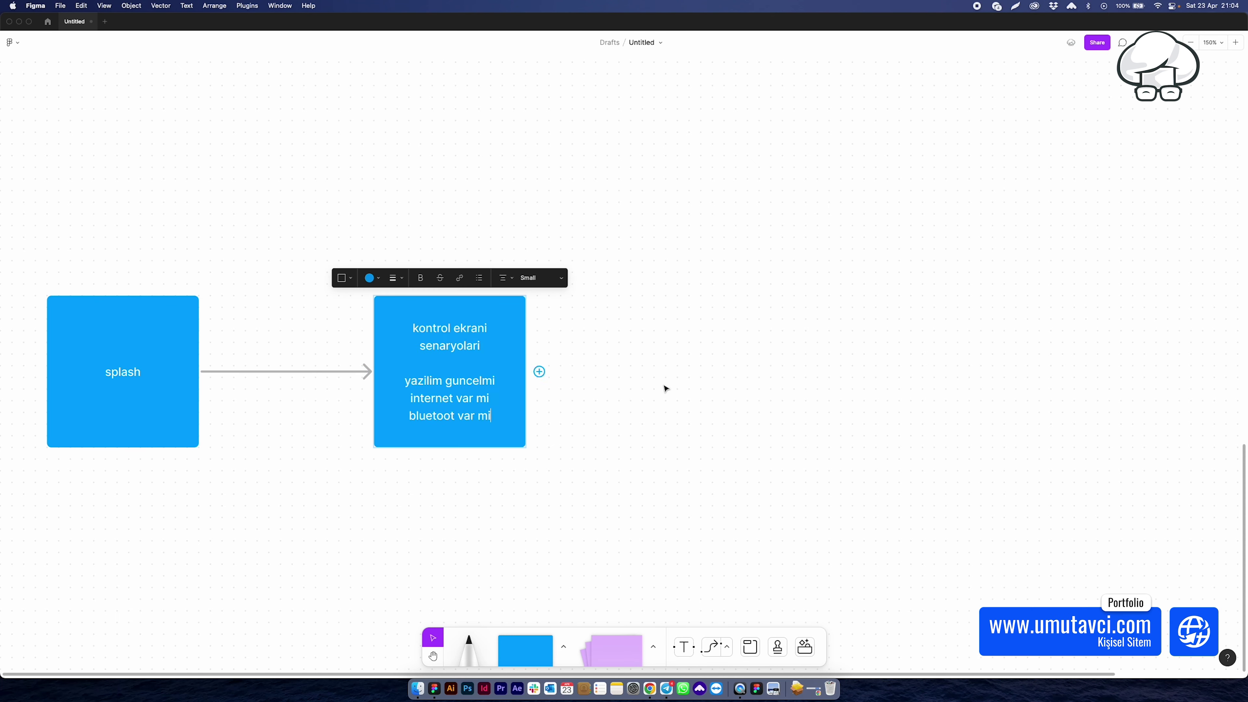
key(Escape)
click(378, 279)
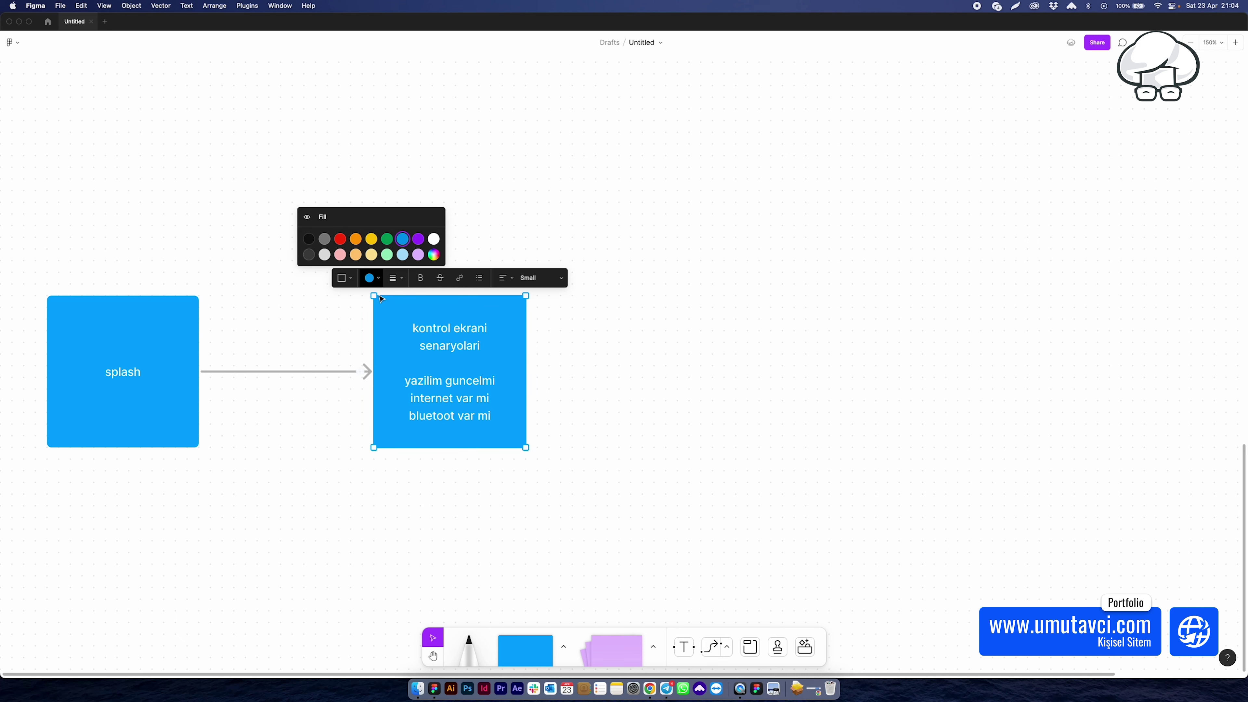
click(371, 239)
key(h)
drag(296, 448, 450, 424)
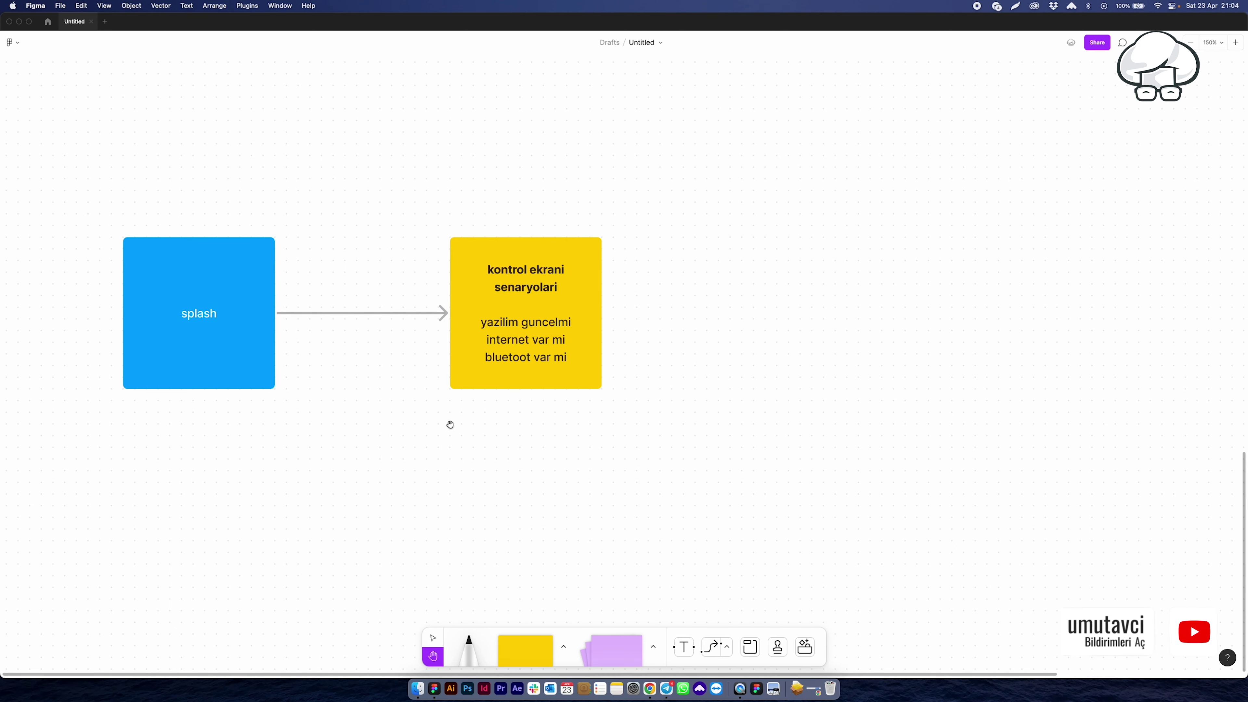
scroll(644, 207, up, 6)
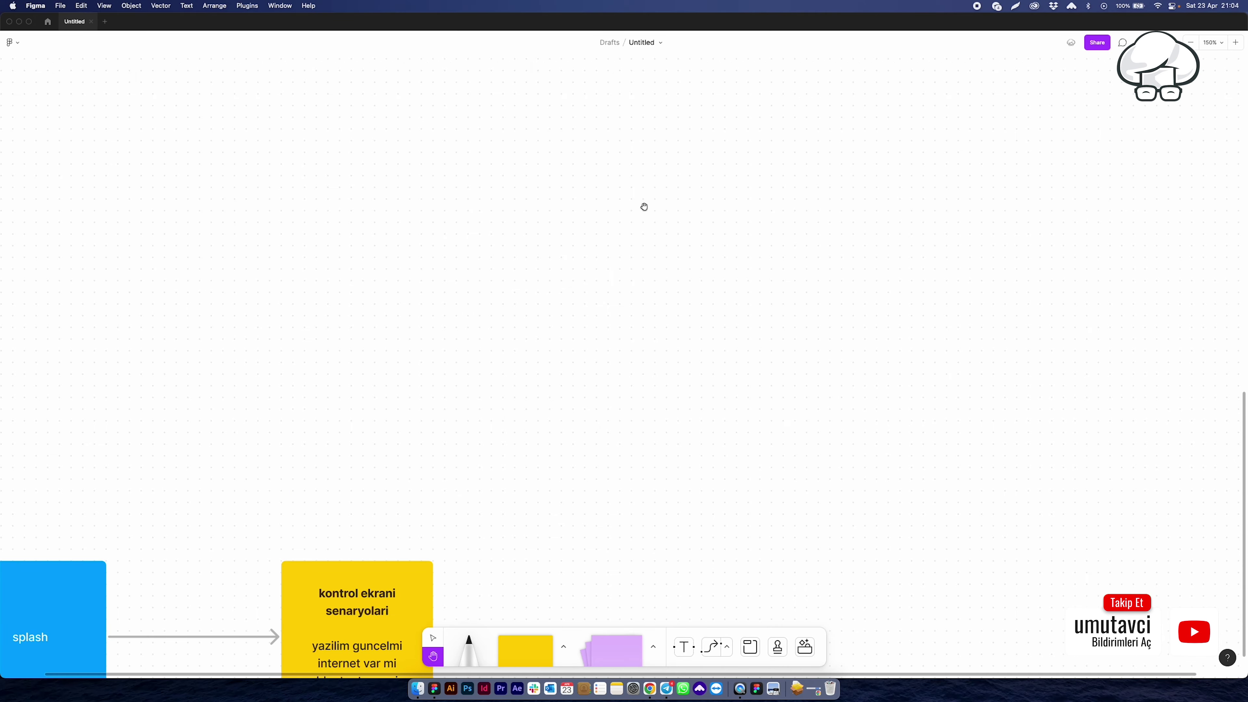
Step: Select the original flow diagram's boxes and lines
ctrl+scroll(644, 206, down, 5)
scroll(624, 209, up, 5)
key(v)
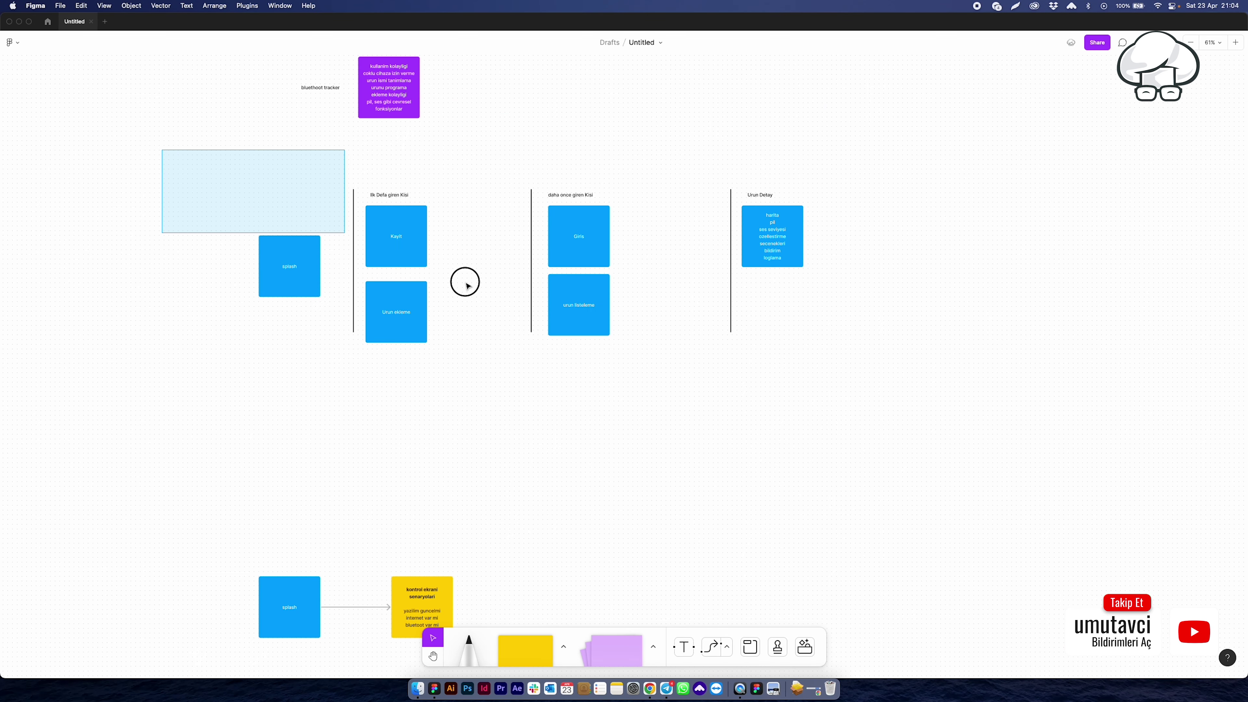
drag(466, 285, 893, 411)
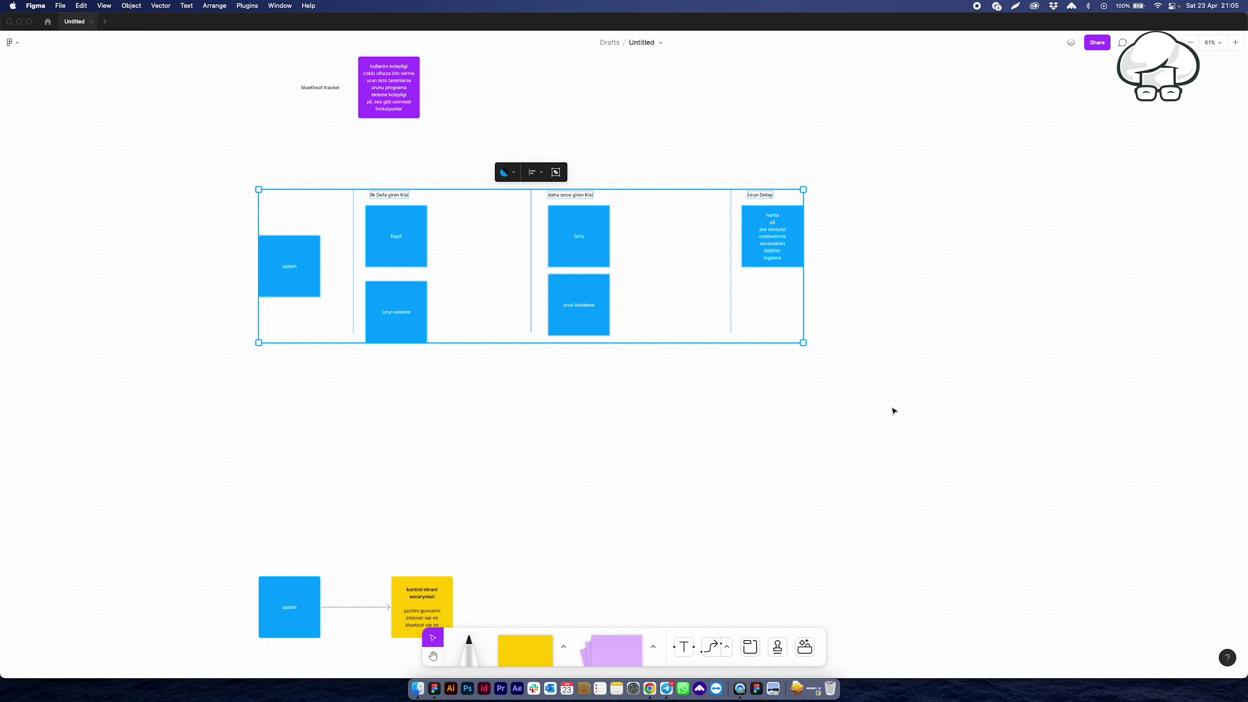
Step: Pan across the user-type columns and clear the selection
ctrl+scroll(375, 253, up, 5)
ctrl+scroll(374, 253, up, 3)
key(h)
scroll(457, 326, up, 1)
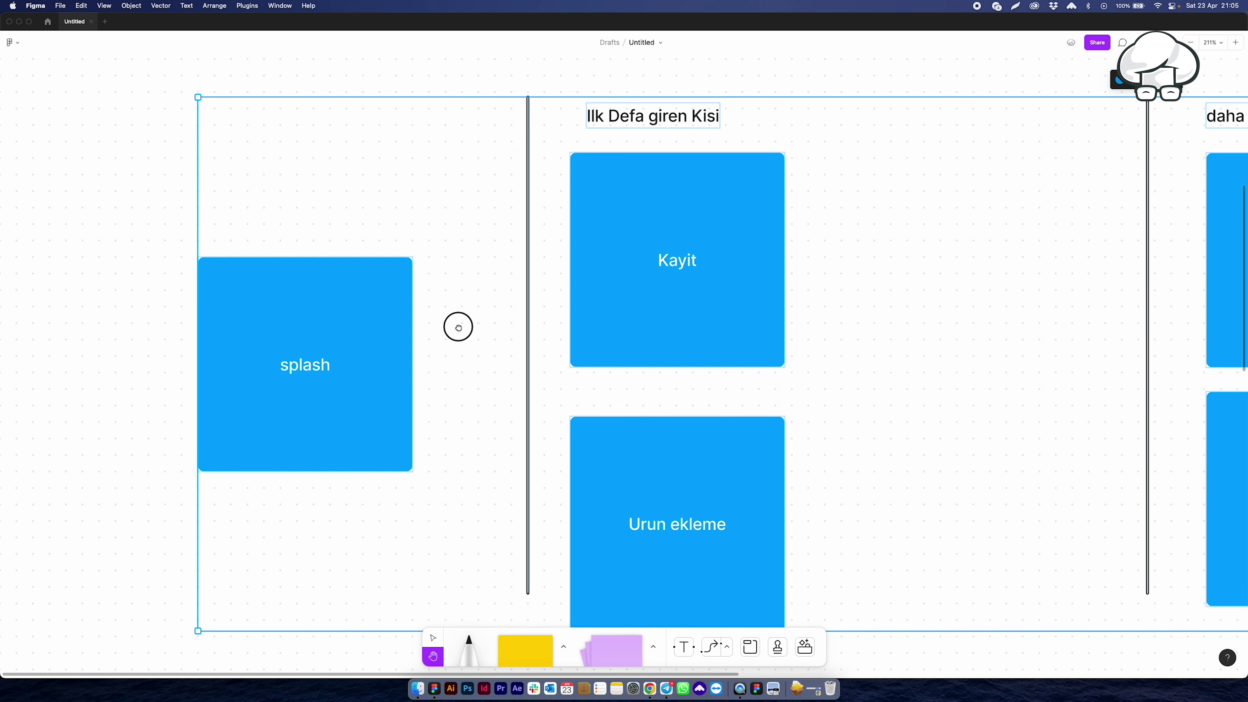
scroll(936, 488, right, 5)
scroll(543, 432, right, 8)
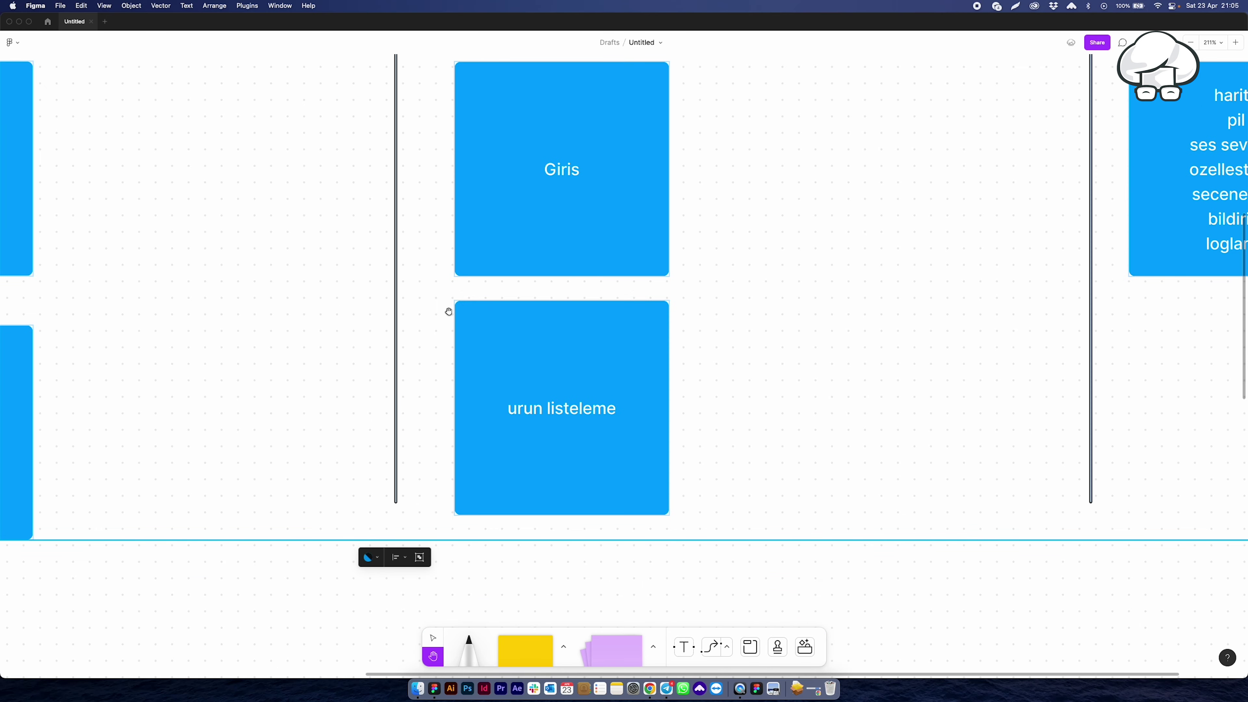
scroll(276, 407, right, 10)
scroll(679, 65, right, 5)
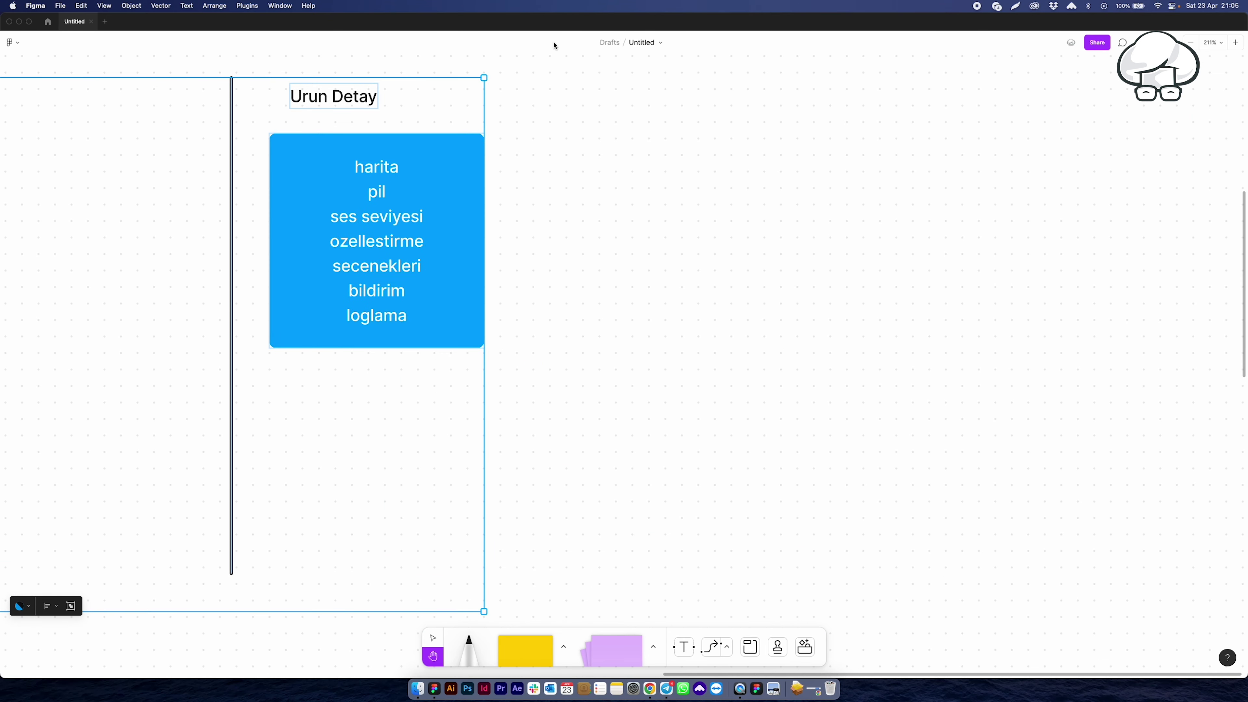
scroll(604, 423, down, 10)
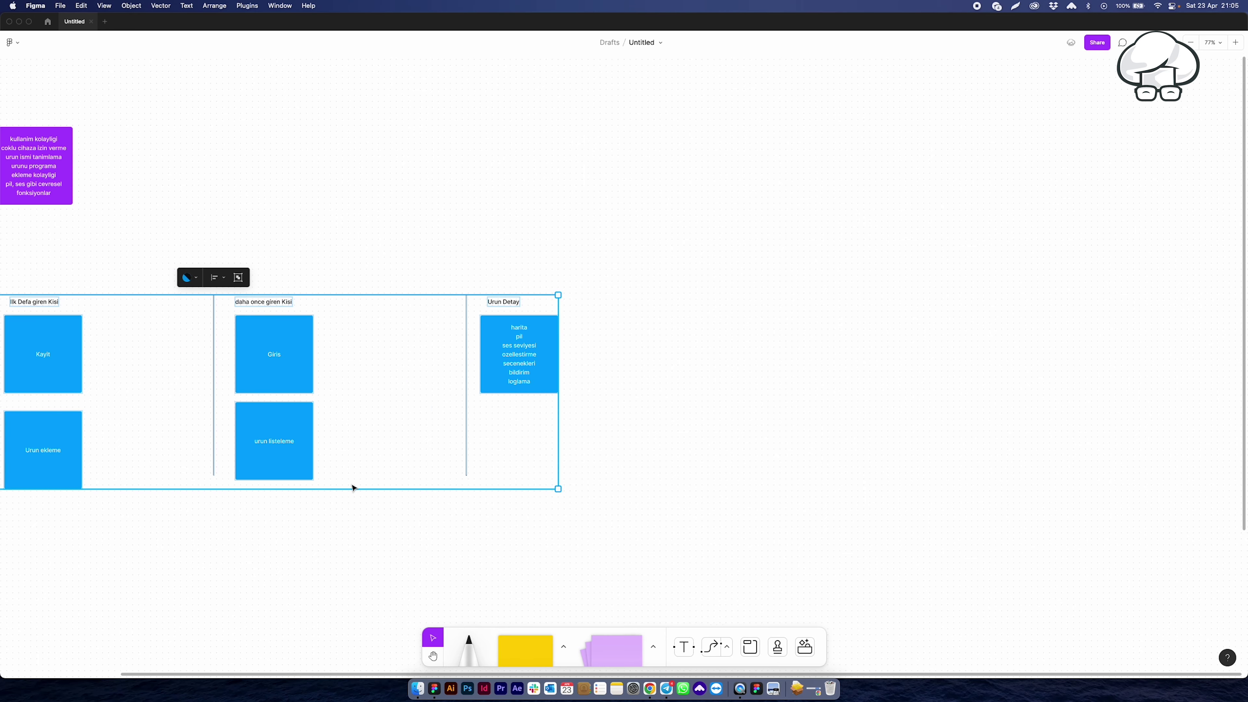
click(557, 504)
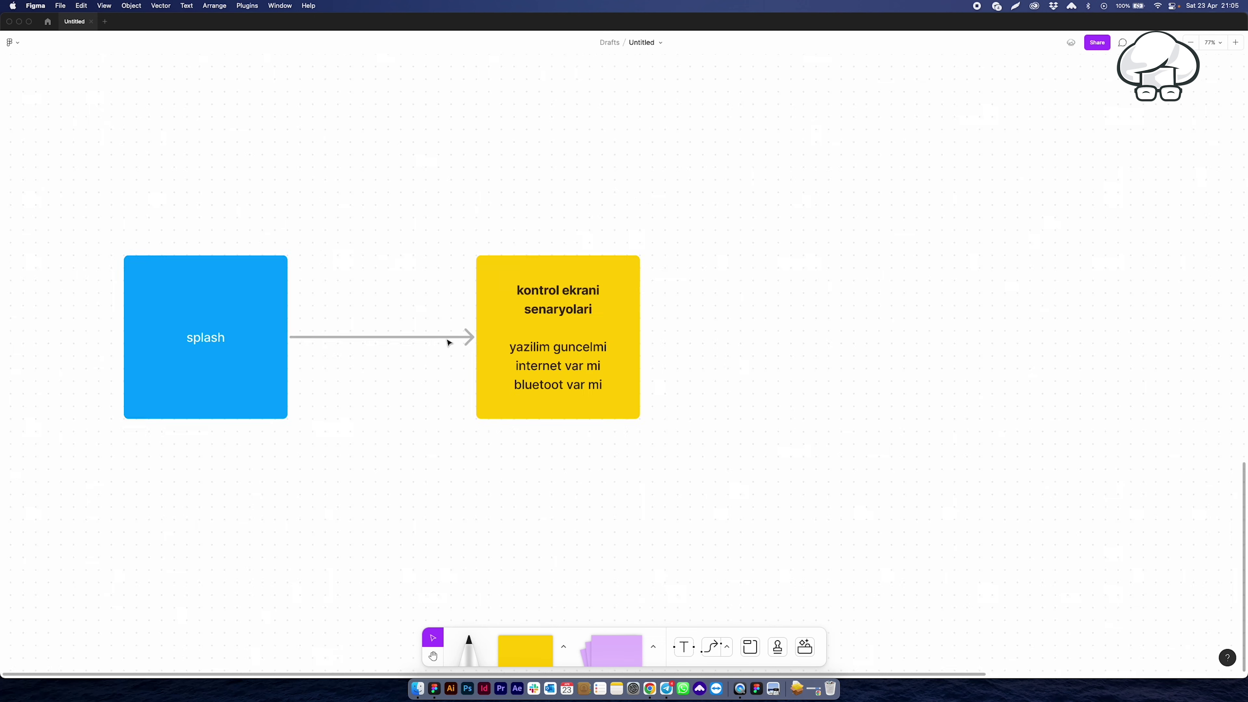
Step: Add the line 'daha once cihaz eklendi ise onunla ilgili bilgiler var mi' and stretch the sticky taller
scroll(448, 342, up, 1)
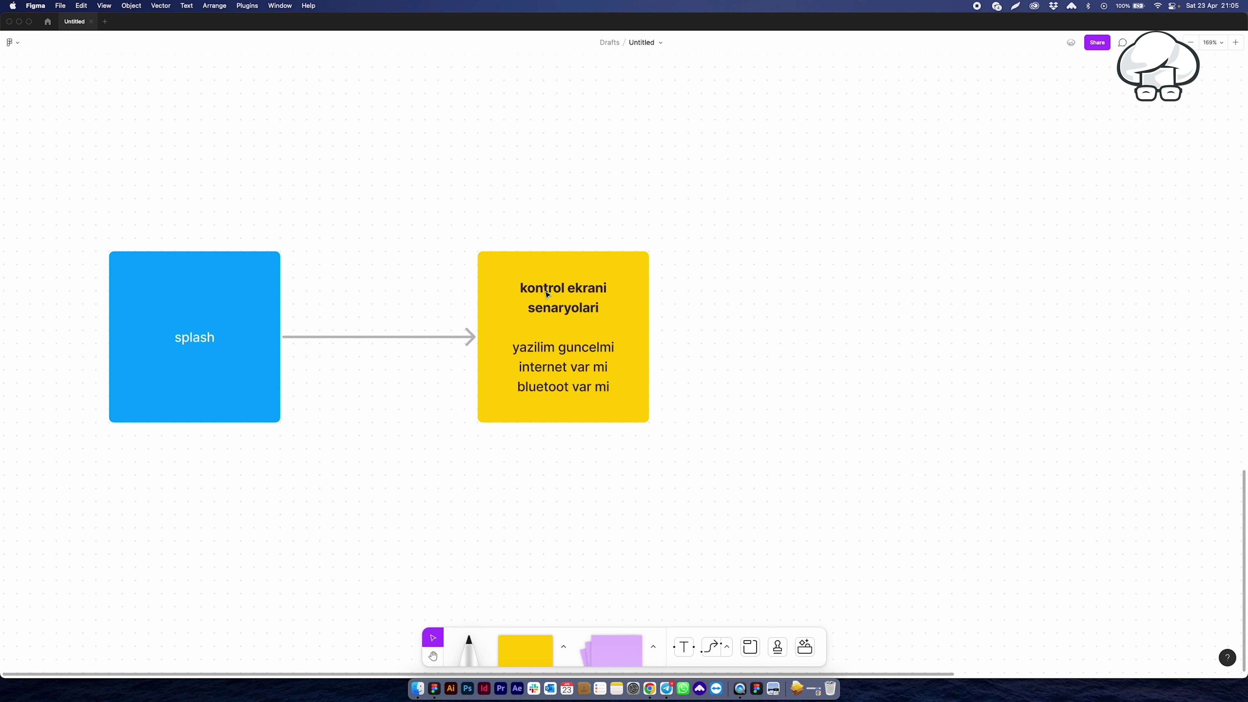
click(532, 350)
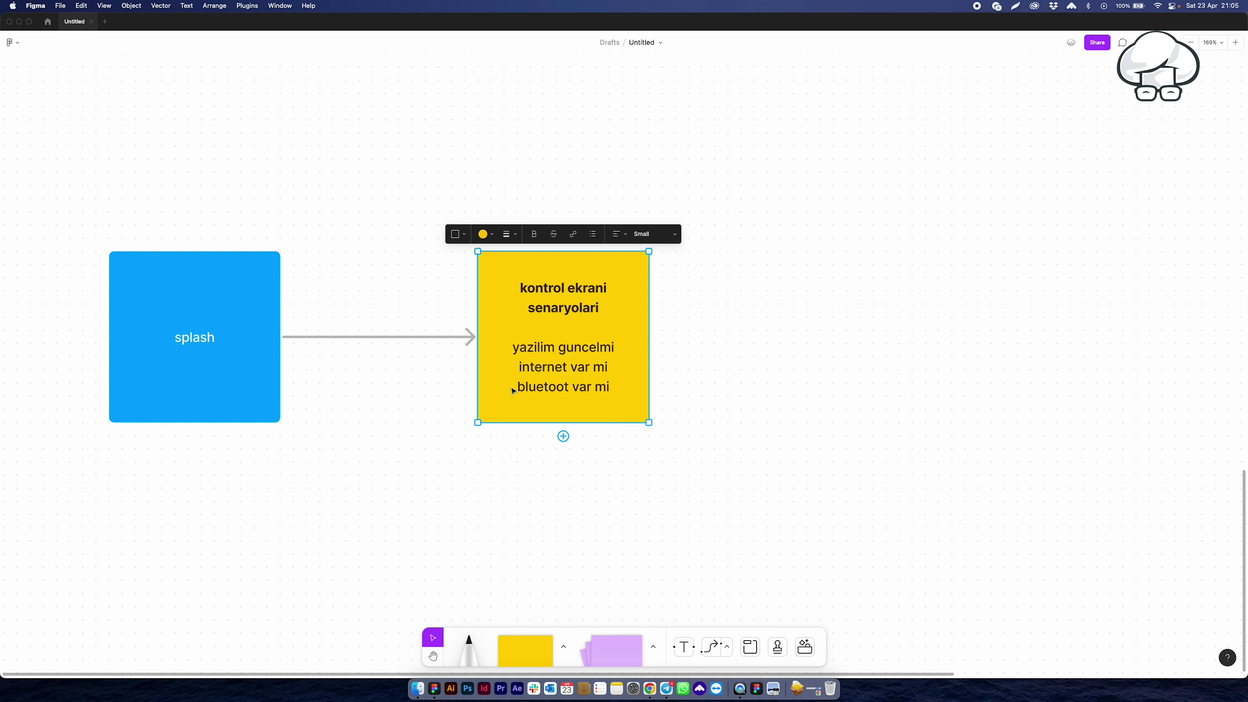
key(Return)
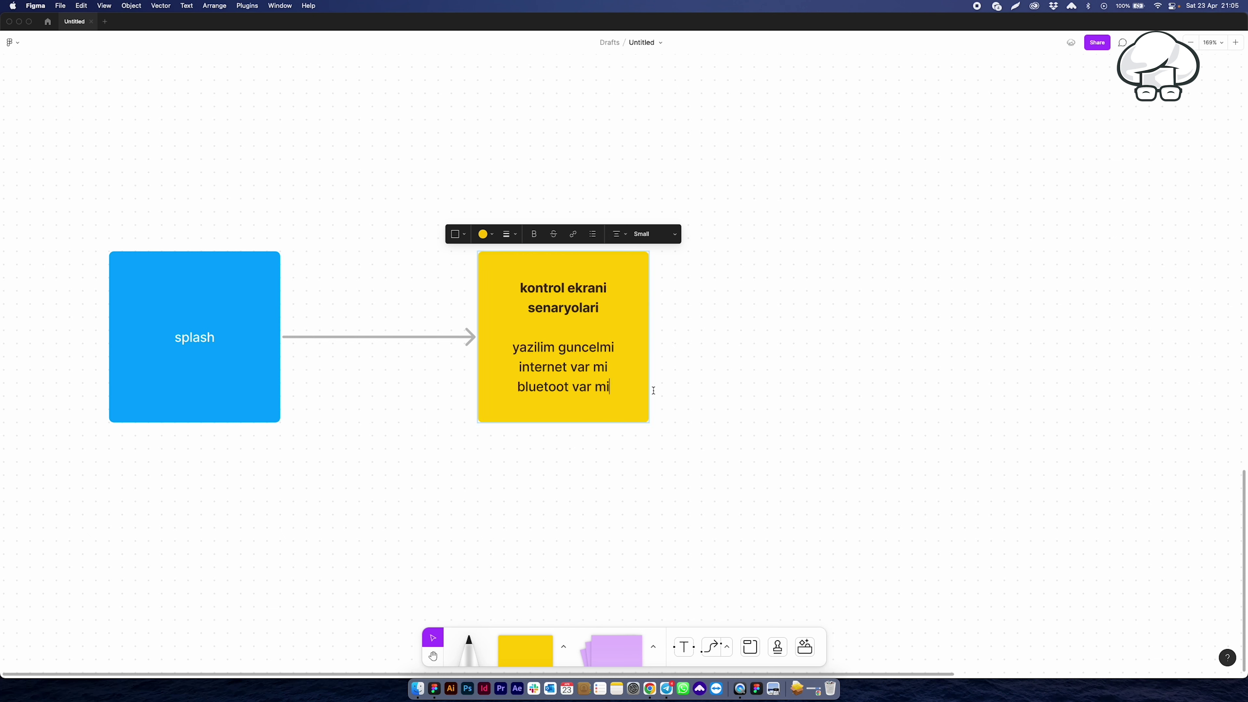
key(Return)
text(daha)
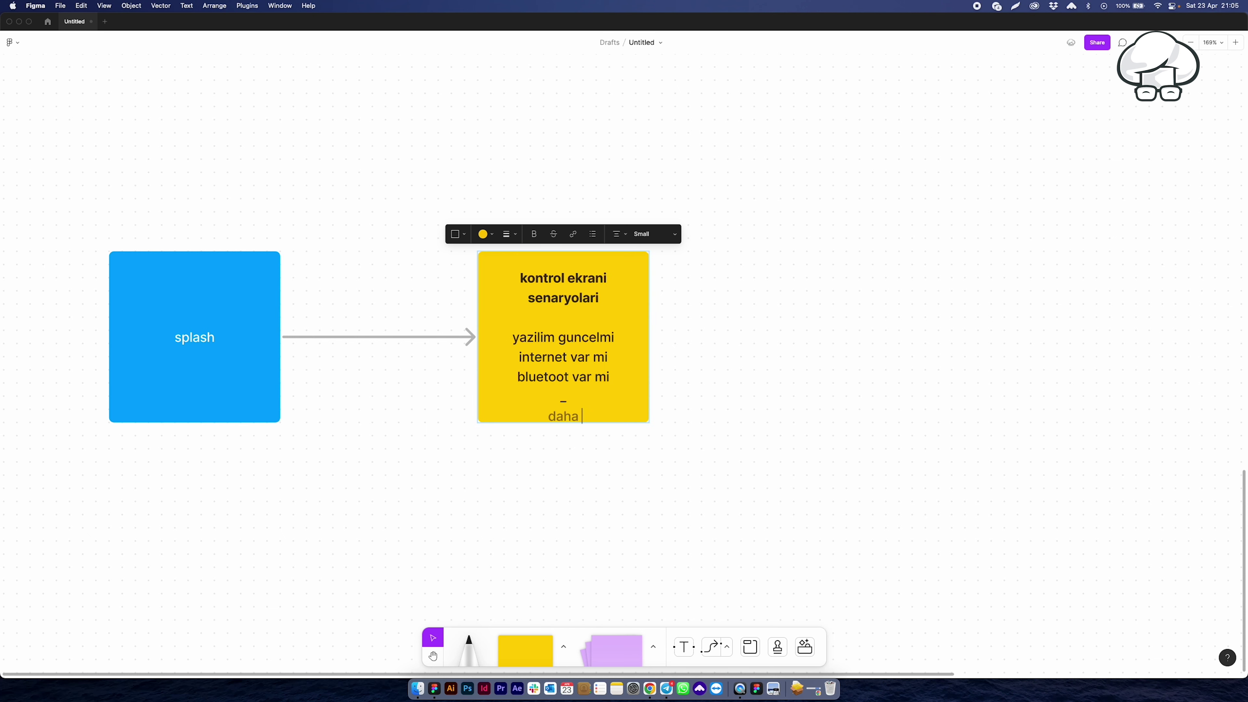
text(once cihaz eklendi ise onunla ilgili bilgiler varmi)
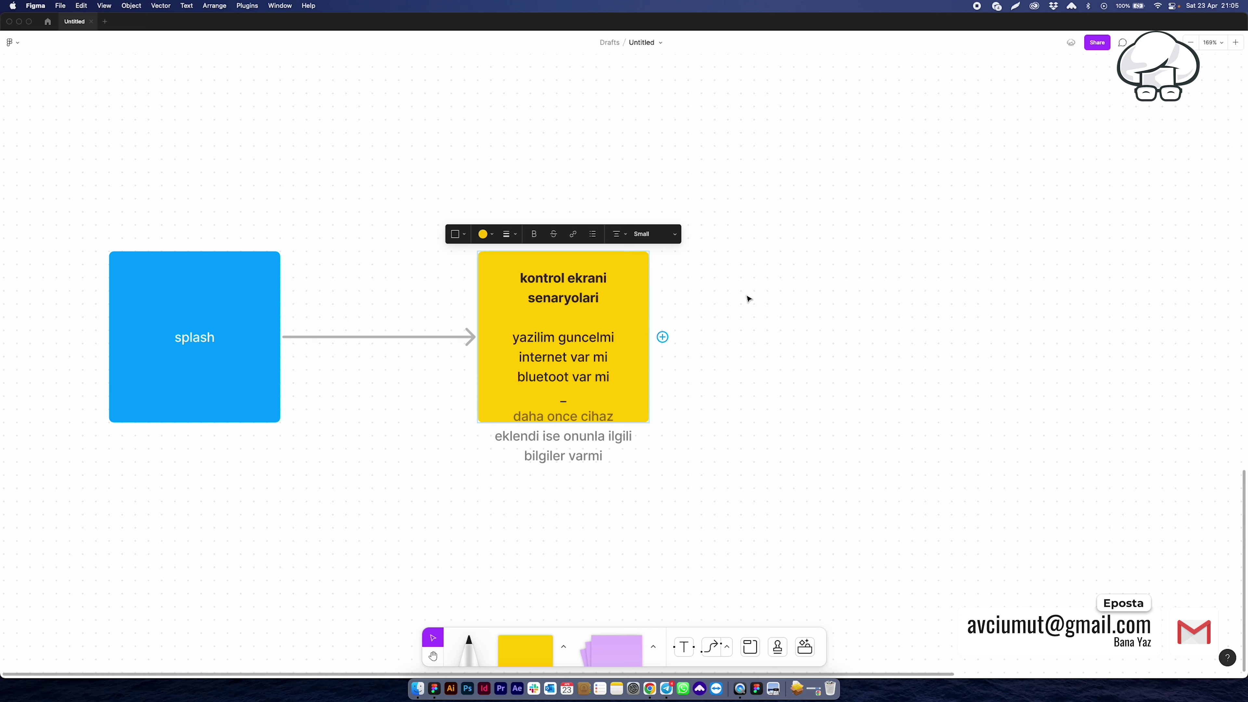
key(Escape)
drag(563, 423, 553, 589)
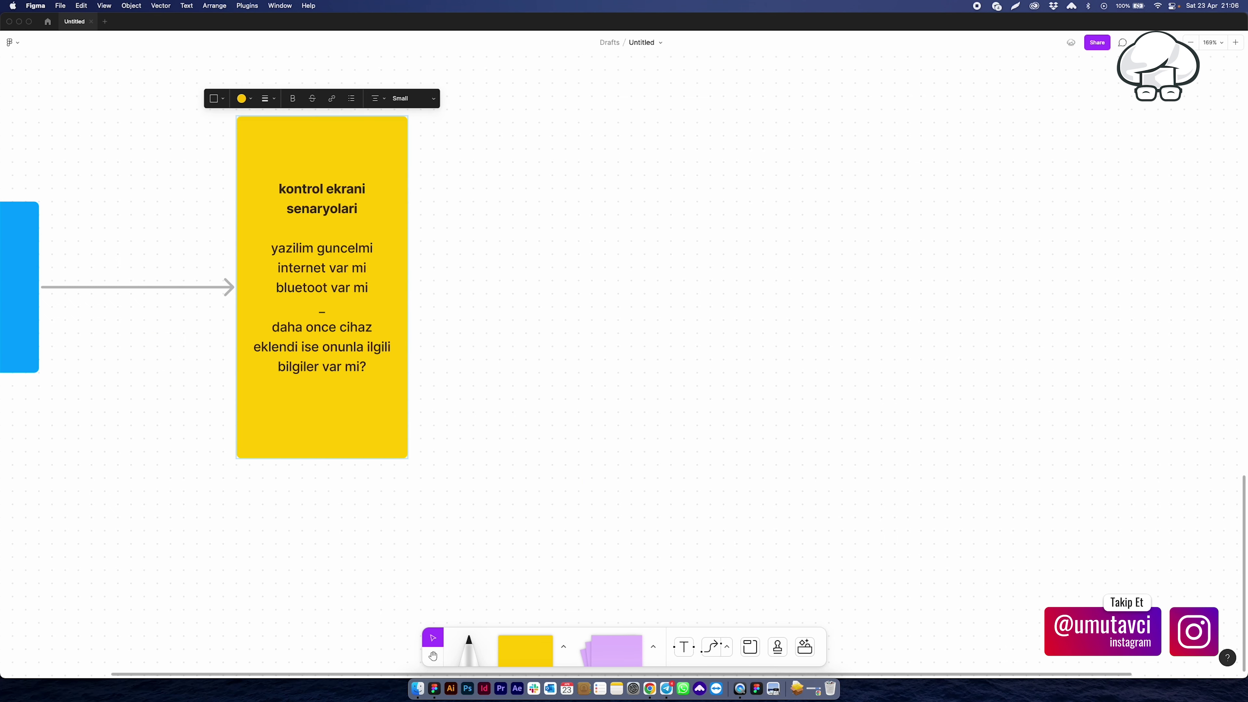
Step: Branch the control sticky to 'Yazilim Guncel', followed by 'Giris Ekranina git'
click(501, 223)
scroll(501, 295, up, 3)
click(393, 403)
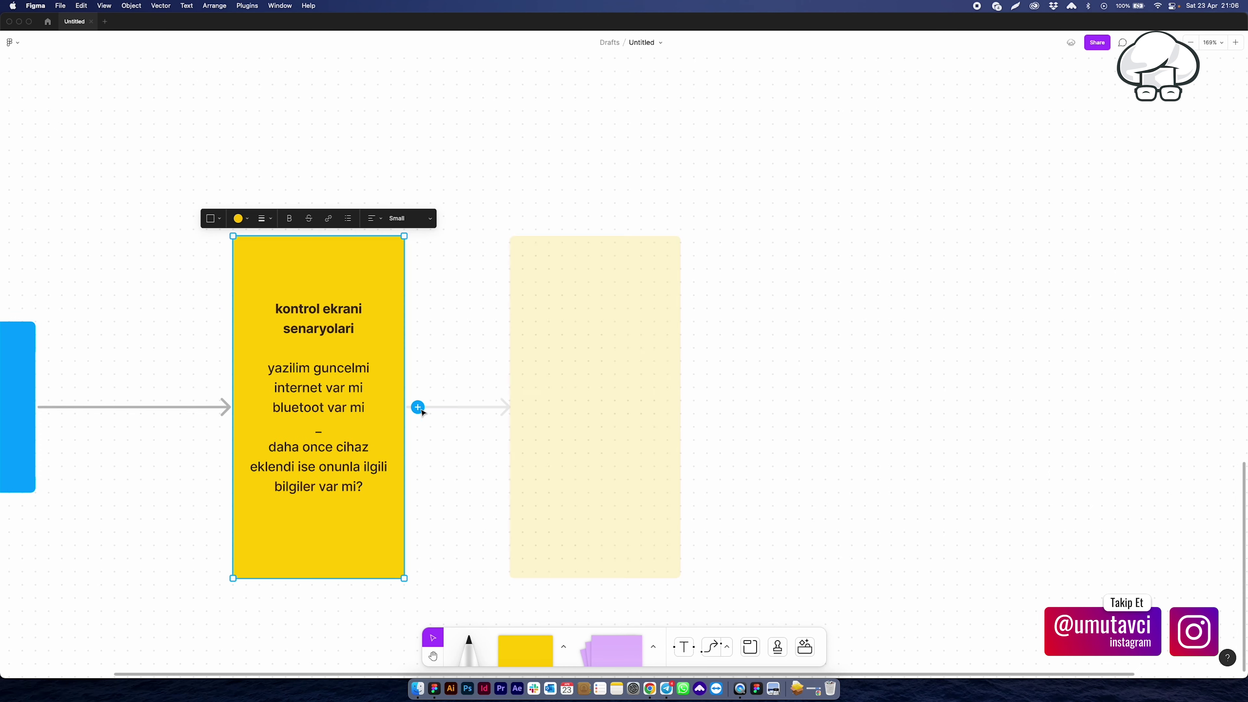
drag(417, 407, 808, 163)
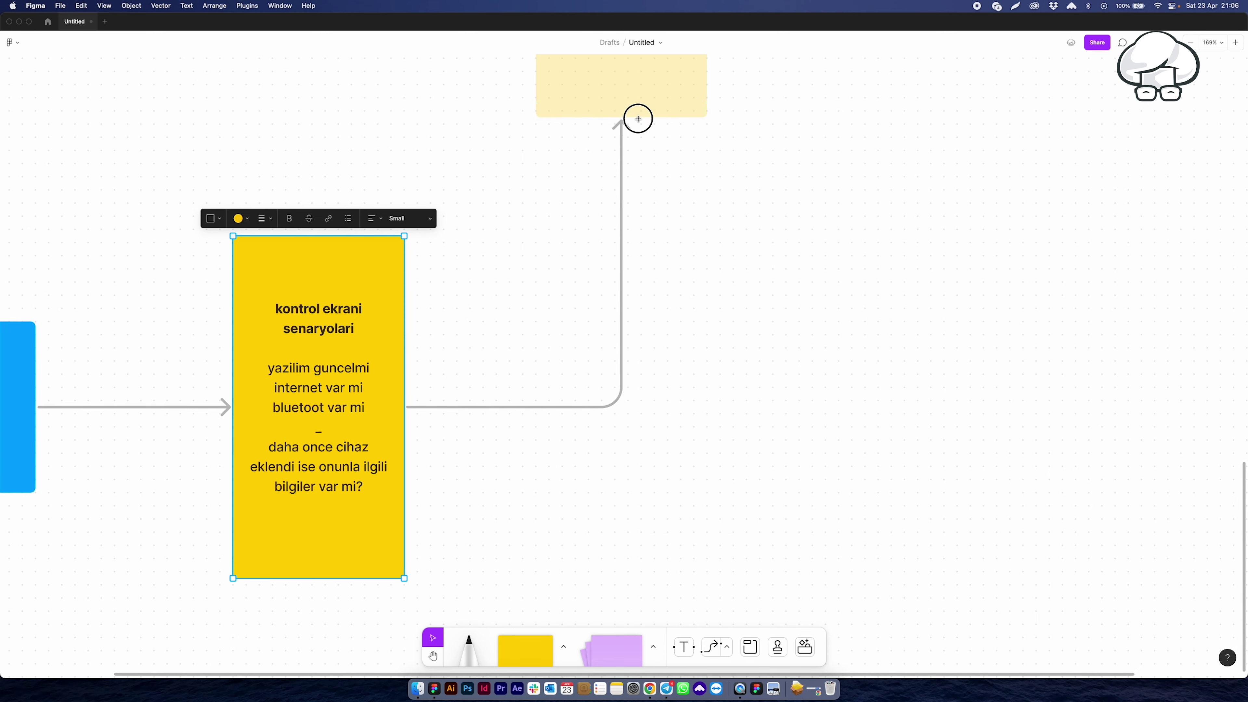
text(Yazilim Guncel)
key(super+Return)
text(Giris Ekranina)
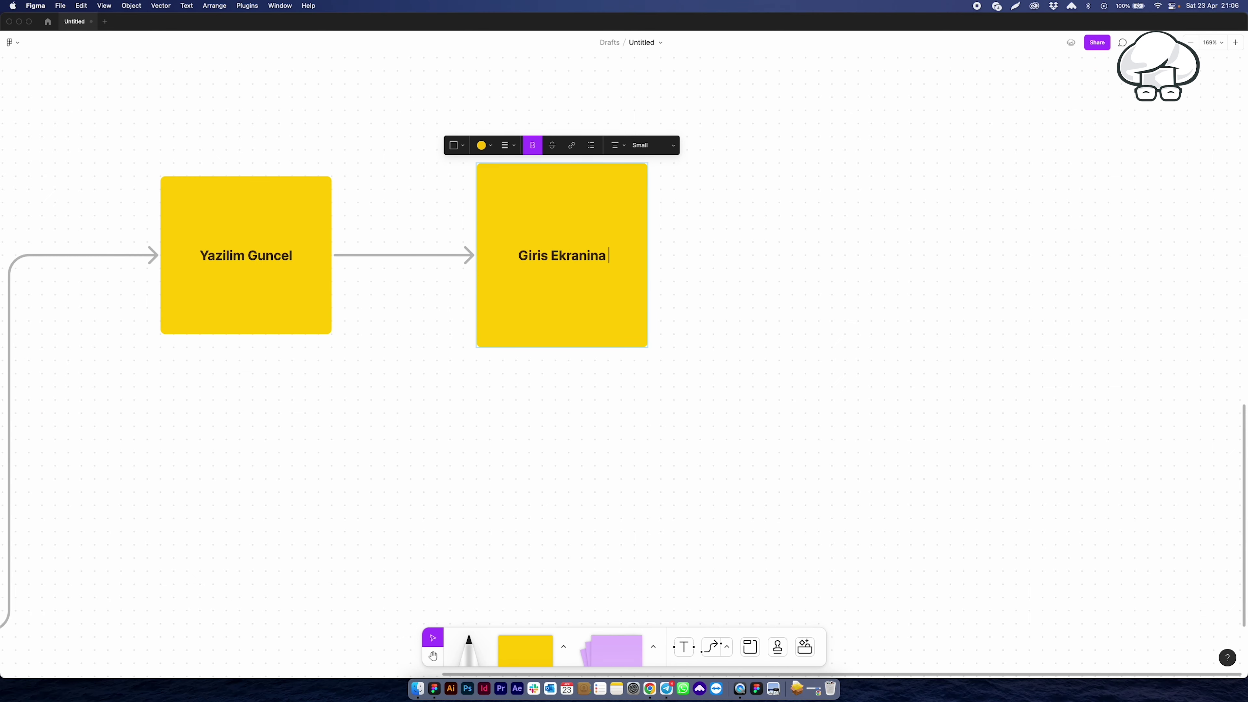
text( git)
Step: Adjust the bend of the connector leading into 'Yazilim Guncel'
scroll(298, 334, left, 5)
click(287, 334)
mouse_move(286, 335)
mouse_down()
mouse_move(466, 330)
mouse_move(281, 317)
mouse_up()
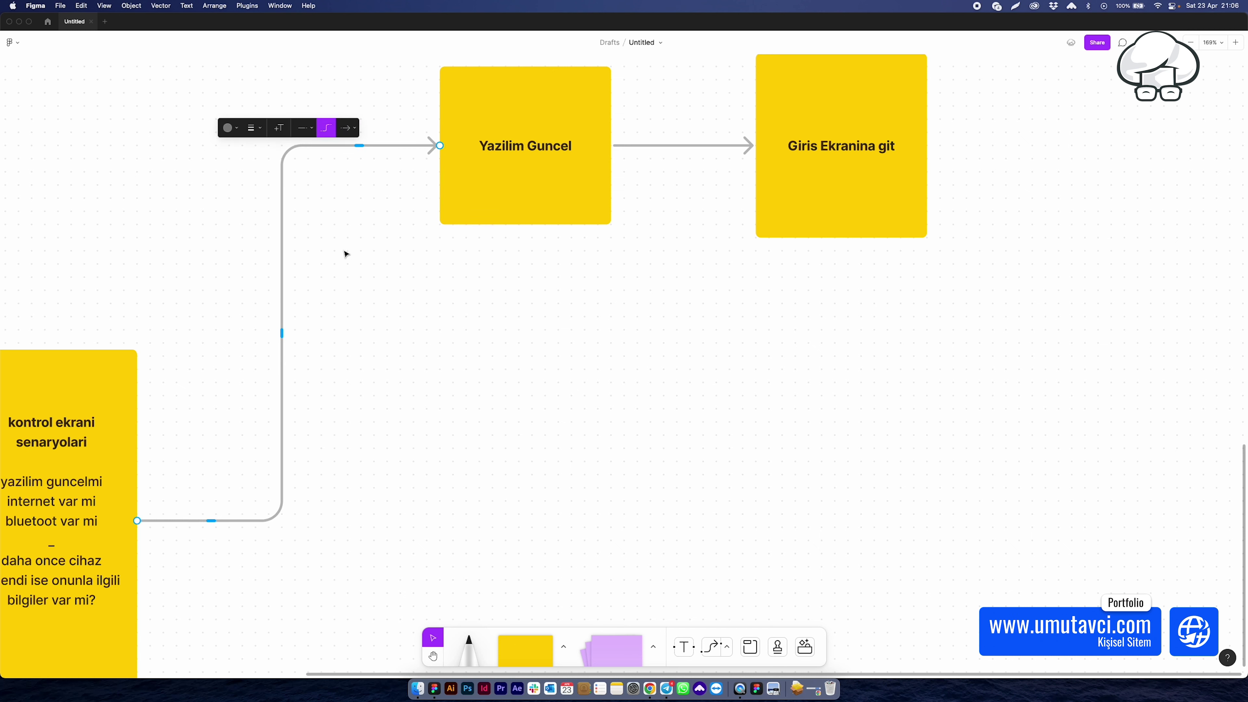
click(139, 578)
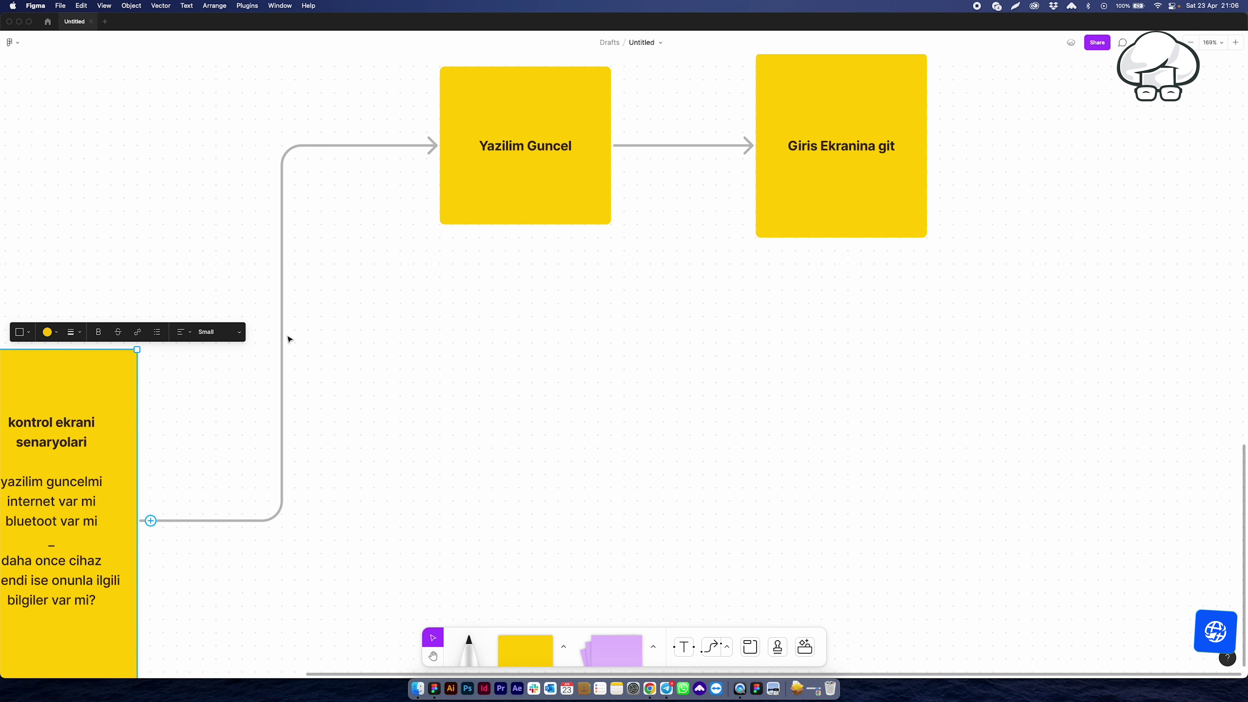
click(675, 286)
Step: Duplicate 'Yazilim Guncel' below and relabel the copy 'Yazilim Guncel Degil'
drag(587, 198, 568, 408)
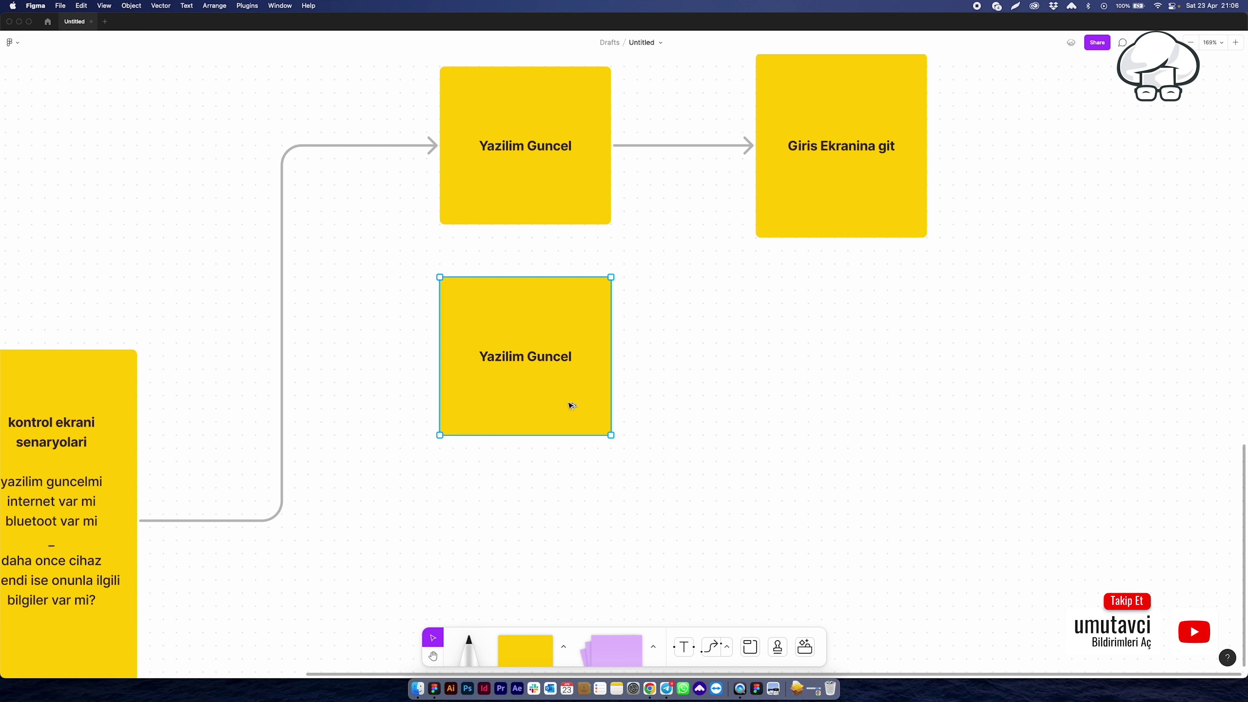
double_click(550, 358)
key(Right)
key(Return)
text(Degil)
click(665, 382)
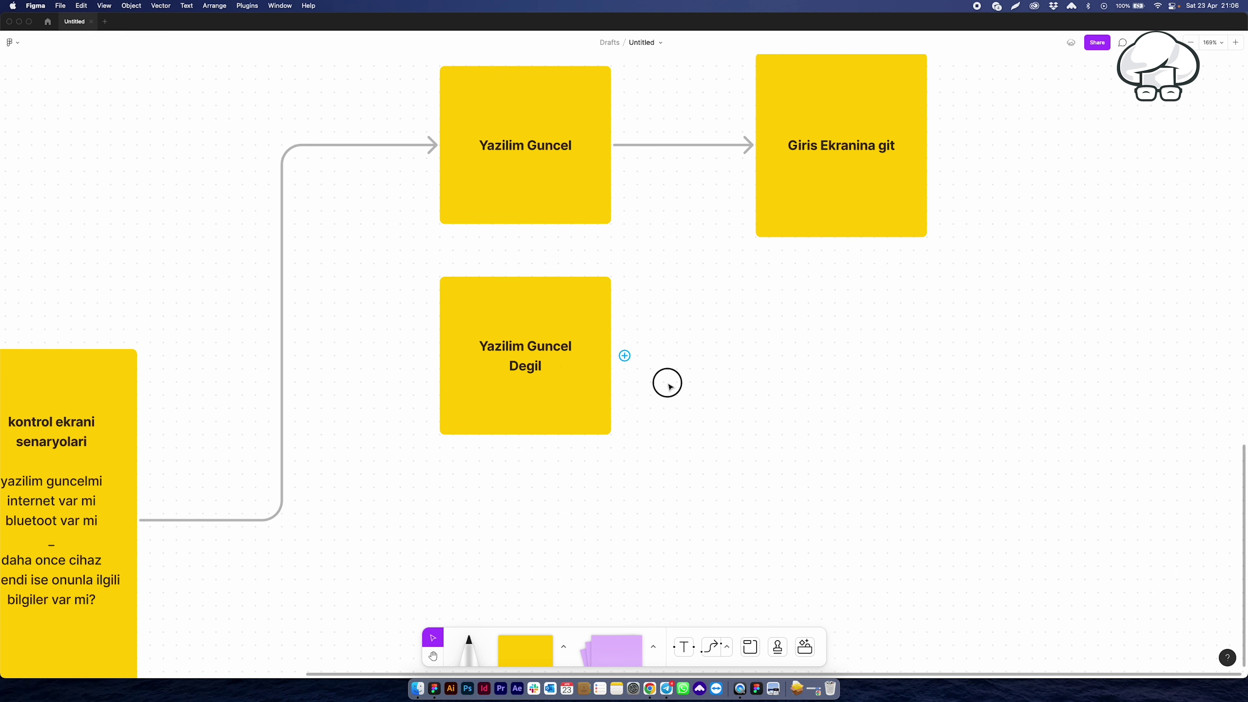
Step: Connect 'Yazilim Guncel Degil' to a 'Yazilim guncelleme ekrani (zorunlu mu degil?)' sticky
click(570, 363)
drag(662, 358, 752, 353)
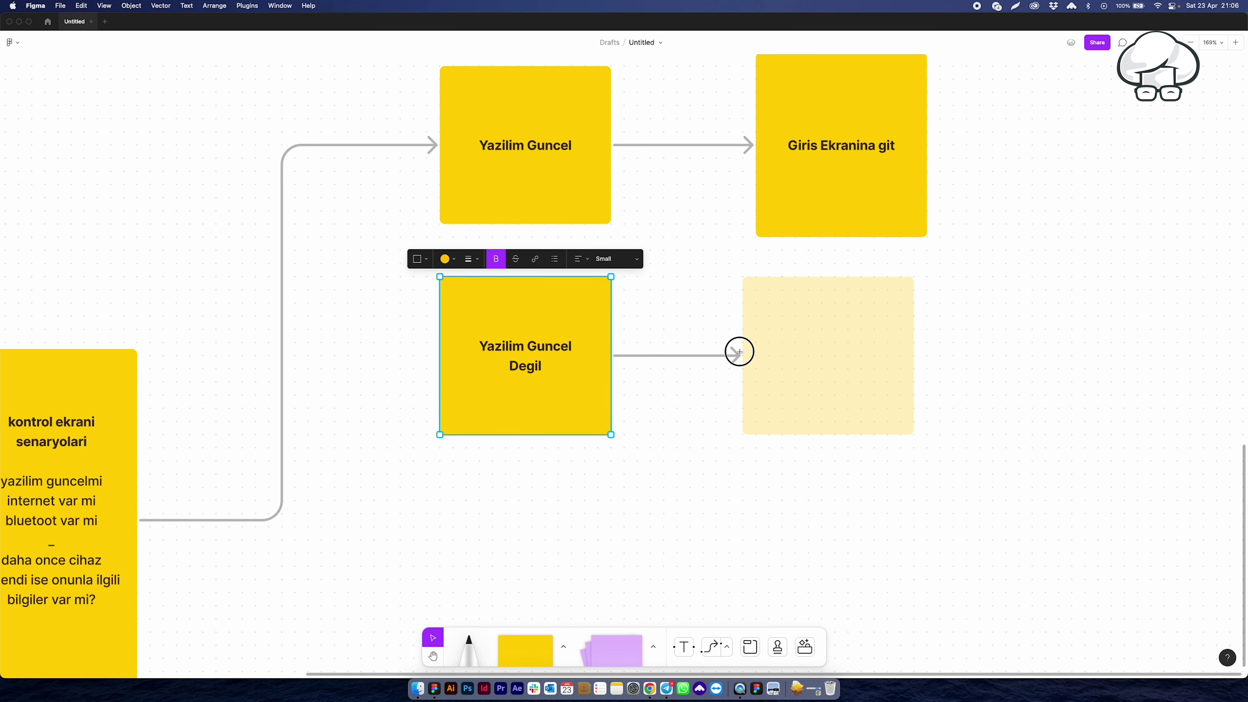
text(Ya)
text(imi guncellenme)
key(BackSpace)
key(BackSpace)
key(BackSpace)
key(BackSpace)
key(BackSpace)
key(BackSpace)
key(BackSpace)
key(BackSpace)
key(BackSpace)
key(BackSpace)
key(BackSpace)
key(BackSpace)
text(guncelleme ek)
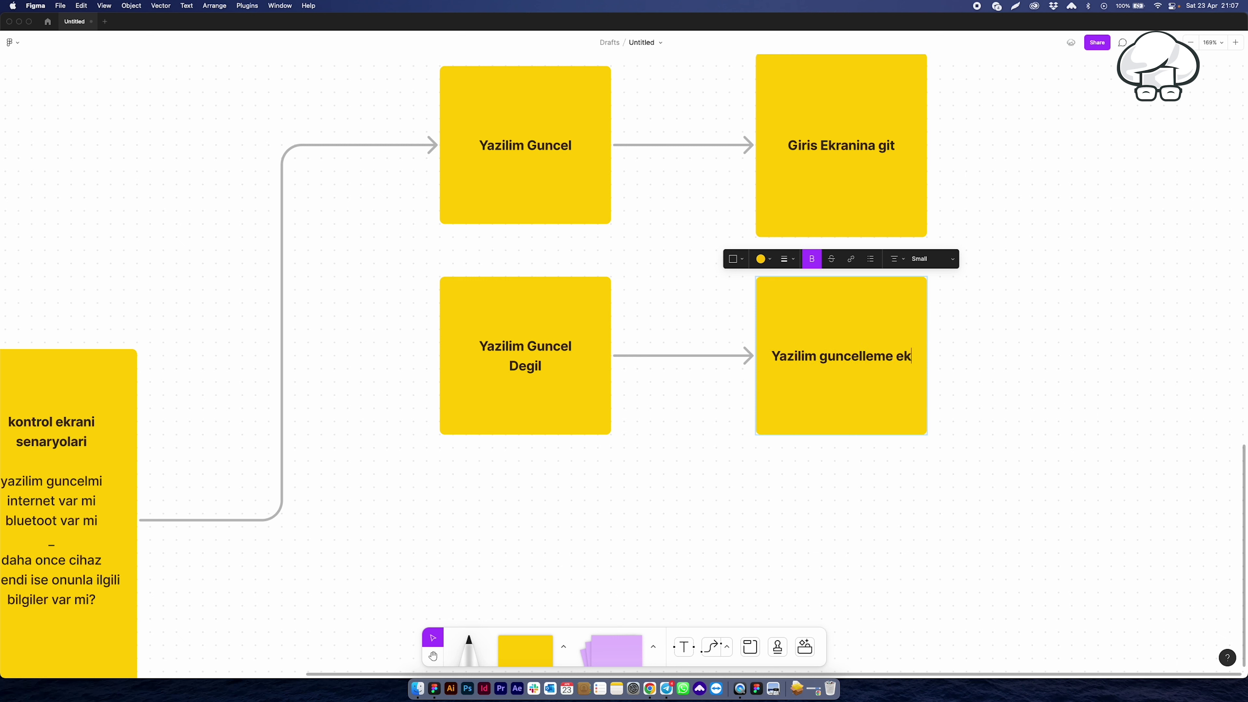
text(rani)
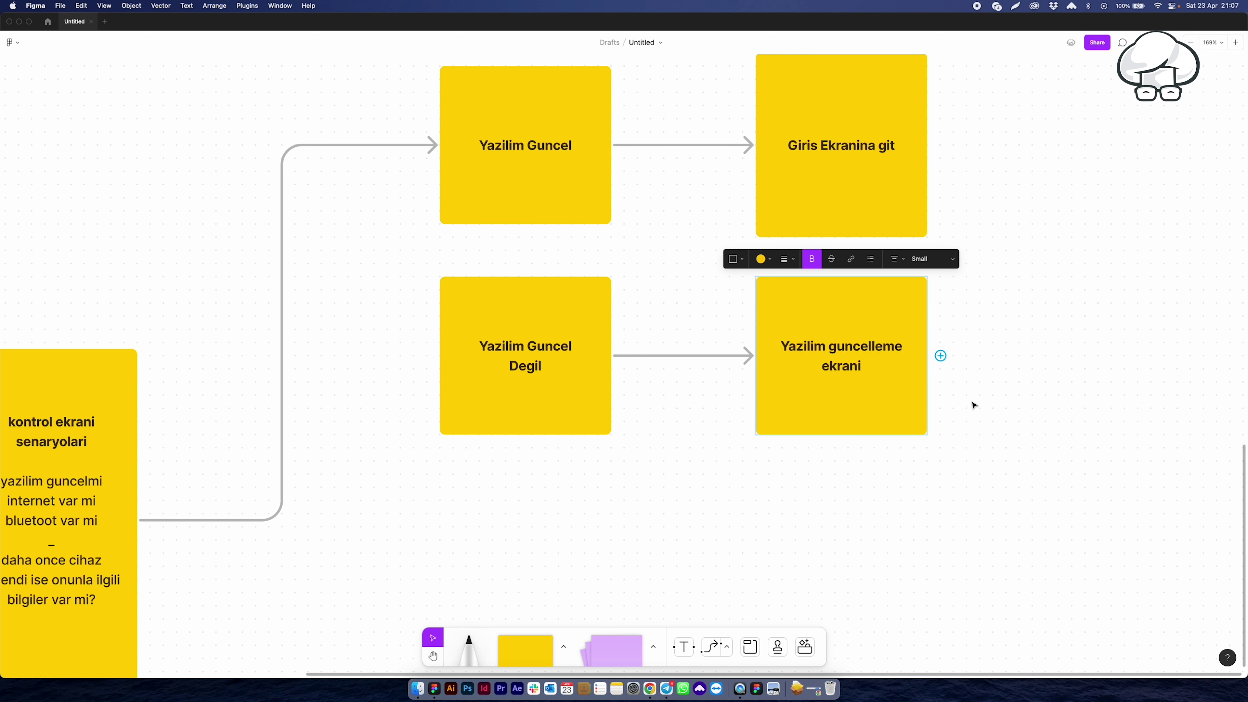
key(Return)
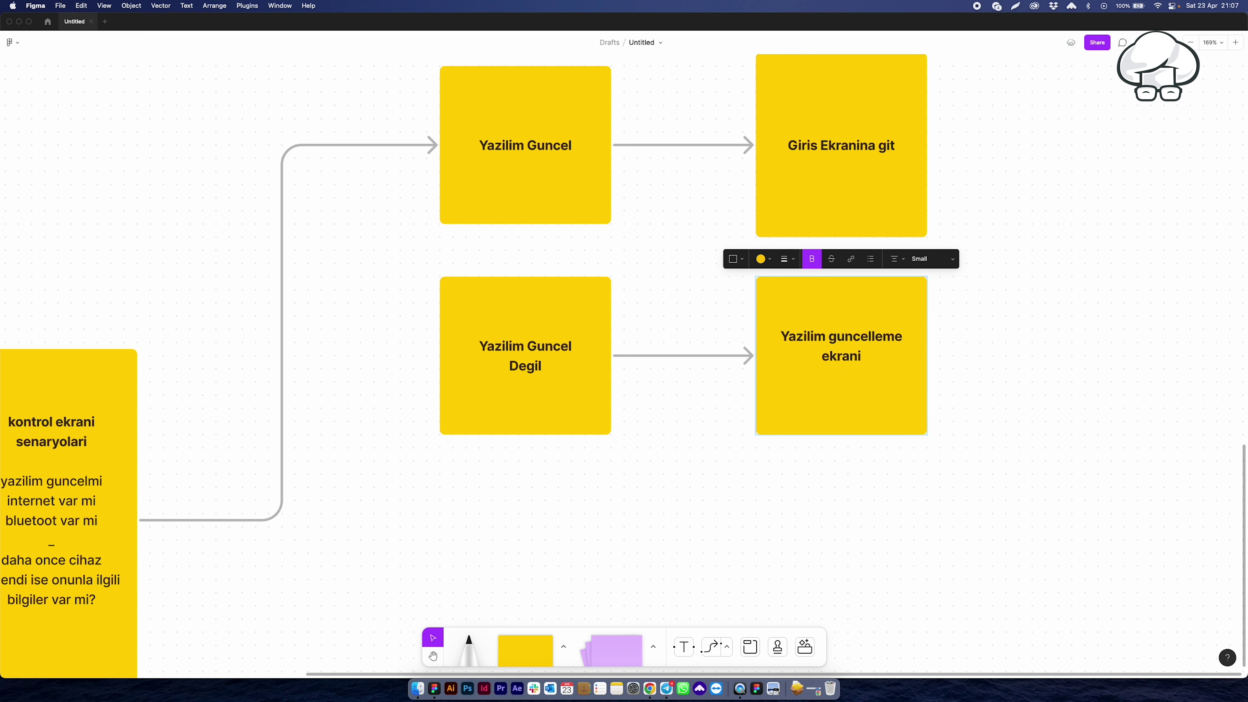
text((zorunlu mu degil ,i?))
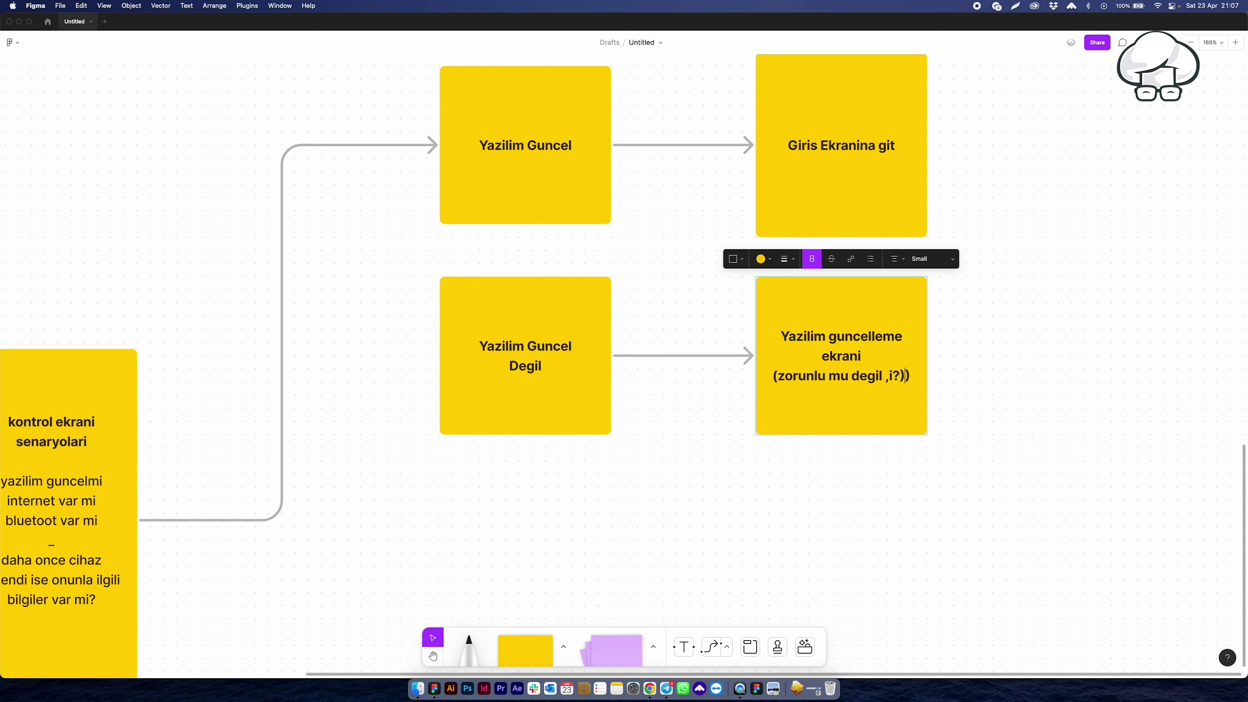
key(BackSpace)
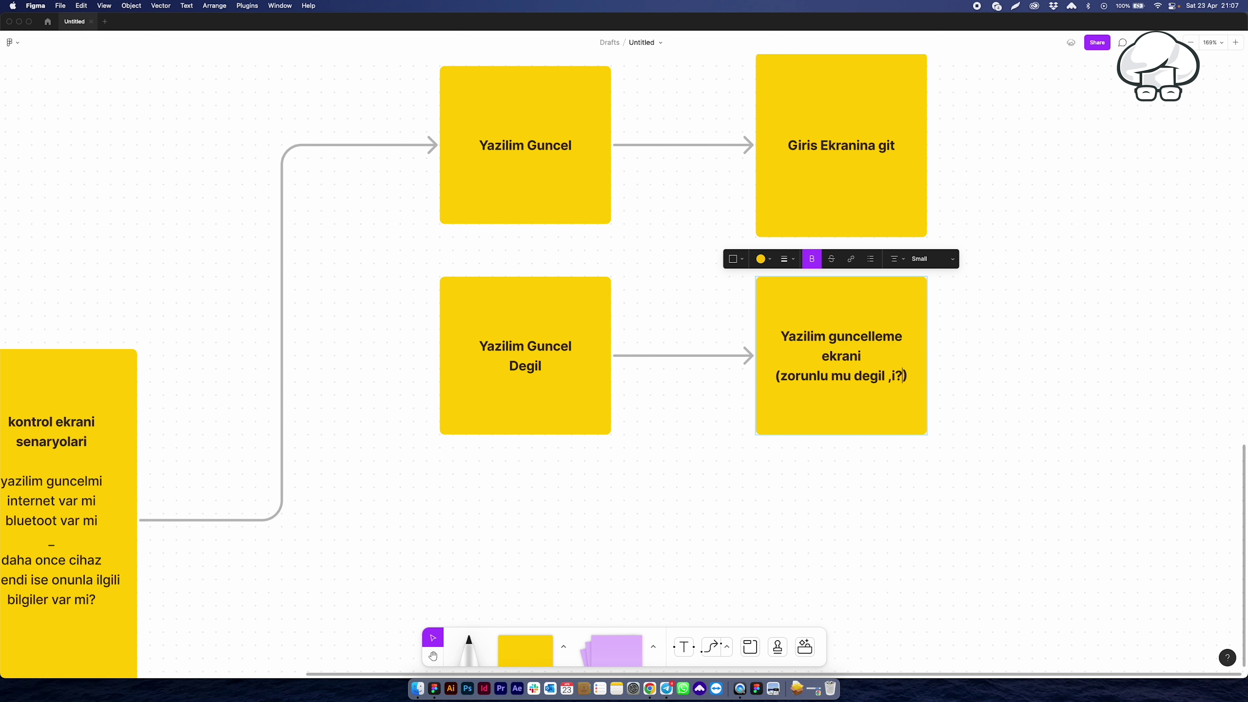
key(BackSpace)
key(BackSpace)
key(BackSpace)
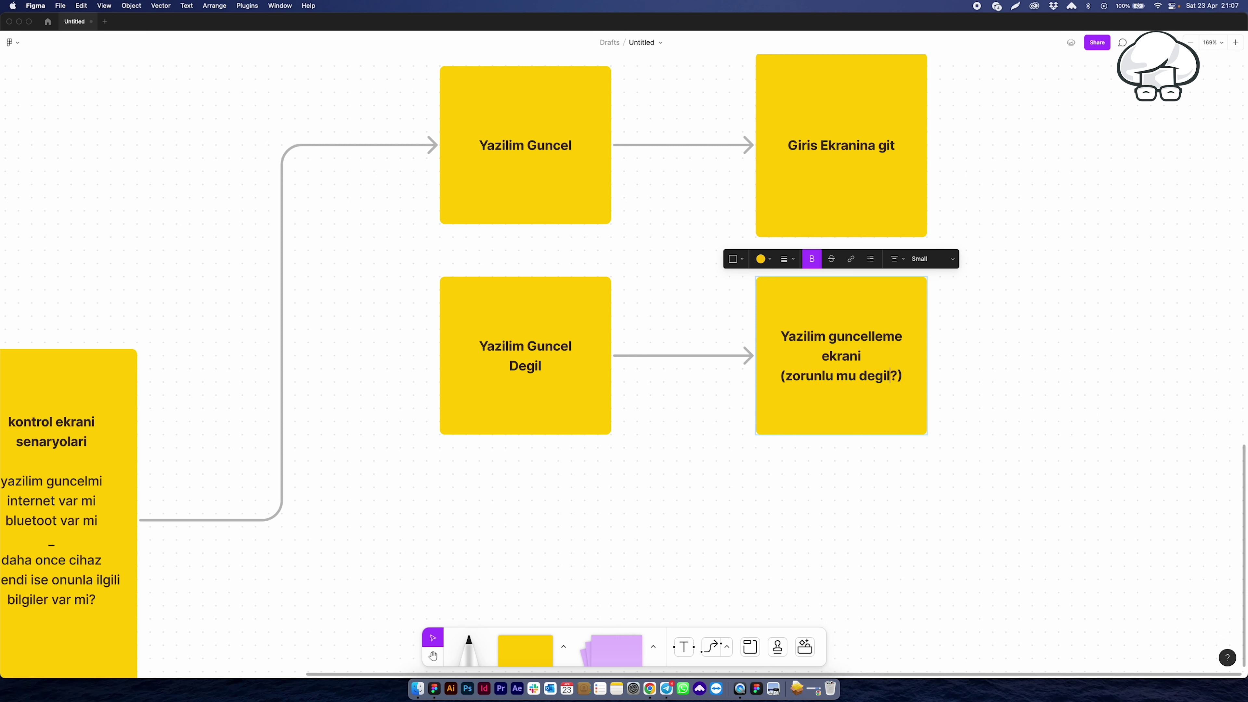
click(1004, 404)
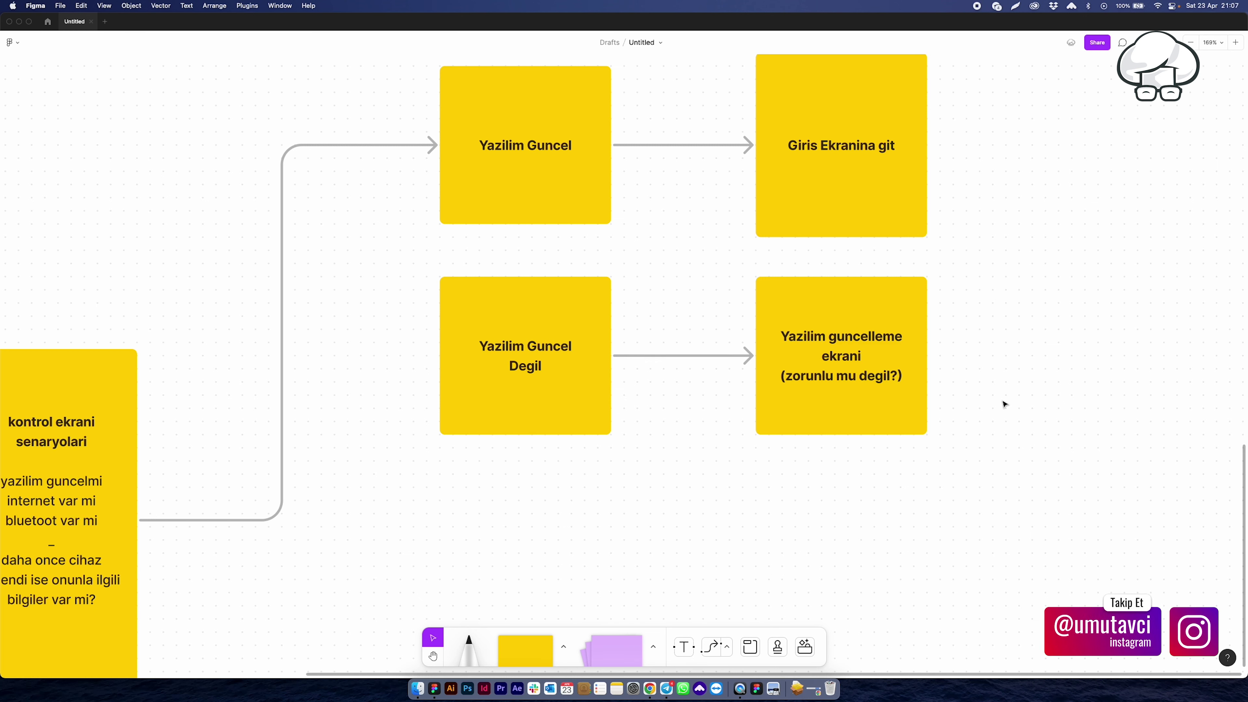
drag(936, 521, 476, 480)
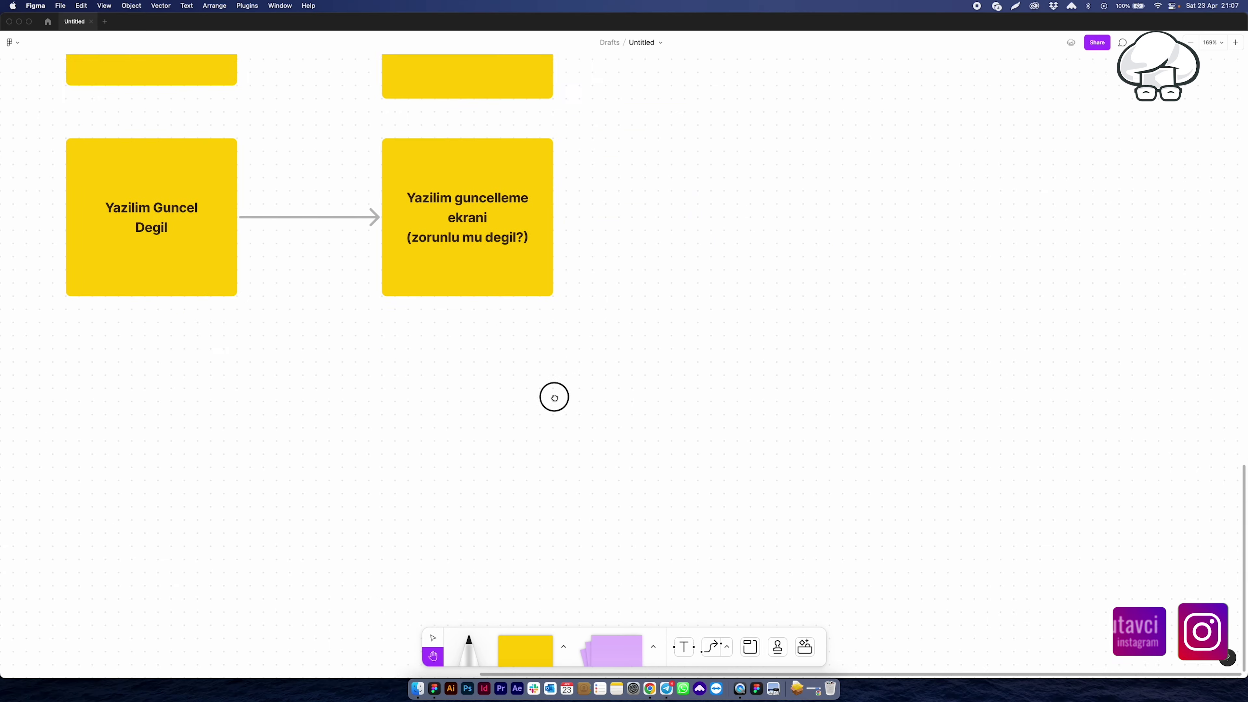
click(464, 330)
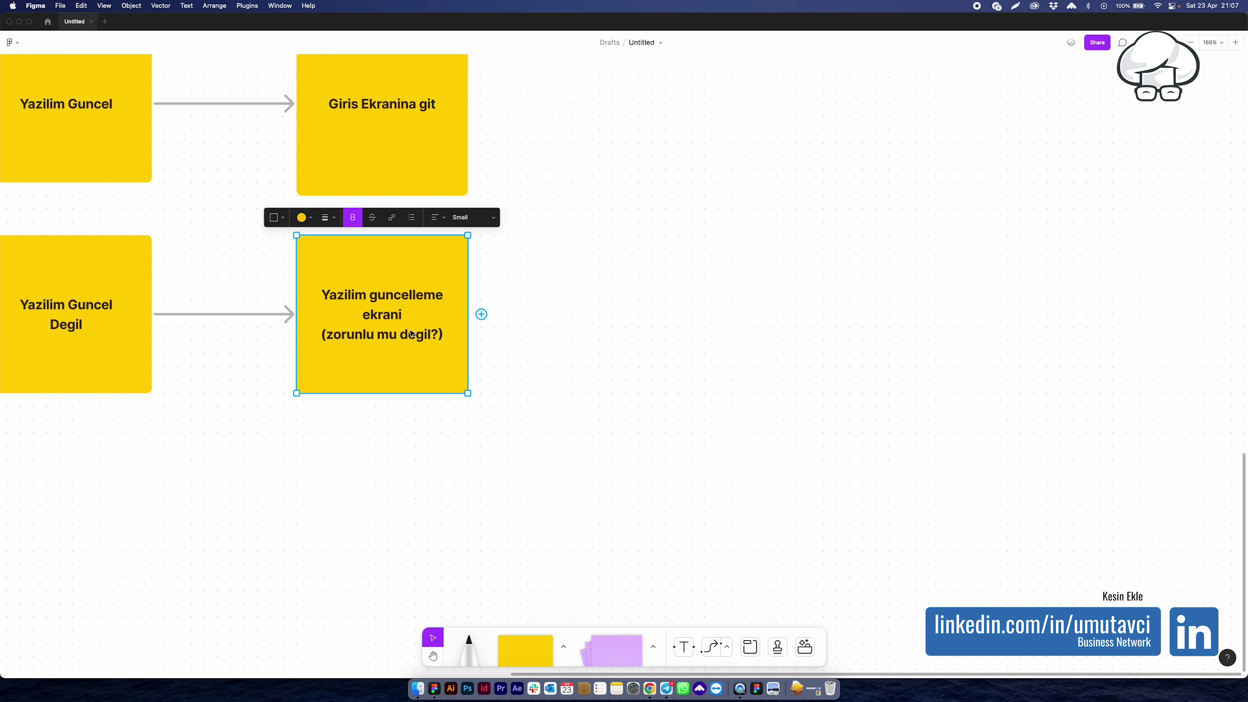
mouse_move(410, 312)
mouse_down()
mouse_move(700, 181)
mouse_move(700, 167)
mouse_up()
click(703, 355)
click(673, 189)
drag(739, 150, 739, 199)
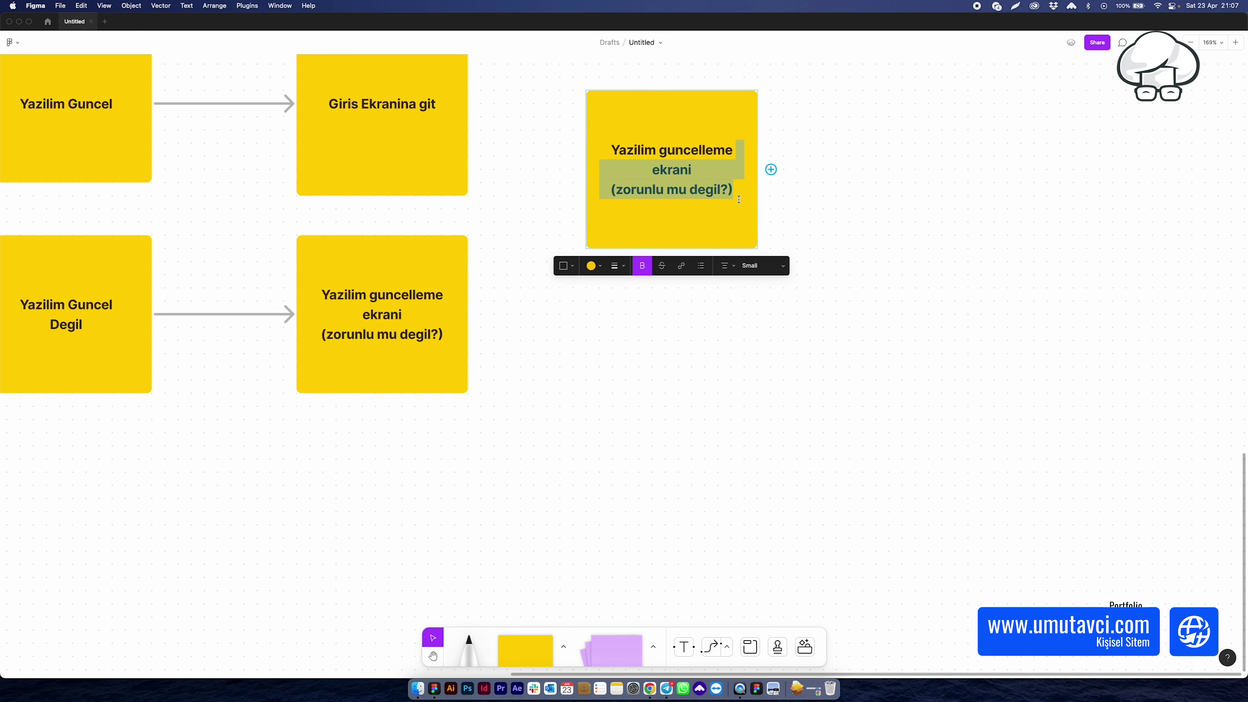
click(721, 407)
scroll(644, 406, up, 5)
scroll(570, 393, down, 10)
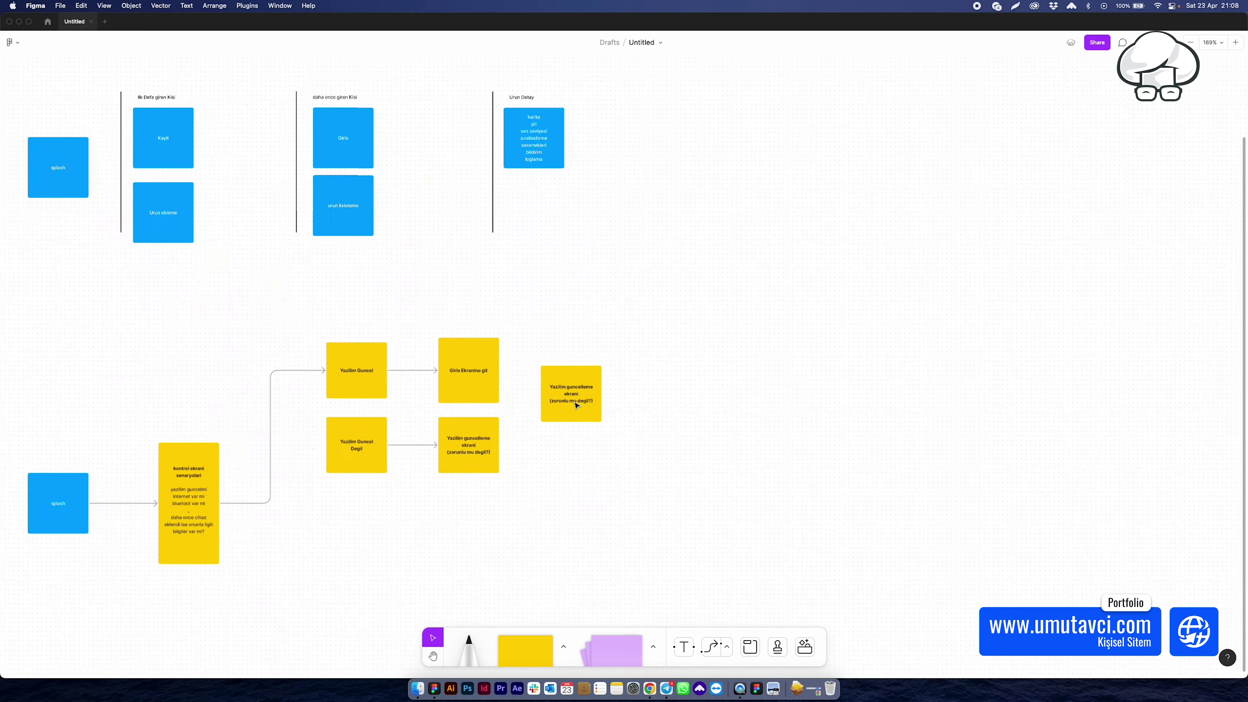
drag(568, 391, 564, 440)
mouse_move(472, 355)
mouse_down()
mouse_move(871, 359)
mouse_move(890, 438)
mouse_move(969, 446)
mouse_move(963, 468)
mouse_move(920, 453)
mouse_up()
click(674, 303)
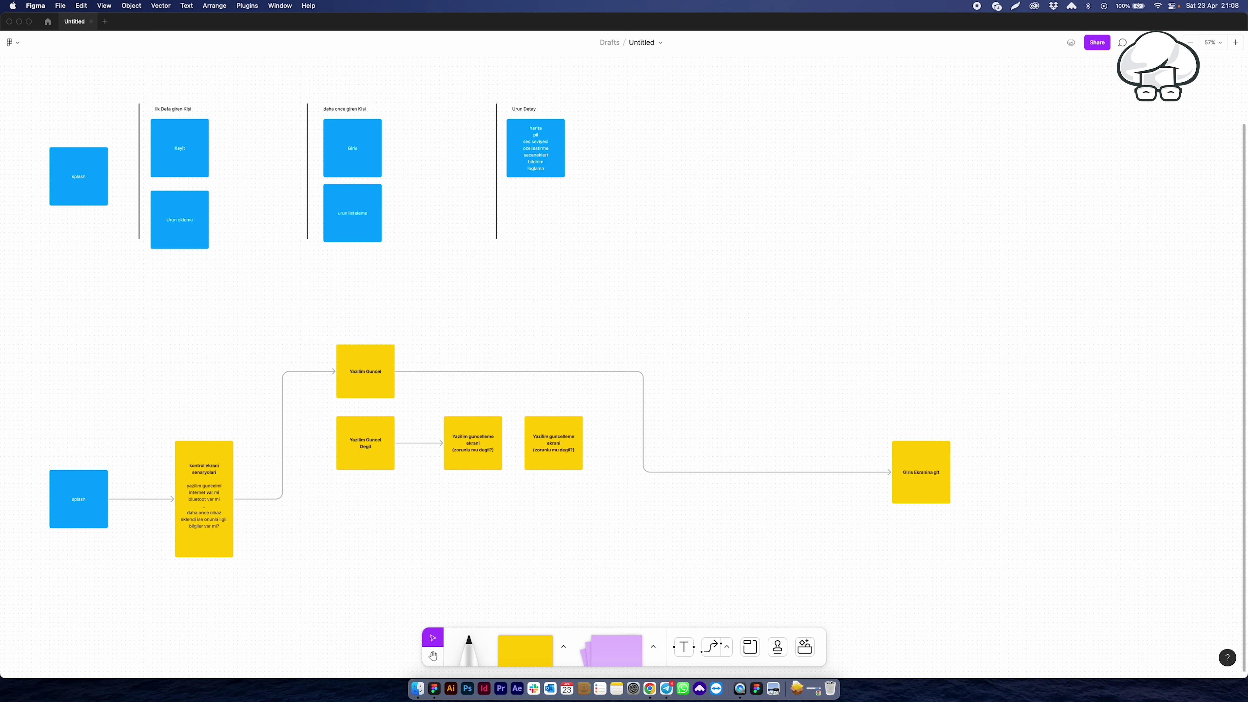
scroll(71, 501, up, 5)
scroll(74, 493, up, 5)
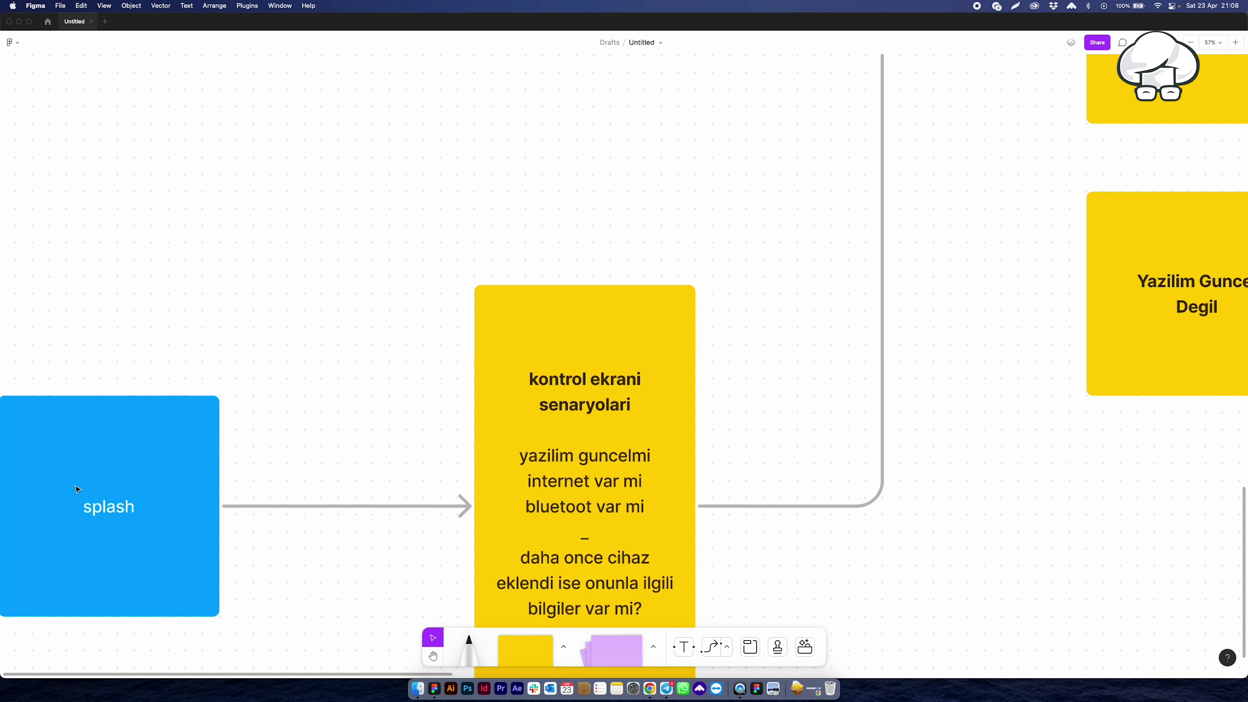
scroll(1087, 473, down, 10)
scroll(1110, 472, right, 5)
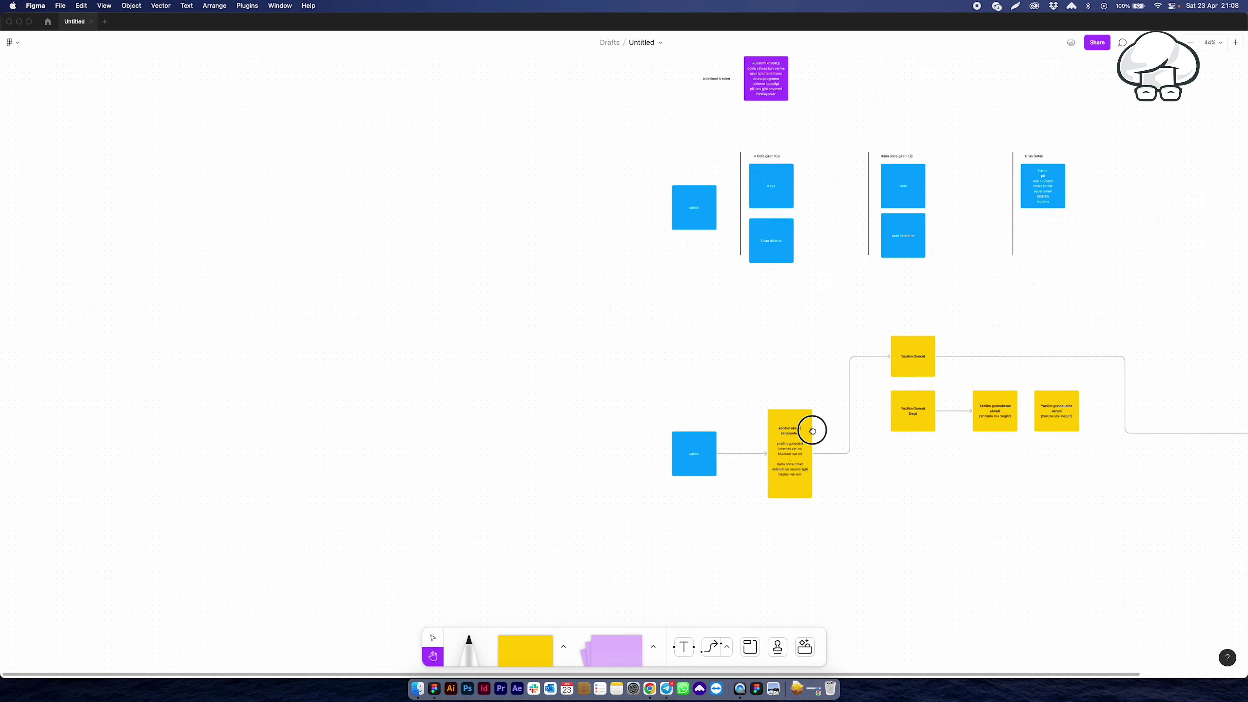
scroll(808, 426, right, 5)
scroll(886, 407, up, 5)
scroll(899, 399, up, 3)
key(h)
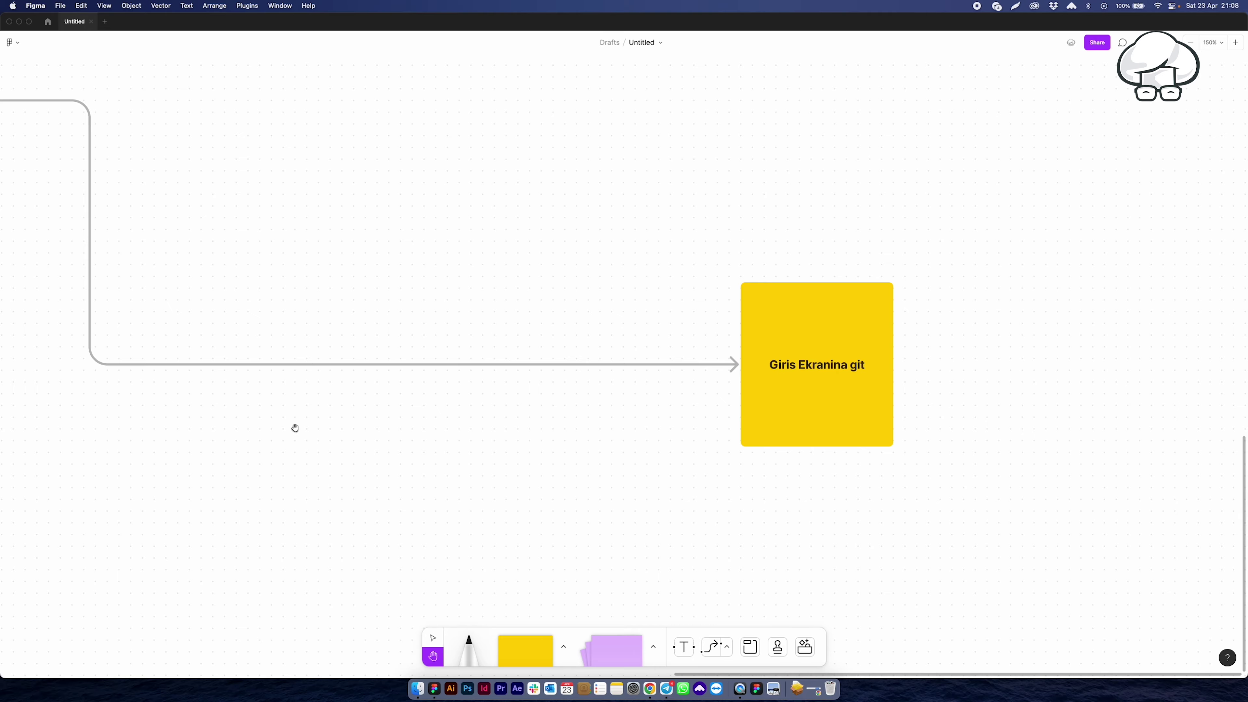
scroll(293, 426, left, 10)
key(v)
scroll(452, 369, down, 5)
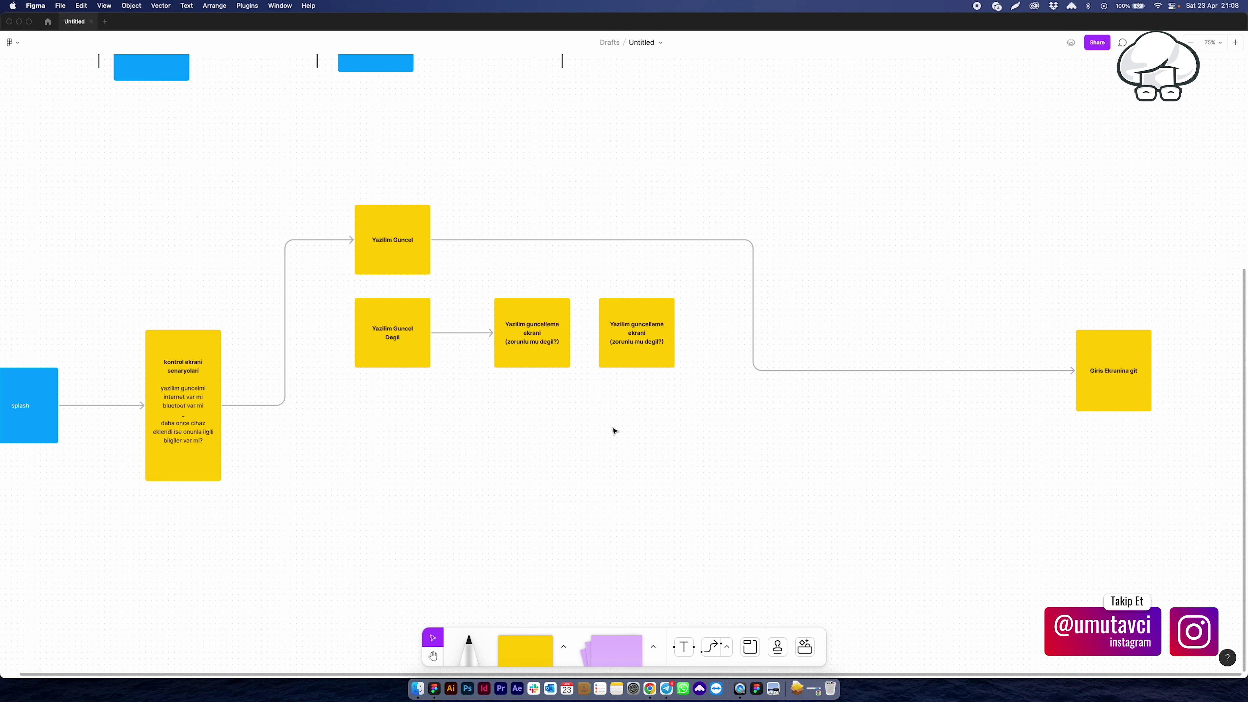
Step: Move the spare update sticky up, copy it below, and label it 'Zorunlu Degil'
drag(618, 473, 412, 356)
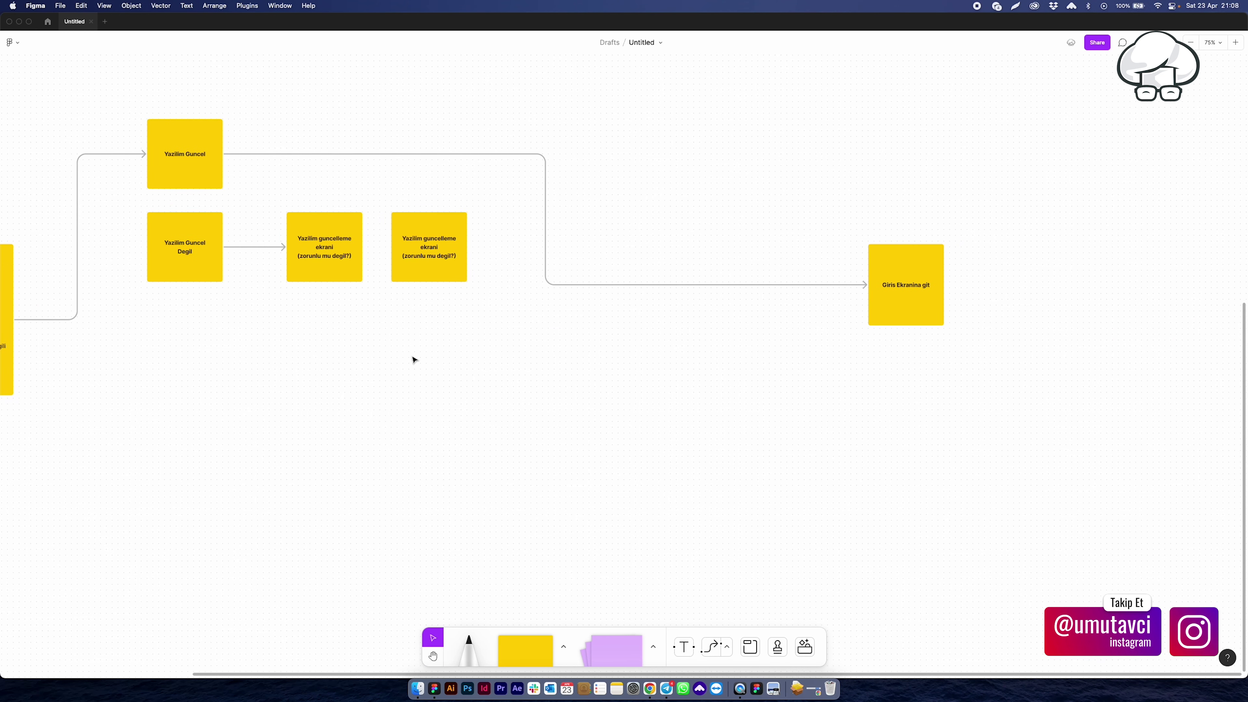
mouse_move(429, 279)
mouse_down()
mouse_move(477, 240)
mouse_move(479, 339)
mouse_up()
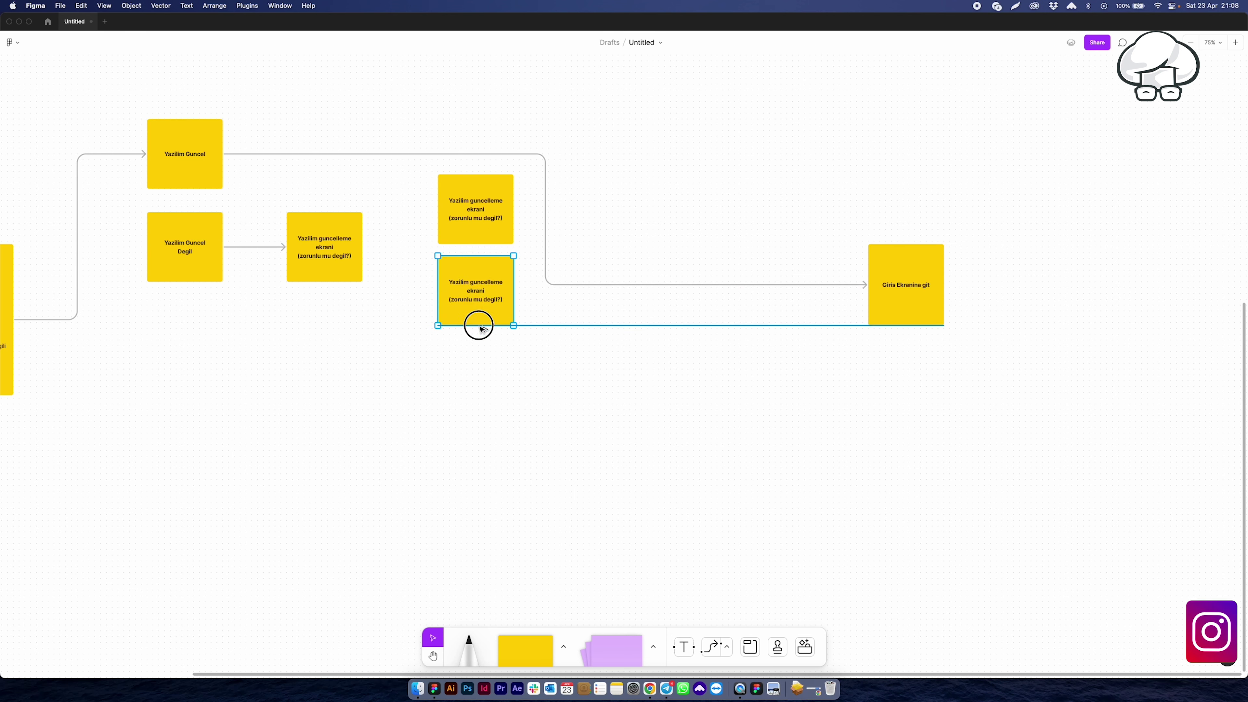
text(Zorunlu Degil)
click(726, 223)
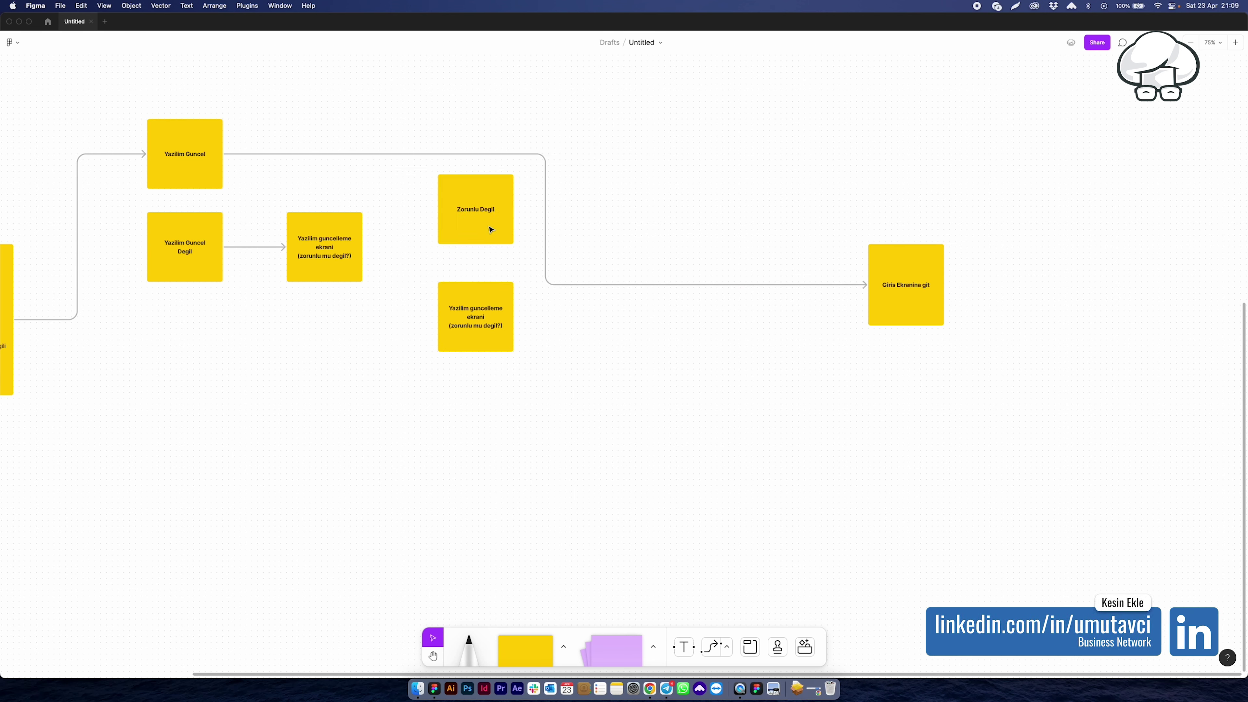
Step: Draw a connector arrow from 'Zorunlu Degil' to 'Giris Ekranina git'
click(509, 211)
drag(526, 209, 863, 262)
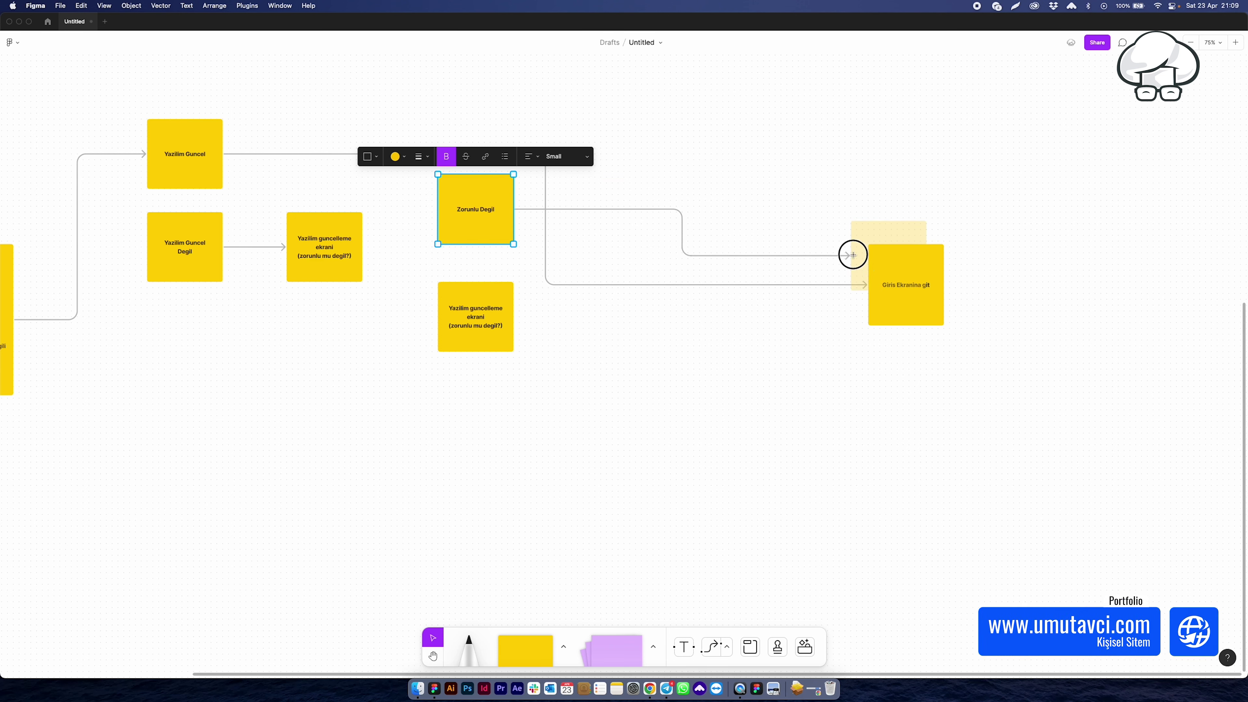
drag(863, 262, 852, 286)
click(757, 410)
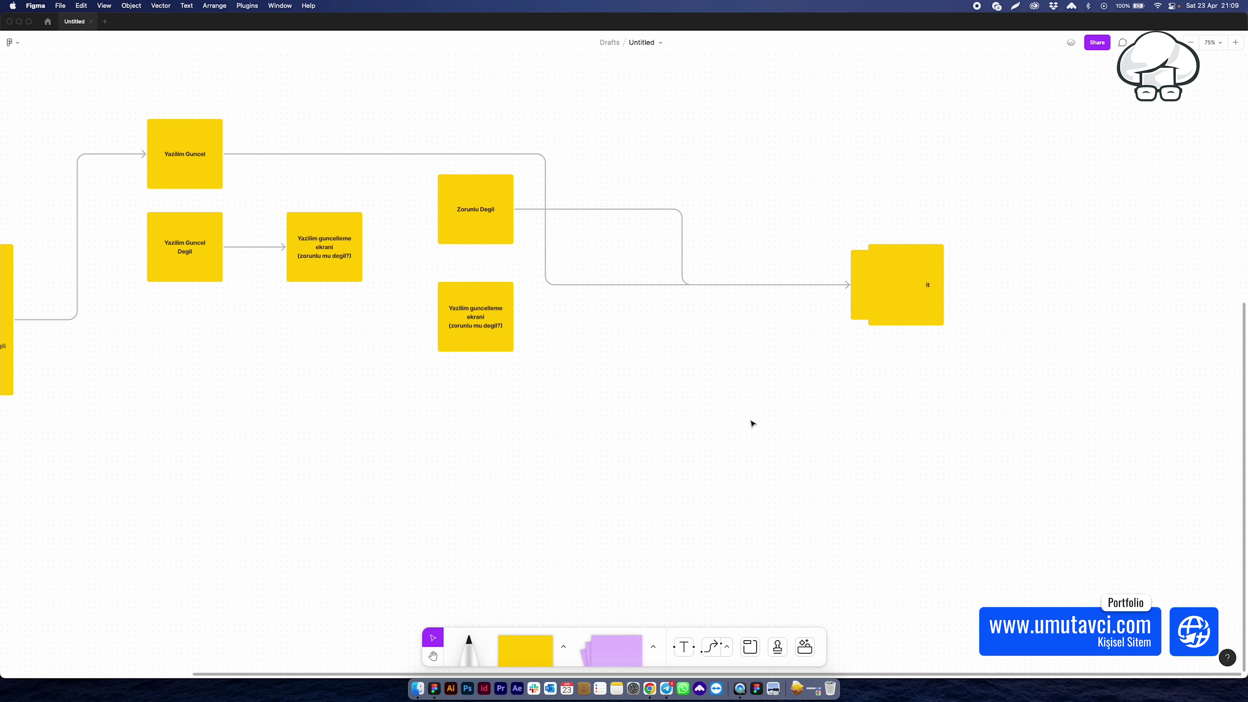
key(ctrl+z)
key(ctrl+z)
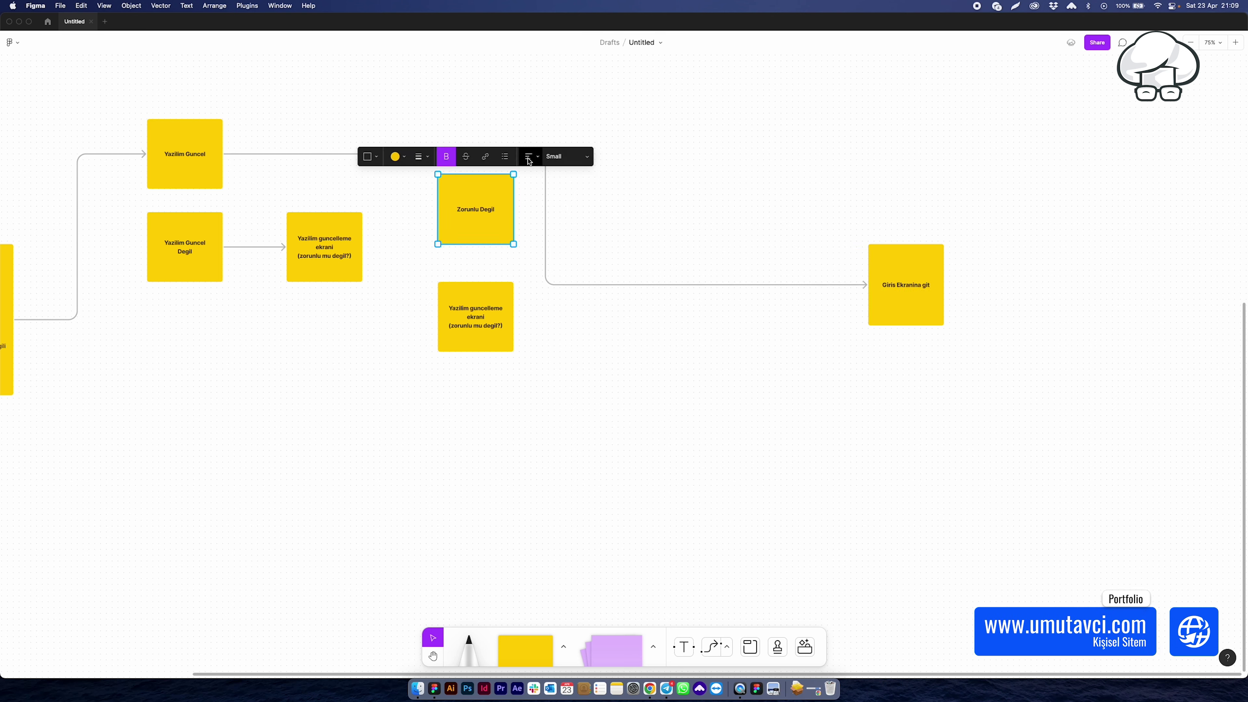
click(713, 647)
drag(524, 212, 857, 272)
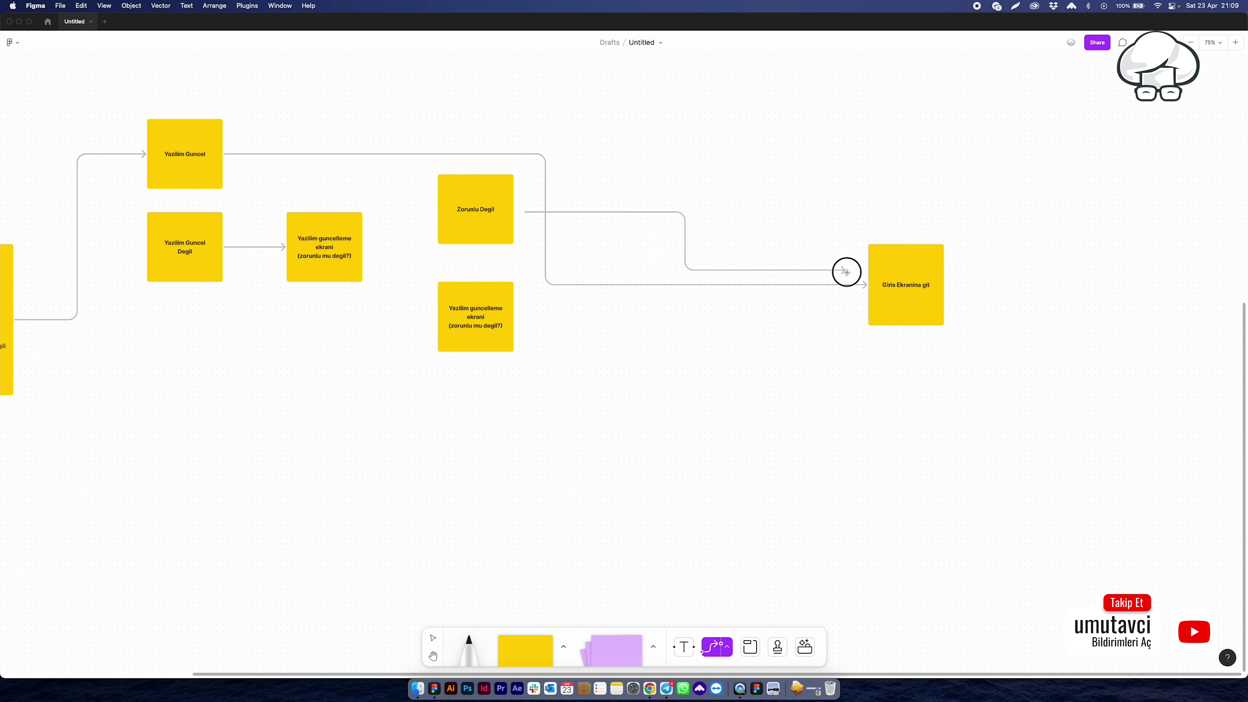
Step: Relabel the lower sticky 'Zorunlu' and move it further down
scroll(729, 424, right, 5)
double_click(335, 315)
text(Zorunlu)
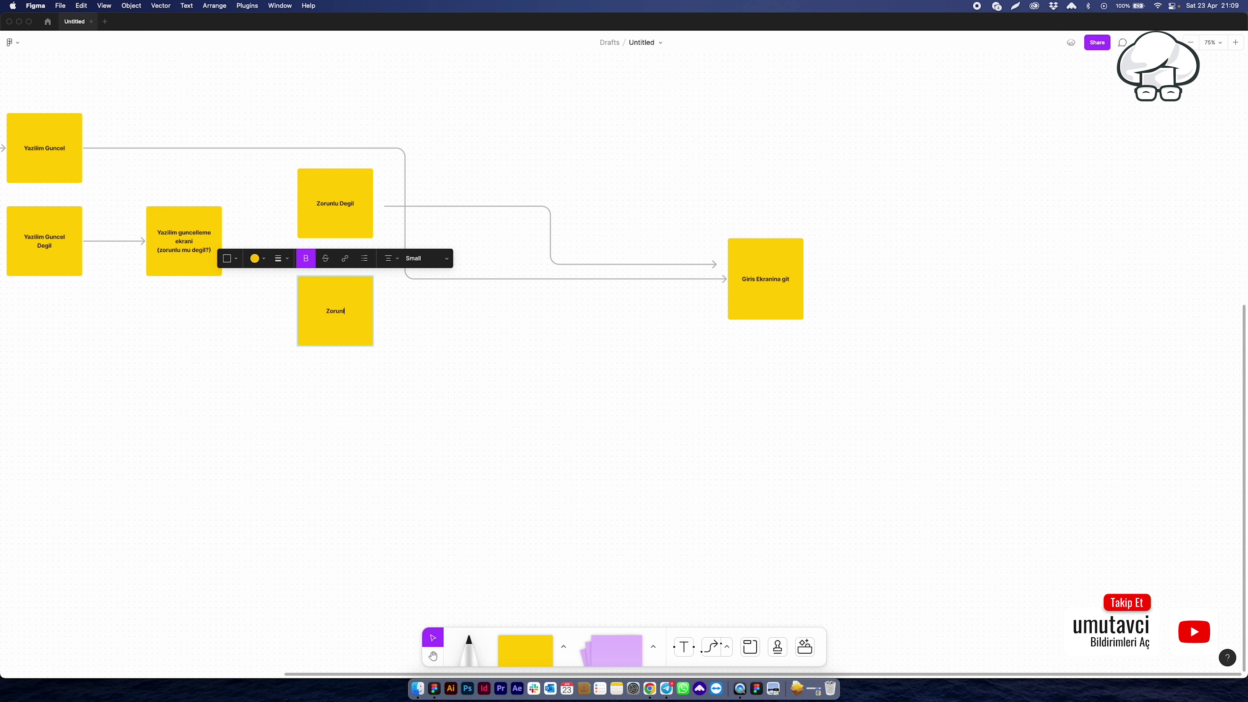
click(492, 493)
mouse_move(332, 346)
mouse_down()
mouse_move(334, 422)
mouse_move(440, 413)
mouse_up()
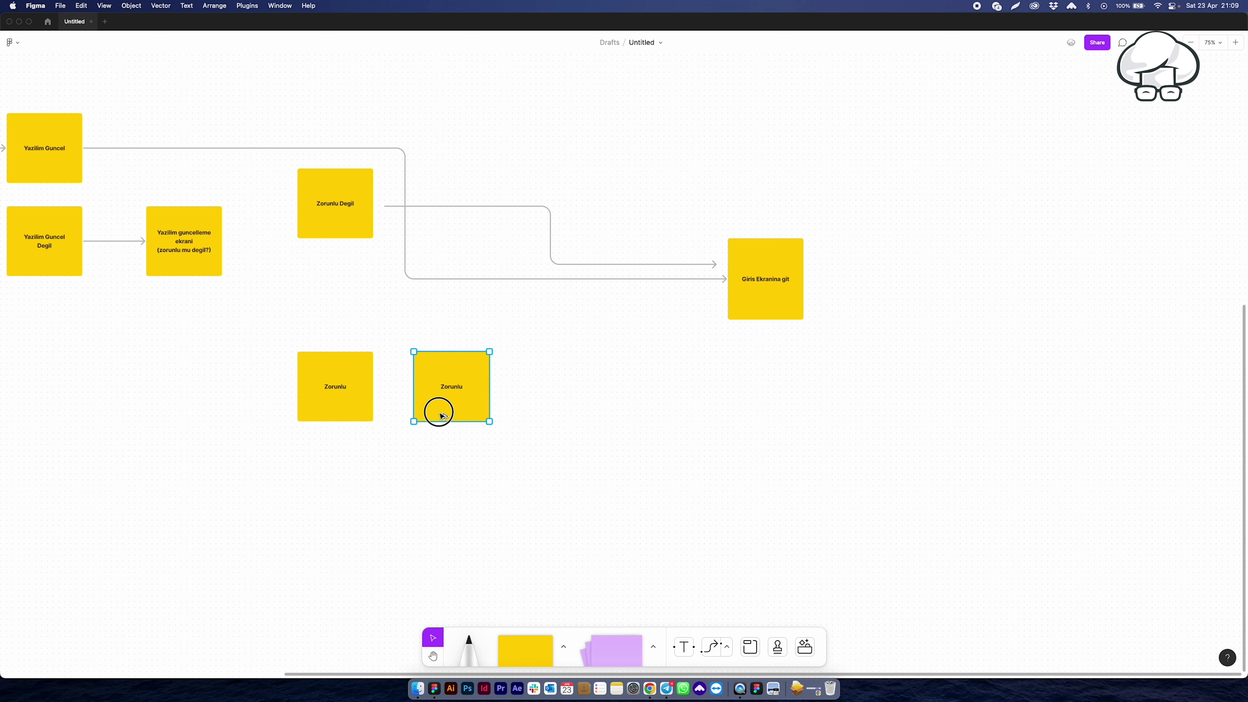
Step: Add a 'Program Reset' copy right of 'Update ekrani ac' and select the row's stickies
alt+drag(455, 390, 550, 406)
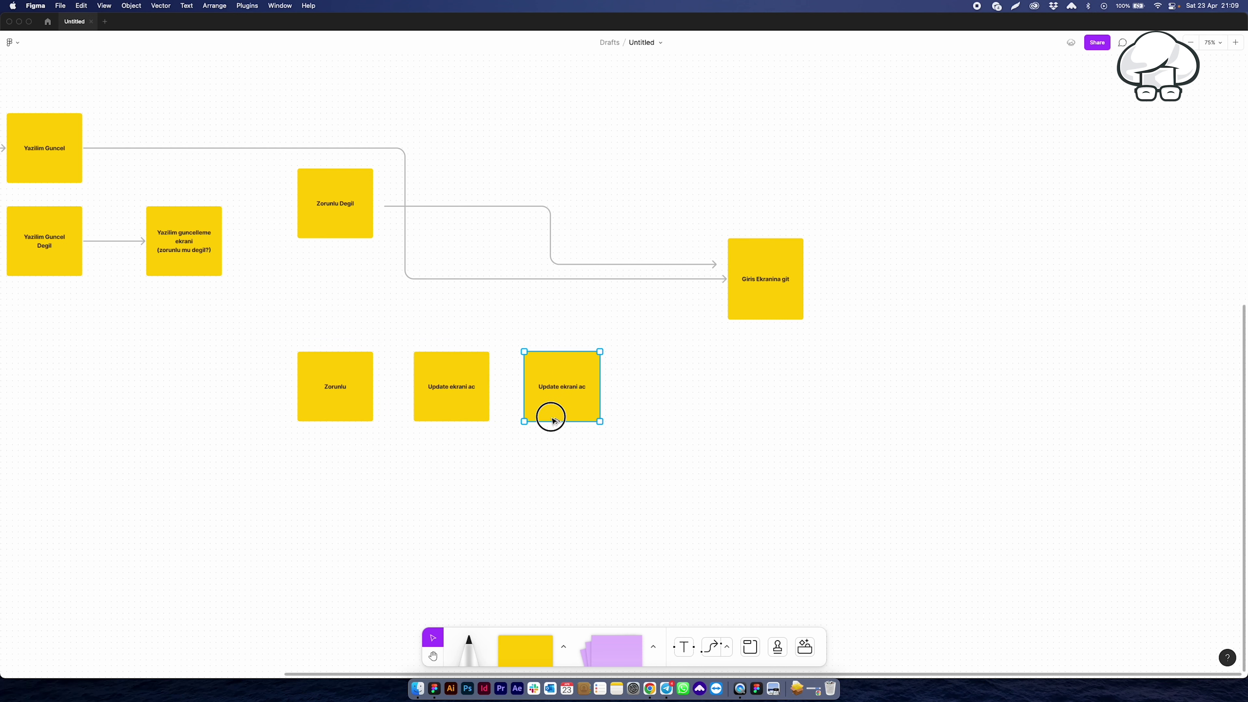
double_click(557, 386)
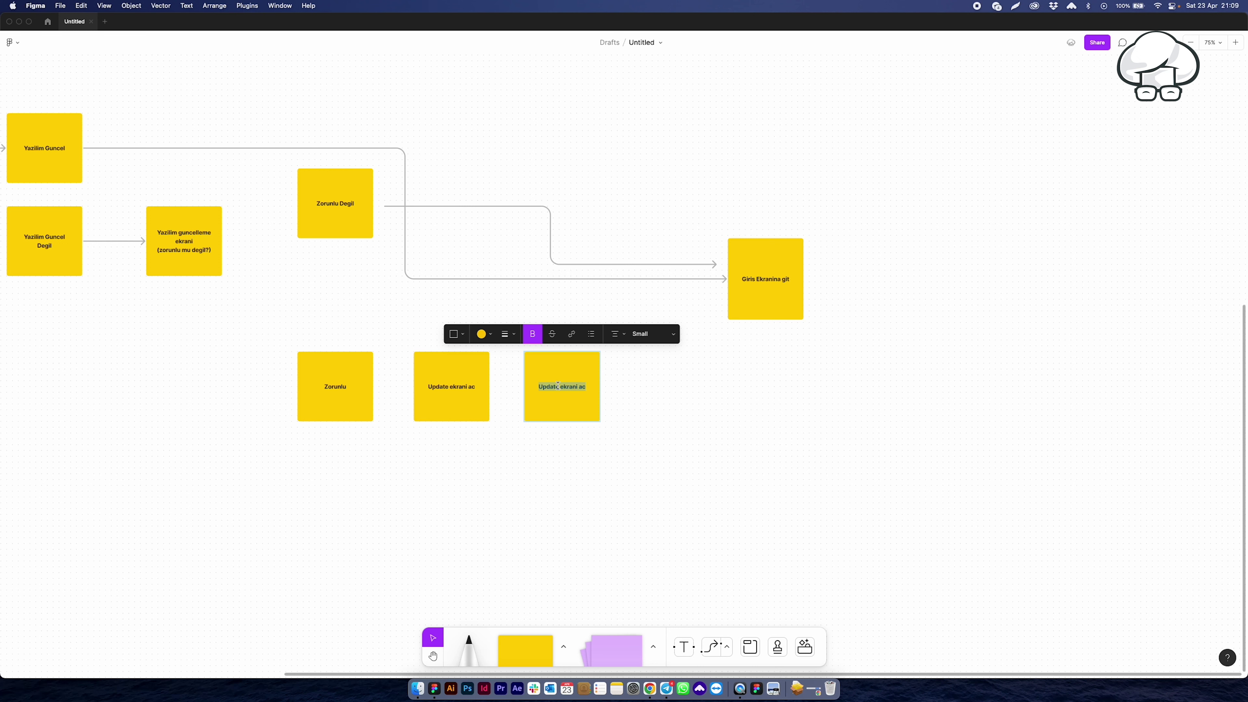
text(Program Reset)
click(713, 460)
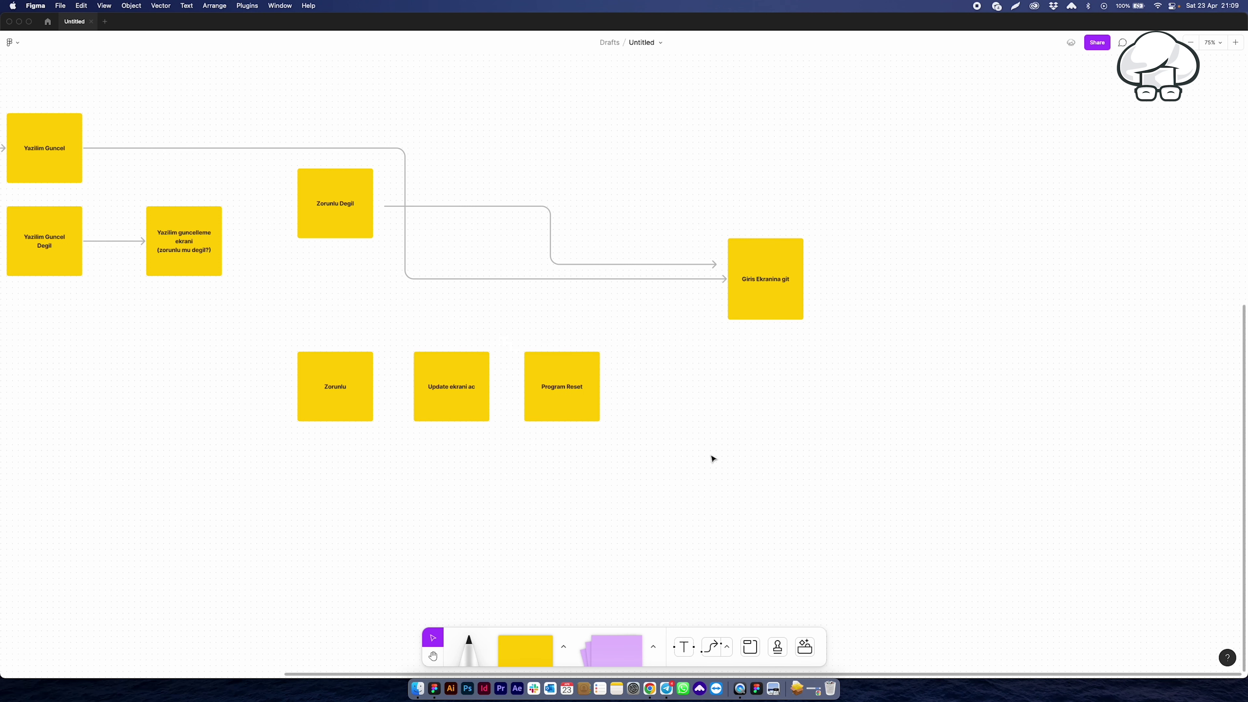
drag(321, 500, 440, 437)
click(448, 343)
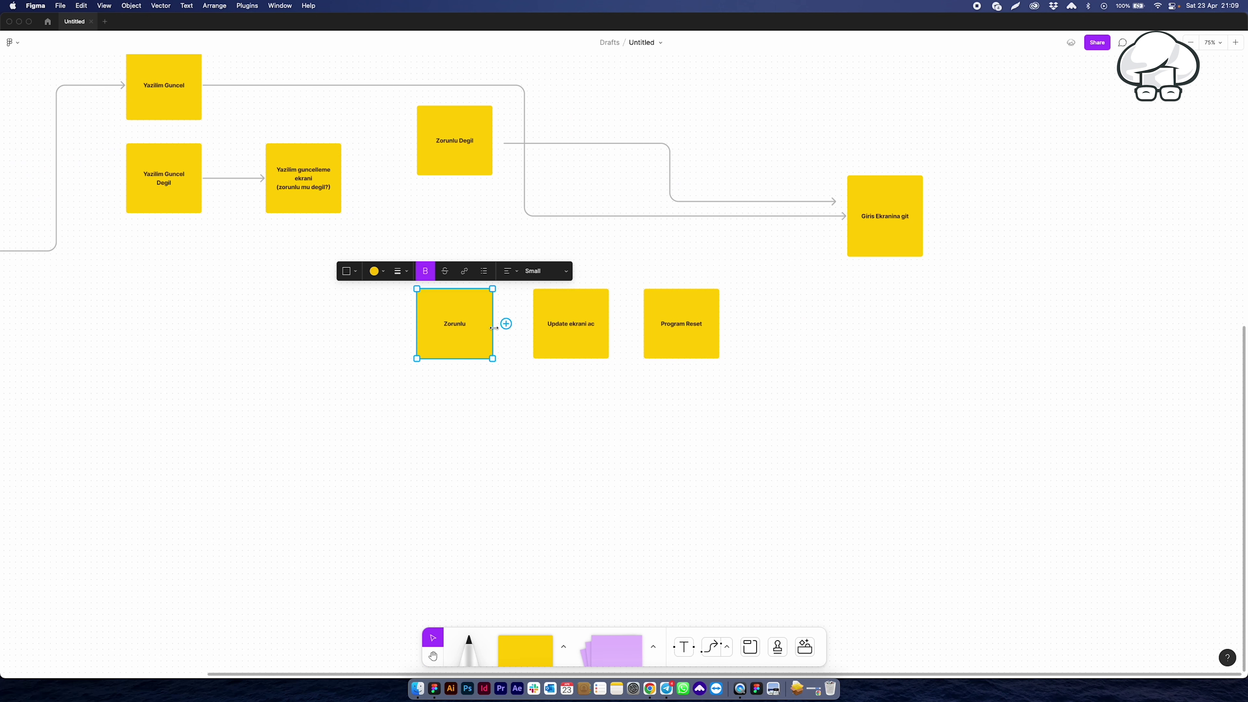
click(598, 328)
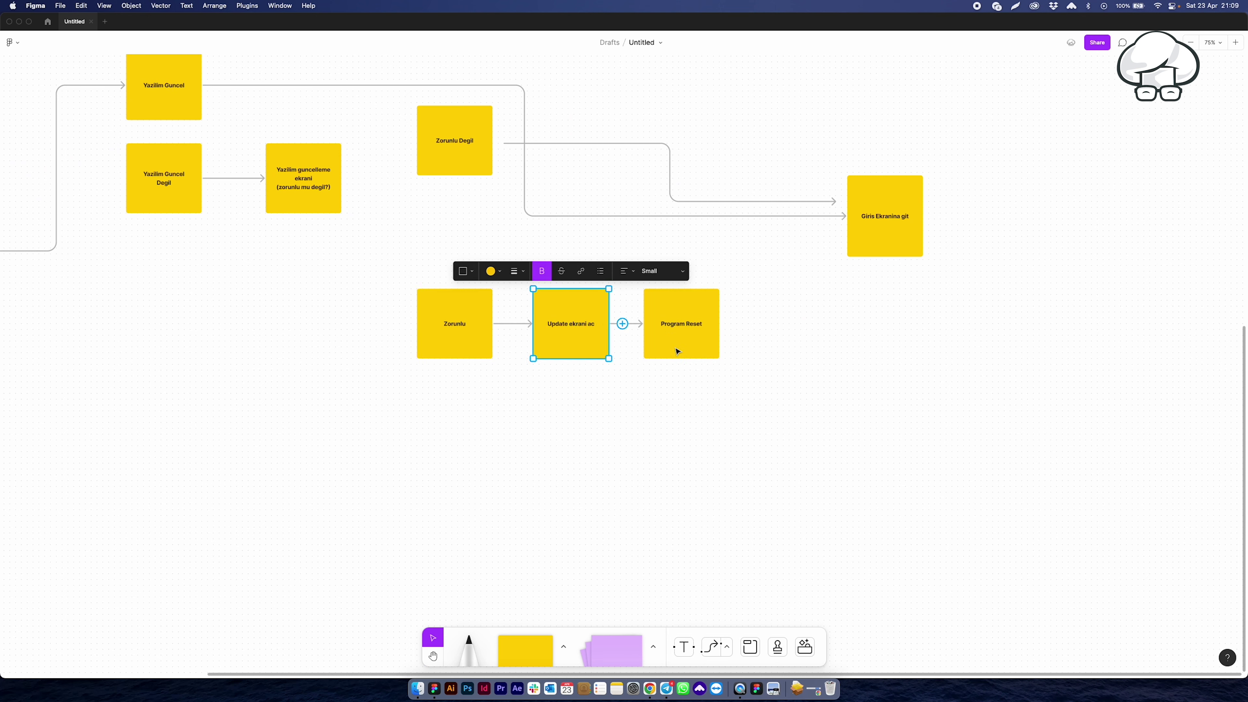
scroll(495, 376, down, 5)
Step: Draw a long connector from below Program Reset leftward toward the splash box
key(x)
drag(586, 374, 145, 398)
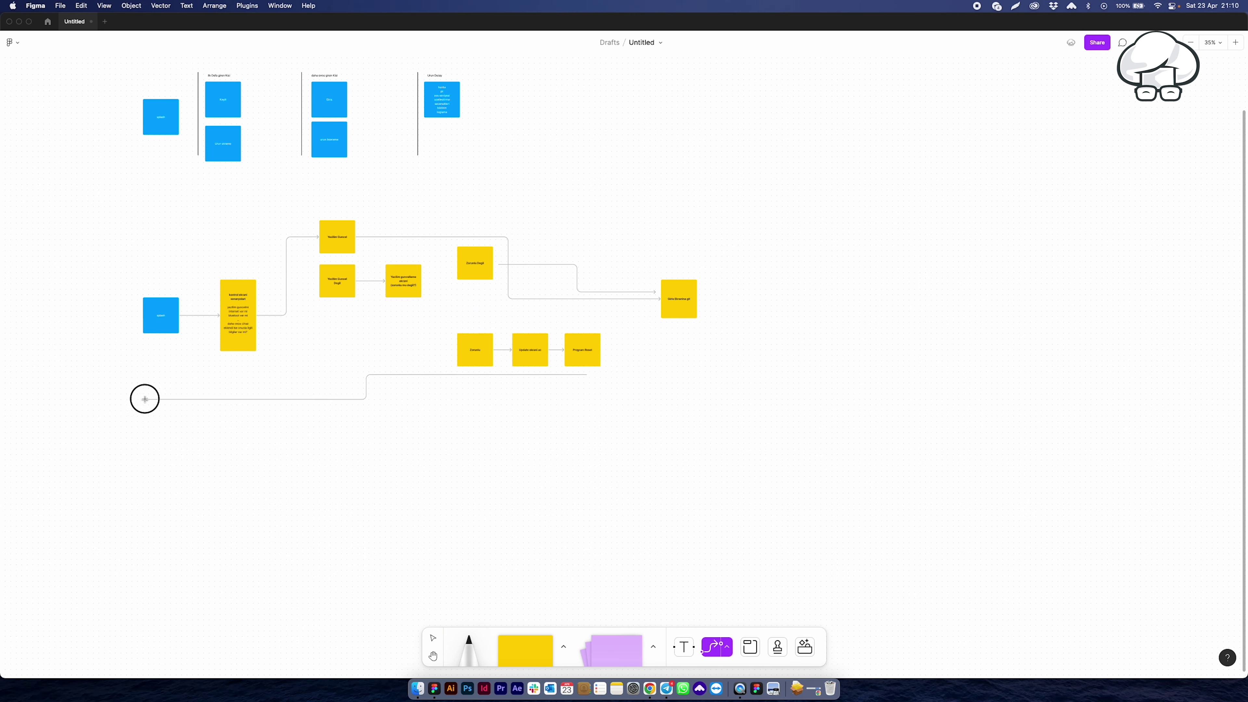
drag(145, 398, 151, 374)
scroll(142, 388, up, 10)
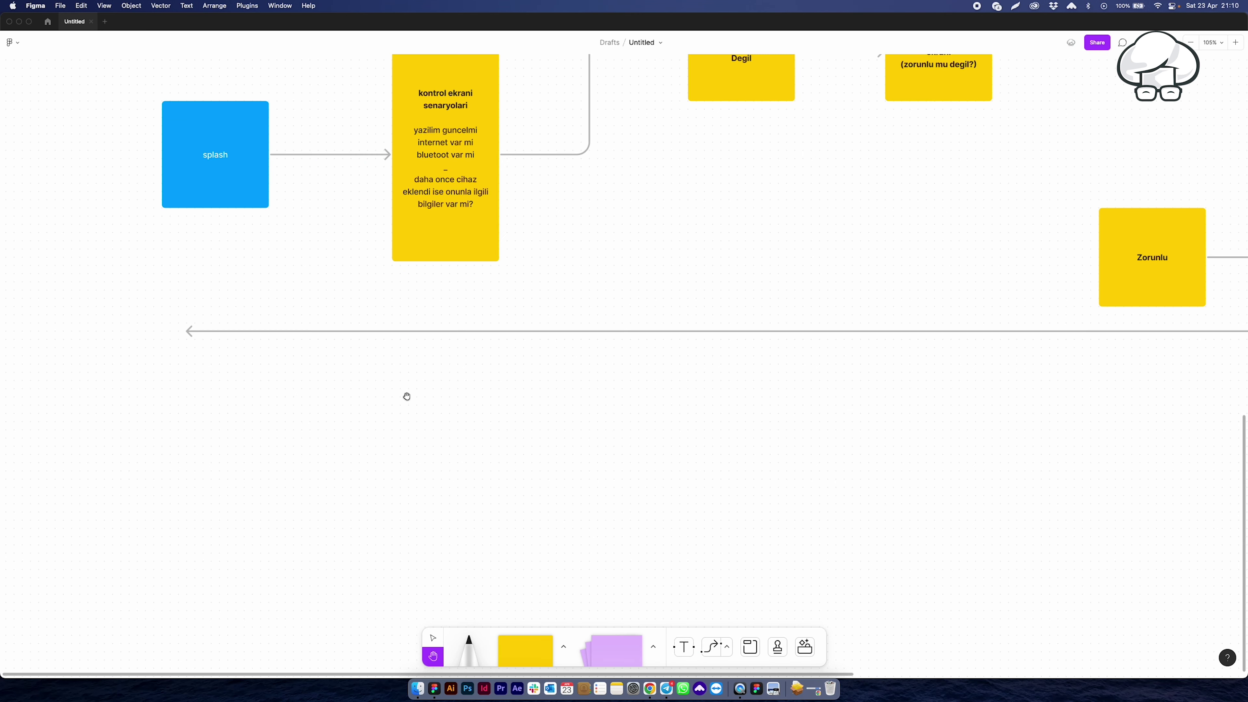
drag(406, 396, 535, 571)
Step: Replace the arrowhead at the start of the long return line
key(v)
click(332, 360)
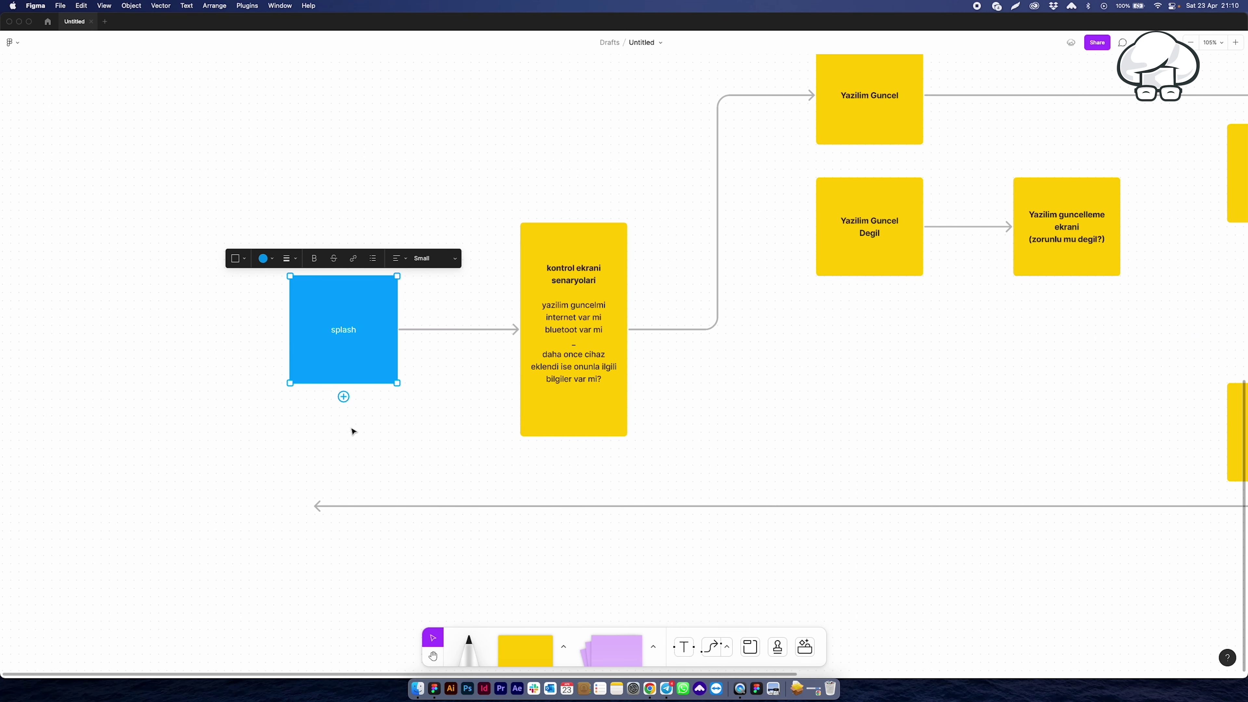
click(317, 508)
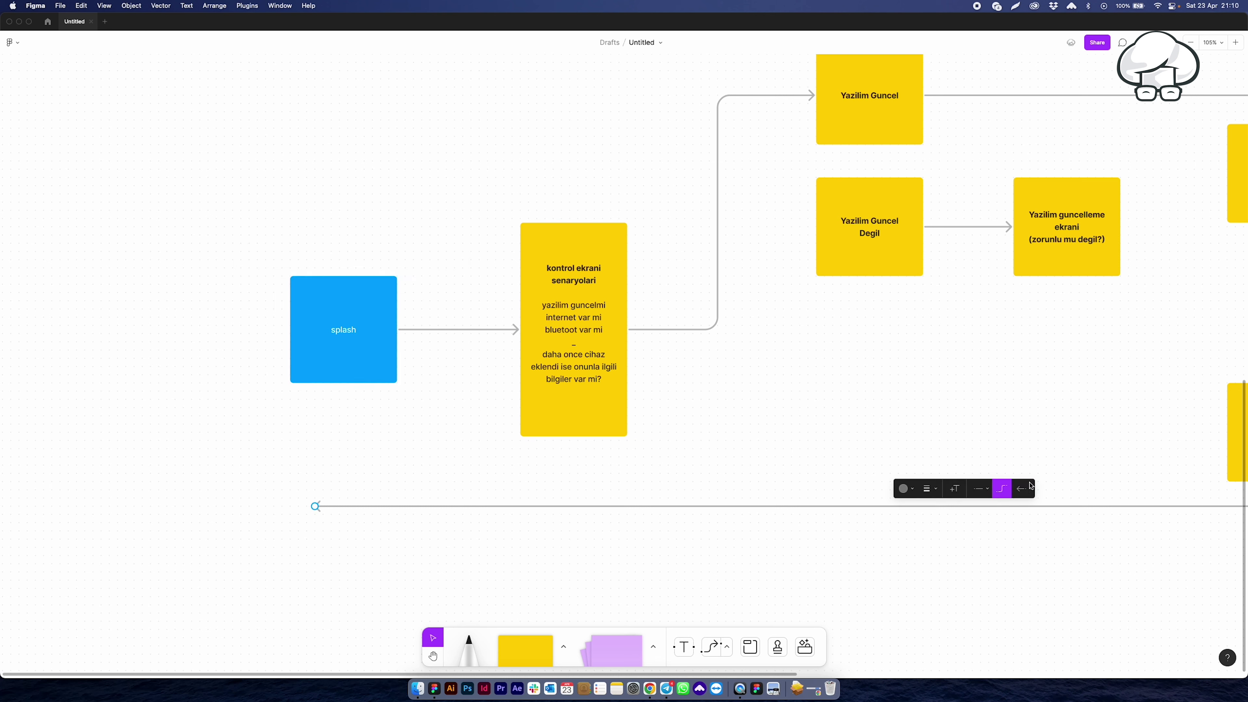
click(1022, 489)
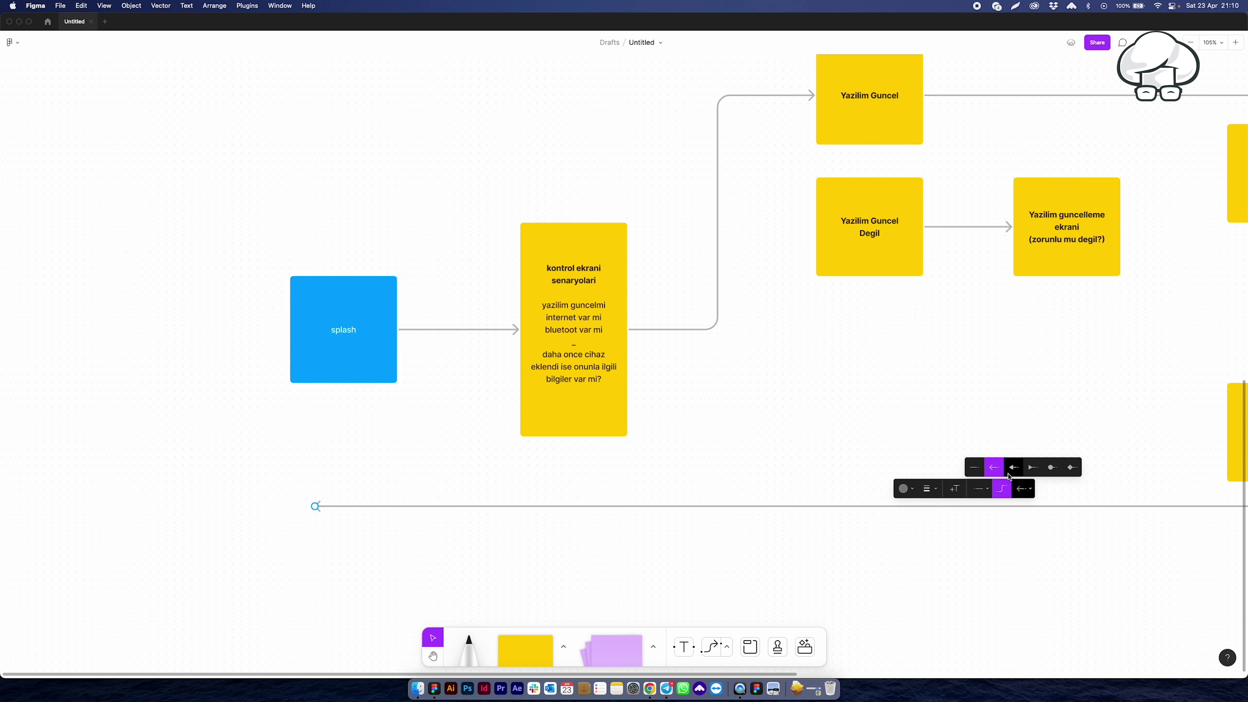
click(1052, 467)
Step: Attach the line's start to splash's bottom handle and shift its bend left
drag(314, 506, 151, 465)
drag(881, 493, 295, 486)
drag(150, 465, 342, 383)
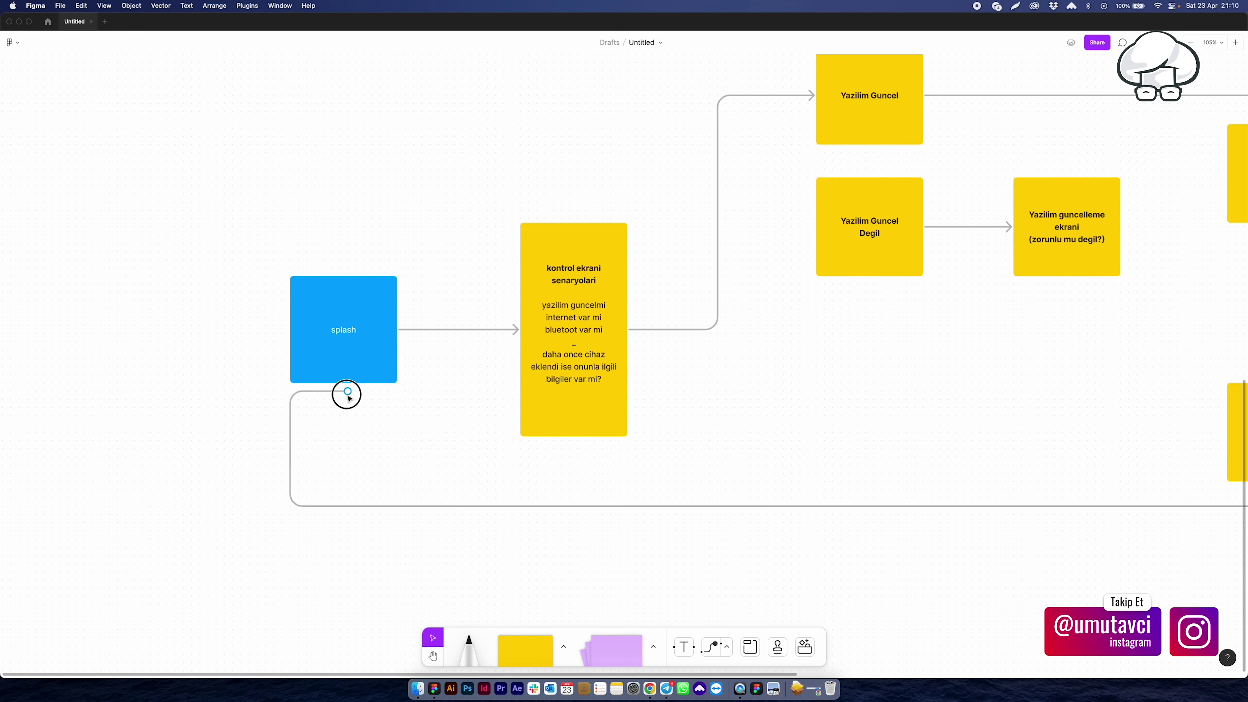
scroll(781, 466, down, 5)
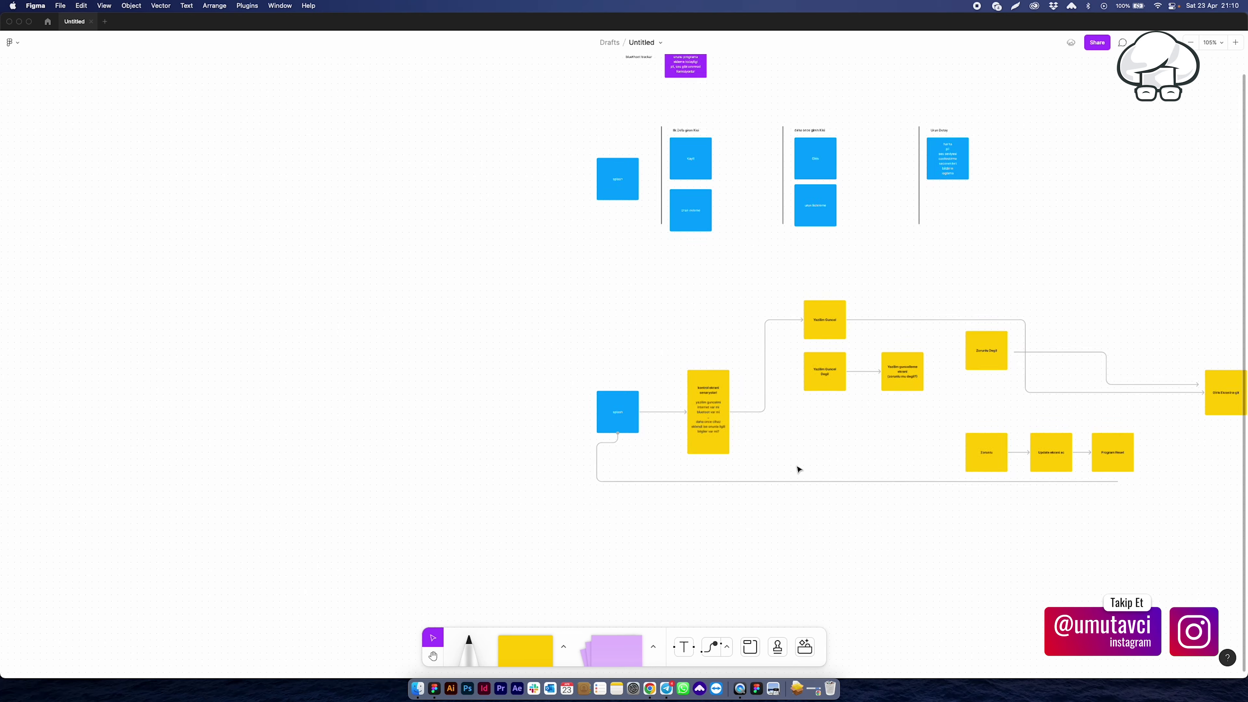
Step: Move the return line's right end to sit just under Program Reset
key(h)
drag(920, 498, 378, 459)
key(v)
scroll(585, 465, up, 5)
click(562, 417)
drag(575, 416, 565, 428)
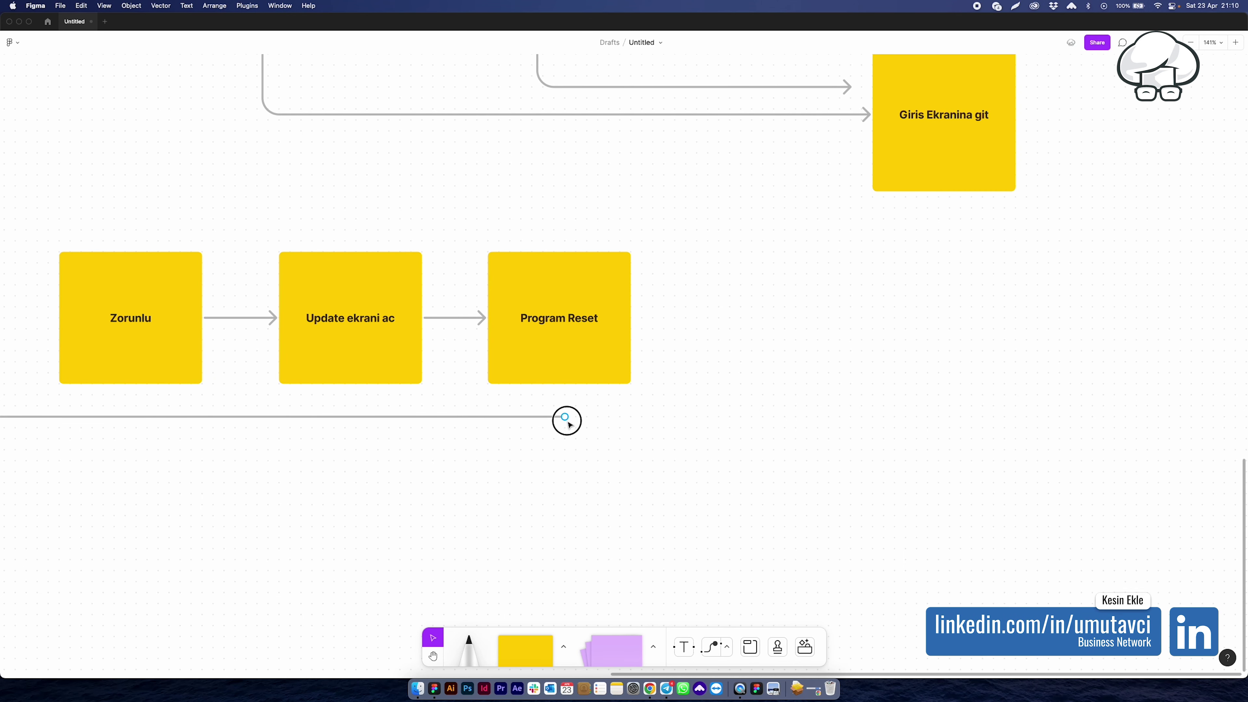
click(712, 647)
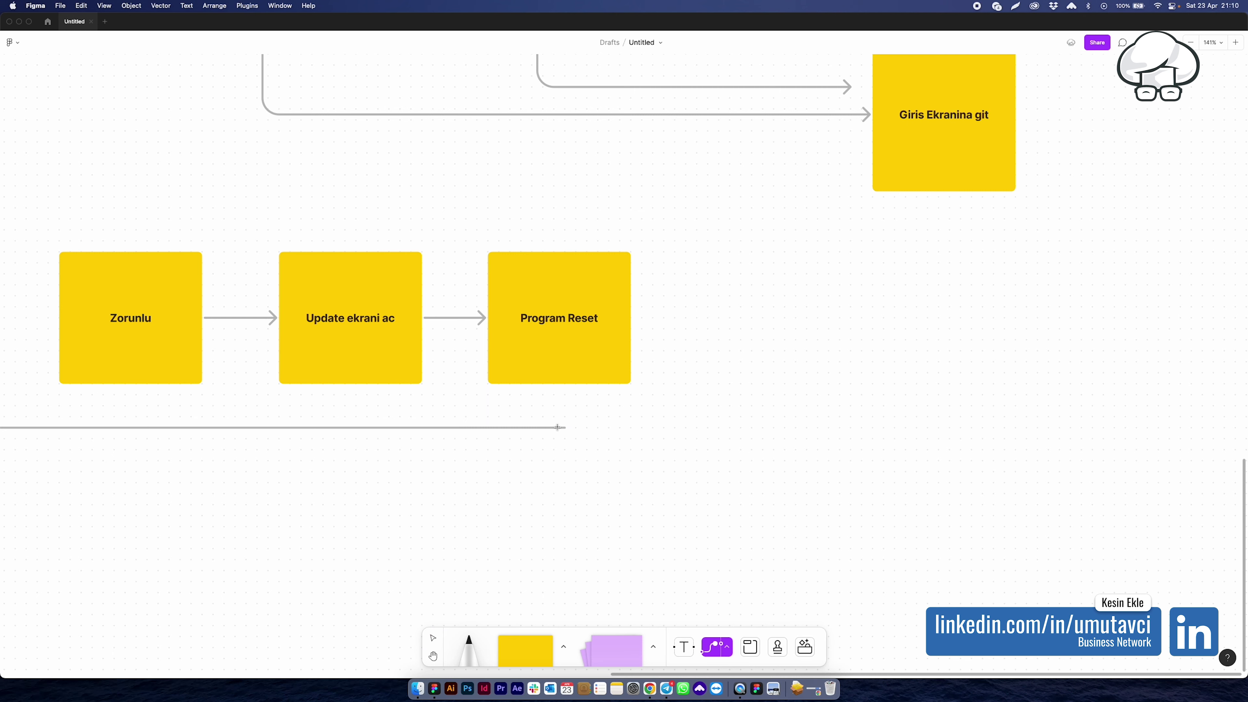
key(v)
scroll(584, 472, down, 5)
scroll(582, 470, down, 3)
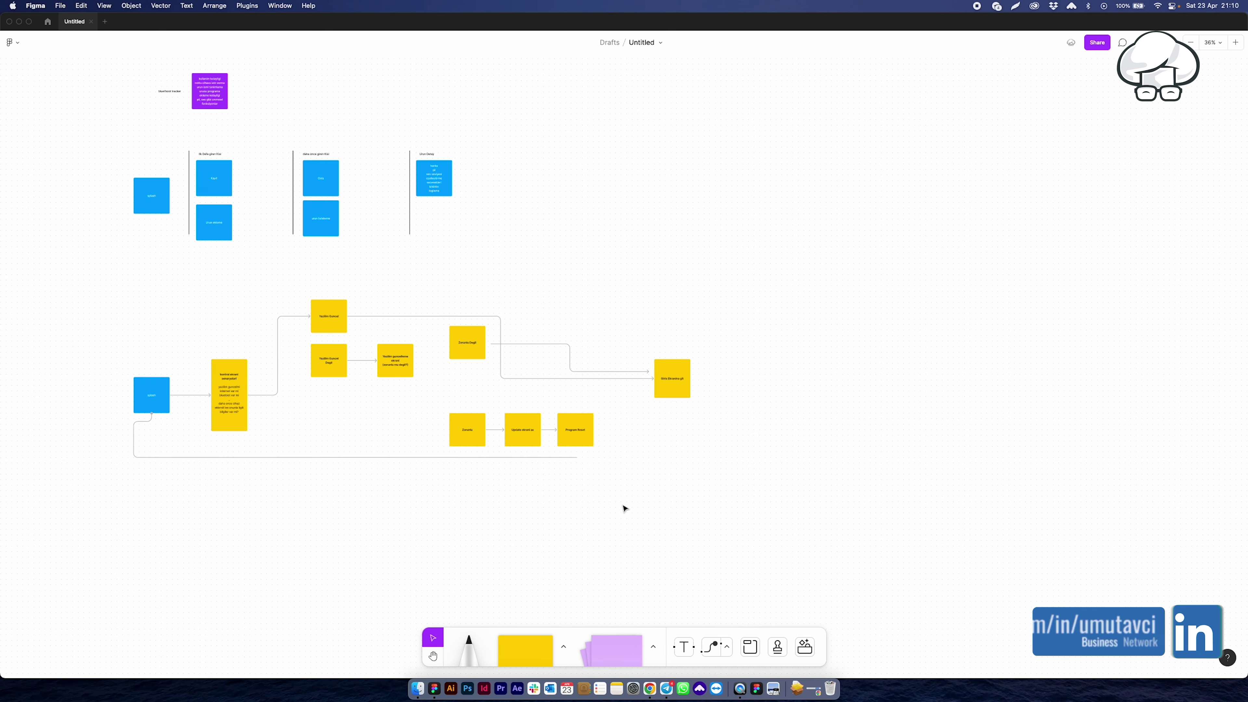
scroll(585, 442, up, 3)
scroll(580, 452, up, 3)
click(570, 424)
mouse_move(590, 423)
mouse_down()
mouse_move(587, 460)
mouse_move(641, 463)
mouse_up()
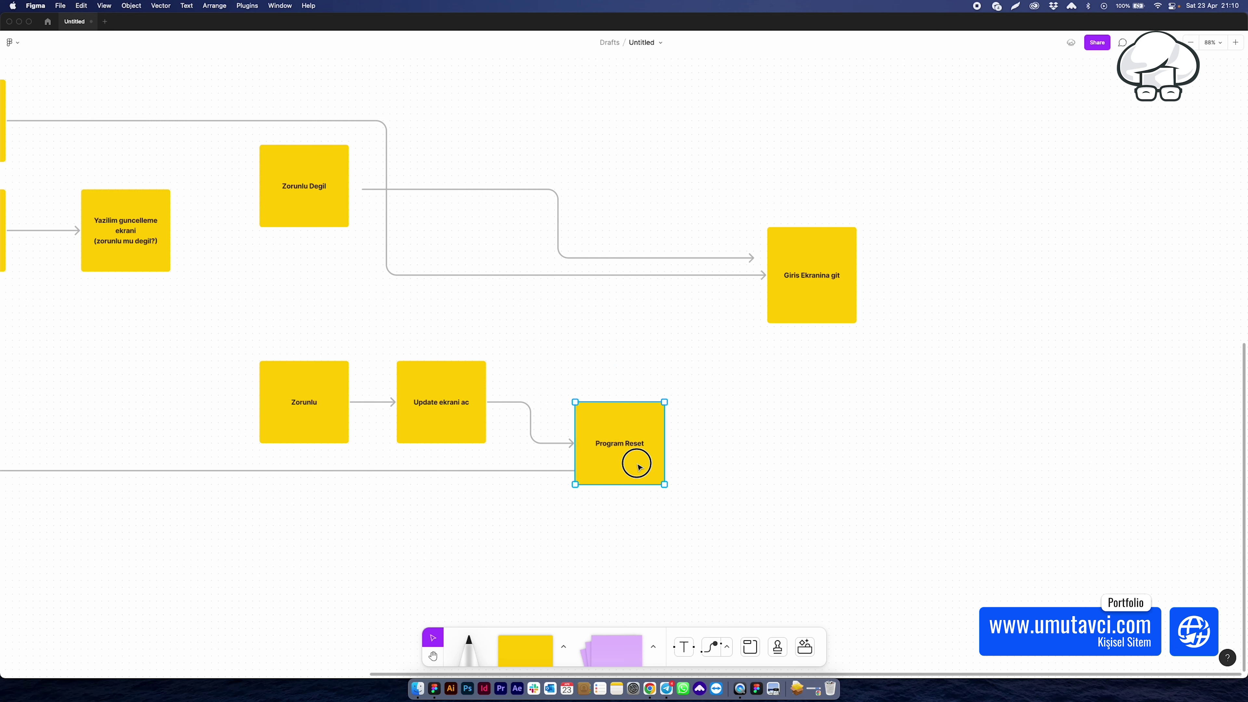
click(867, 501)
scroll(520, 514, down, 2)
scroll(254, 524, down, 5)
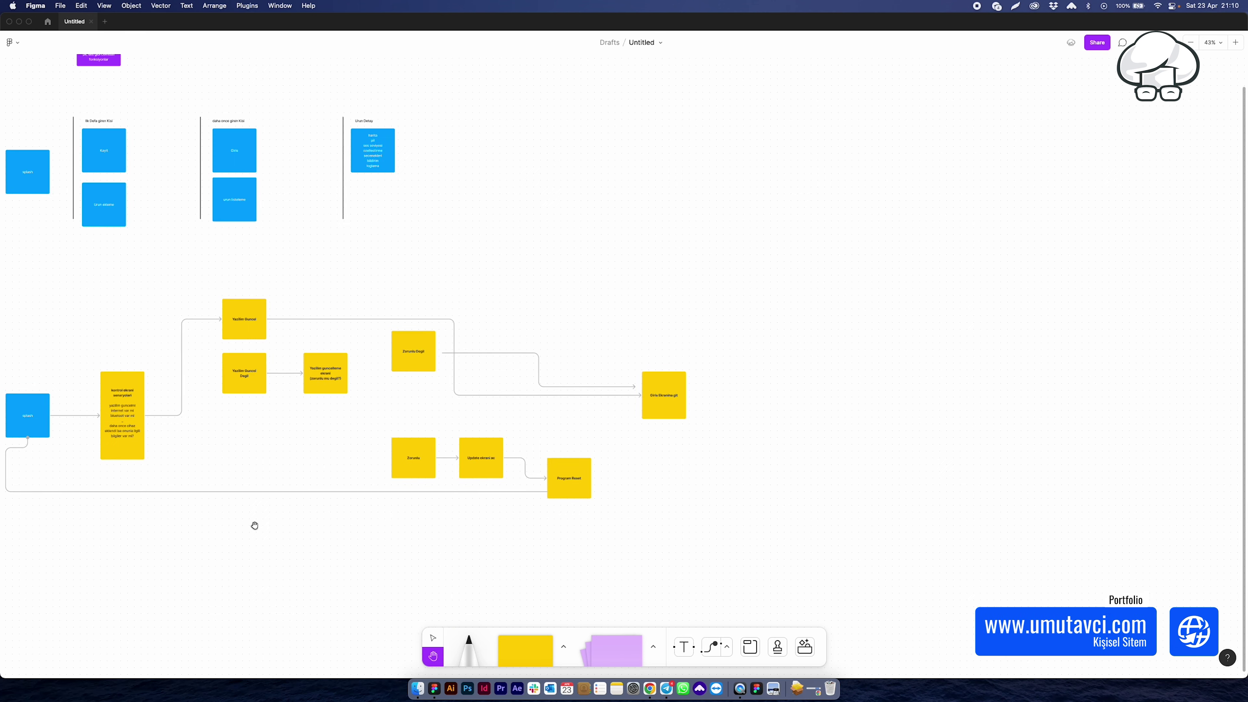
key(h)
mouse_move(253, 524)
mouse_down()
mouse_move(635, 480)
mouse_move(326, 465)
mouse_up()
key(v)
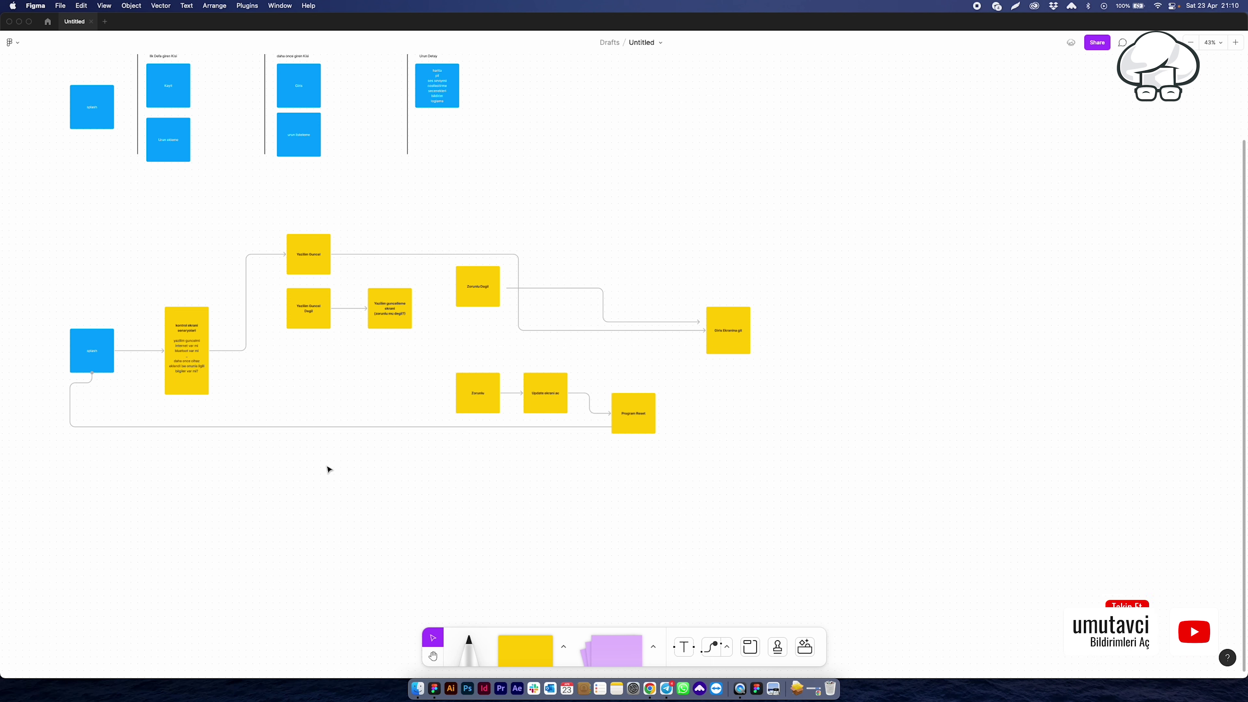
scroll(216, 374, up, 3)
scroll(215, 375, up, 3)
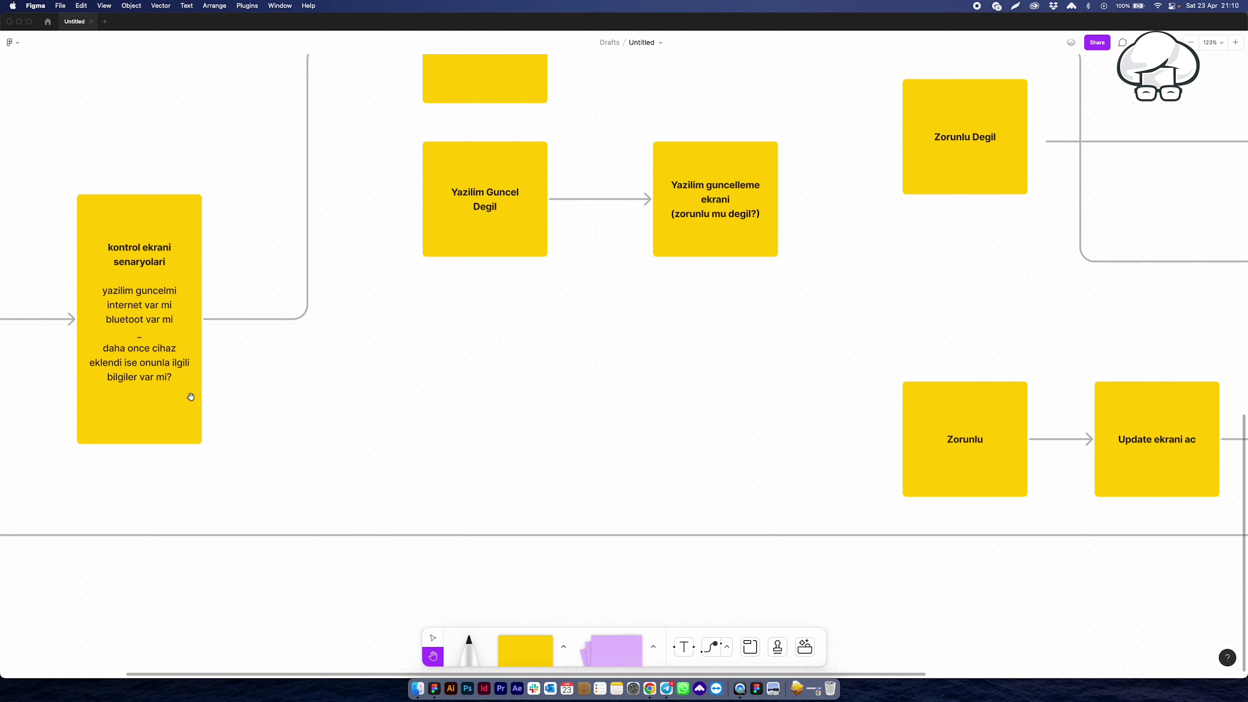
Step: Connect 'Yazilim guncelleme ekrani (zorunlu mu degil?)' down into the Zorunlu sticky
drag(189, 396, 607, 390)
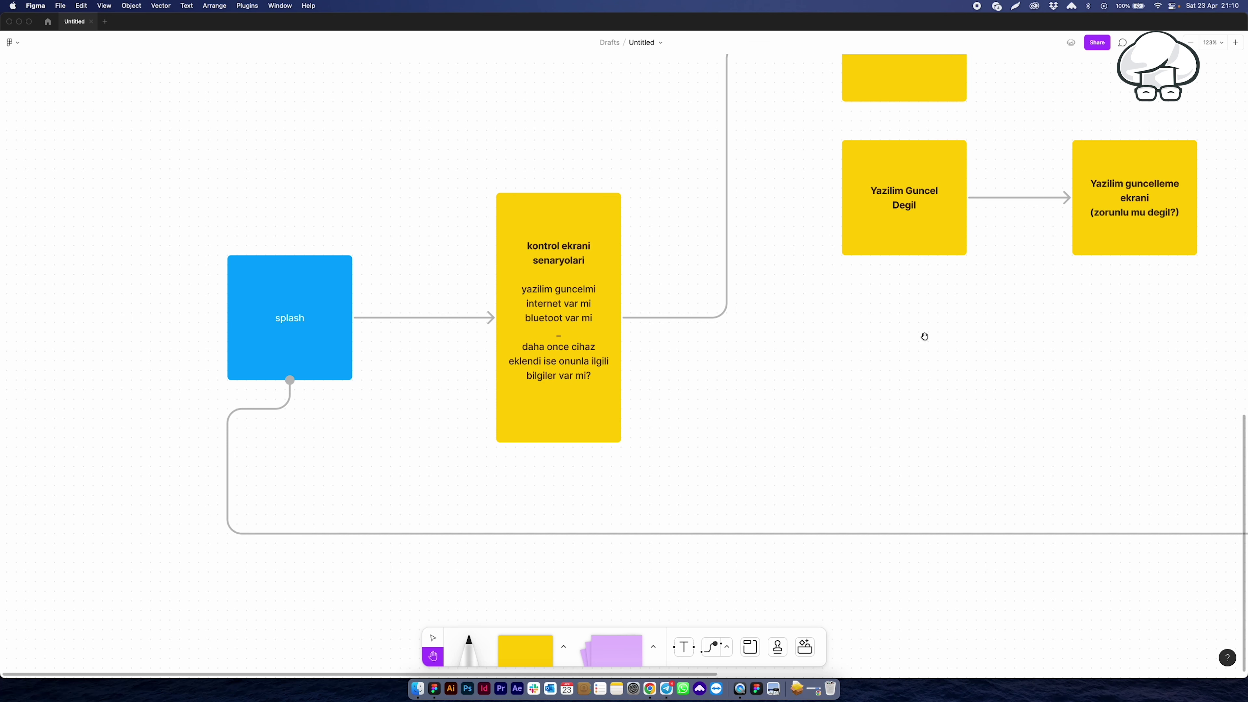
drag(923, 335, 422, 531)
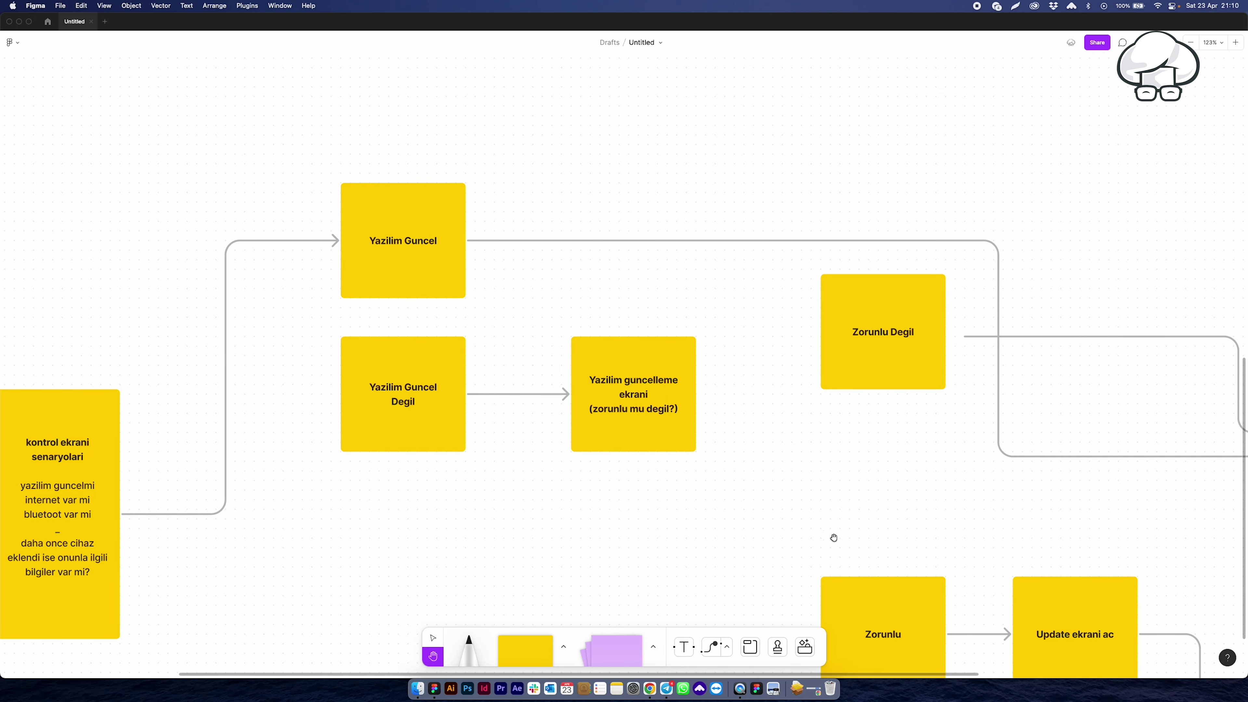
drag(841, 543, 459, 267)
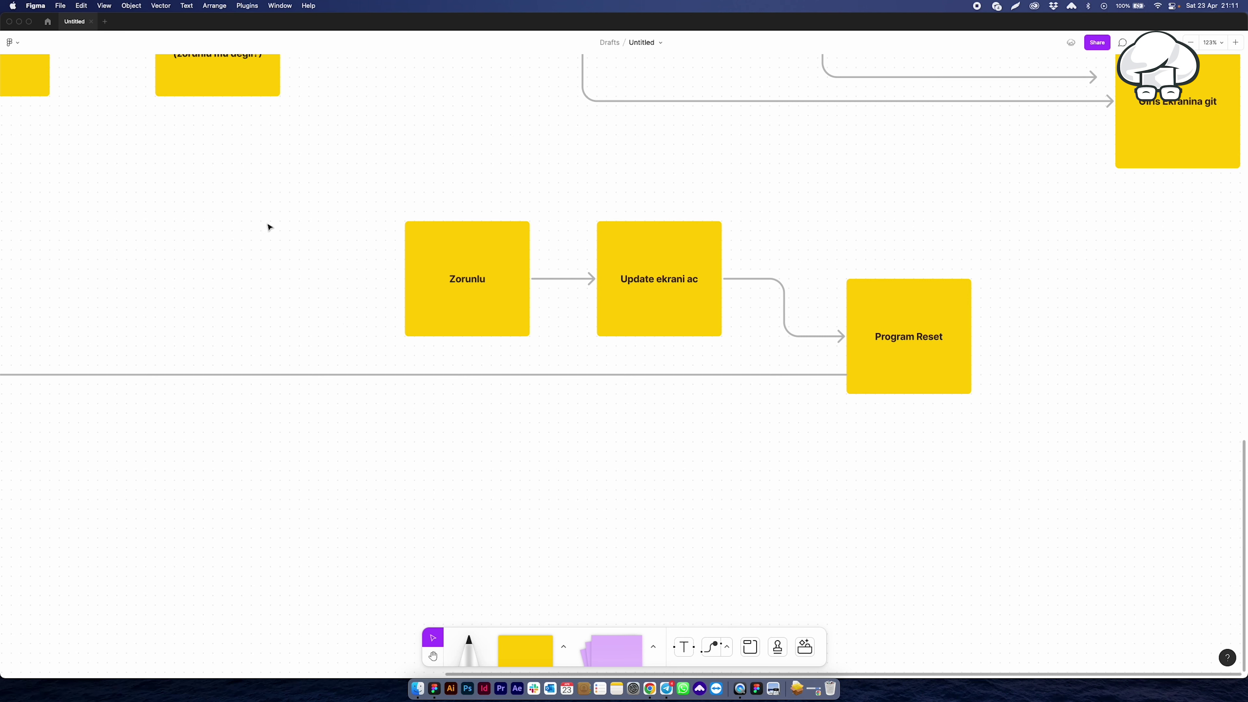
drag(269, 227, 370, 417)
click(346, 264)
mouse_move(325, 321)
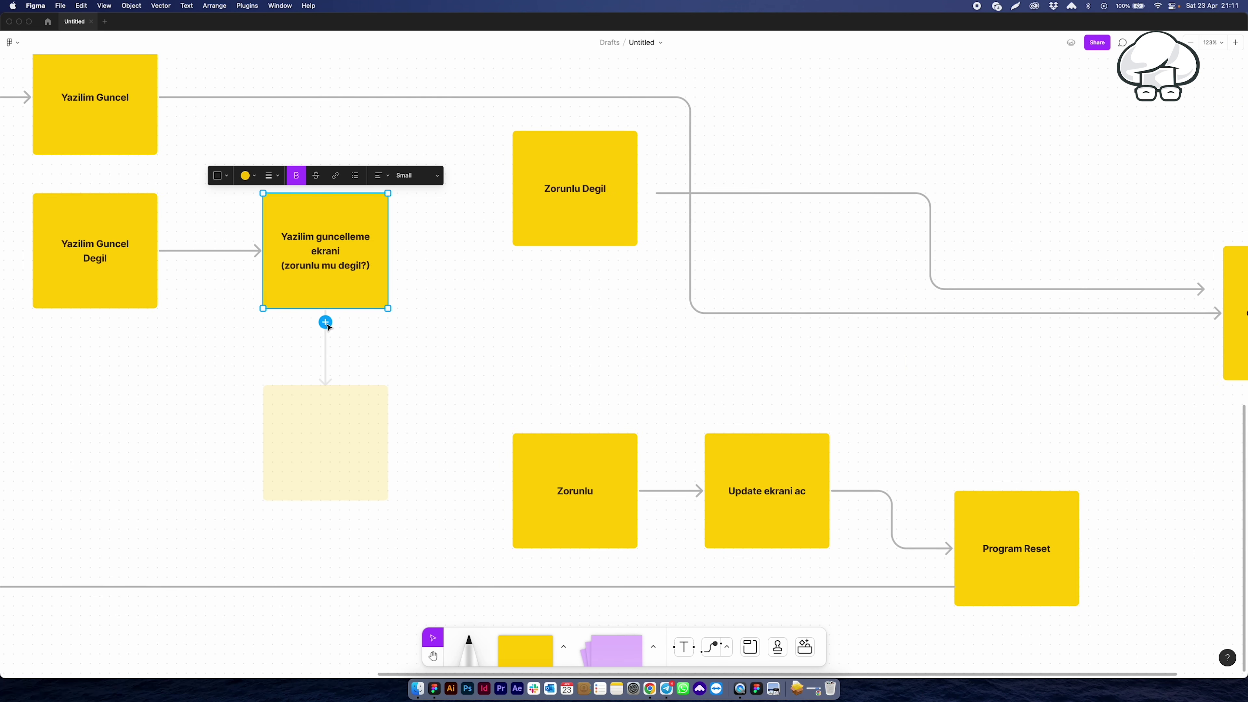
drag(326, 322, 506, 524)
scroll(644, 306, left, 15)
scroll(644, 307, down, 3)
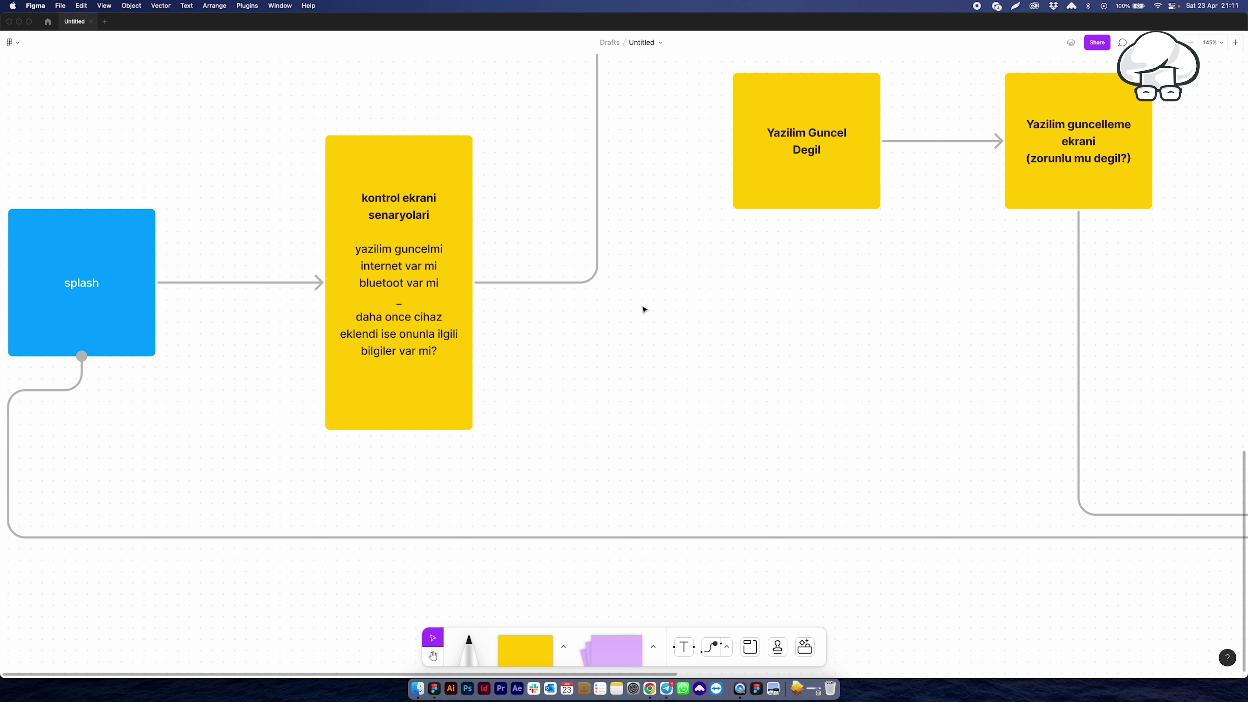
Step: Duplicate a sticky below the flow and retype it as 'Internet Varmi'
scroll(644, 323, down, 5)
key(ctrl+d)
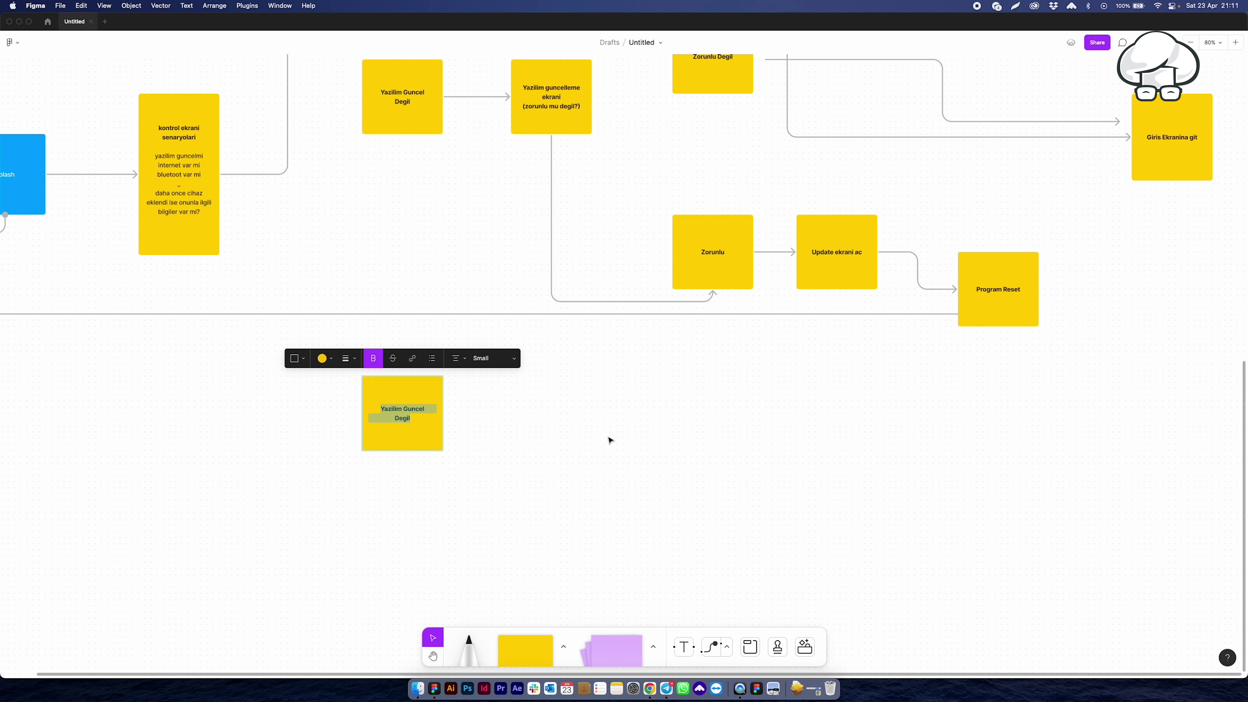
text(Internet Varmi)
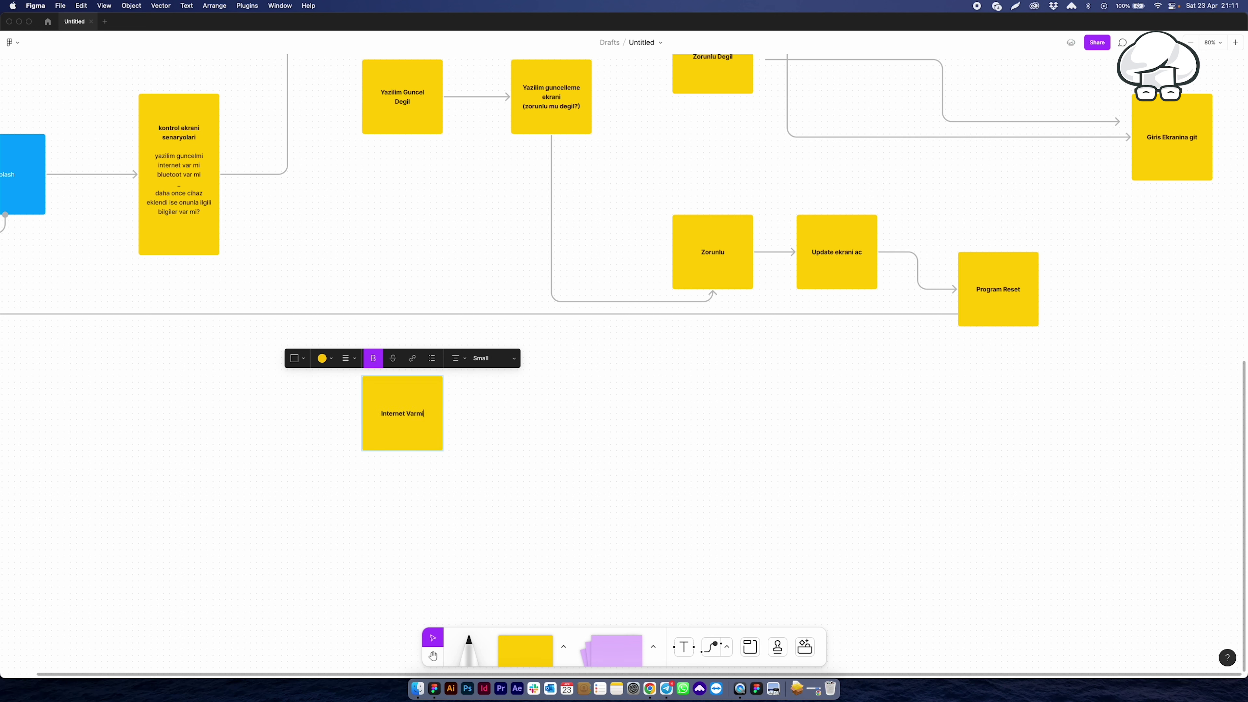
key(Return)
key(BackSpace)
click(679, 505)
Step: Copy Internet Varmi to its right and trim the copy to 'Internet Var'
mouse_move(412, 440)
alt+mouse_down()
mouse_move(577, 441)
mouse_move(559, 441)
alt+mouse_up()
double_click(555, 414)
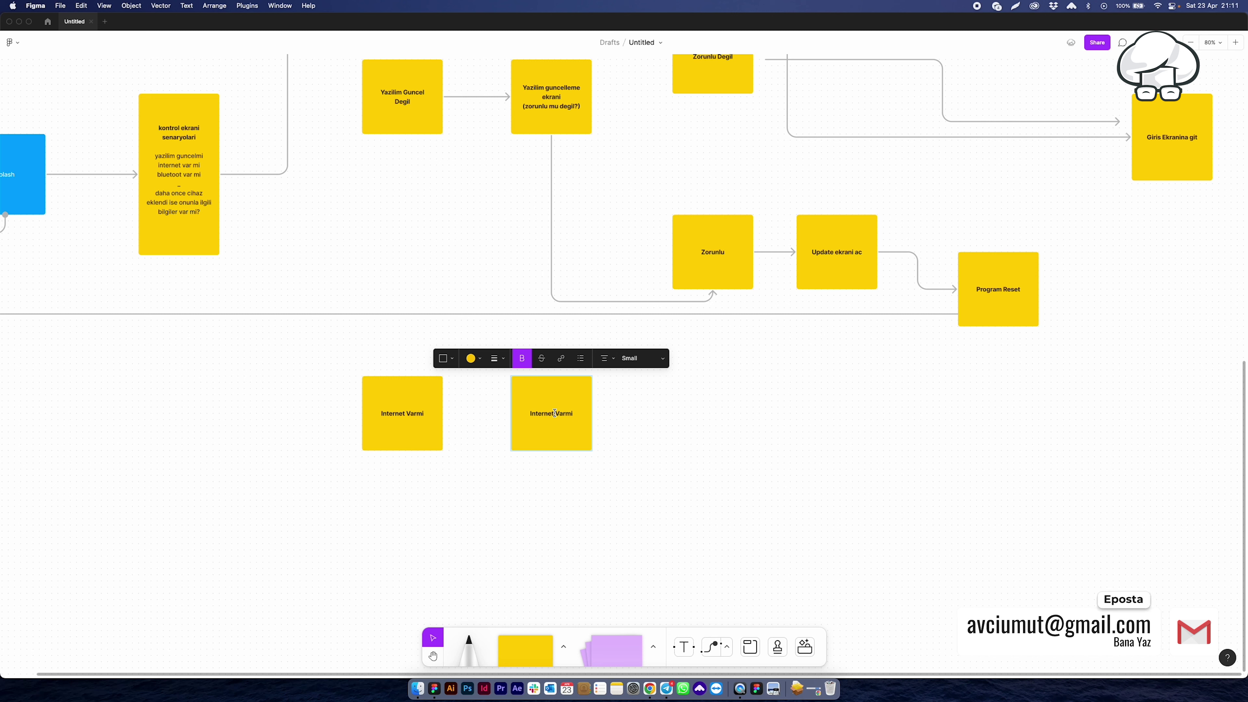
key(BackSpace)
key(BackSpace)
click(659, 440)
Step: Copy Internet Var below itself and change the copy to 'Internet Yok'
alt+drag(557, 432, 559, 537)
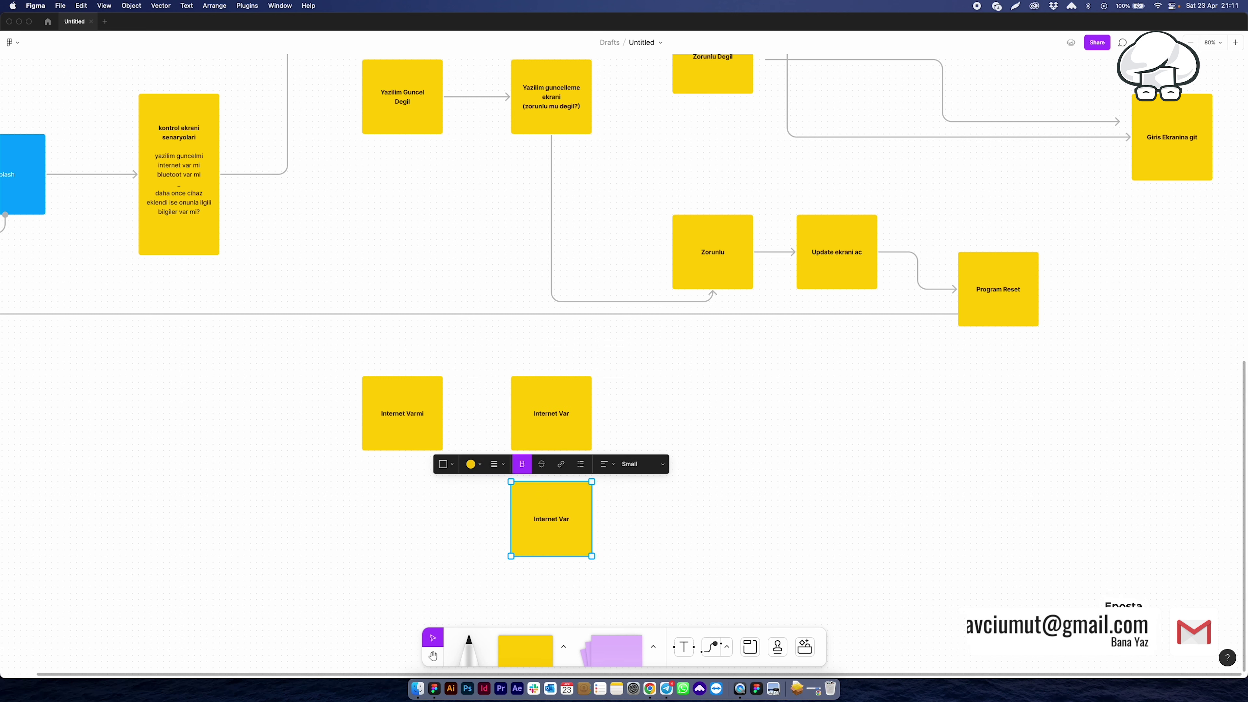
double_click(568, 519)
text(Yok)
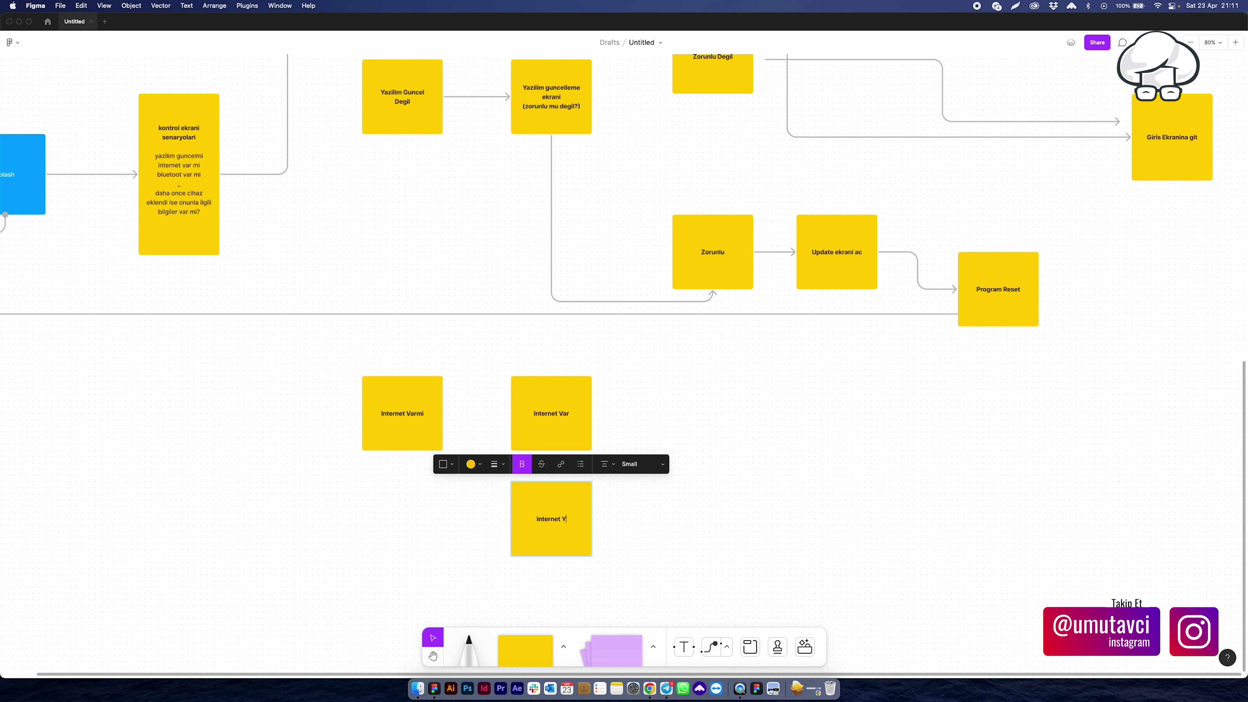
click(698, 515)
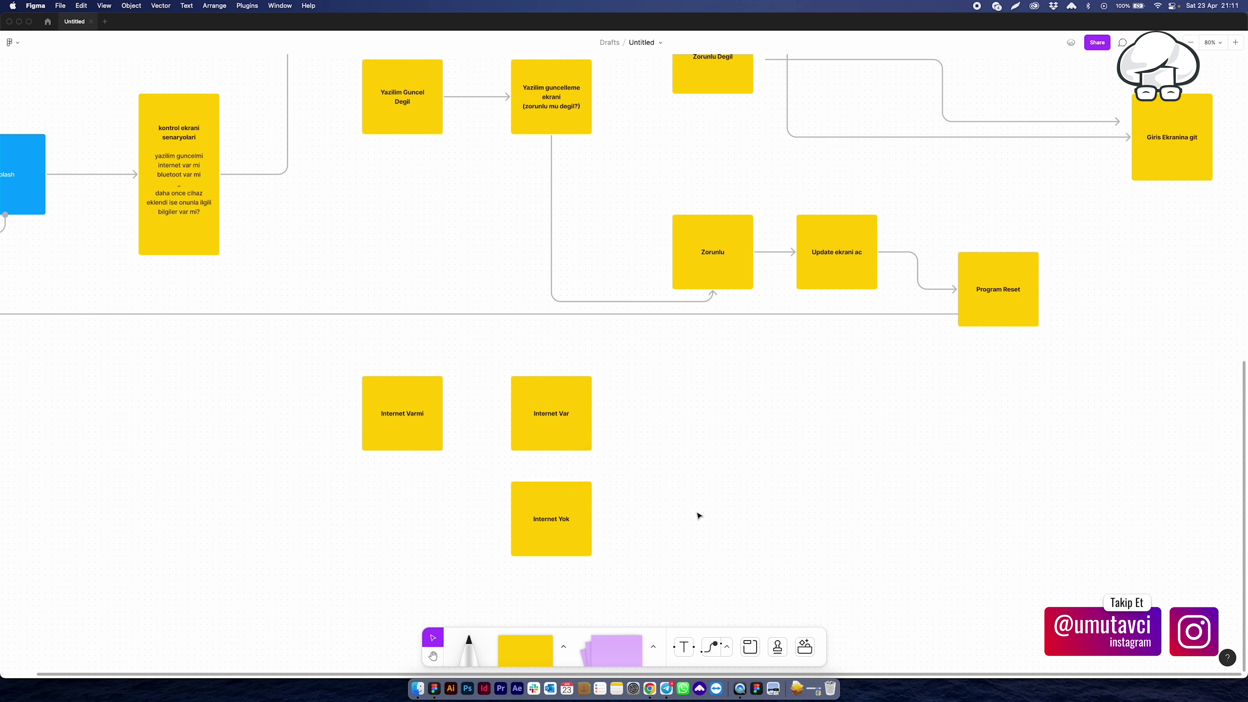
click(163, 238)
click(608, 475)
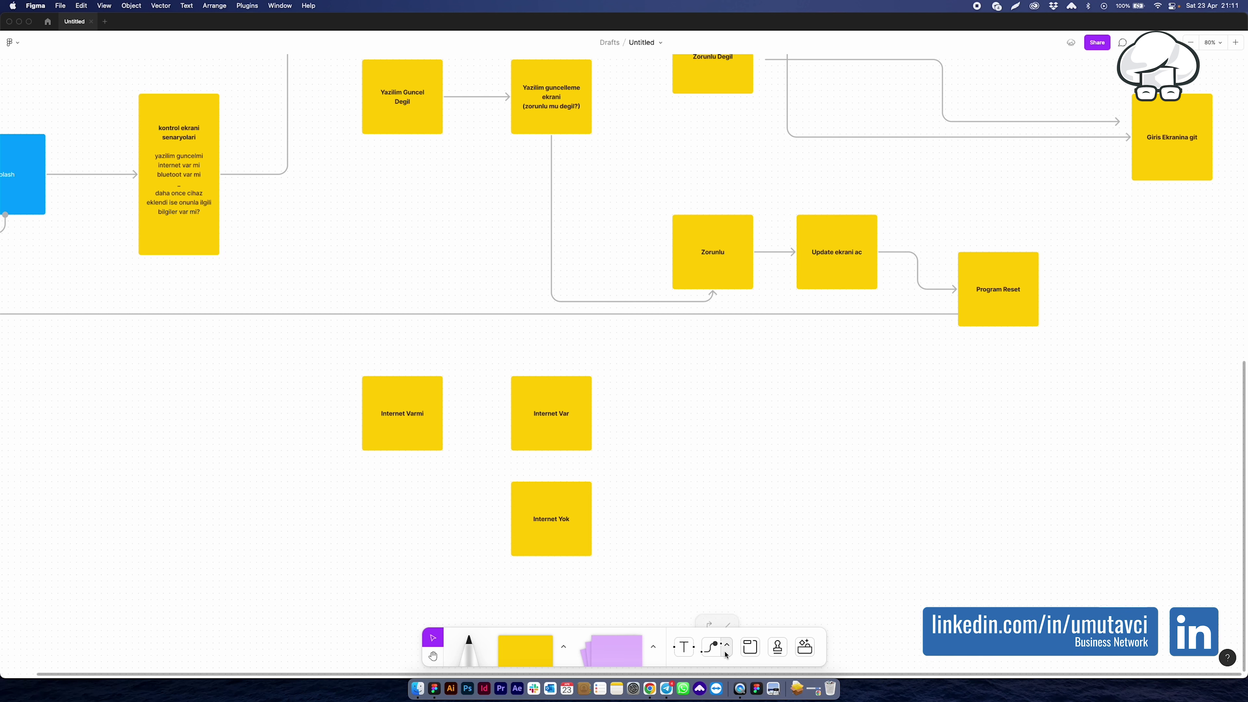
Step: Connect kontrol ekrani to Internet Varmi, and Internet Varmi to Internet Var and Internet Yok
click(712, 647)
drag(231, 207, 361, 439)
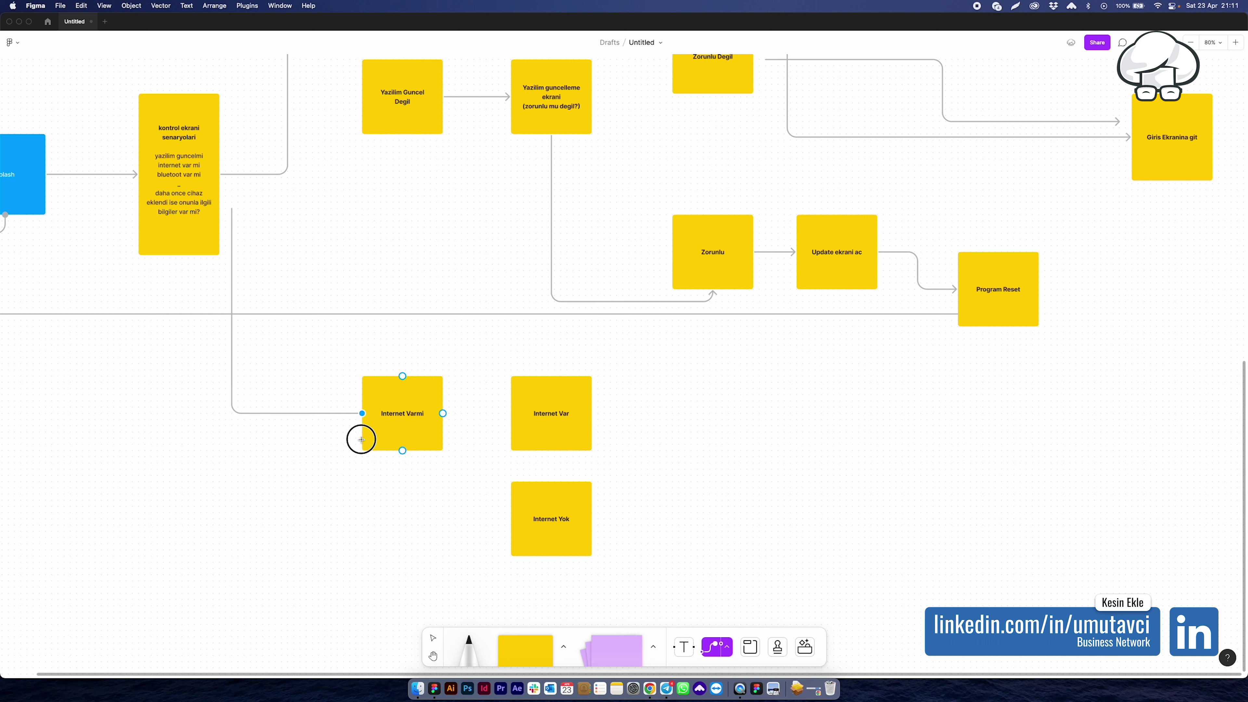
click(441, 423)
drag(457, 413, 524, 414)
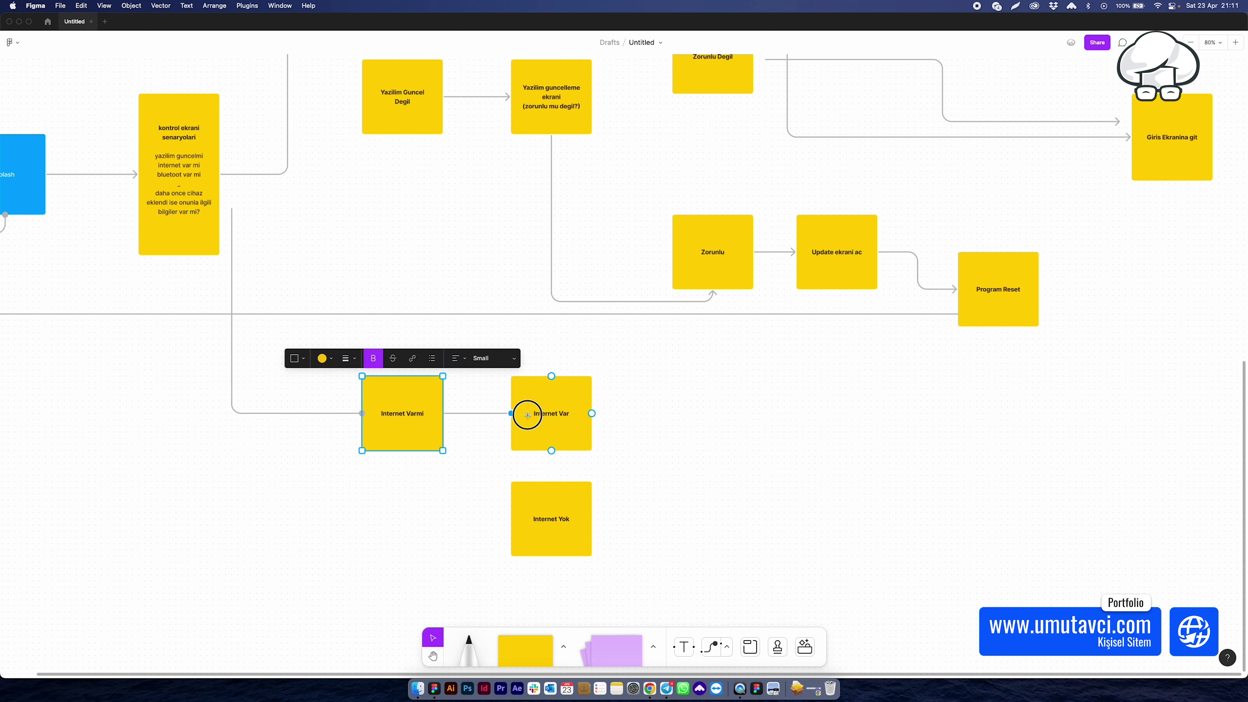
mouse_move(455, 413)
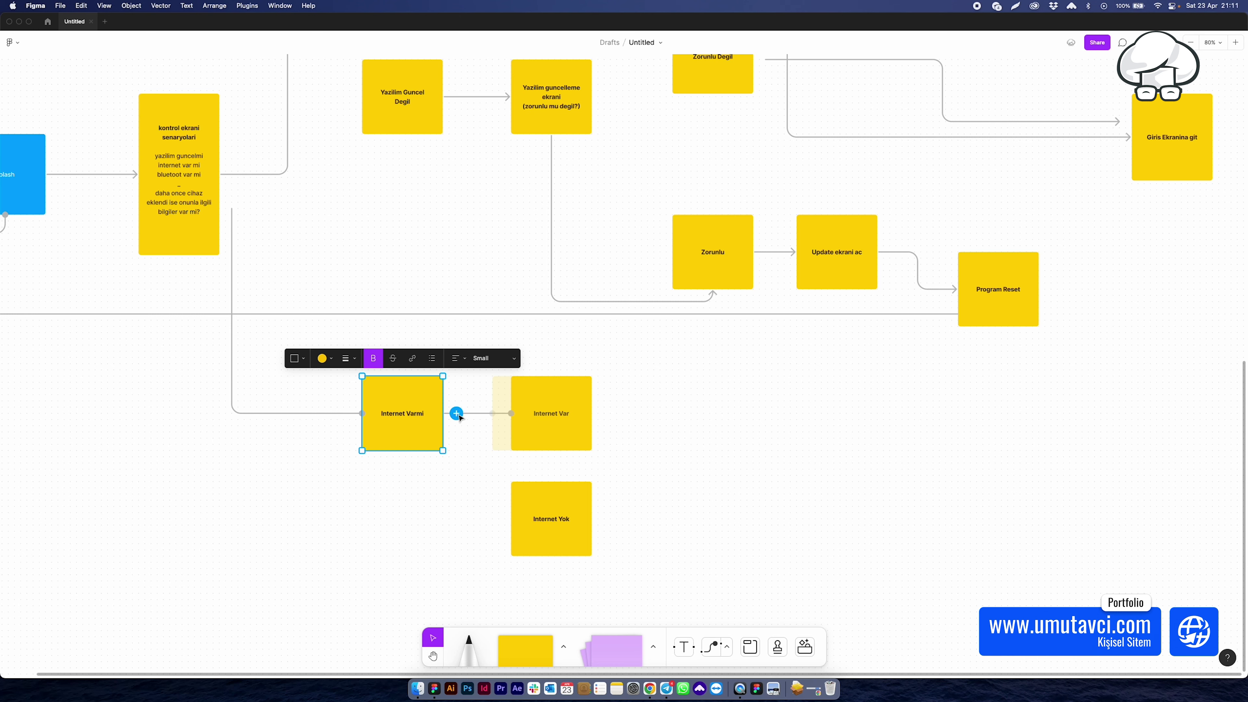
drag(457, 412, 510, 519)
click(751, 459)
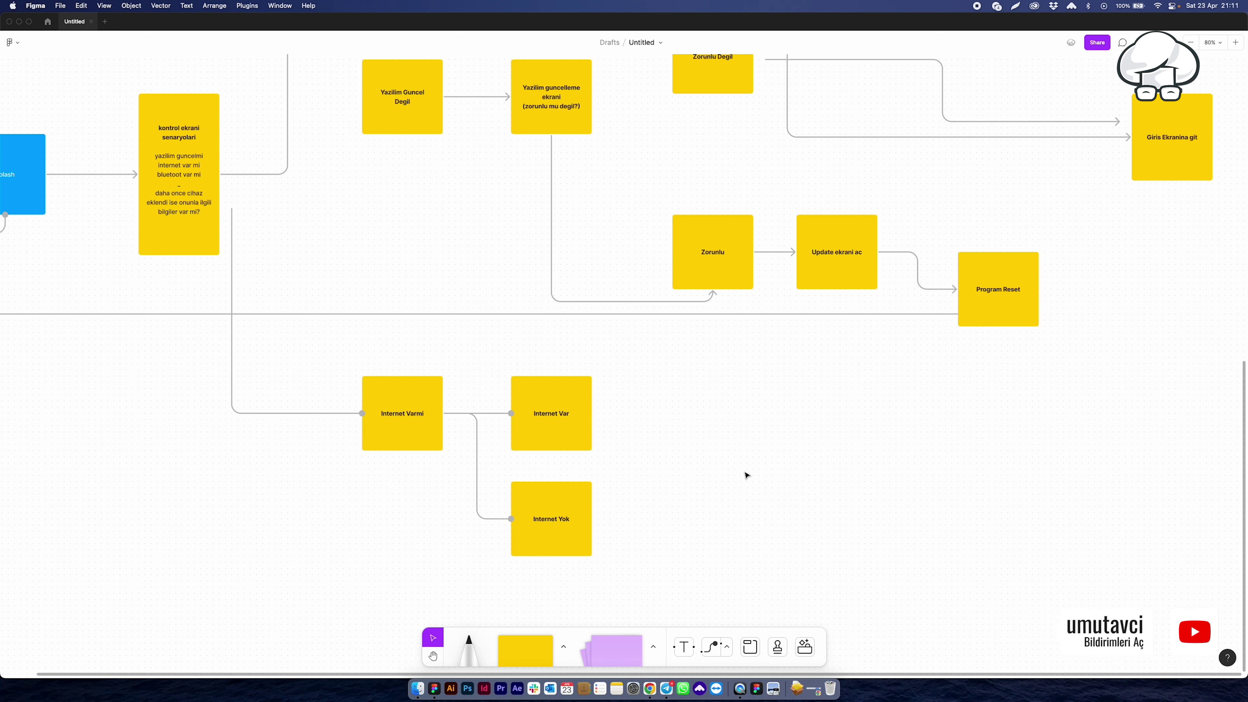
Step: Give the connector into Internet Yok an arrowhead at its end
key(h)
drag(729, 504, 586, 544)
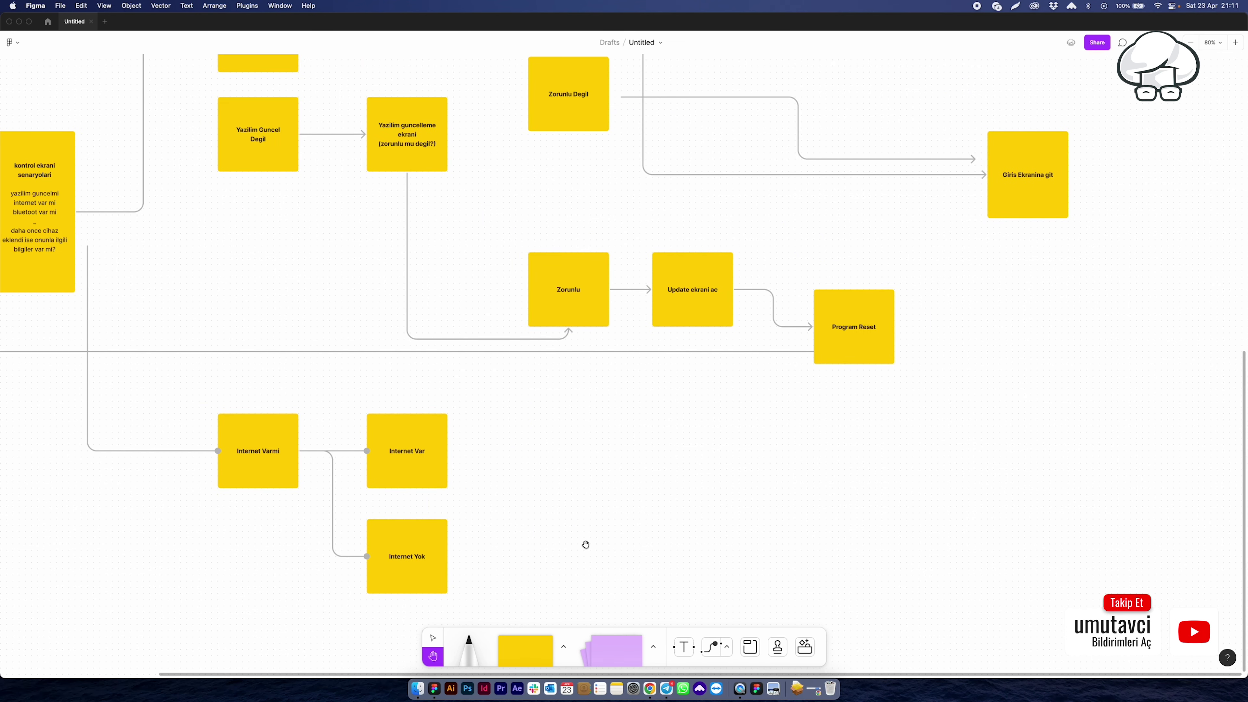
key(v)
click(334, 484)
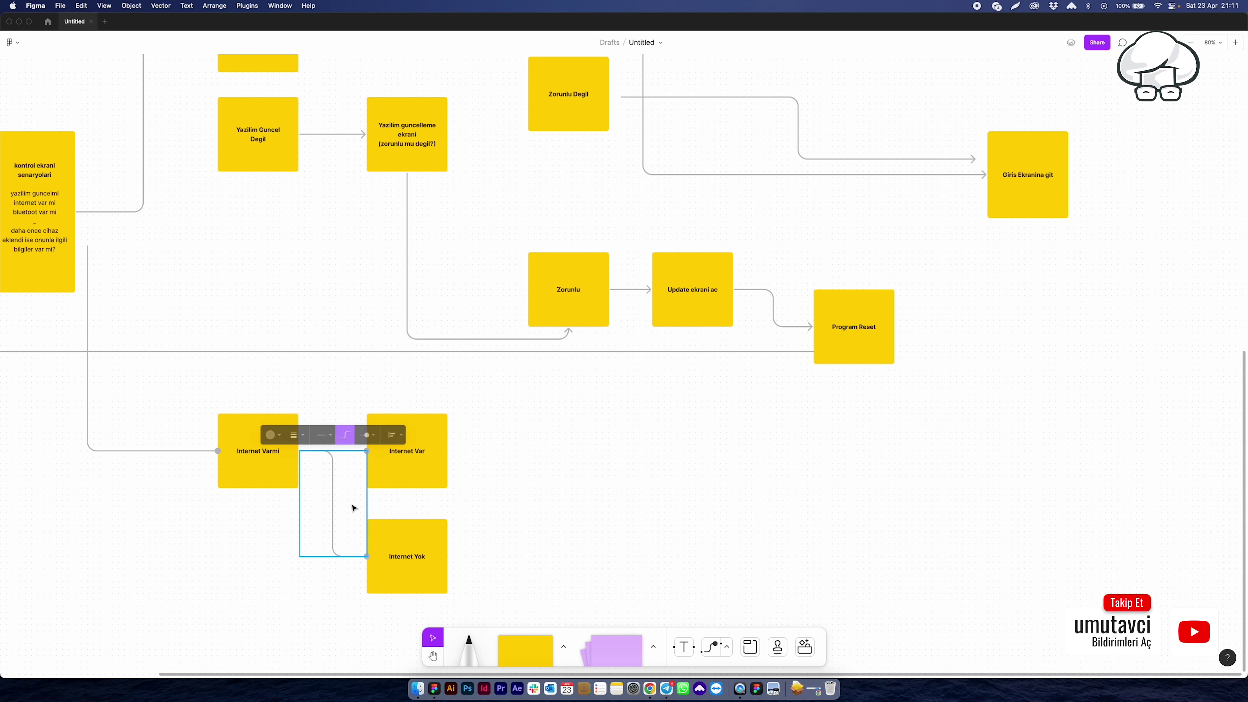
click(373, 435)
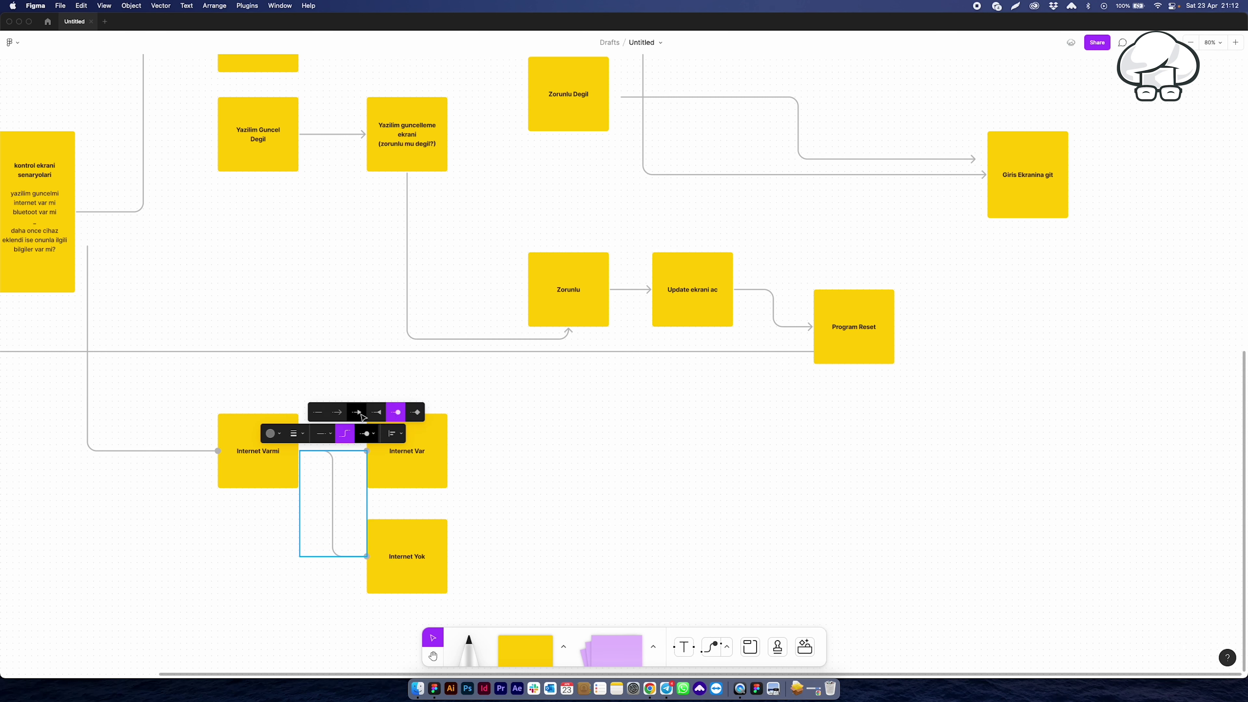
click(360, 415)
click(543, 487)
Step: Return to the top of the diagram and select the kontrol ekrani–Yazilim Guncel connector
key(h)
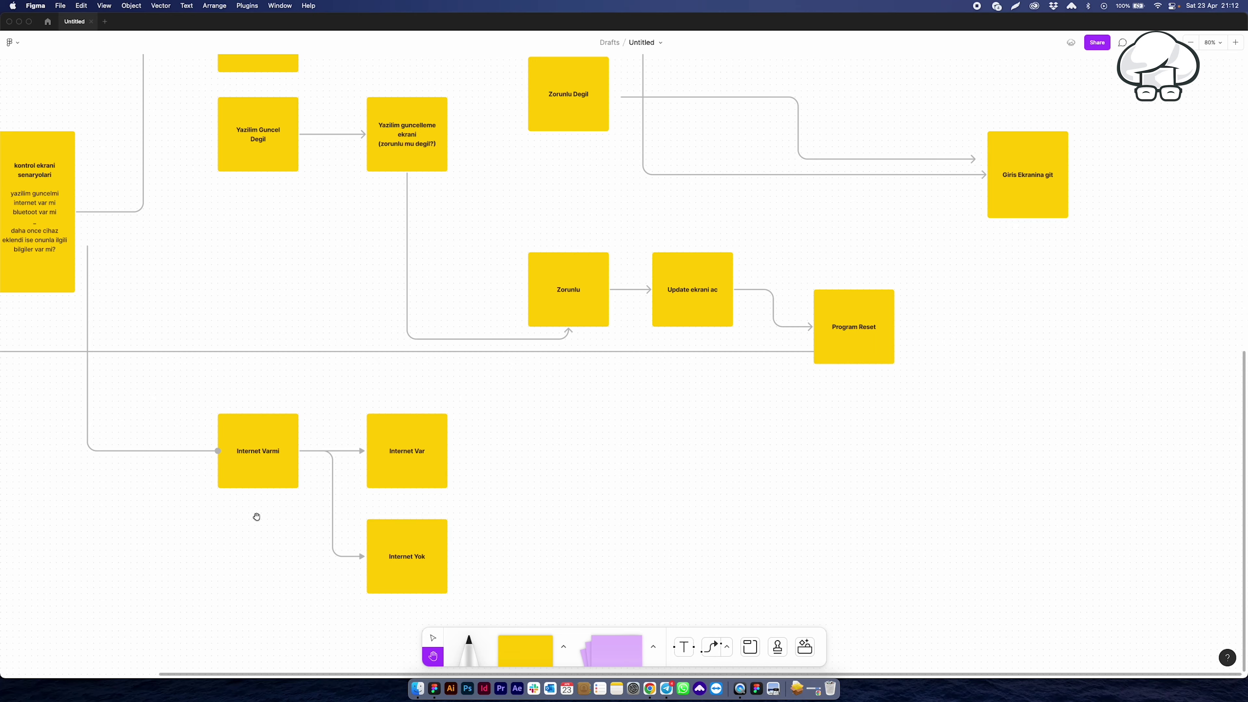
drag(172, 515, 337, 653)
key(v)
click(307, 272)
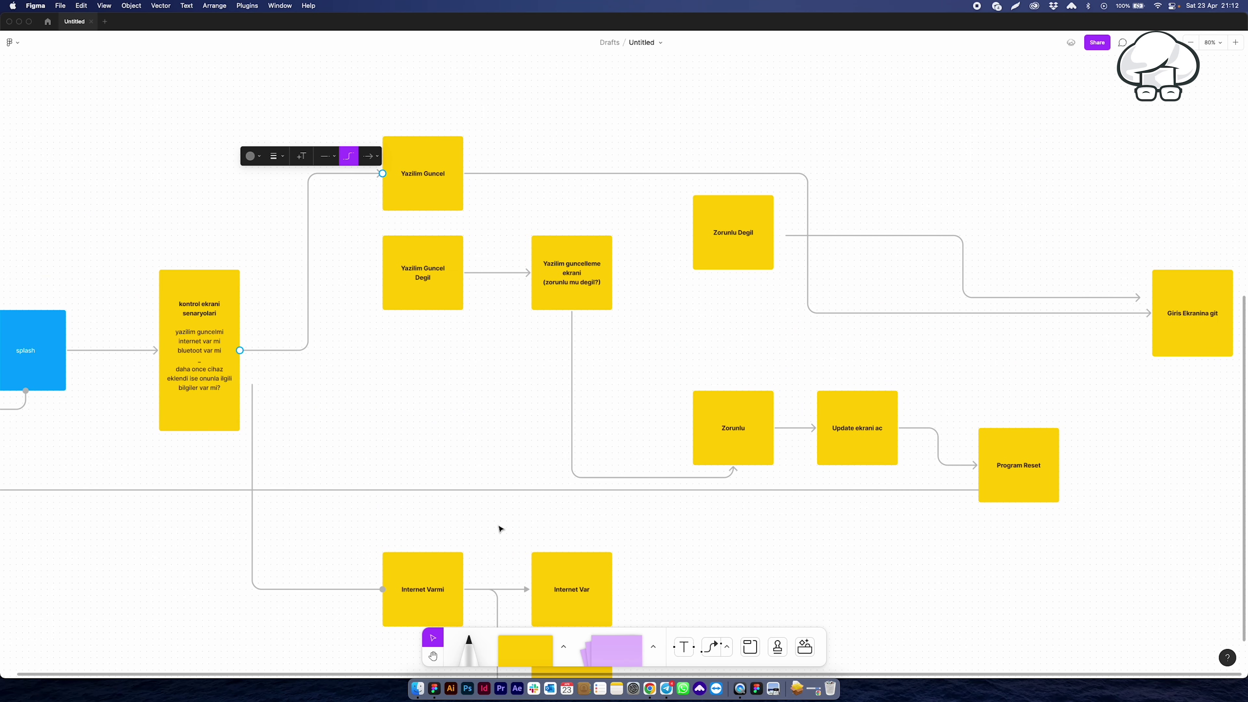
Step: Change the kontrol ekrani–Yazilim Guncel connector's end to a round dot
click(333, 156)
click(370, 156)
click(369, 157)
click(401, 135)
click(339, 270)
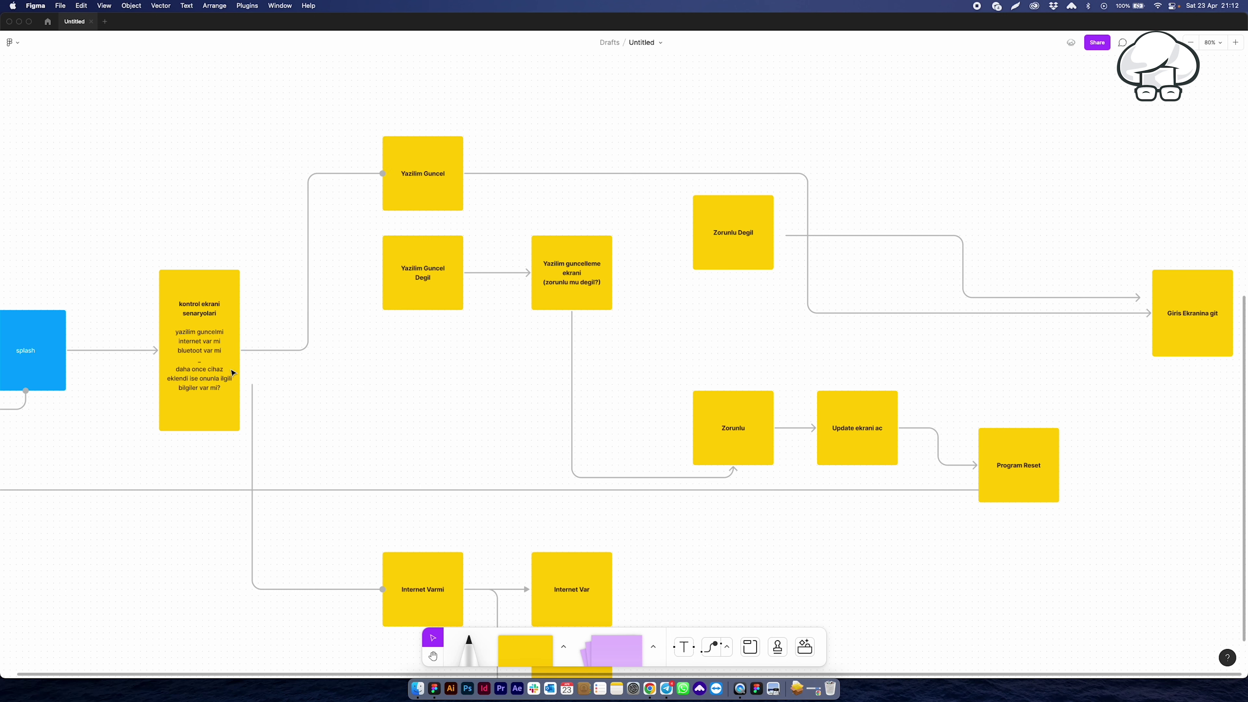
Step: Make the Yazilim Guncel and Yazilim Guncel Degil stickies green
click(406, 177)
shift+click(419, 265)
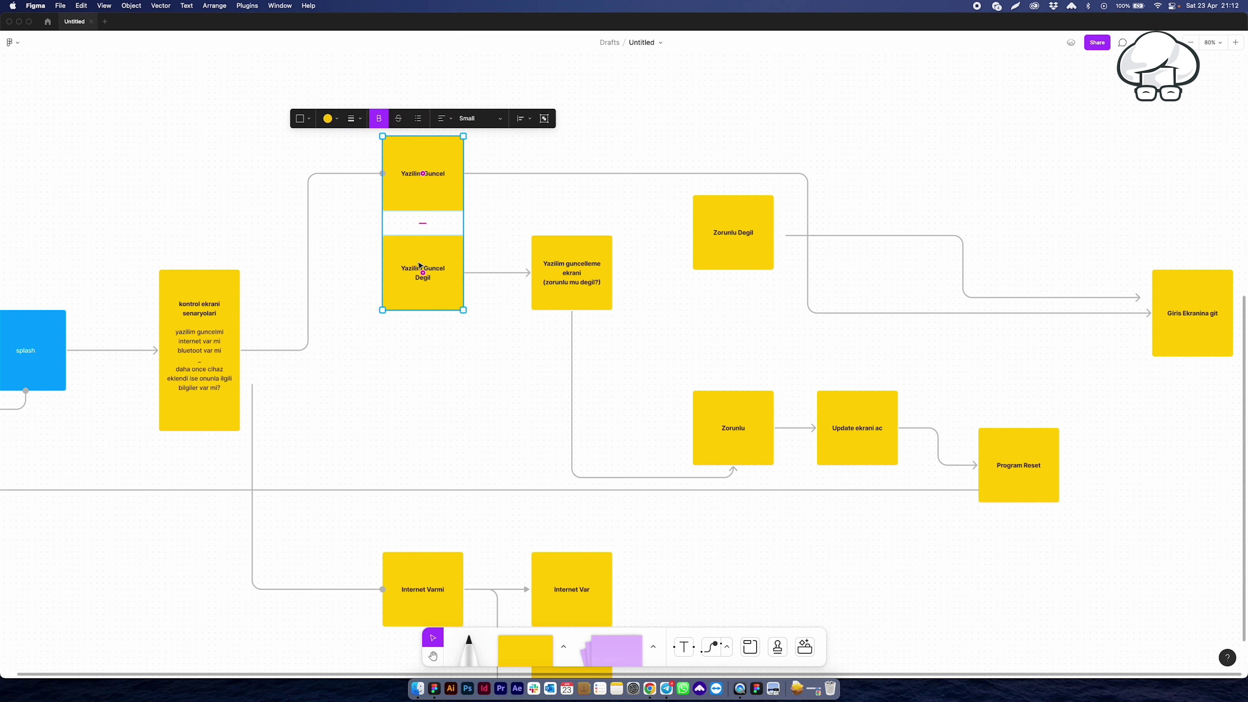
click(331, 119)
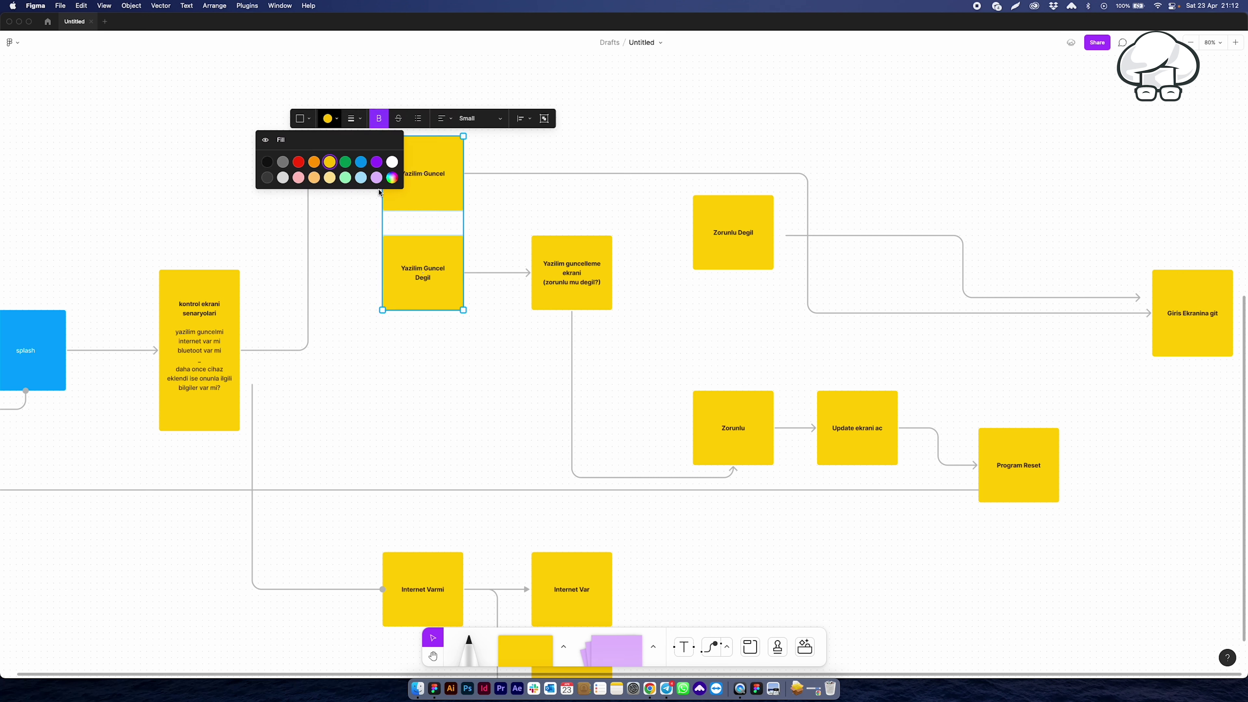
click(344, 162)
click(340, 339)
Step: Make the Internet Varmi sticky green
scroll(435, 393, down, 1)
scroll(422, 364, down, 5)
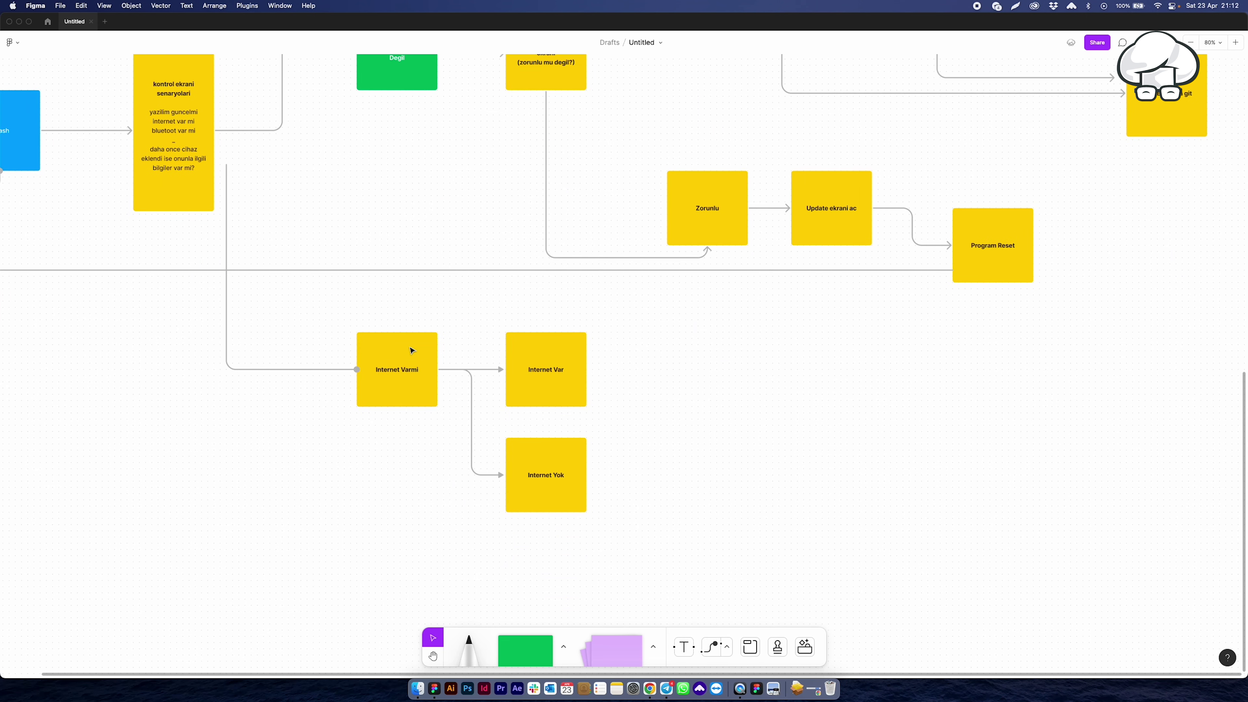
click(411, 350)
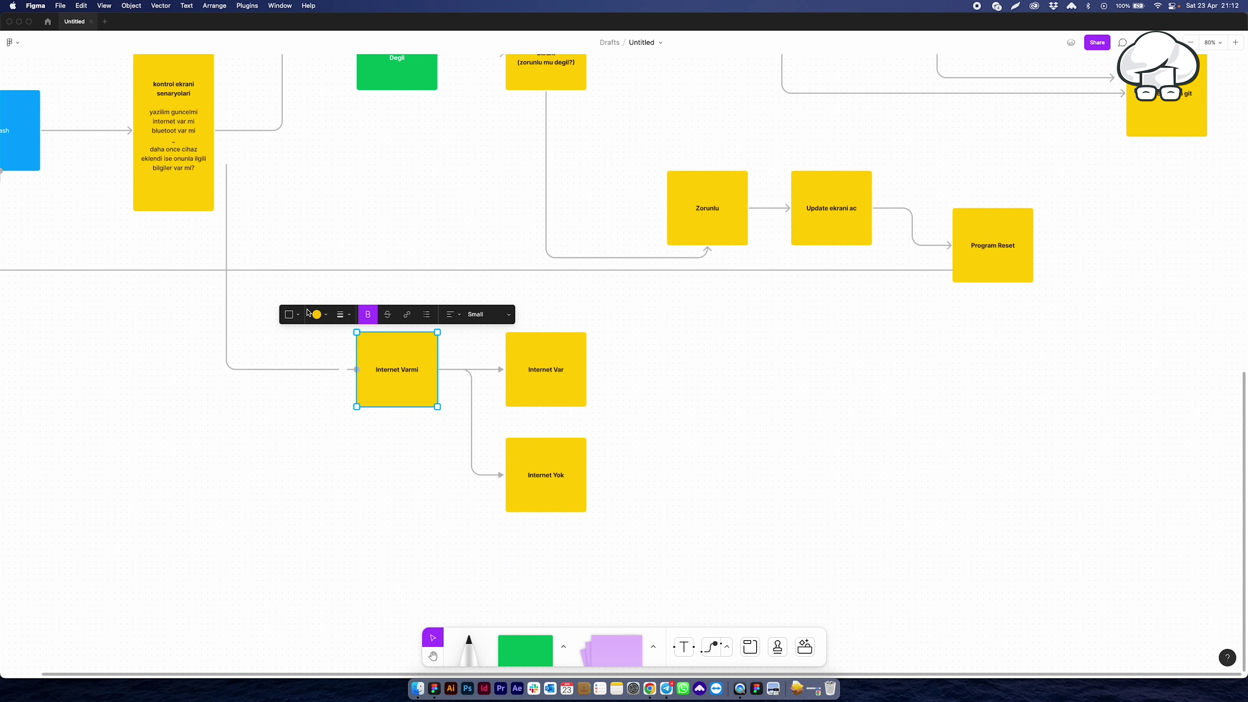
click(318, 314)
click(334, 275)
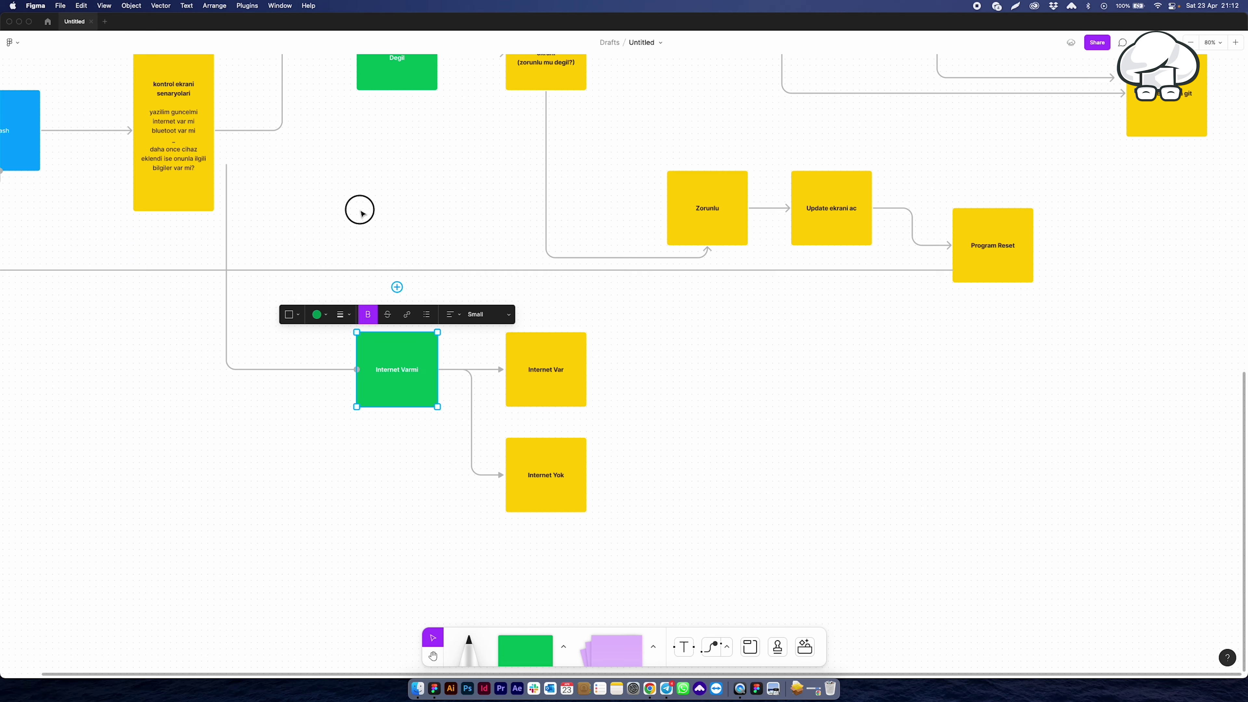
click(387, 323)
scroll(387, 323, up, 5)
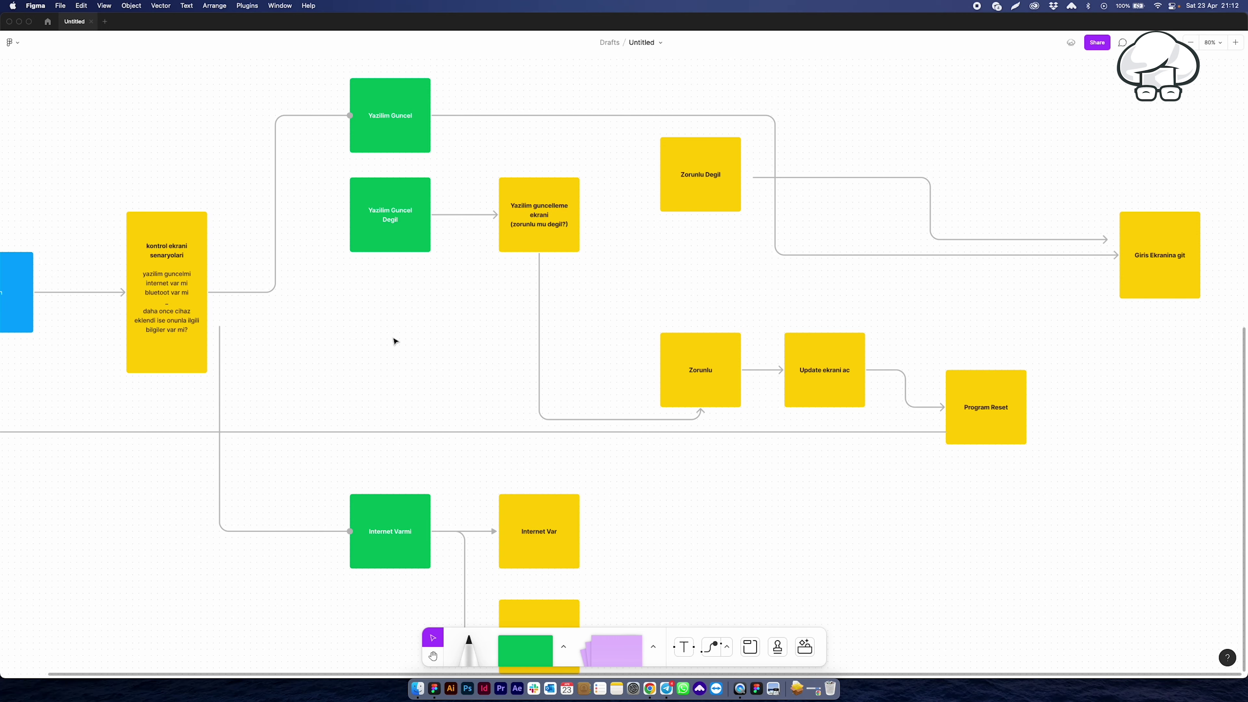
scroll(395, 341, down, 2)
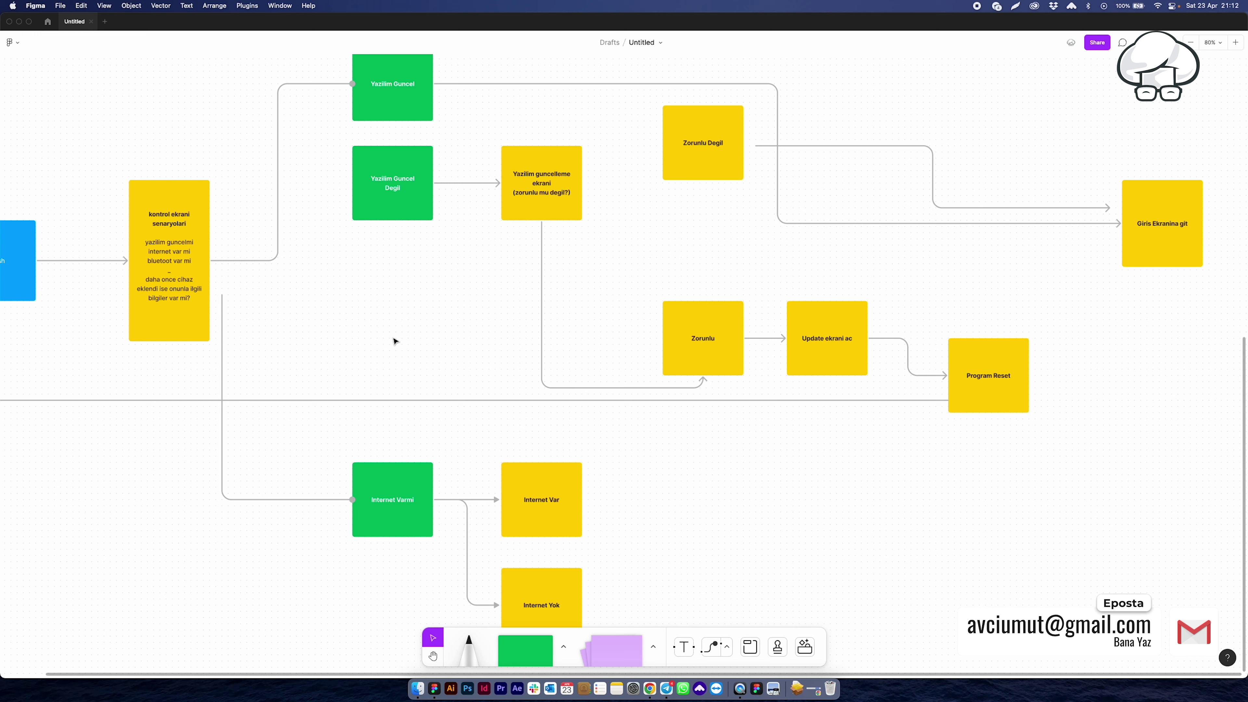
key(h)
mouse_move(436, 279)
mouse_down()
mouse_move(281, 191)
mouse_move(287, 497)
mouse_up()
Step: Pan the board to bring the Internet Var branch into view
key(v)
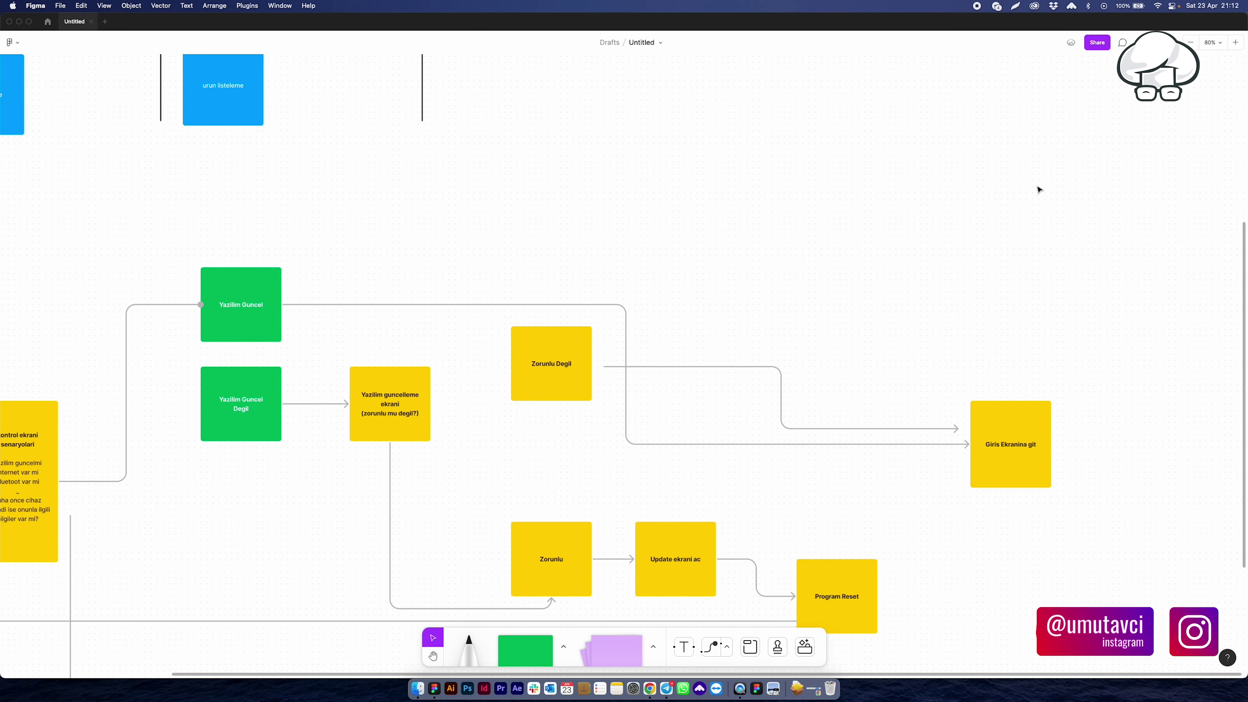
key(h)
mouse_move(208, 512)
mouse_down()
mouse_move(383, 239)
mouse_move(449, 423)
mouse_up()
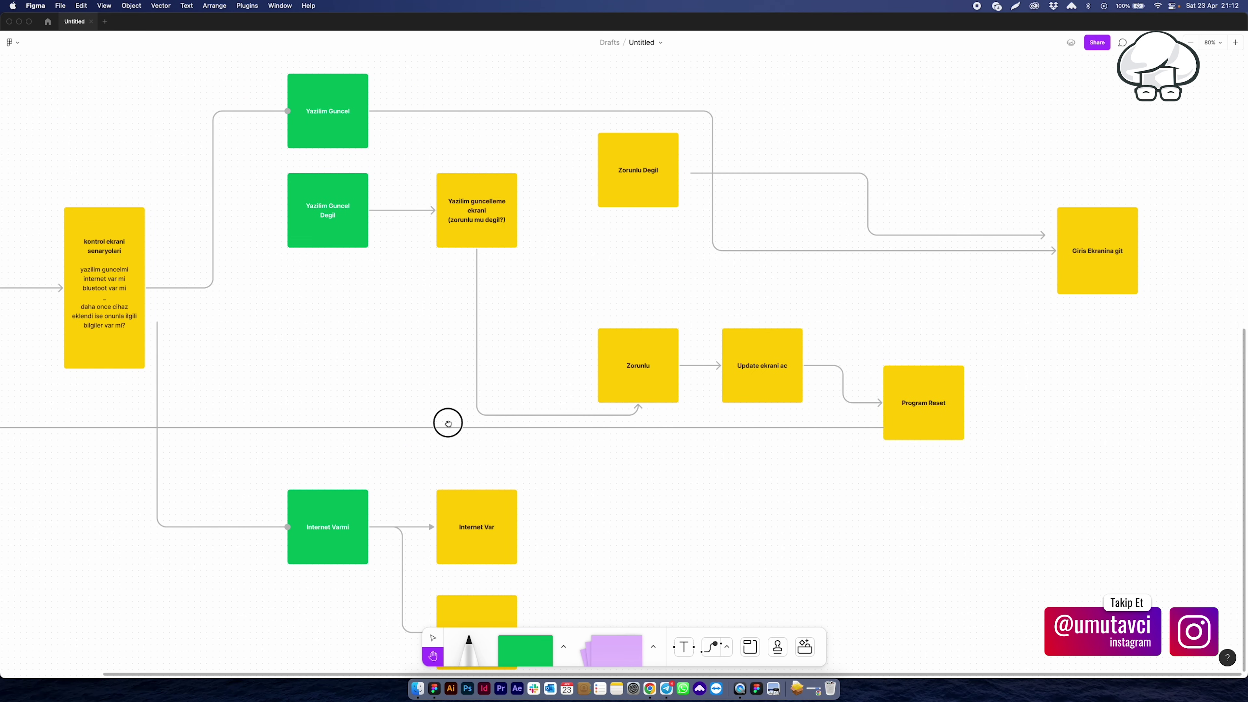
key(v)
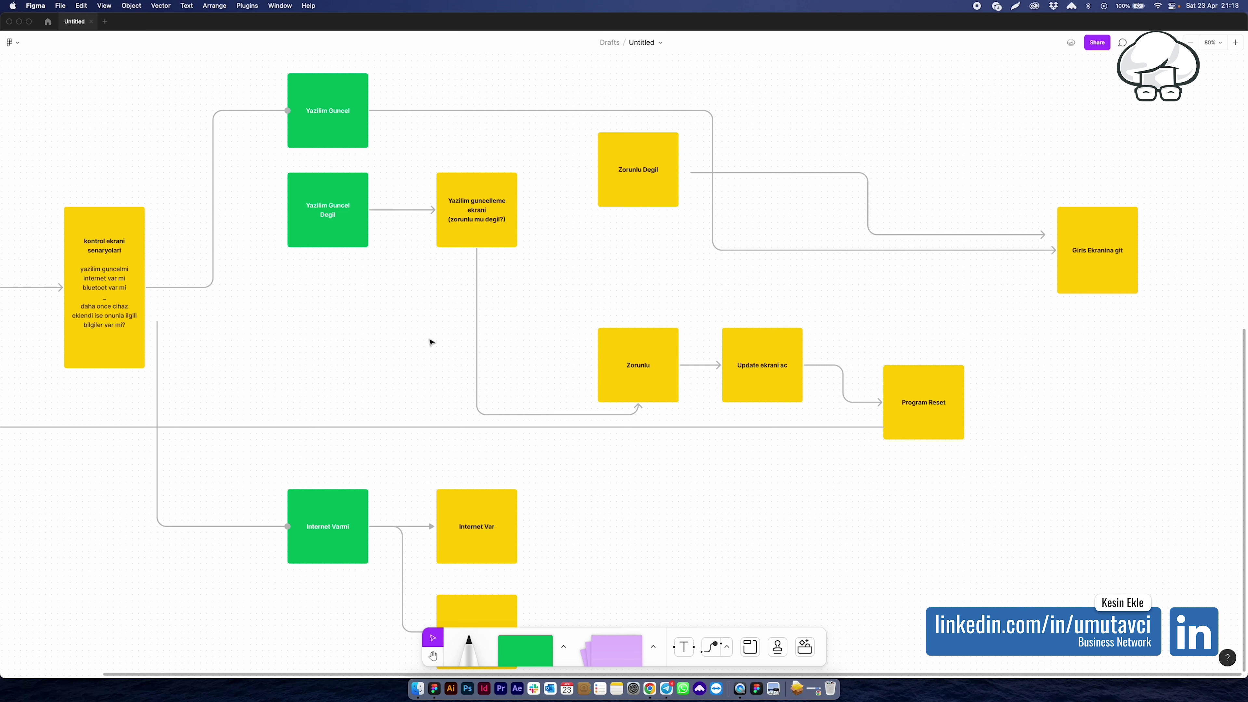
key(h)
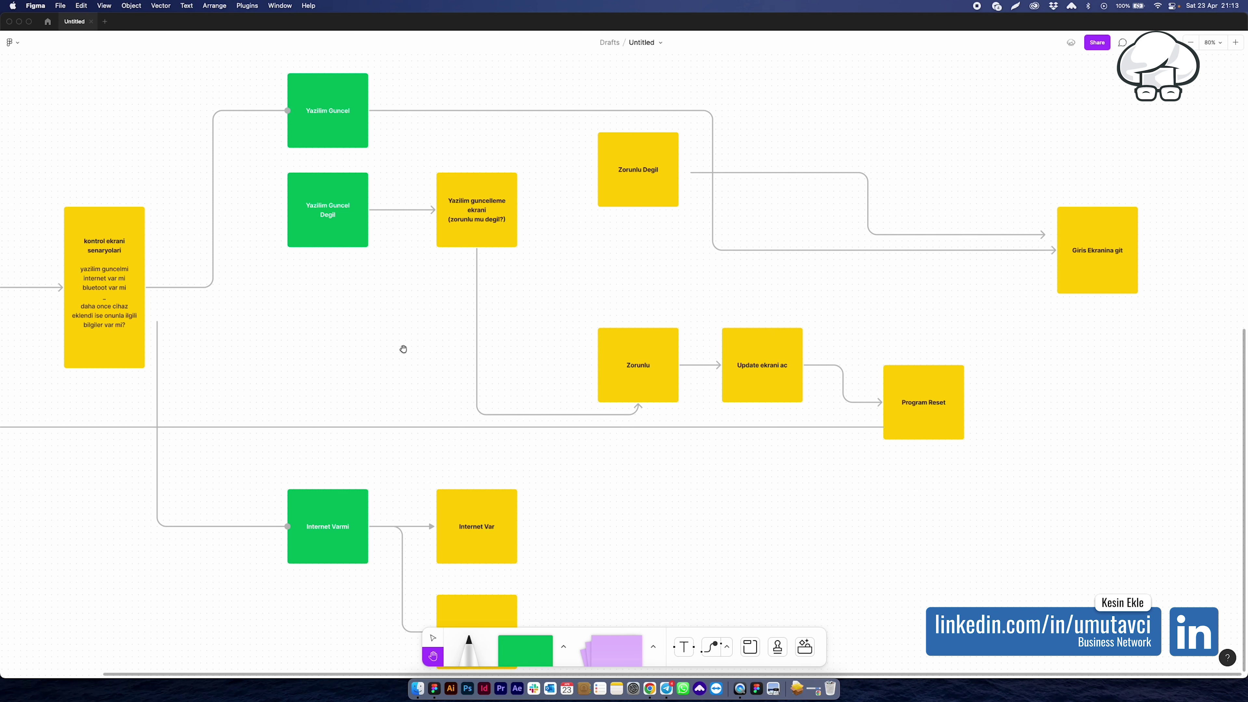
mouse_move(379, 364)
mouse_down()
mouse_move(729, 338)
mouse_move(395, 203)
mouse_up()
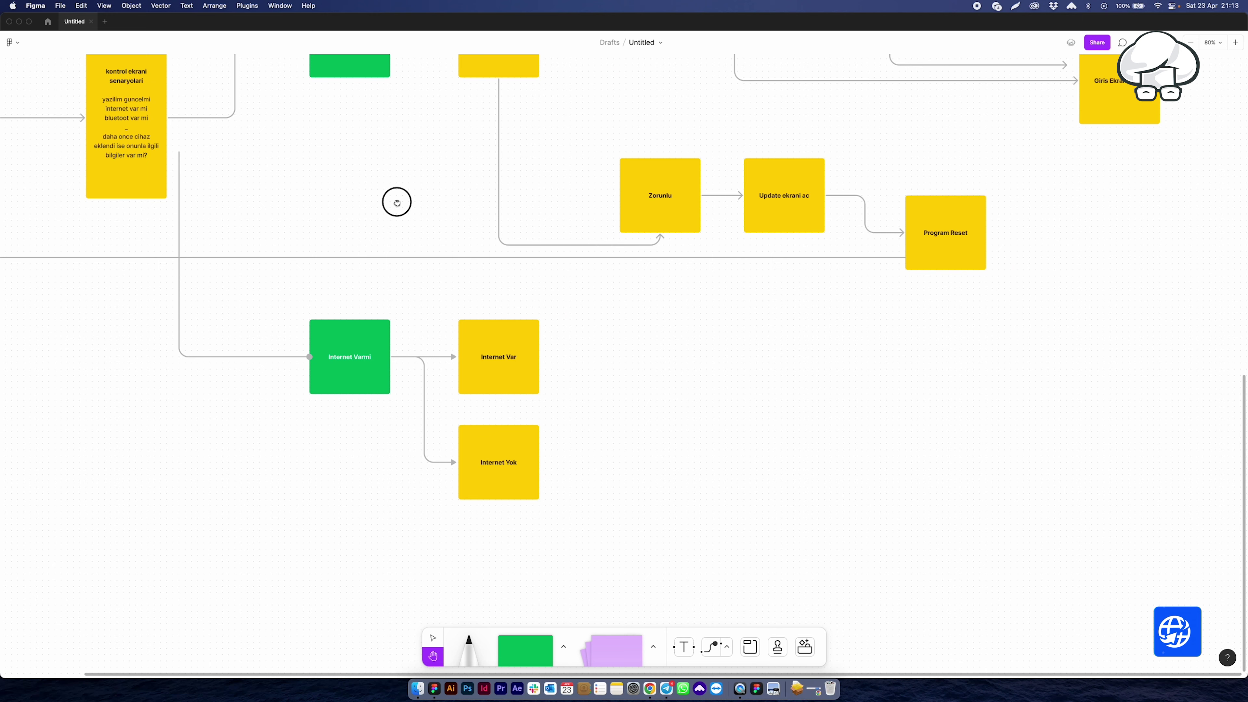
scroll(570, 368, right, 8)
scroll(569, 368, up, 2)
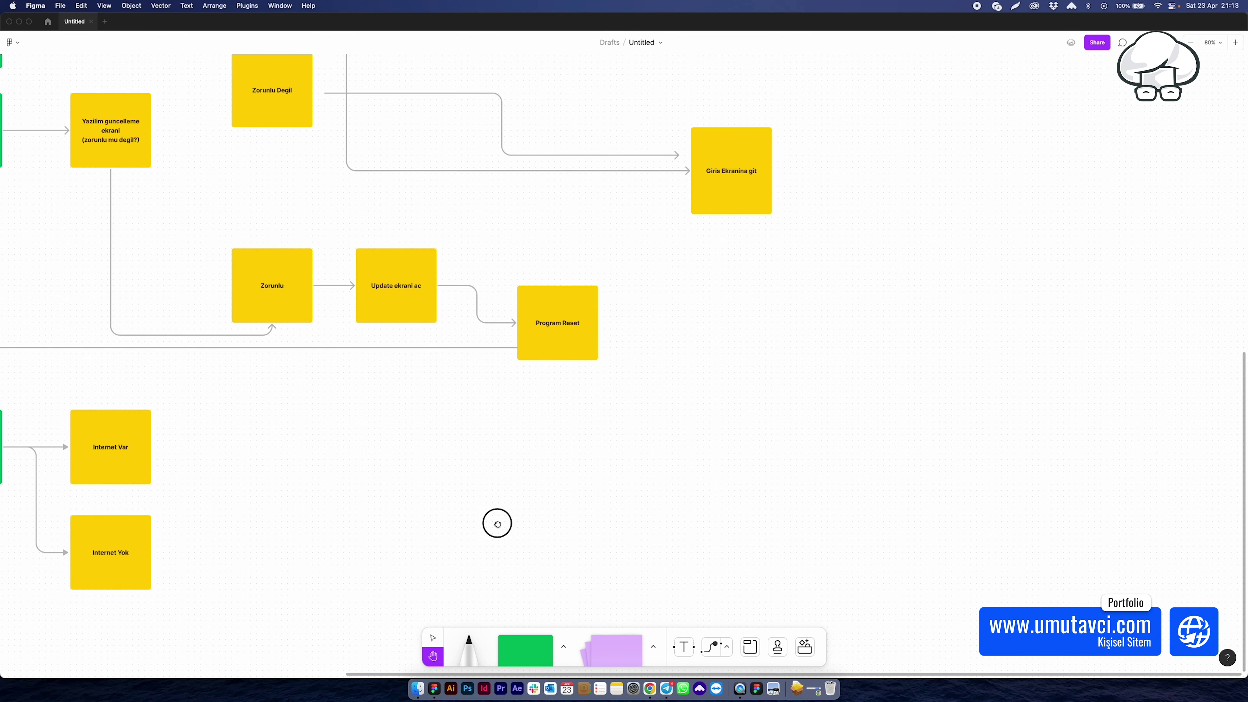
key(v)
Step: Connect Internet Var to Giris Ekranina git with an arrowhead at the end
click(123, 480)
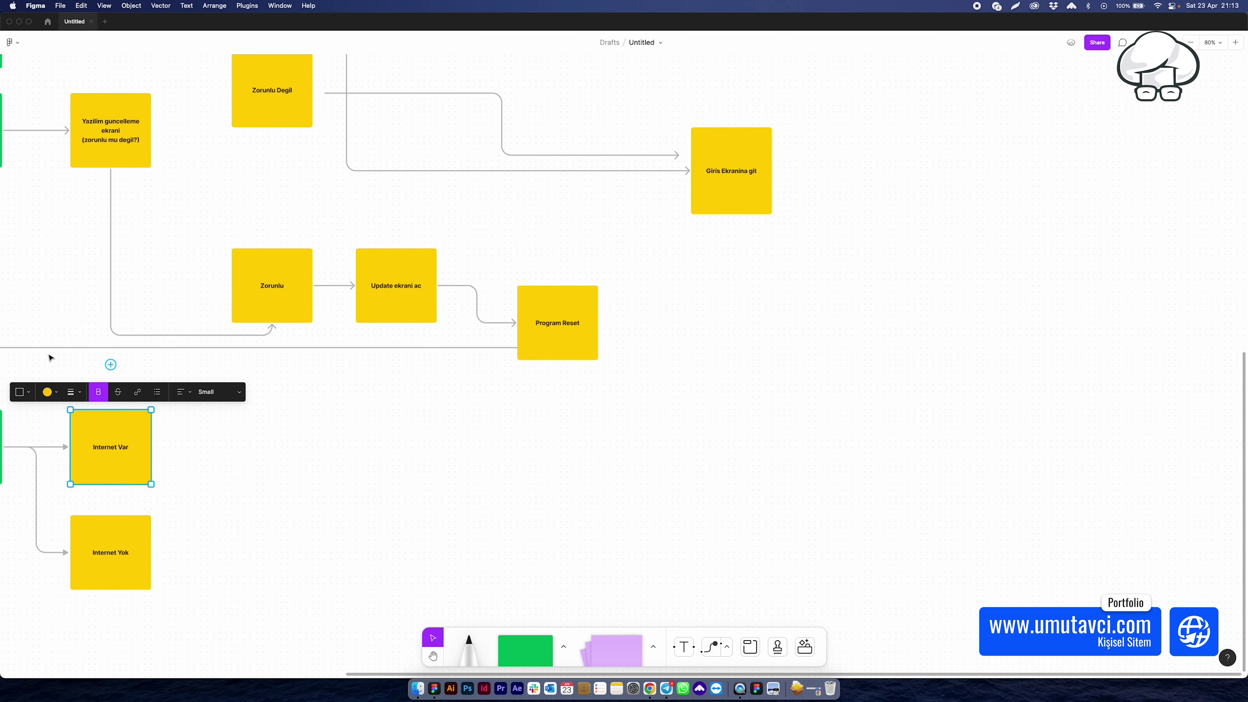
click(707, 648)
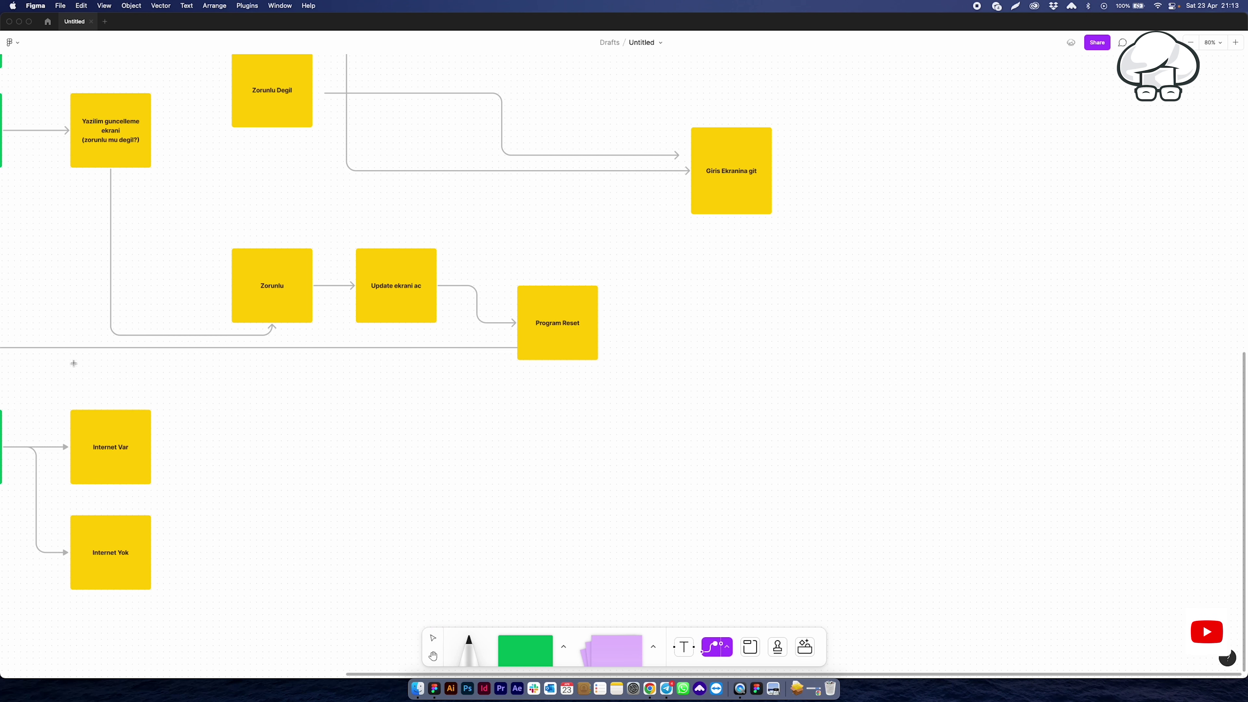
mouse_move(147, 447)
mouse_down()
mouse_move(907, 477)
mouse_move(717, 209)
mouse_up()
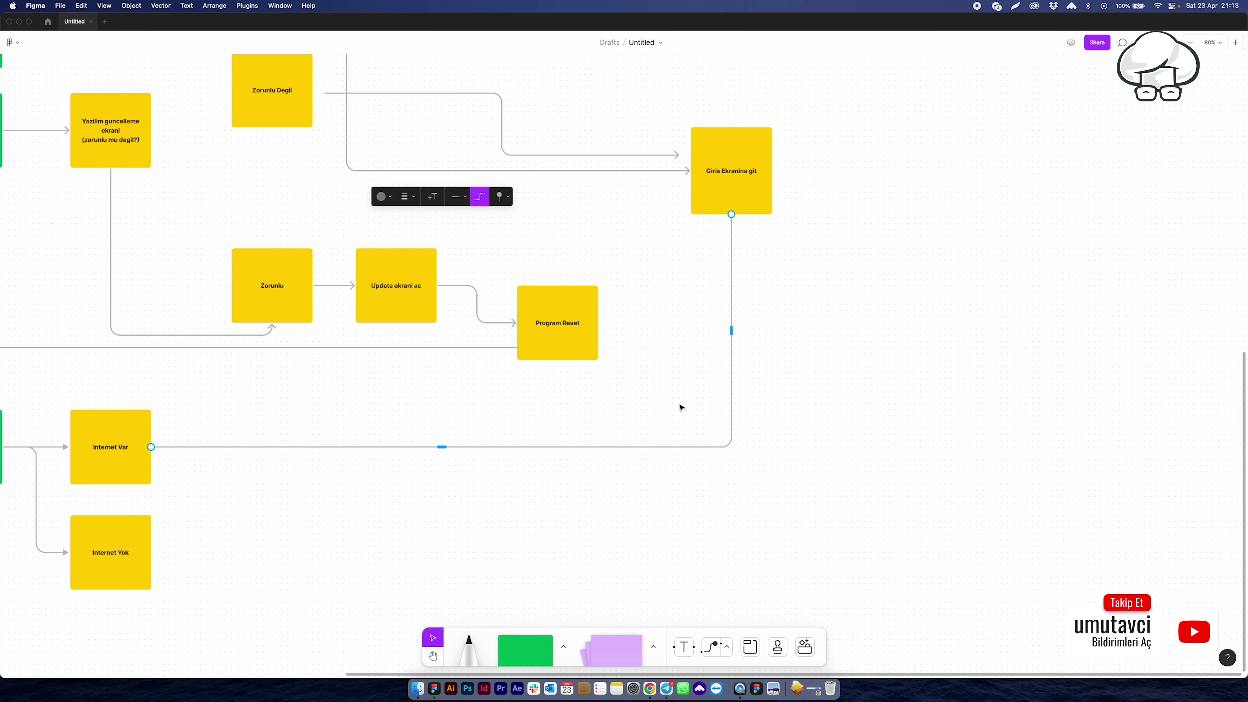
click(501, 197)
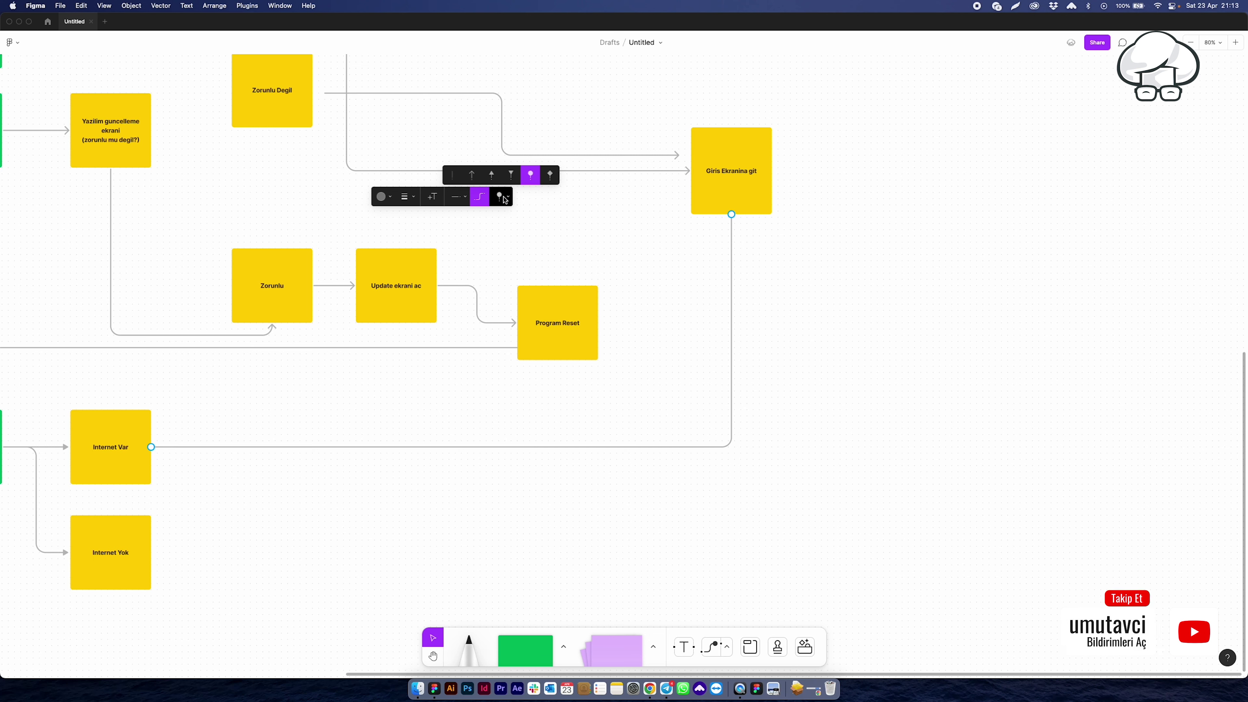
click(491, 175)
click(974, 368)
Step: Pan across the board to check the new arrow and bring Internet Yok into view
drag(579, 473, 394, 471)
scroll(394, 471, left, 5)
scroll(476, 493, down, 3)
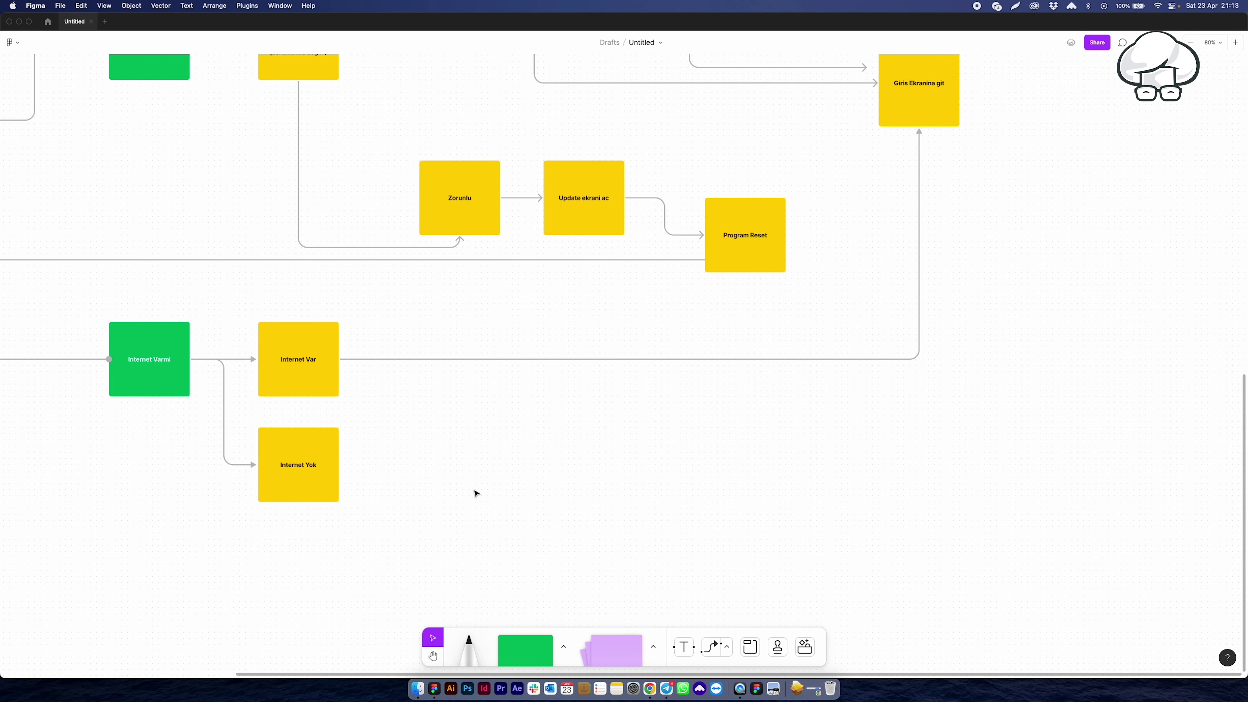
drag(855, 474, 691, 565)
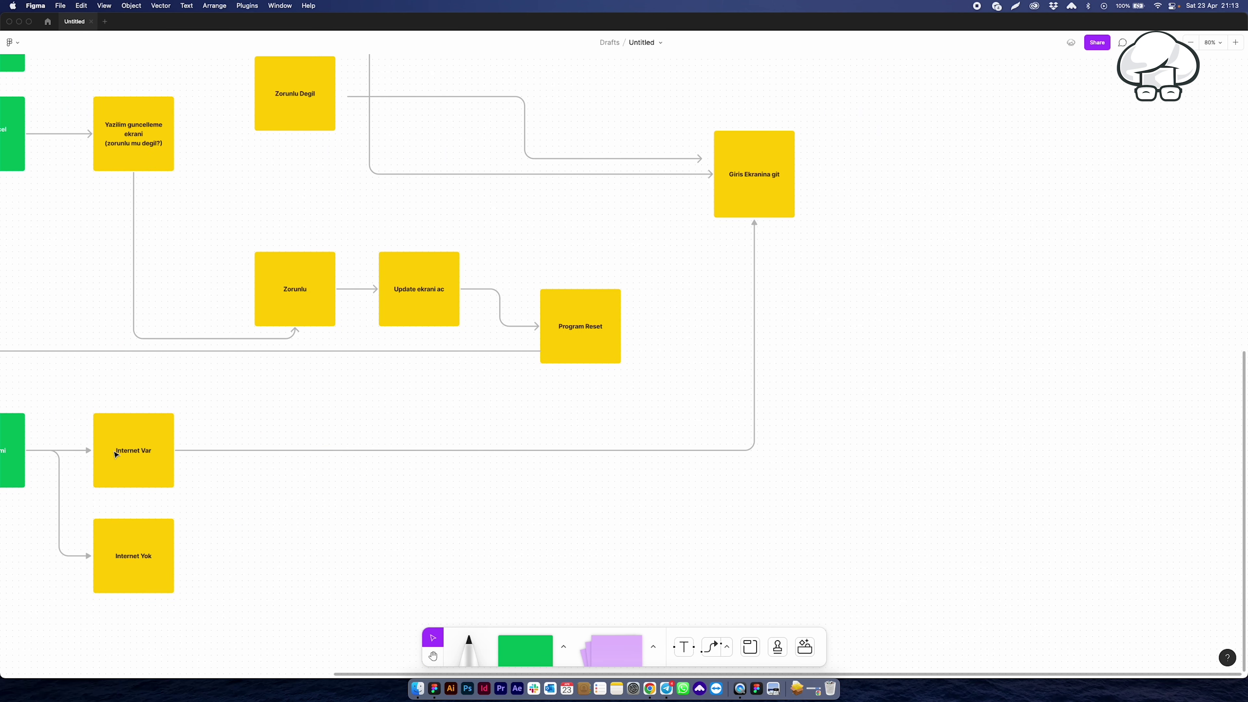
drag(346, 426, 863, 560)
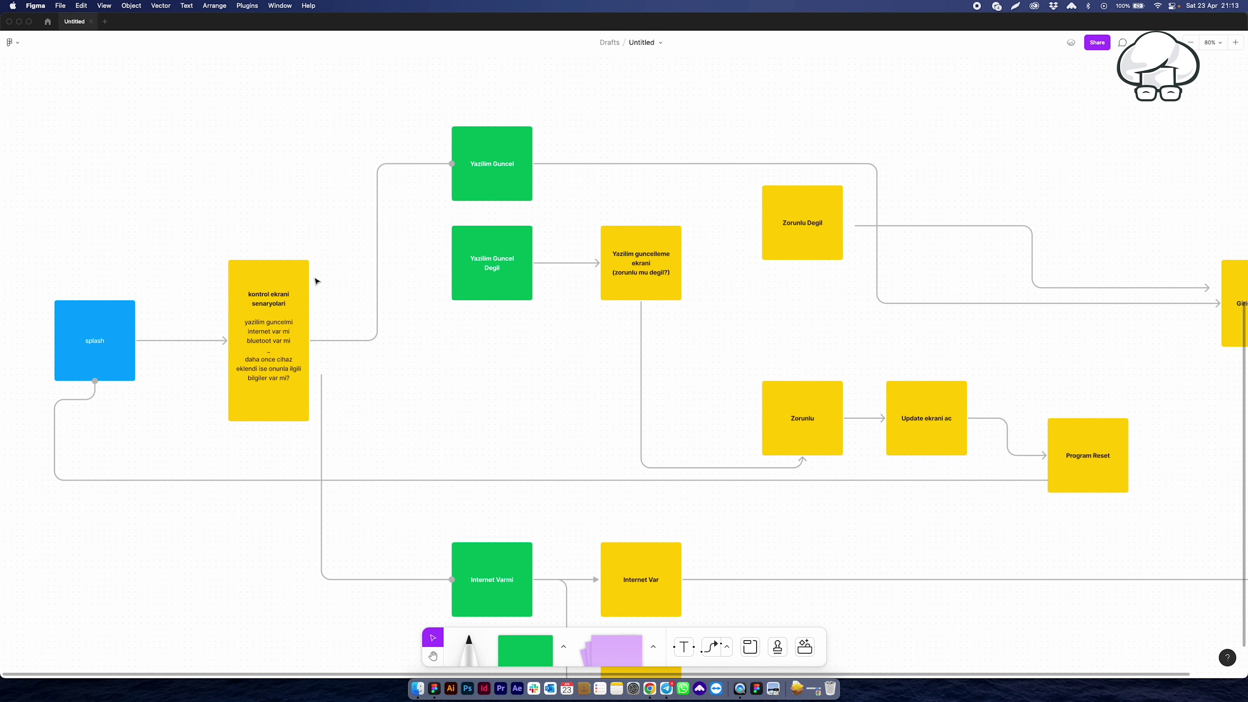
drag(771, 501, 542, 215)
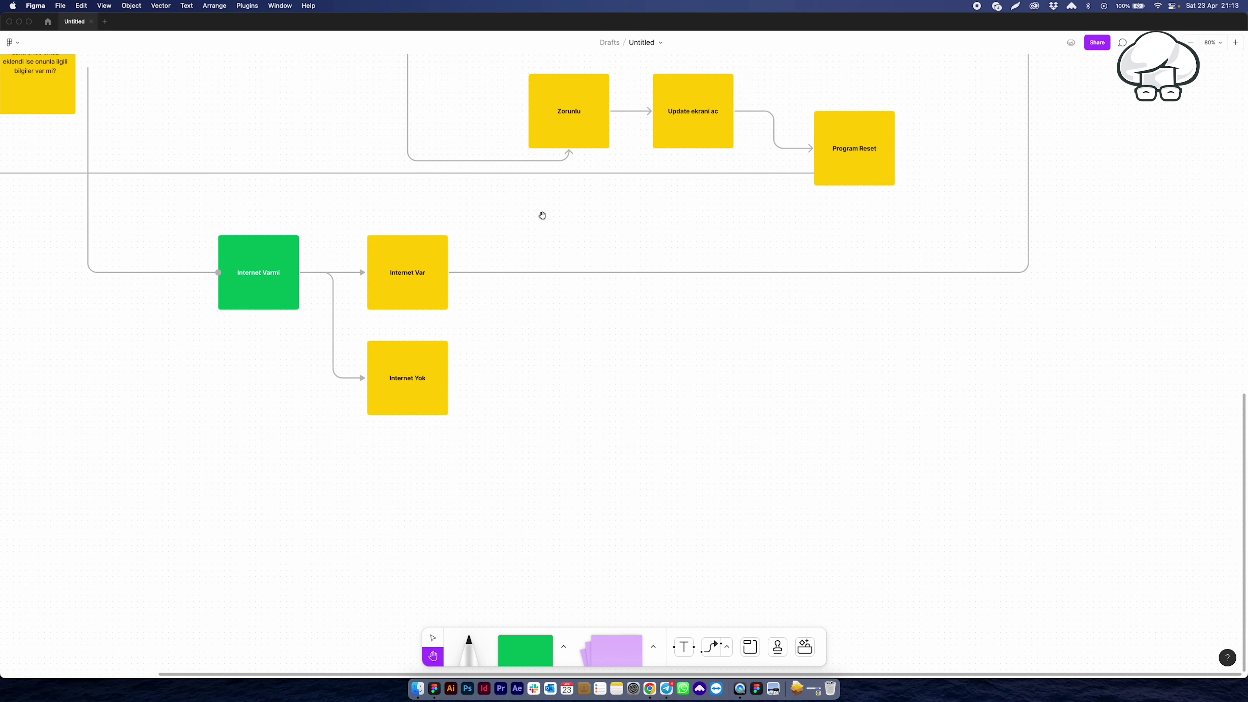
Step: Add a new sticky connected after Internet Yok
click(440, 381)
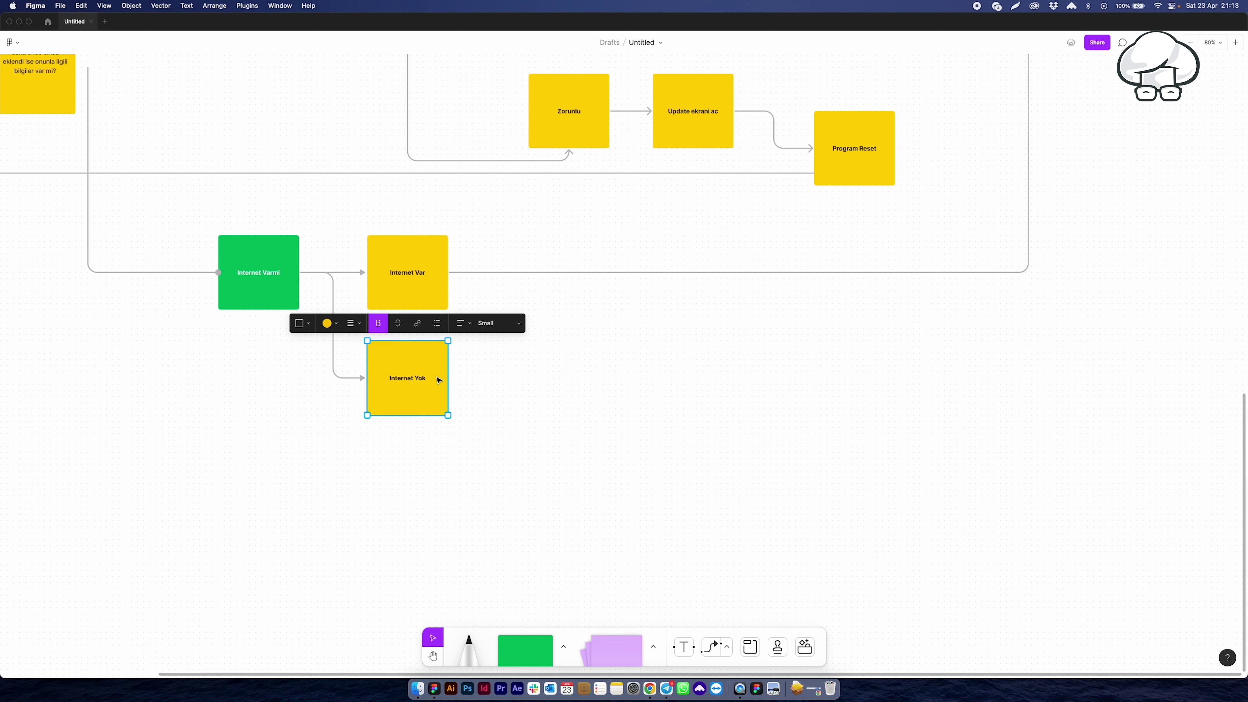
drag(462, 377, 531, 382)
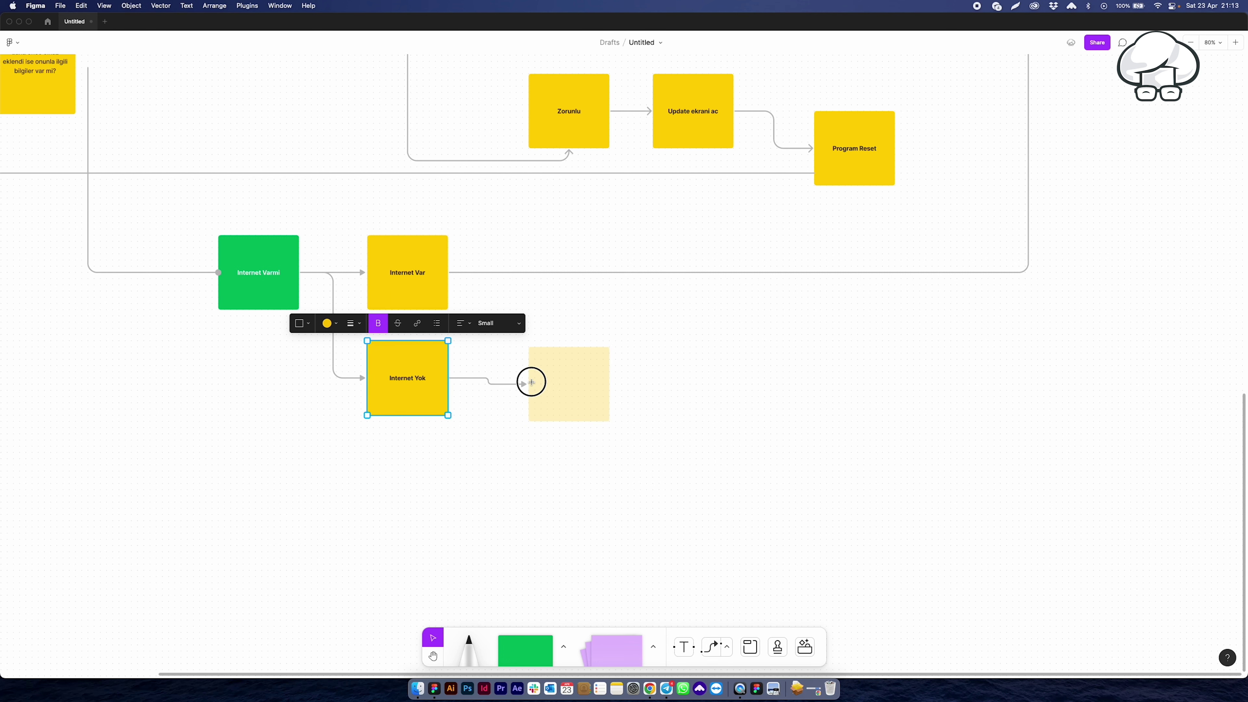
click(583, 402)
key(super+z)
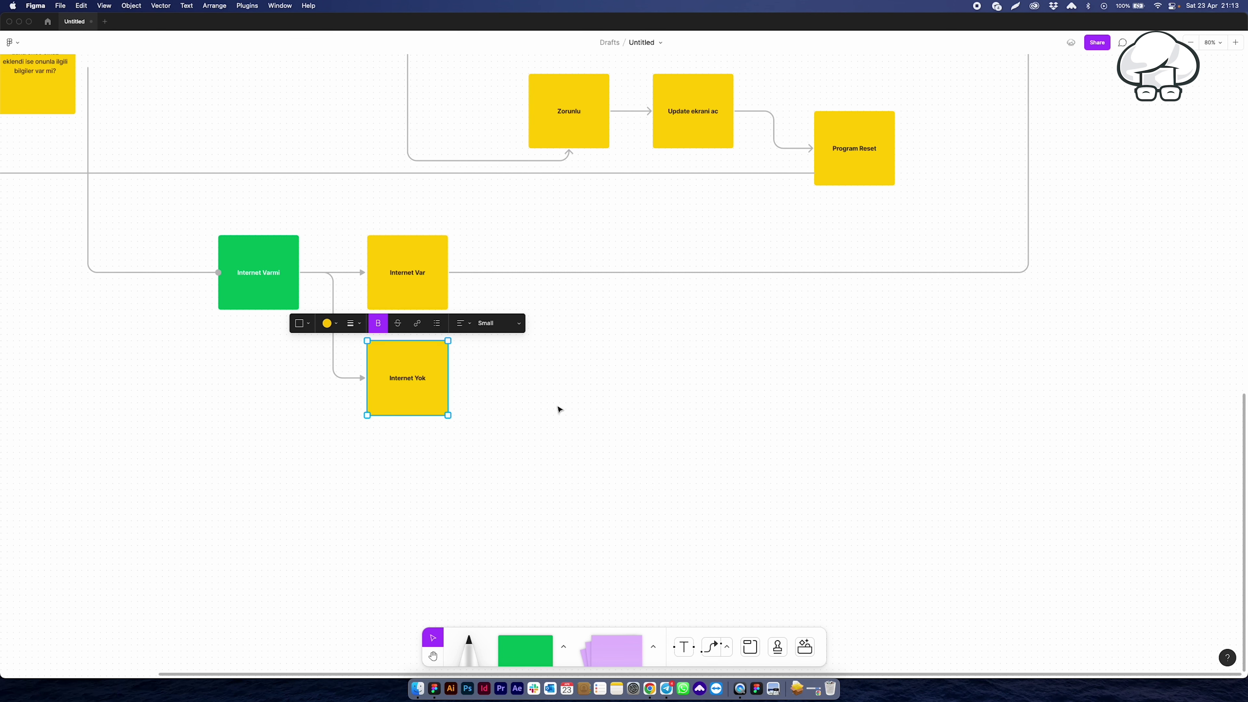
drag(459, 378, 528, 377)
text(Uyari ekrani)
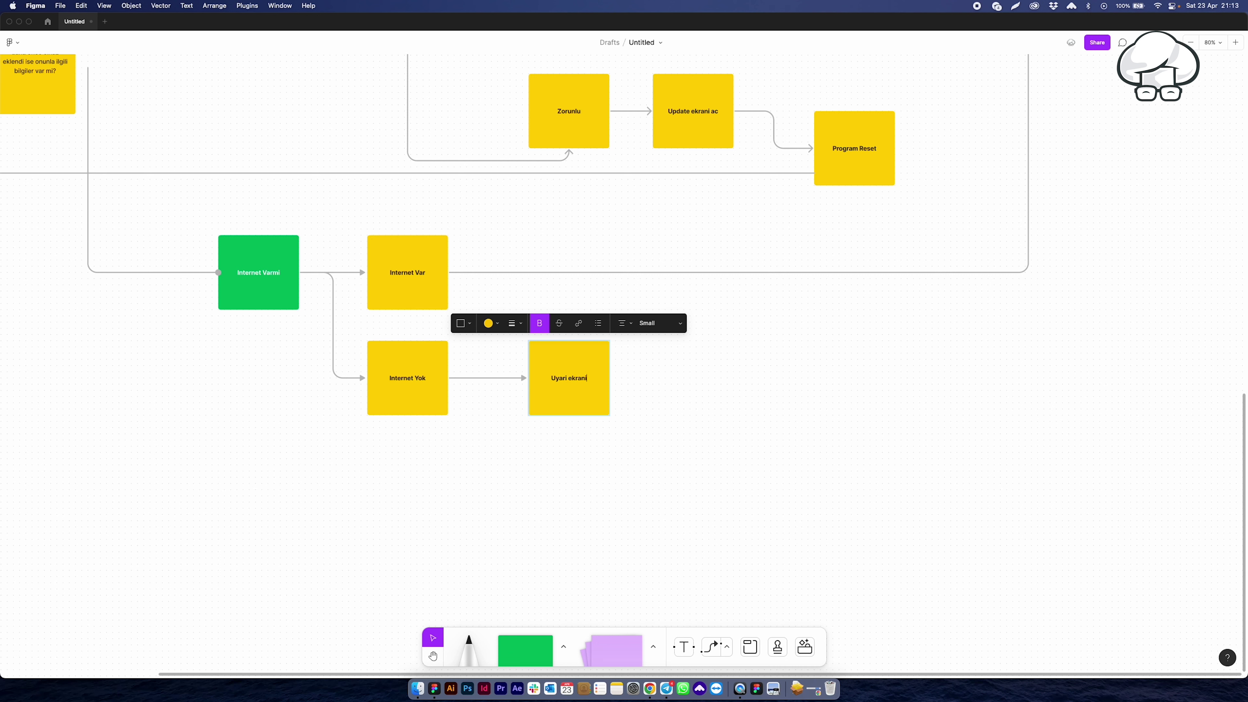
Step: Fill the new sticky with 'Uyari ekrani ve ayarlara yonlendirme veya devam etme secenegi'
text(ve ayarlara yonl)
text(endirme)
key(Return)
text(etme secenegi)
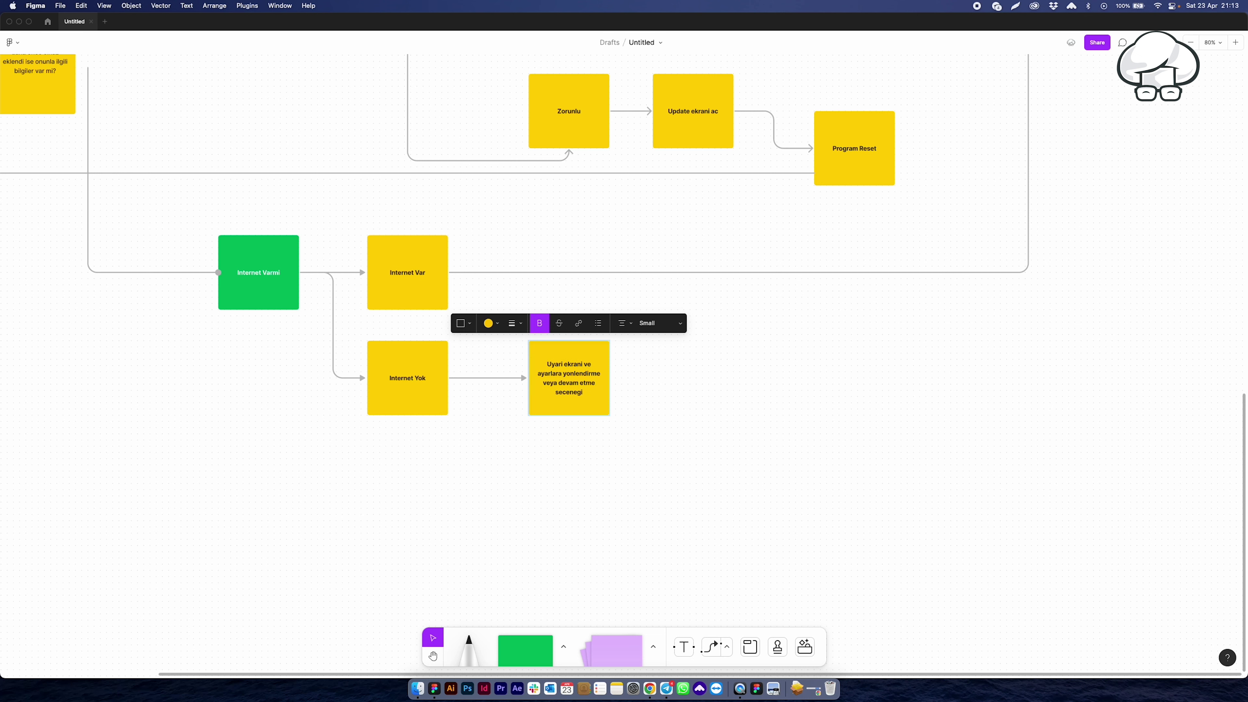
click(703, 447)
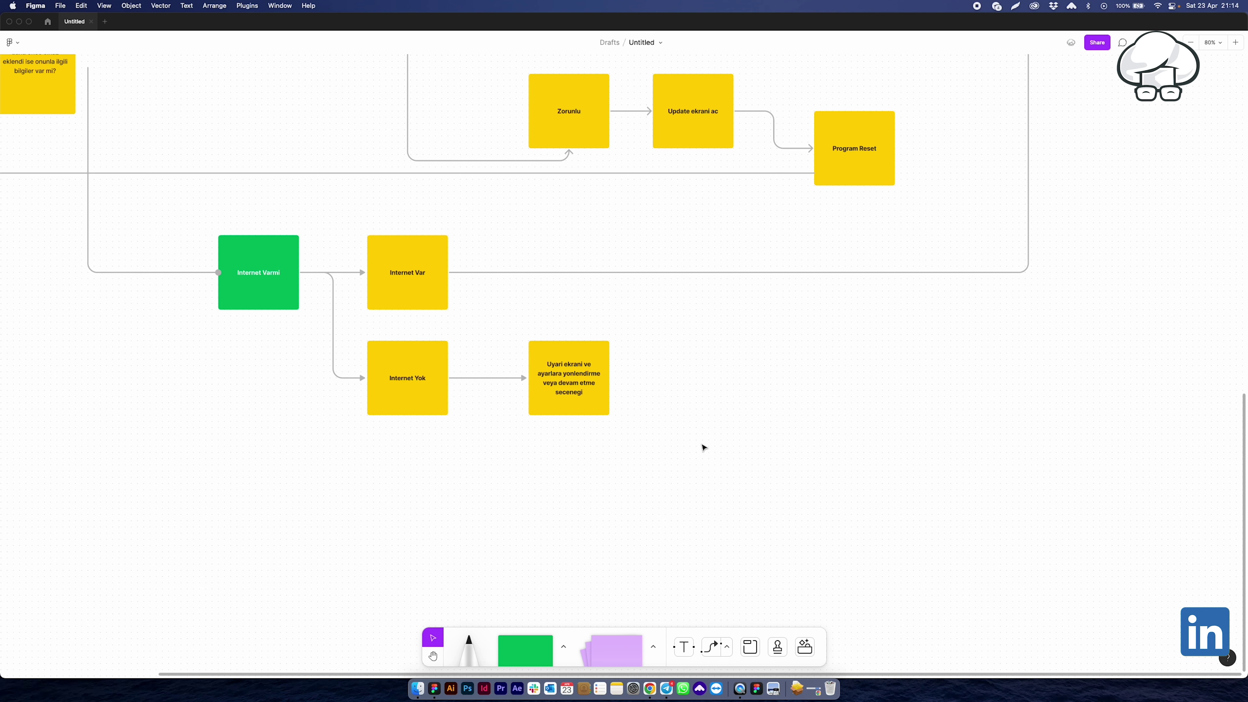
click(578, 412)
key(h)
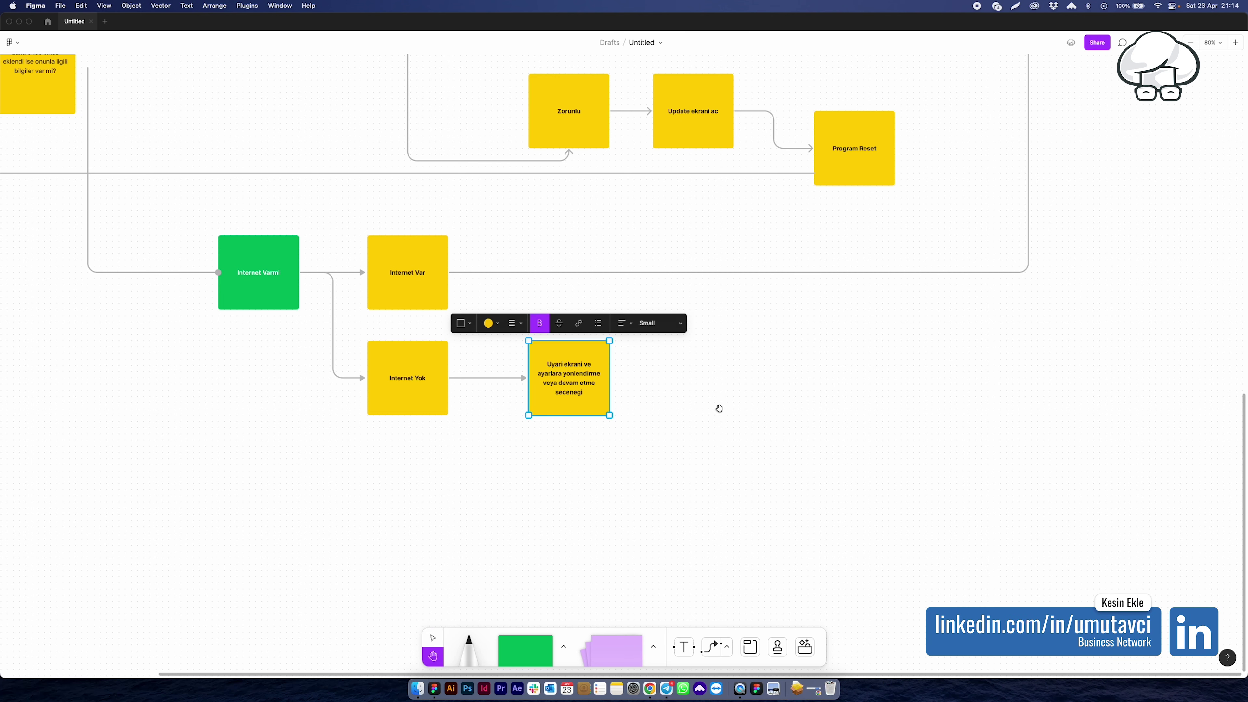
drag(719, 408, 516, 418)
key(v)
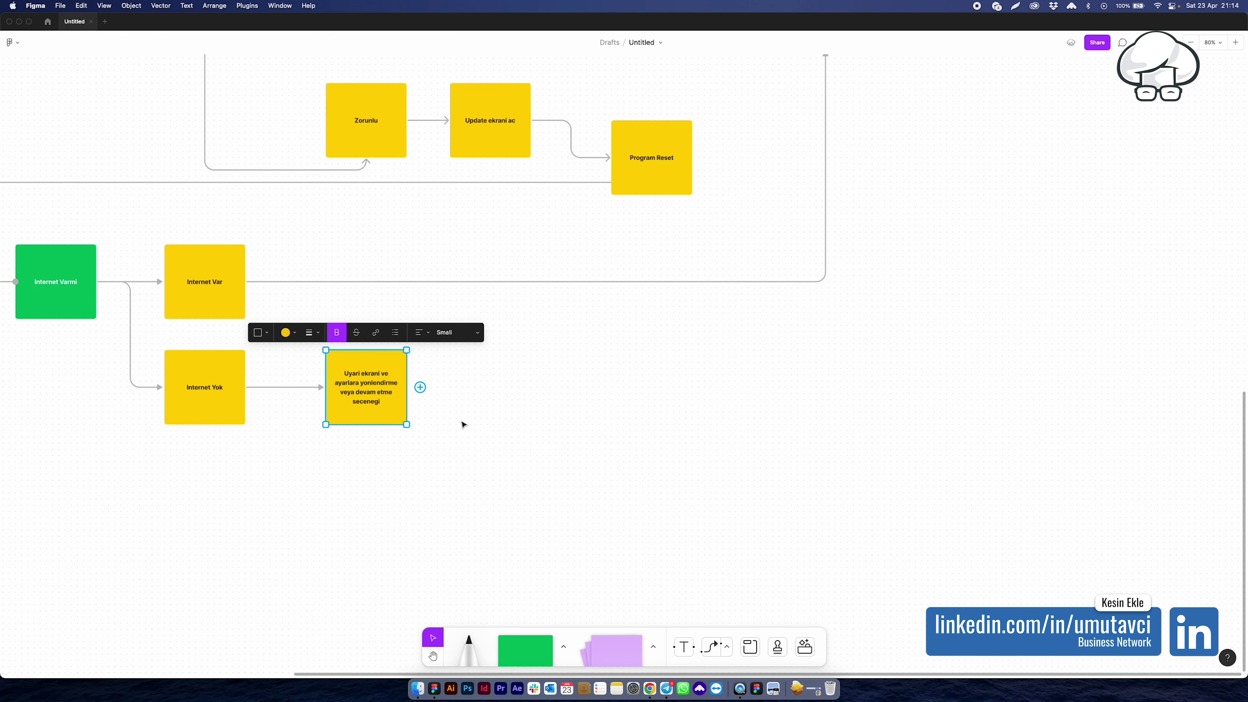
click(489, 417)
click(393, 421)
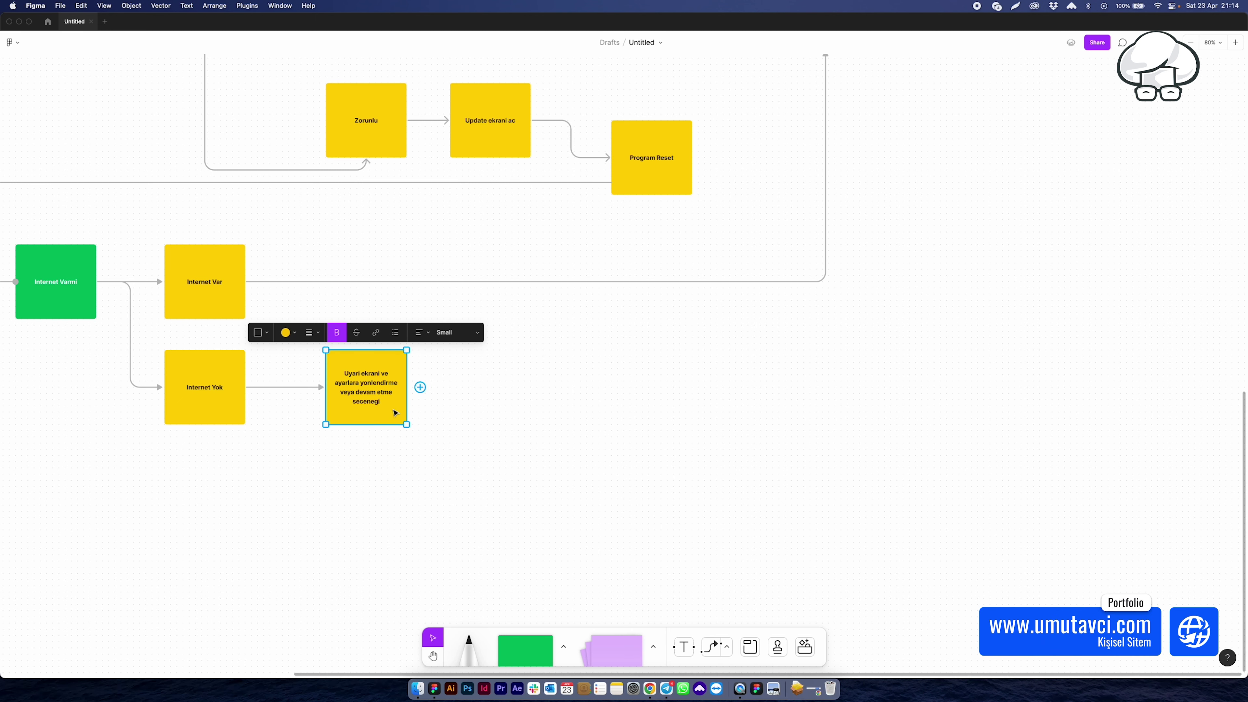
mouse_move(419, 387)
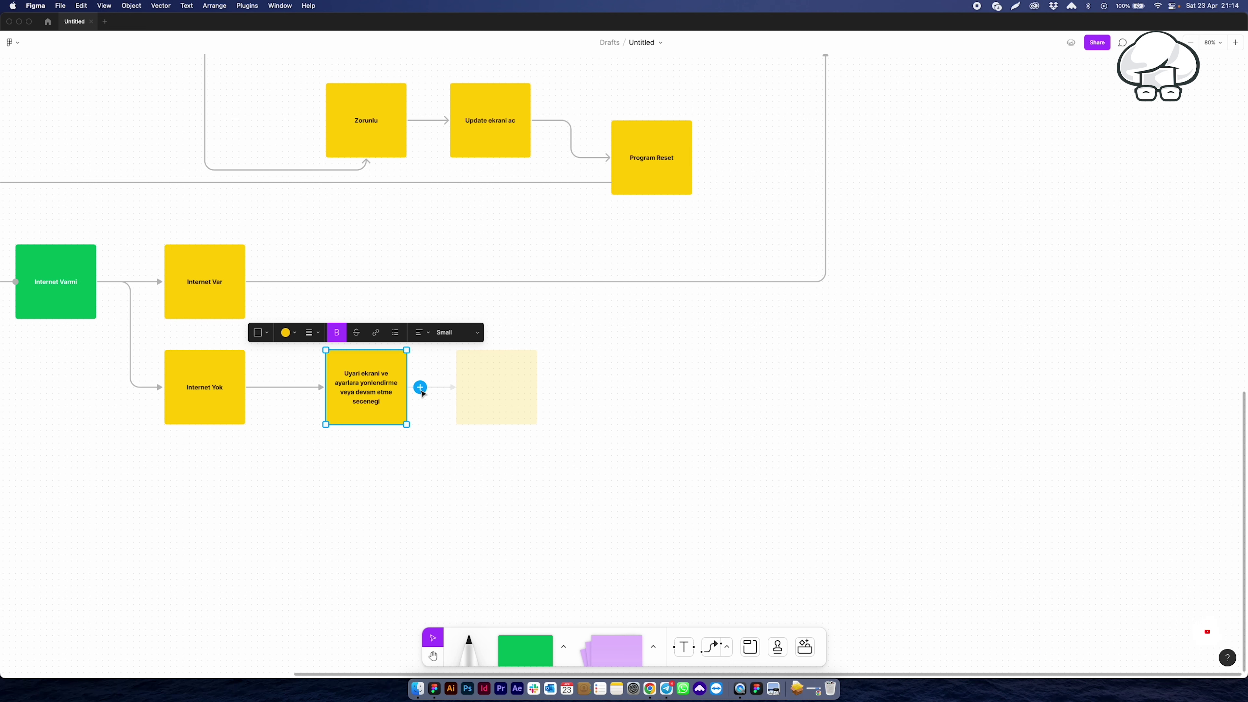
drag(421, 388, 479, 387)
key(ctrl+z)
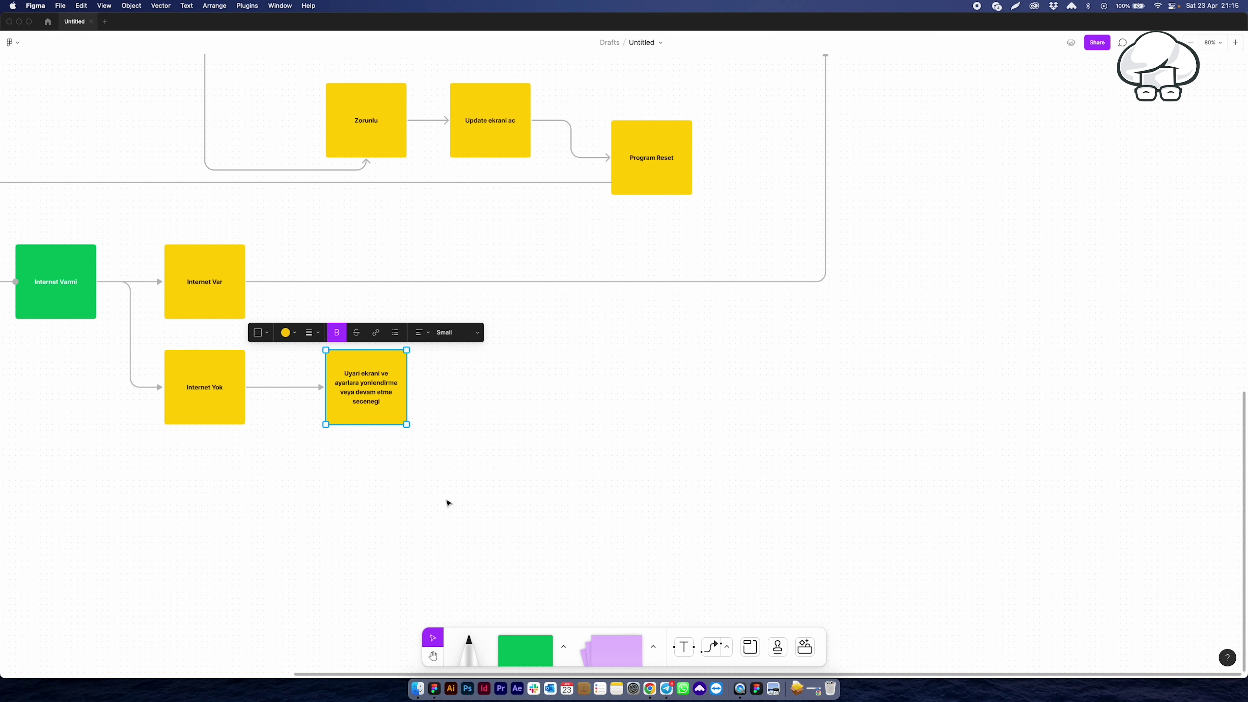
click(458, 503)
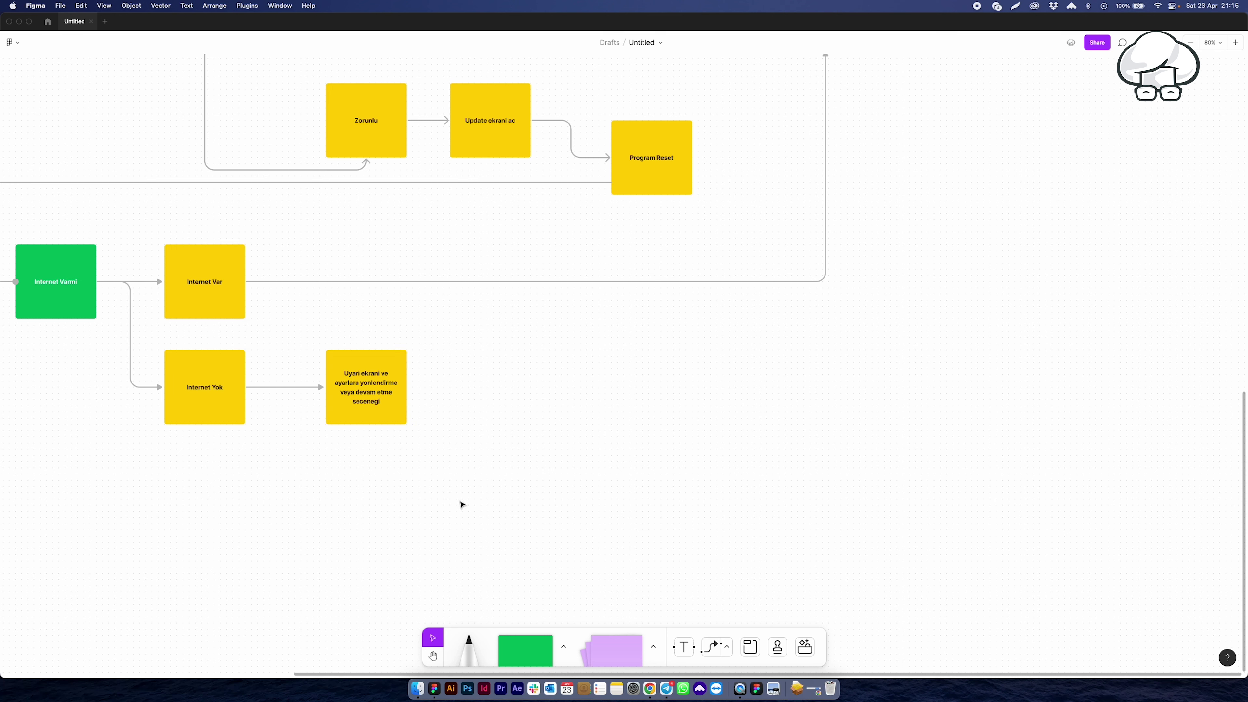
Step: Add a connected sticky reading 'Control' after the warning box
click(377, 415)
click(479, 385)
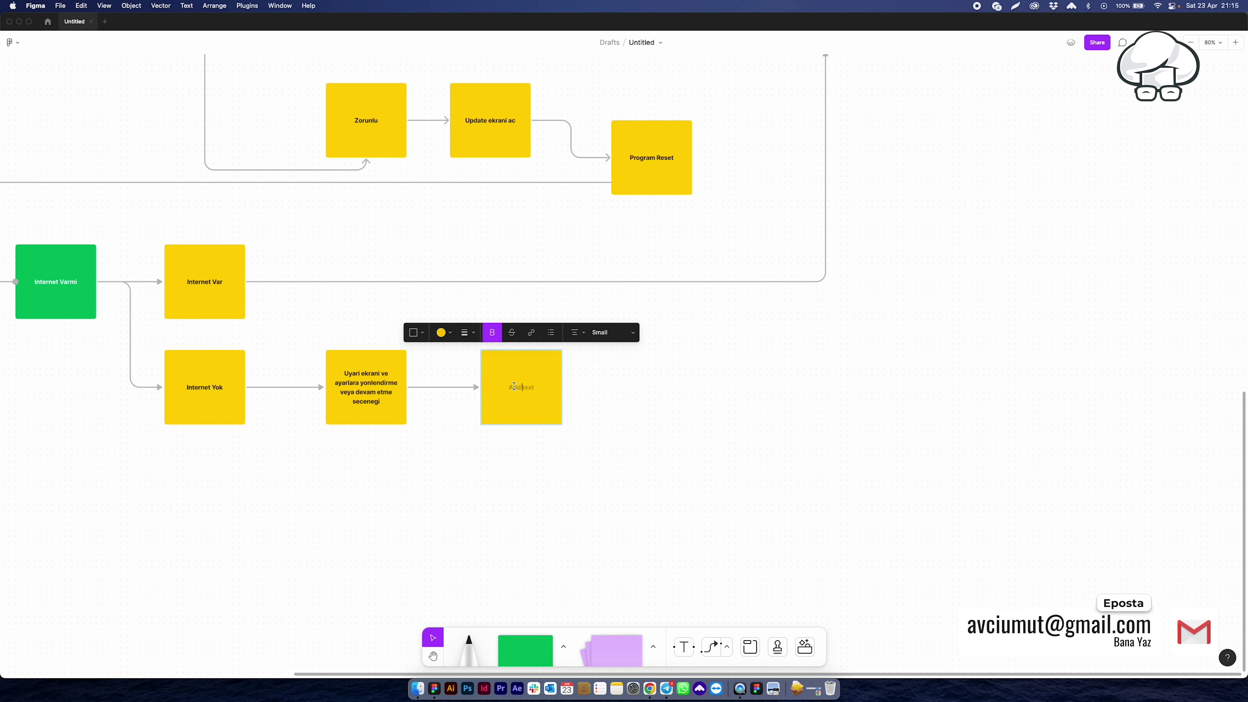
text(Control)
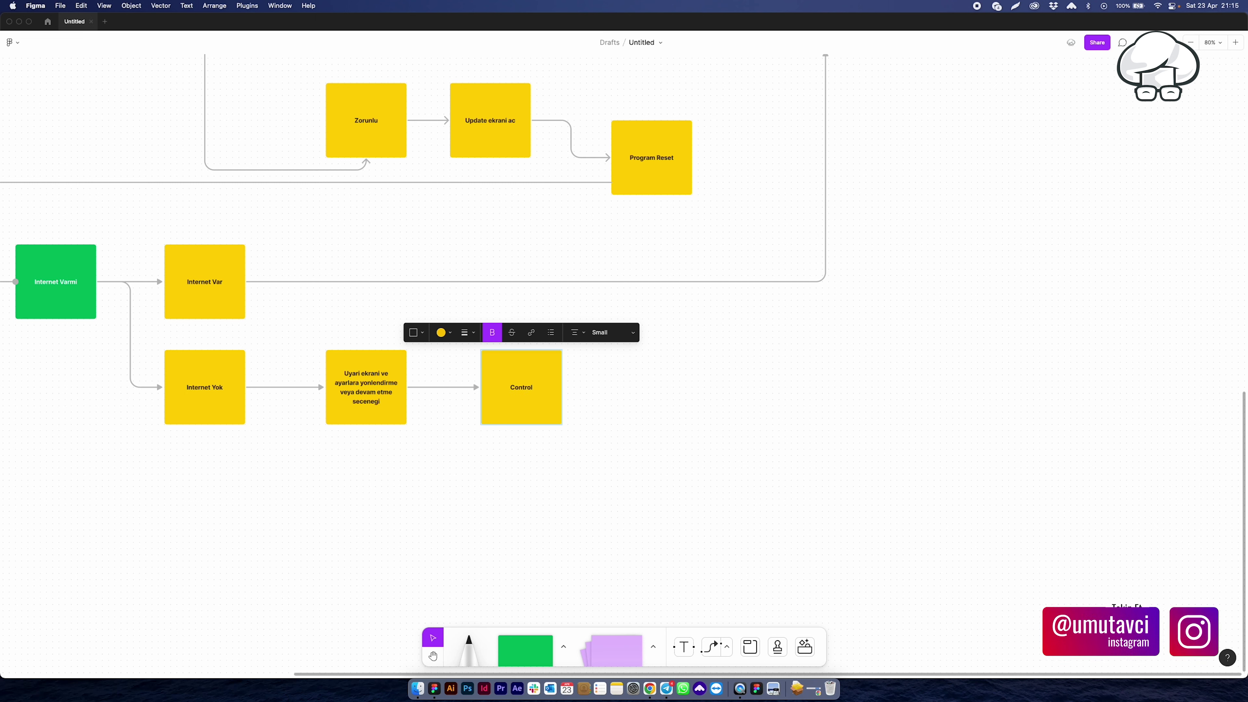
click(647, 472)
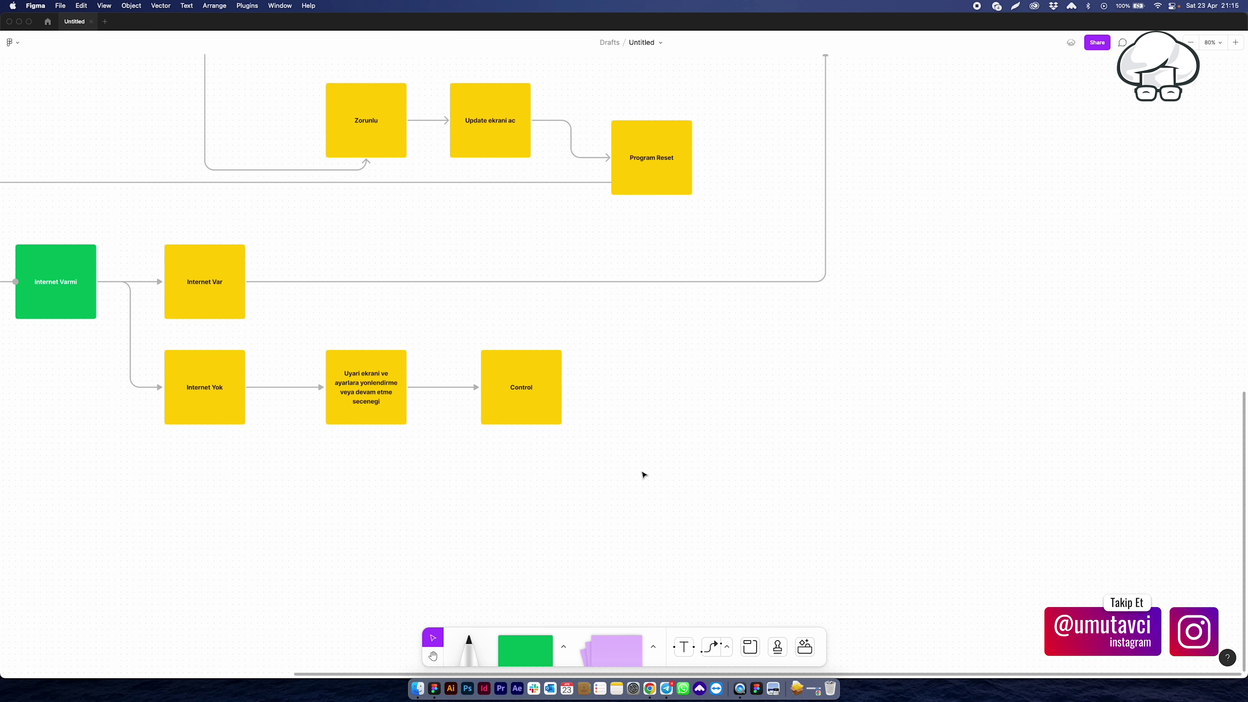
Step: Prefix the Control sticky with '(Eger kullanici ayarlardan internet acarsa)' on its own line
double_click(514, 387)
text(Eg)
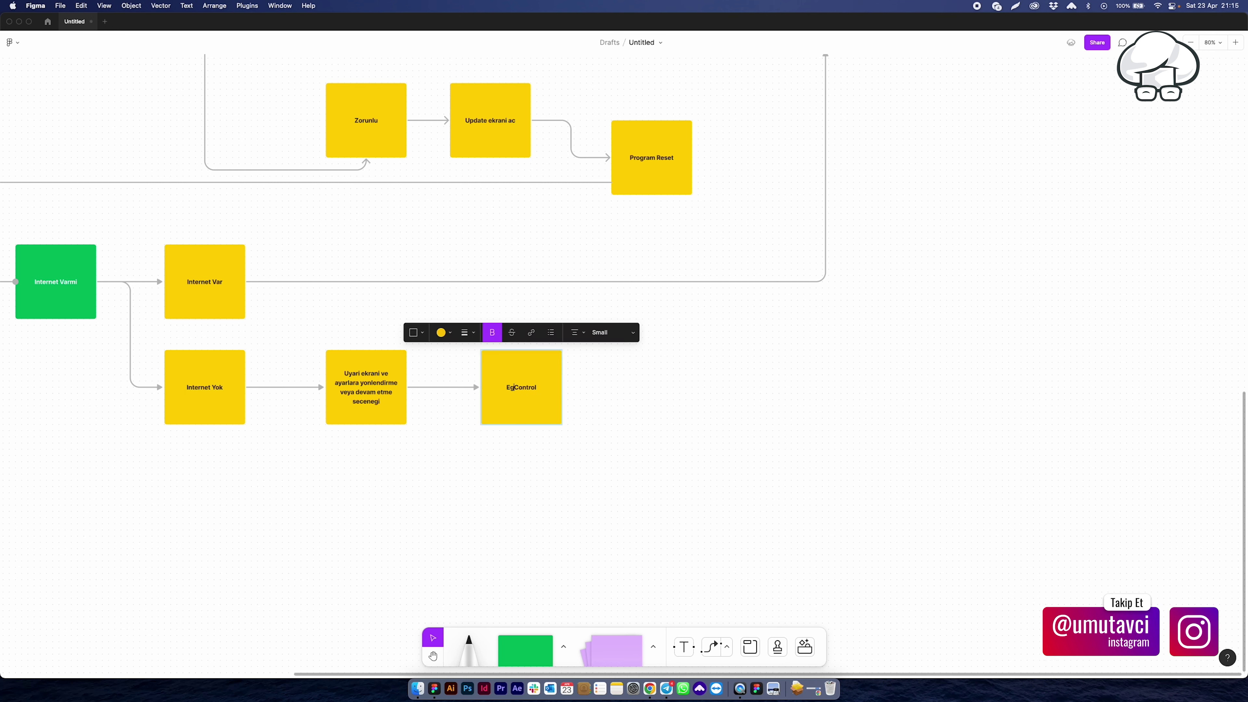
text(er kullanici ayarlardan internet acarsa)
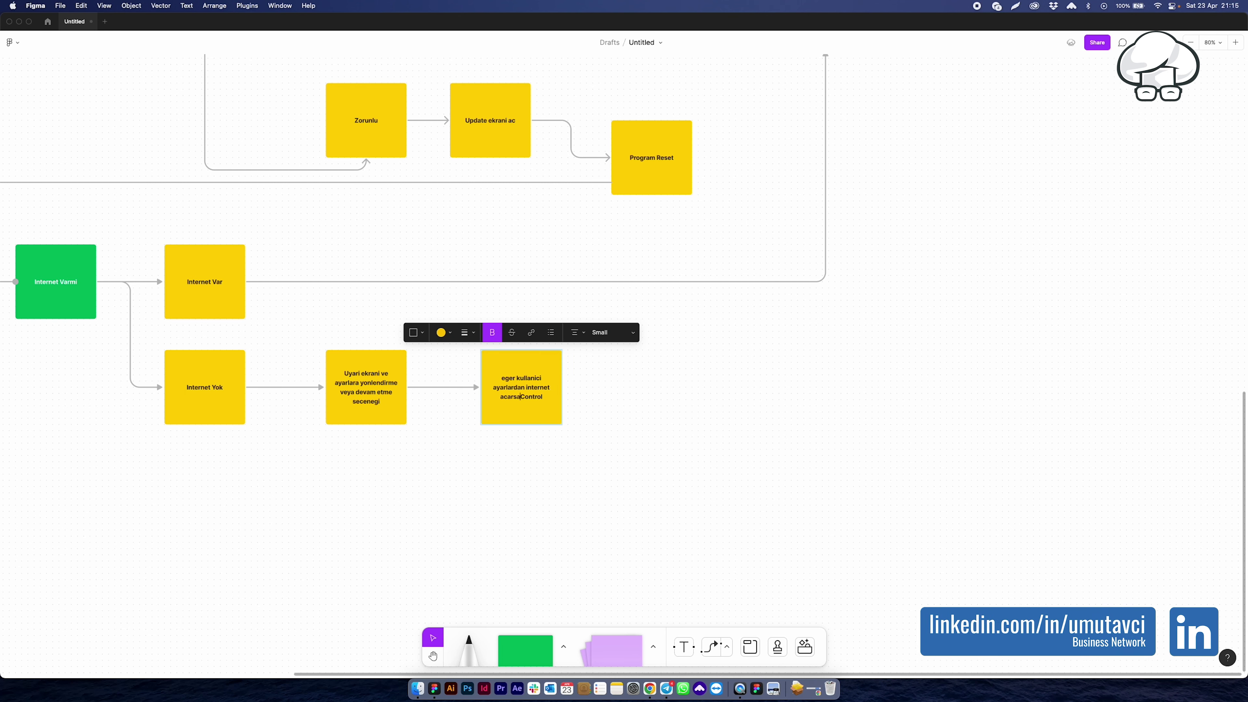
text())
key(Return)
key(super+Up)
text(()
key(Escape)
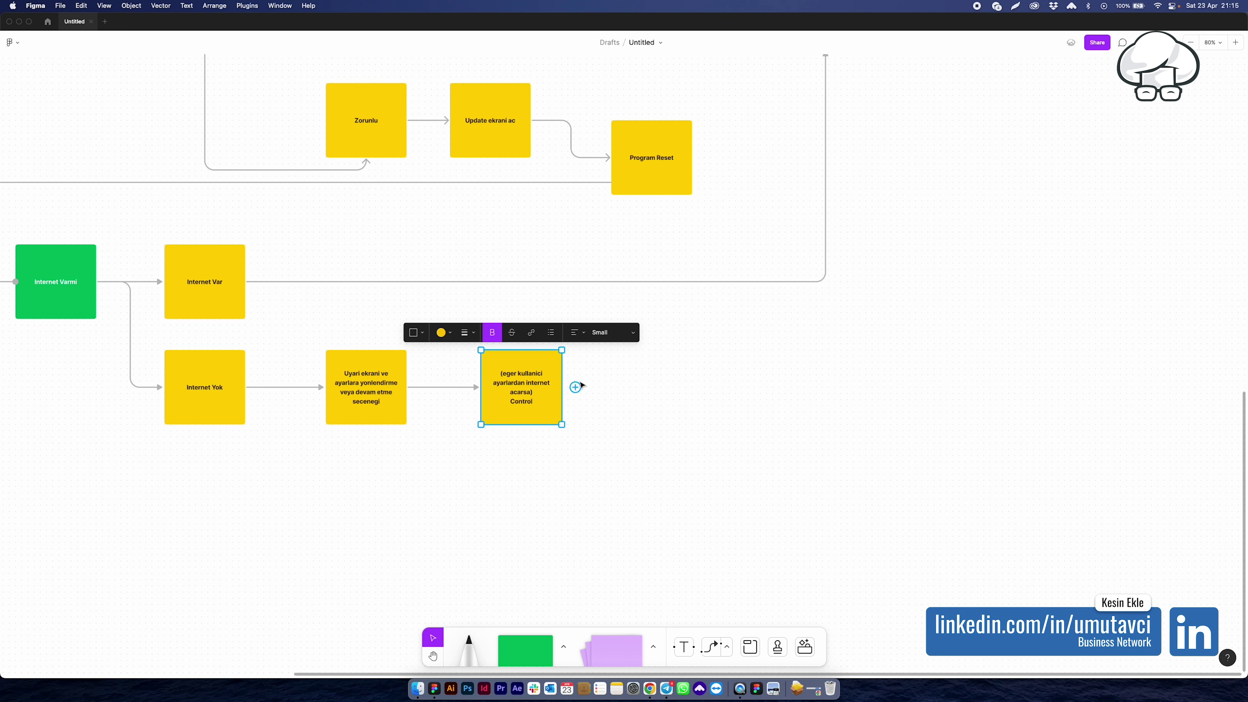
Step: Link the Control sticky to Giris Ekranina git with a connector
mouse_move(575, 386)
mouse_down()
mouse_move(650, 201)
mouse_move(849, 196)
mouse_up()
scroll(875, 167, up, 5)
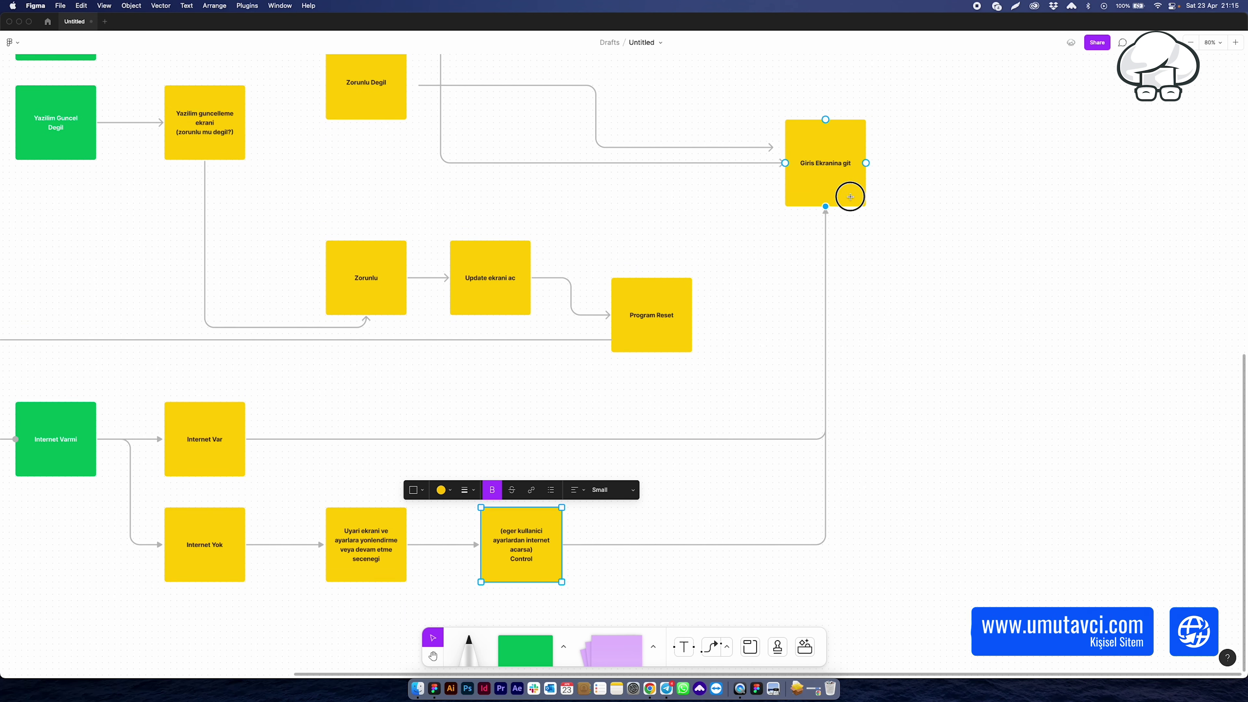
click(897, 474)
key(h)
mouse_move(615, 510)
mouse_down()
mouse_move(496, 483)
mouse_move(532, 416)
mouse_move(550, 337)
mouse_up()
scroll(499, 481, down, 3)
key(v)
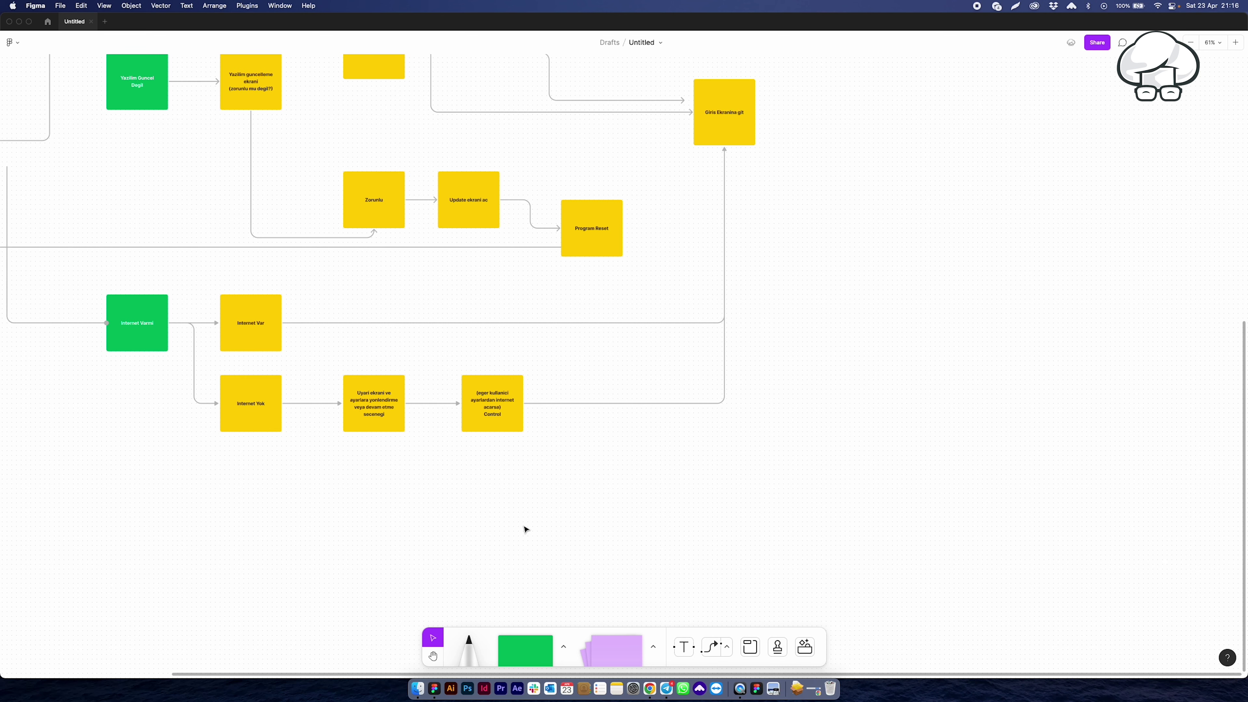
ctrl+scroll(525, 529, down, 5)
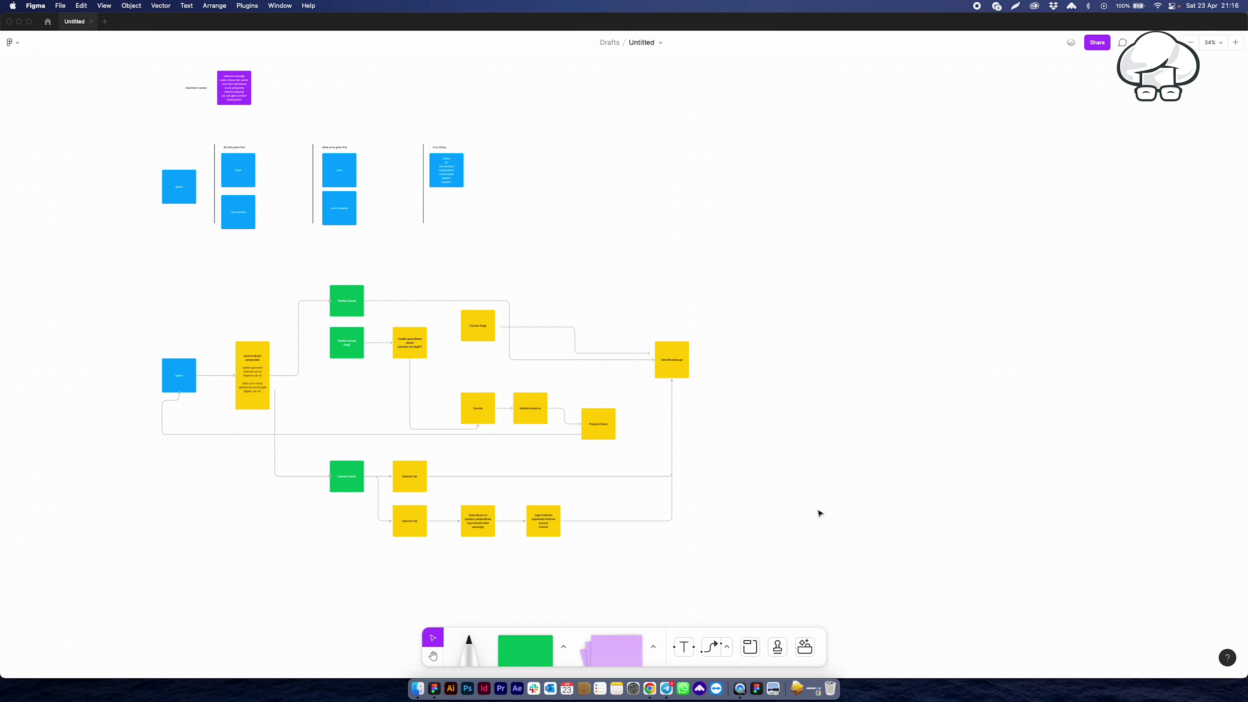
ctrl+scroll(231, 310, up, 5)
mouse_move(729, 482)
mouse_down()
mouse_move(593, 284)
mouse_move(521, 267)
mouse_up()
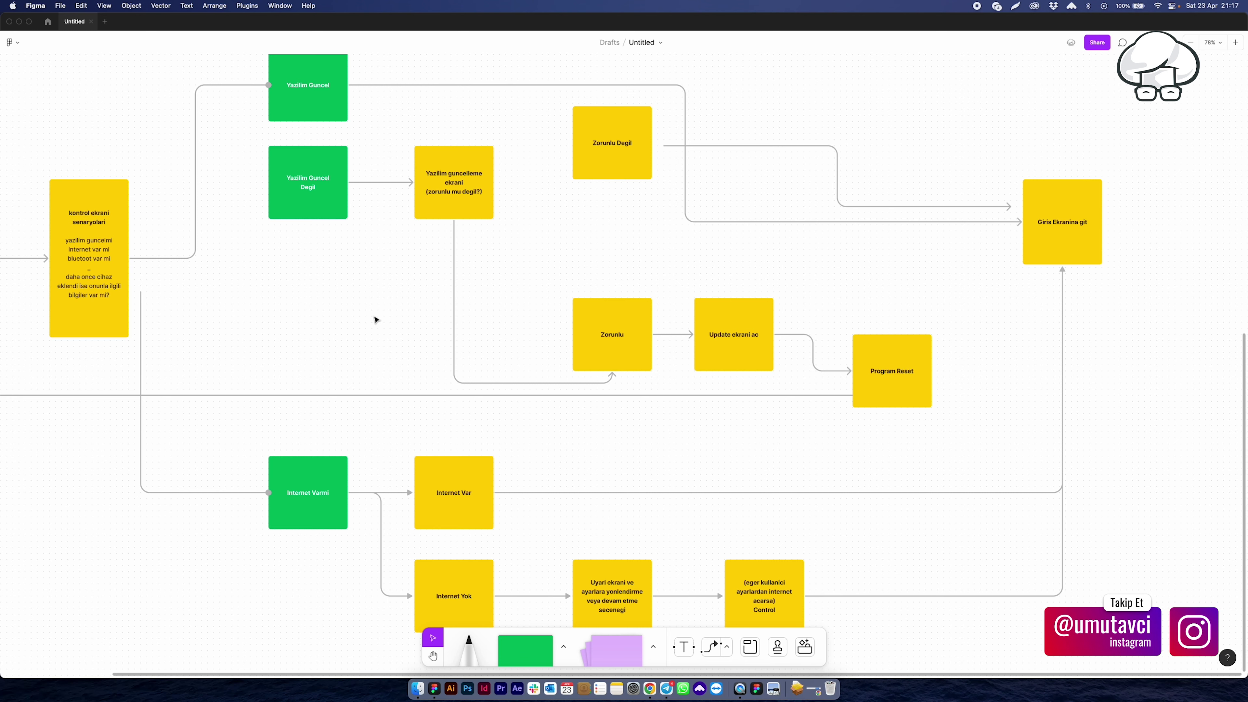
scroll(374, 320, down, 5)
click(73, 123)
click(363, 206)
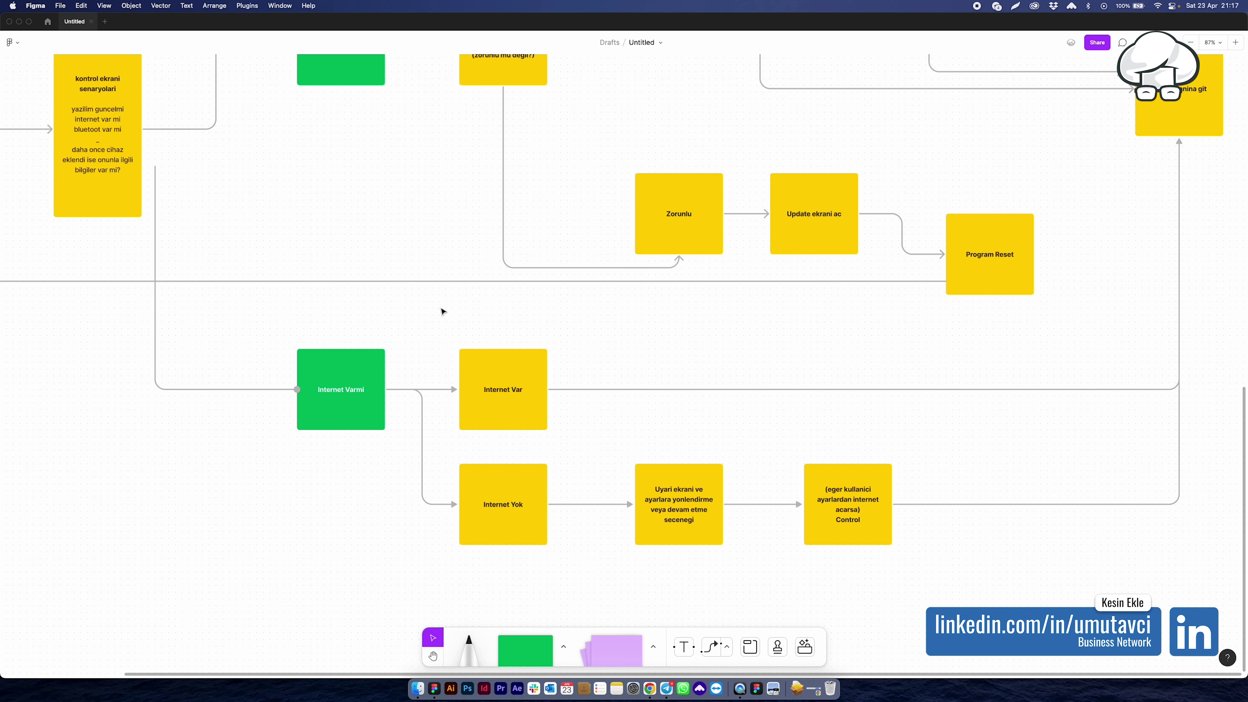
scroll(501, 266, down, 3)
scroll(501, 265, right, 3)
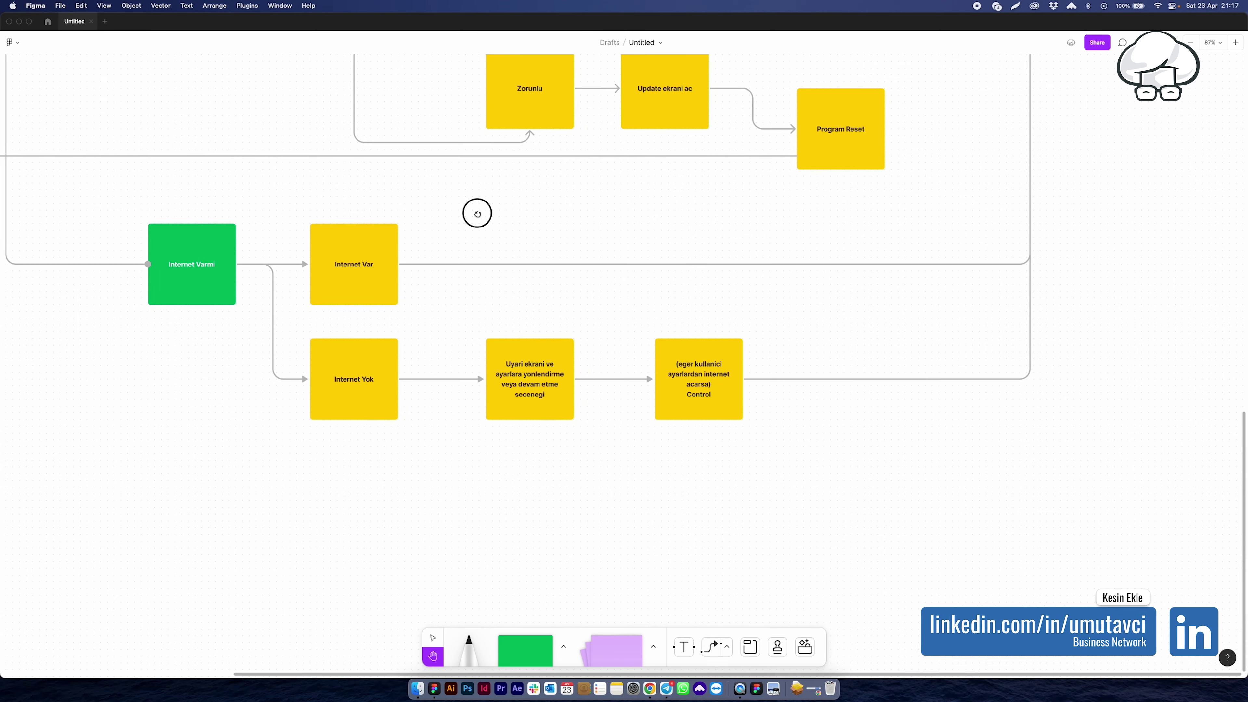
Step: Duplicate the whole Internet Varmi branch and place the copy below it
drag(224, 257, 869, 554)
click(719, 557)
drag(777, 578, 113, 244)
drag(361, 263, 361, 555)
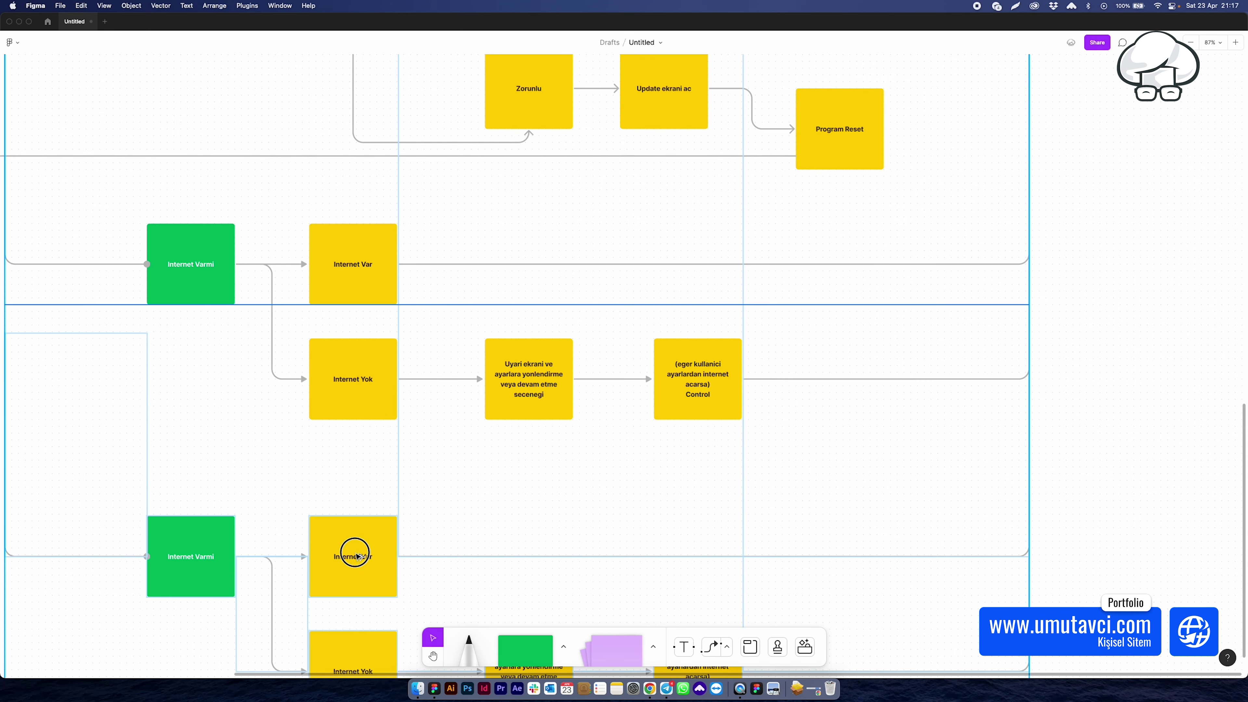
scroll(324, 446, down, 4)
scroll(325, 446, left, 2)
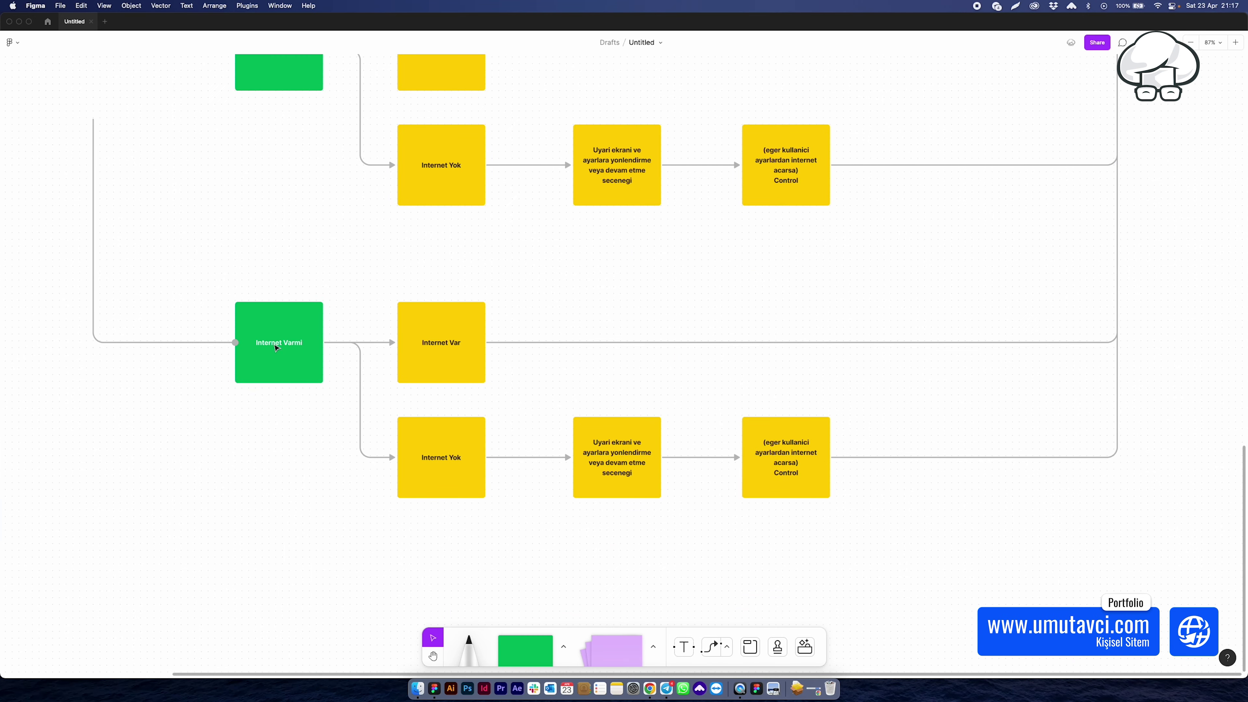
Step: Relabel the copied stickies to 'bluetooth Varmi', 'Var' and 'Yok'
double_click(266, 343)
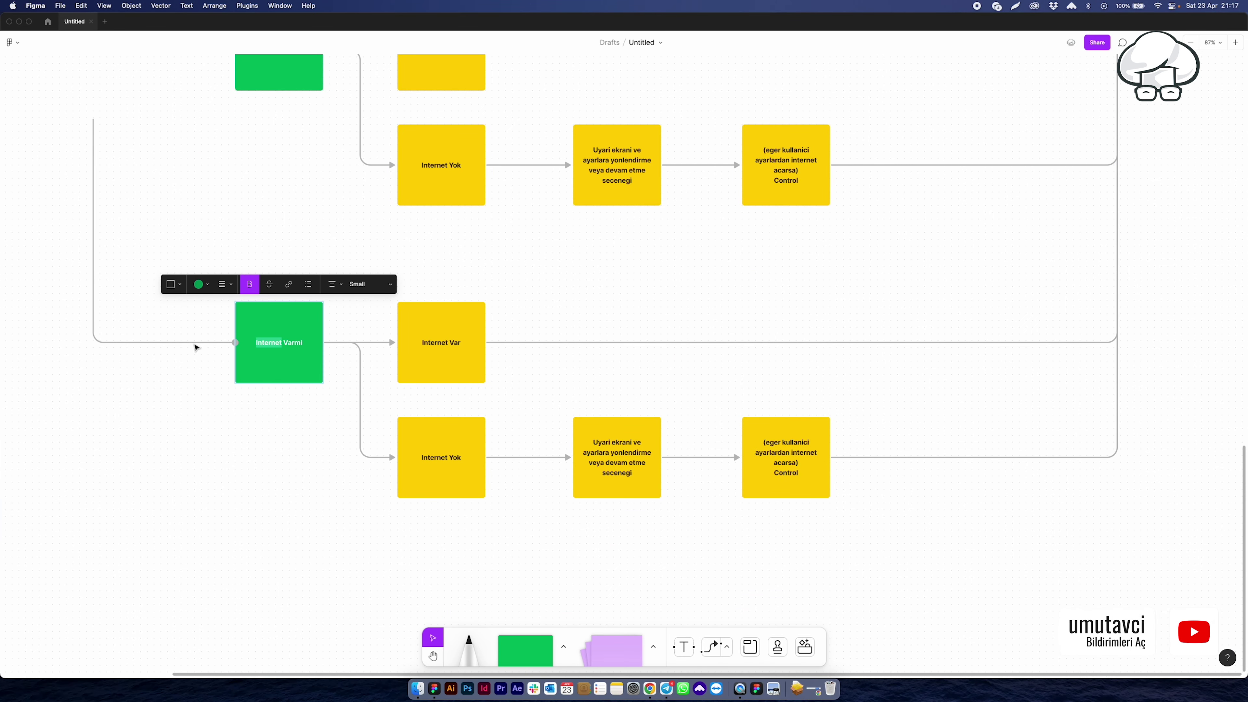
text(bluetoot)
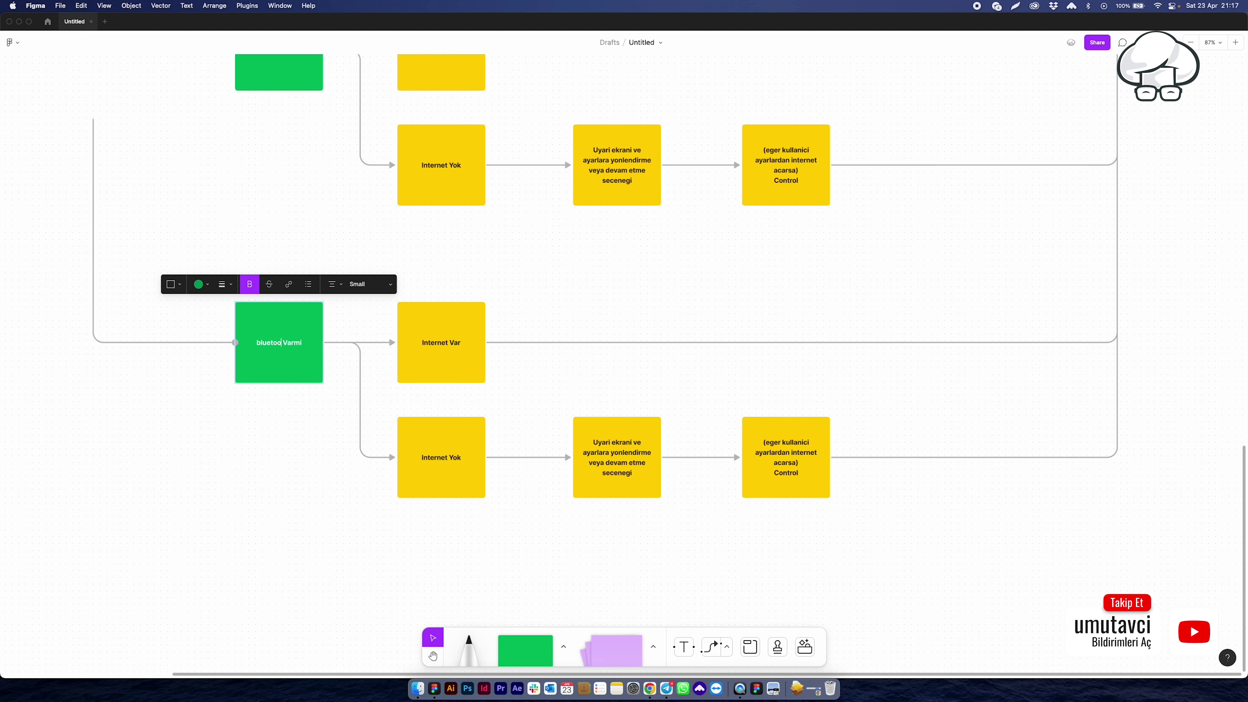
text(h)
scroll(274, 492, up, 1)
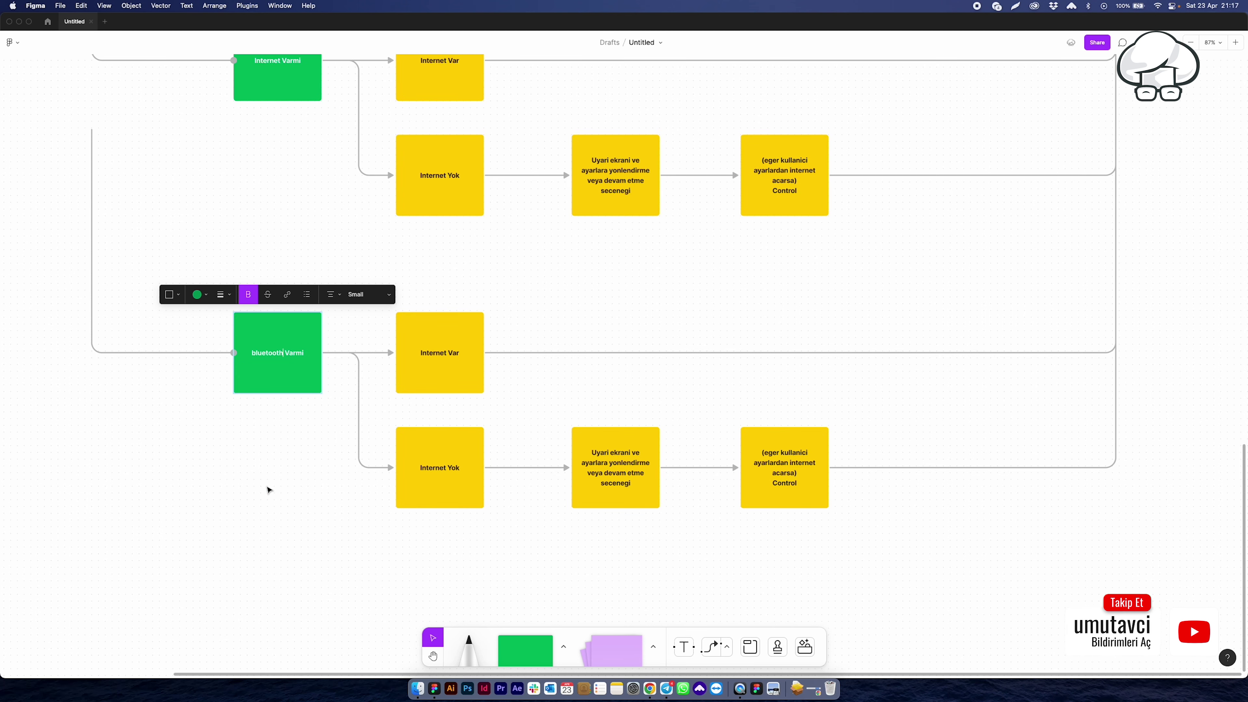
click(273, 491)
double_click(435, 353)
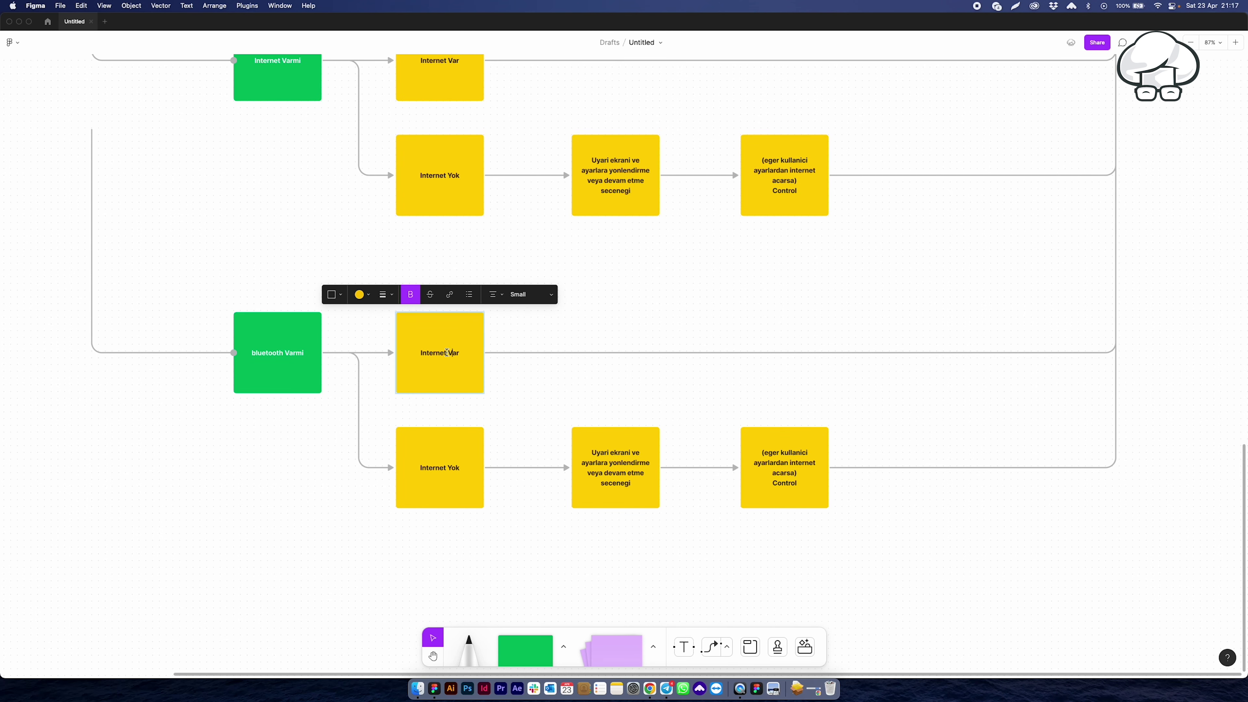
key(BackSpace)
double_click(450, 467)
key(BackSpace)
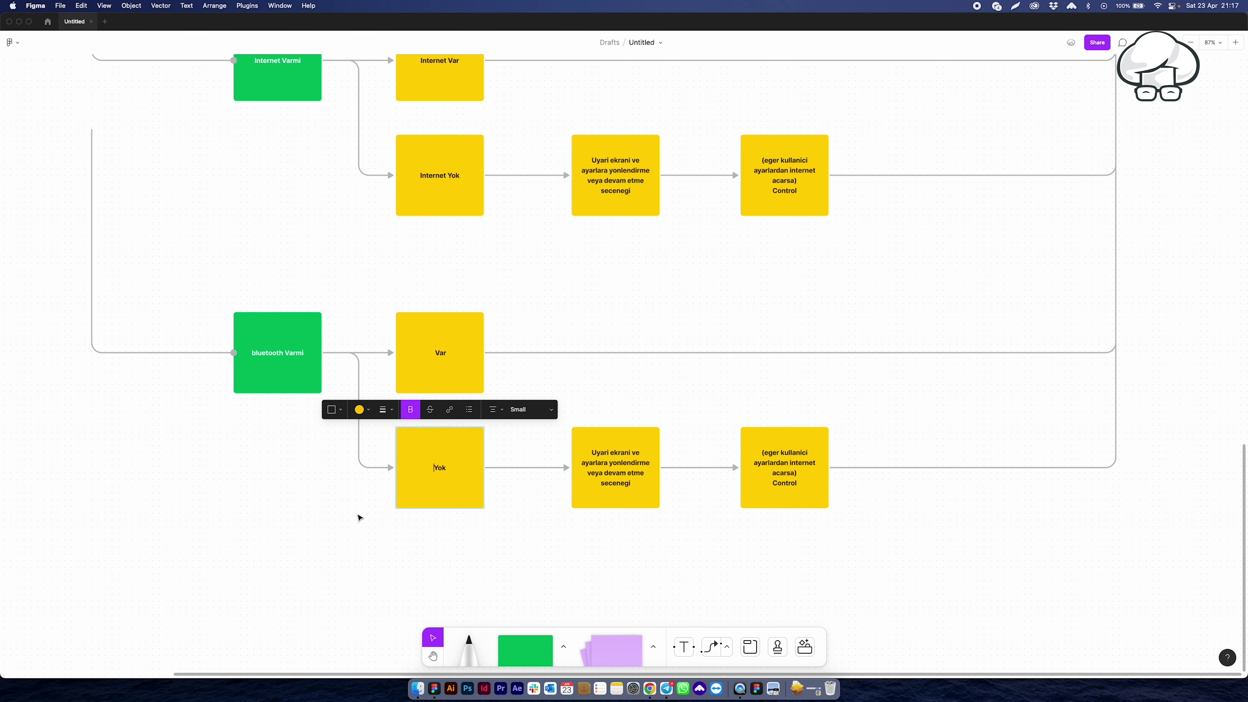
click(356, 532)
scroll(396, 426, down, 5)
scroll(432, 374, down, 3)
key(h)
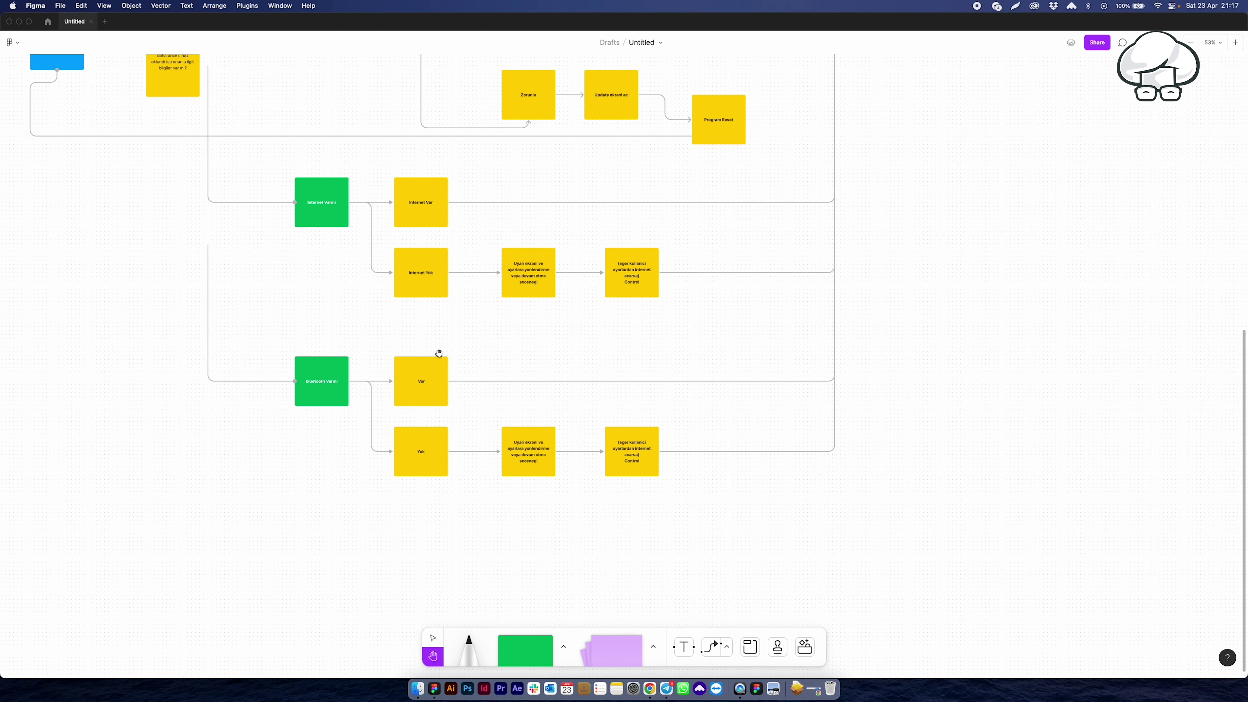
drag(437, 354, 438, 389)
key(v)
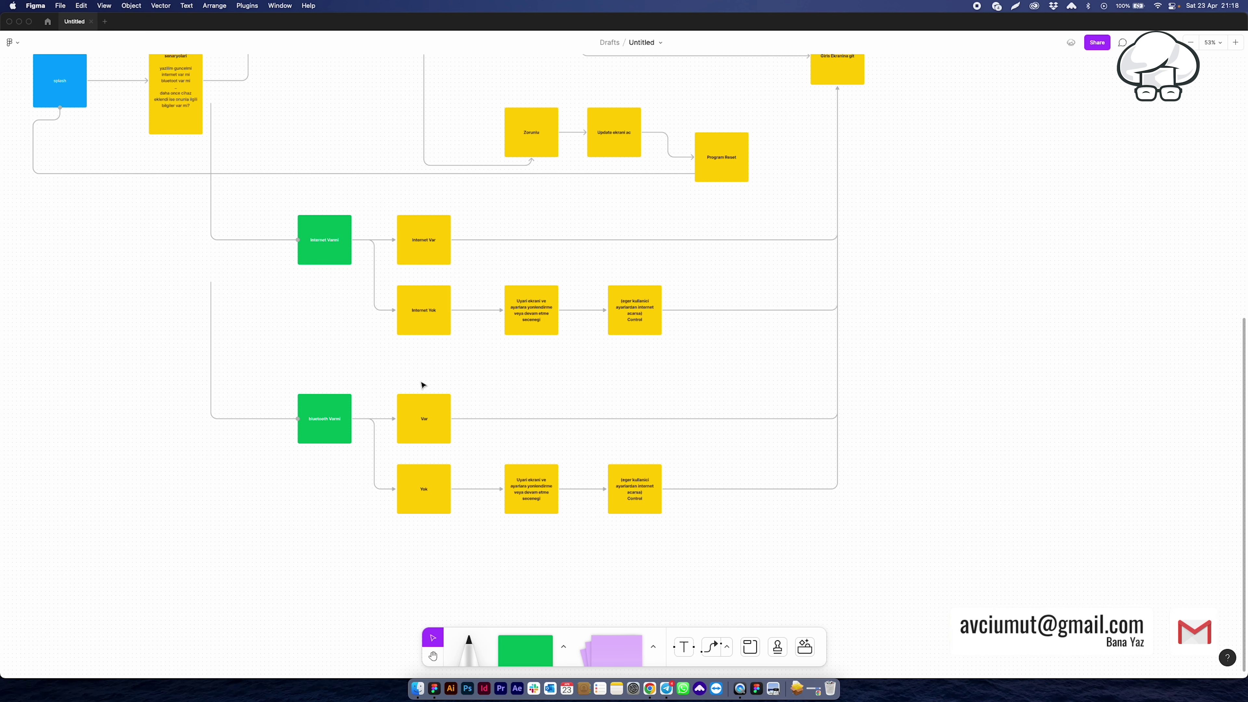
drag(267, 340, 287, 384)
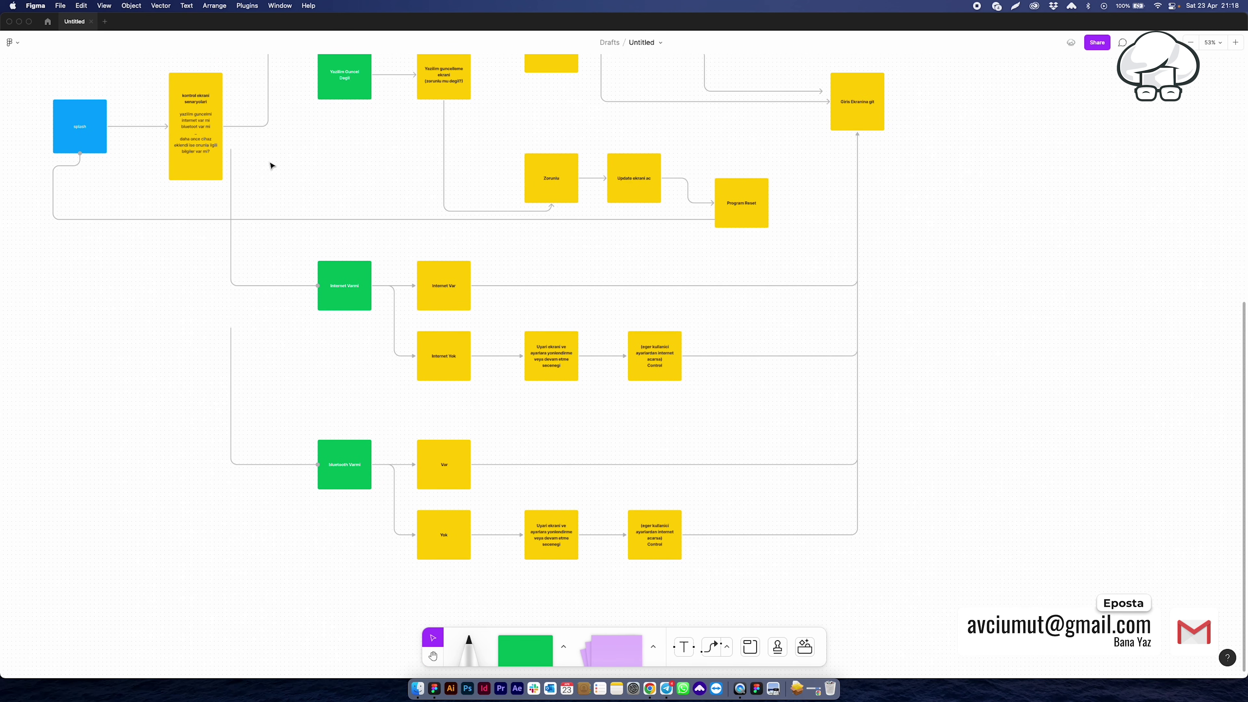
click(194, 152)
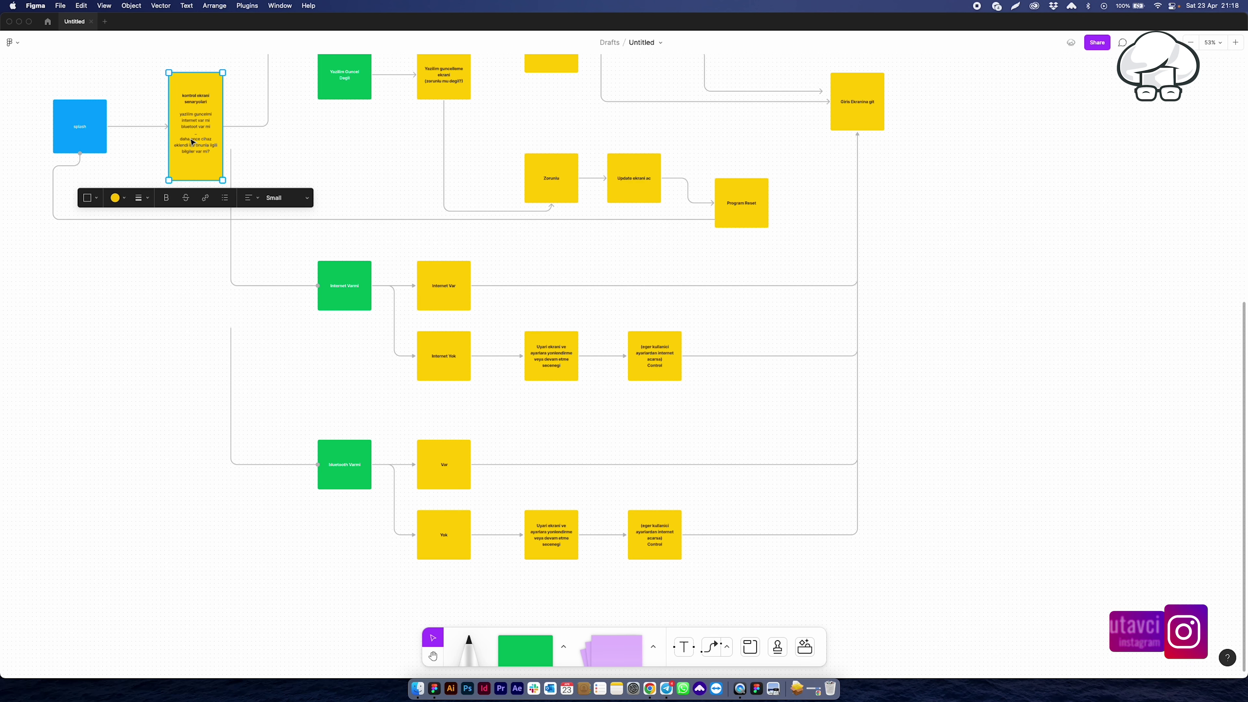
scroll(187, 153, up, 5)
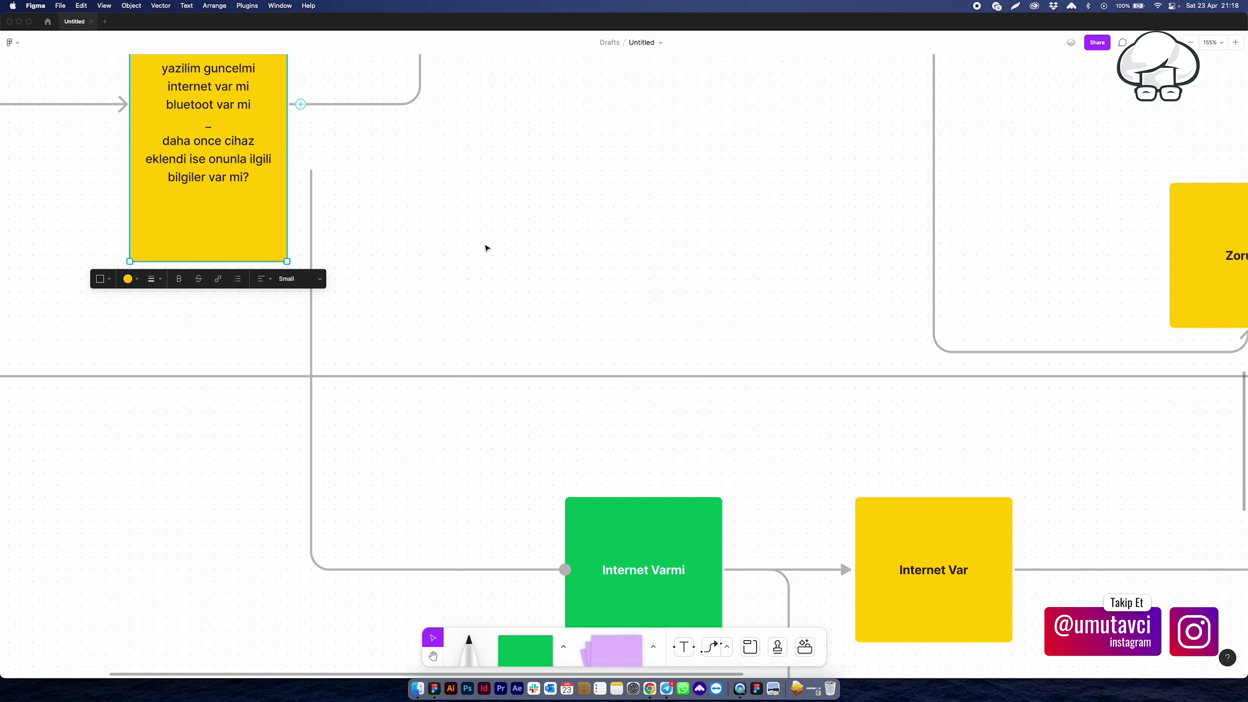
click(480, 252)
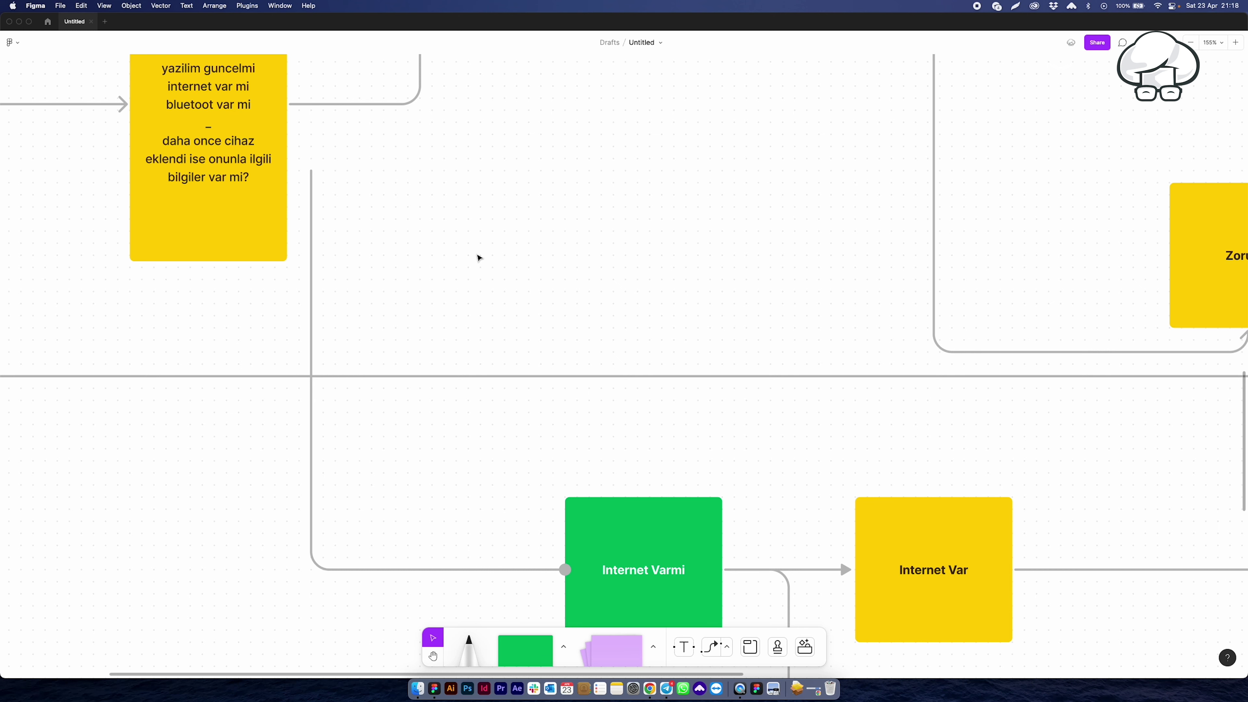
scroll(501, 256, down, 5)
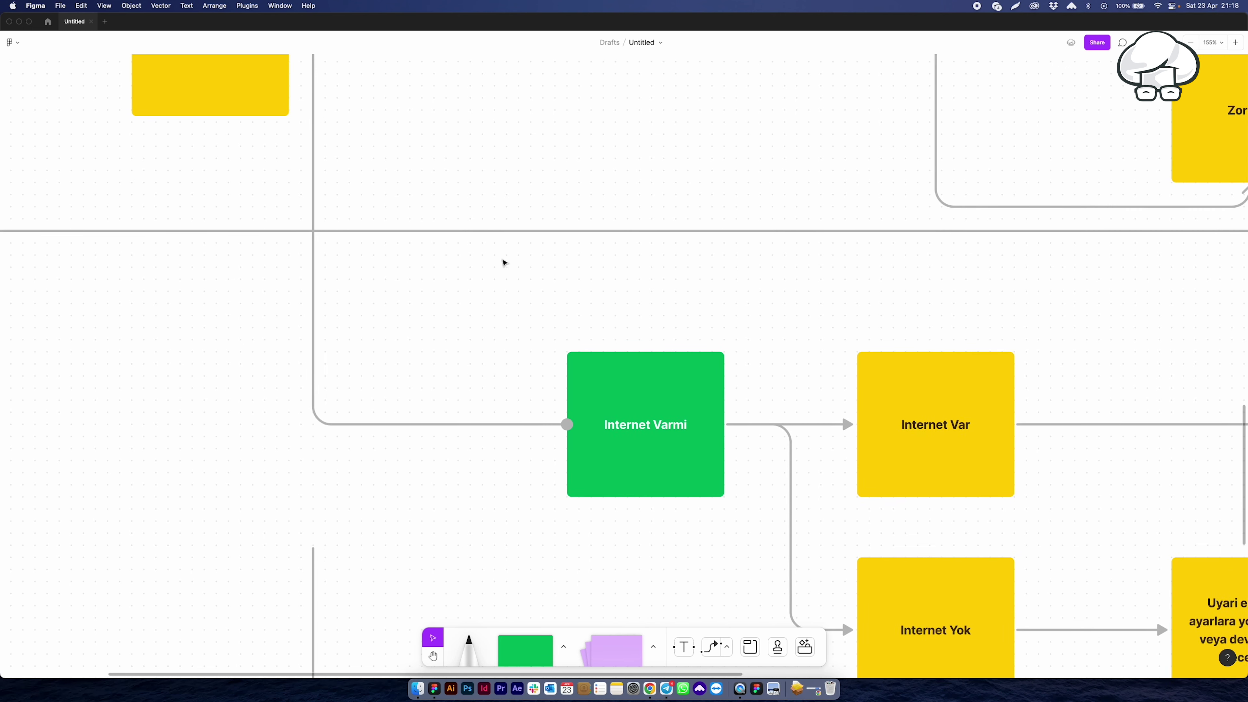
scroll(498, 285, down, 5)
scroll(497, 295, down, 3)
key(h)
mouse_move(695, 379)
mouse_down()
mouse_move(463, 348)
mouse_move(635, 413)
mouse_move(569, 418)
mouse_move(536, 376)
mouse_up()
mouse_move(760, 362)
mouse_down()
mouse_move(704, 366)
mouse_move(780, 345)
mouse_up()
key(v)
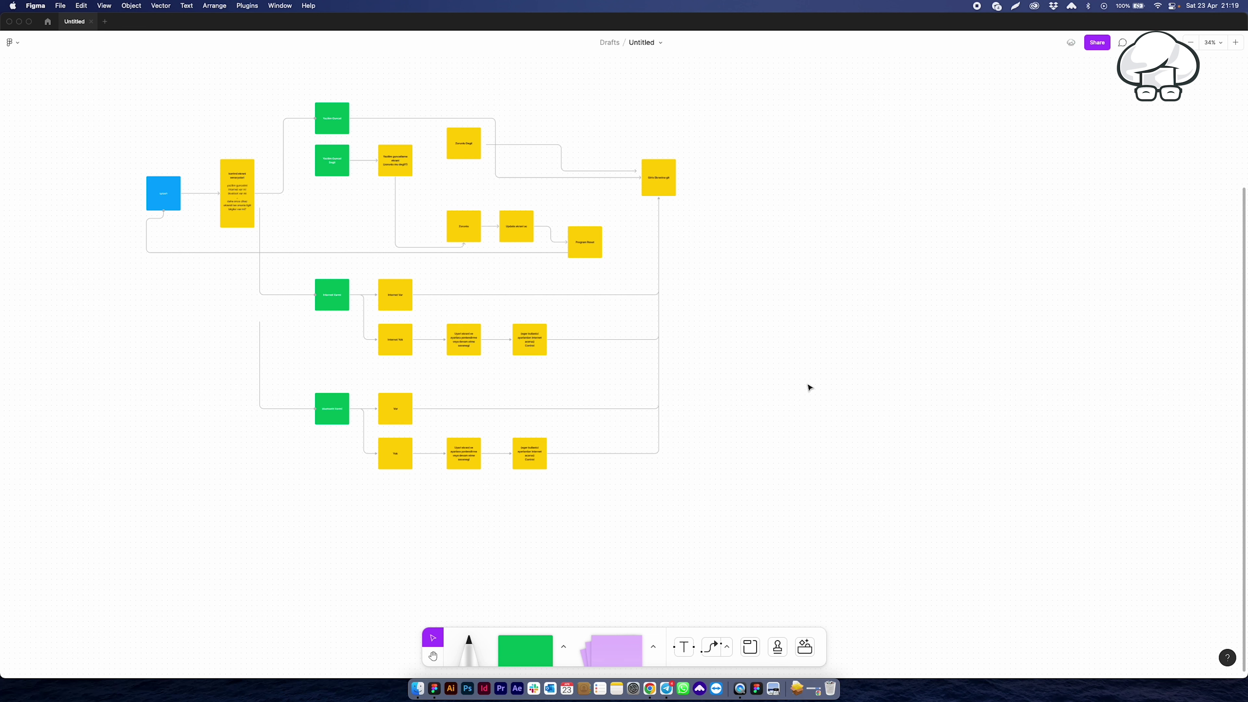
ctrl+scroll(809, 387, down, 5)
scroll(432, 154, left, 10)
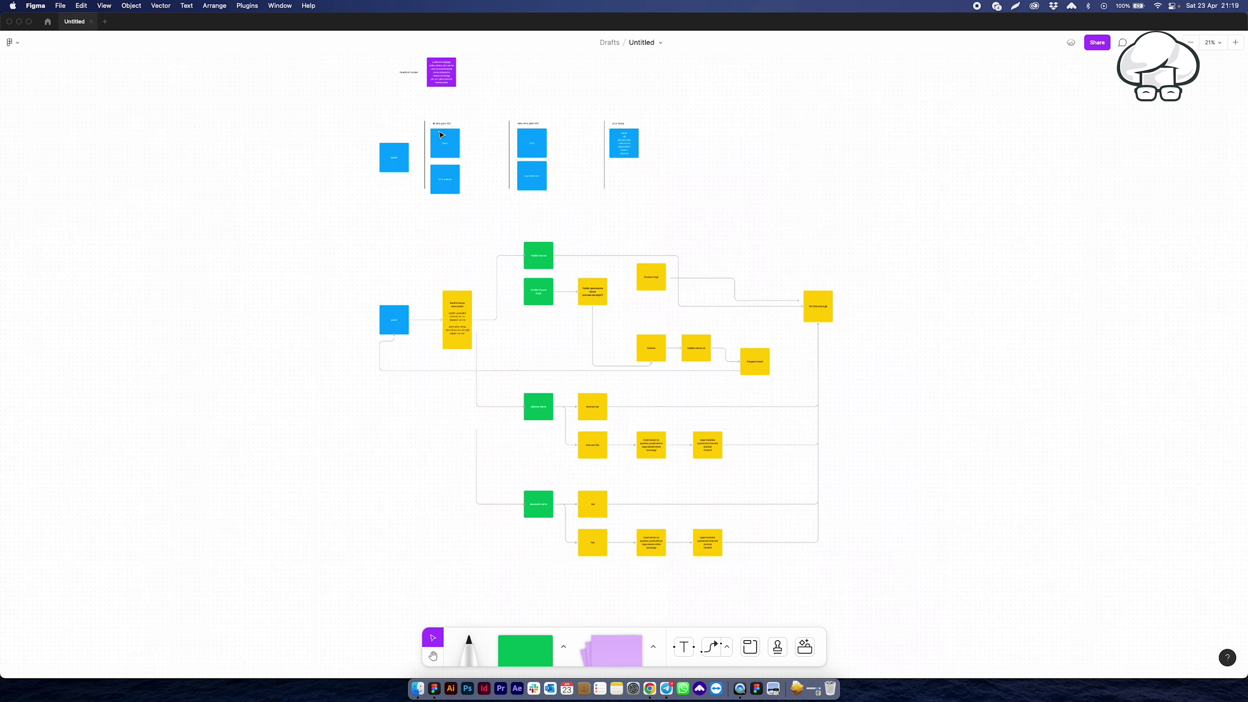
ctrl+scroll(441, 135, up, 10)
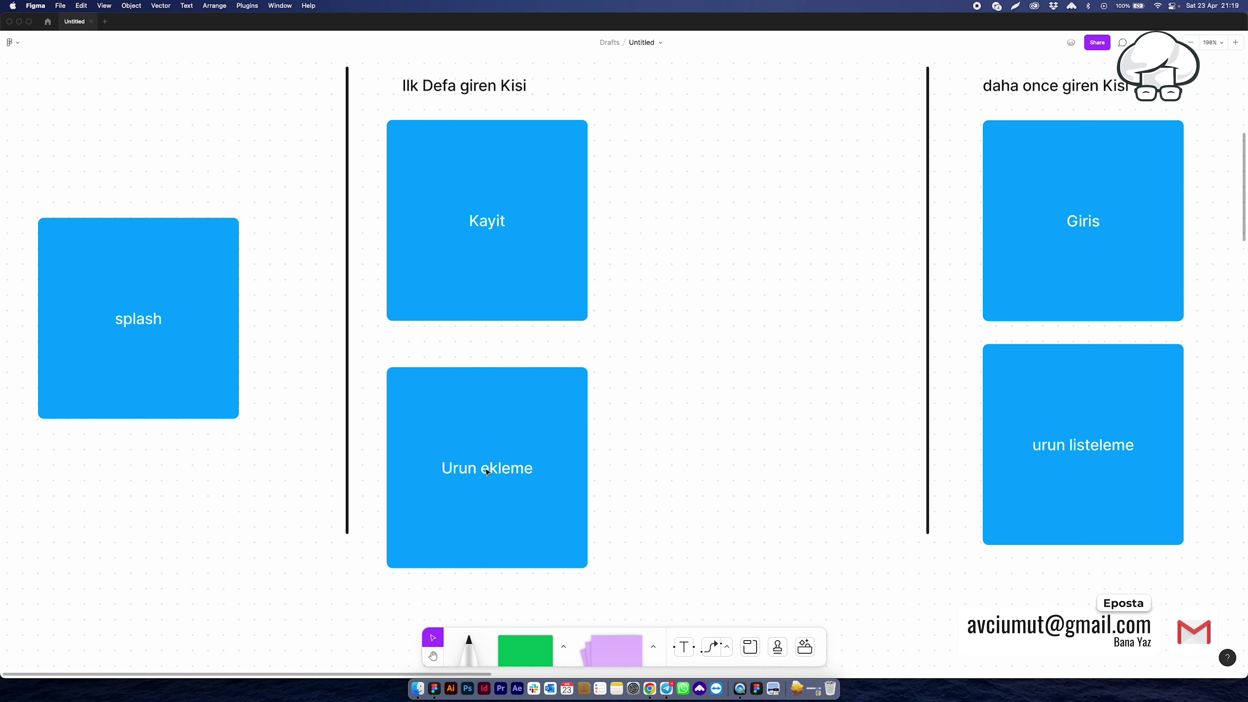
ctrl+scroll(626, 440, down, 5)
ctrl+scroll(624, 437, down, 5)
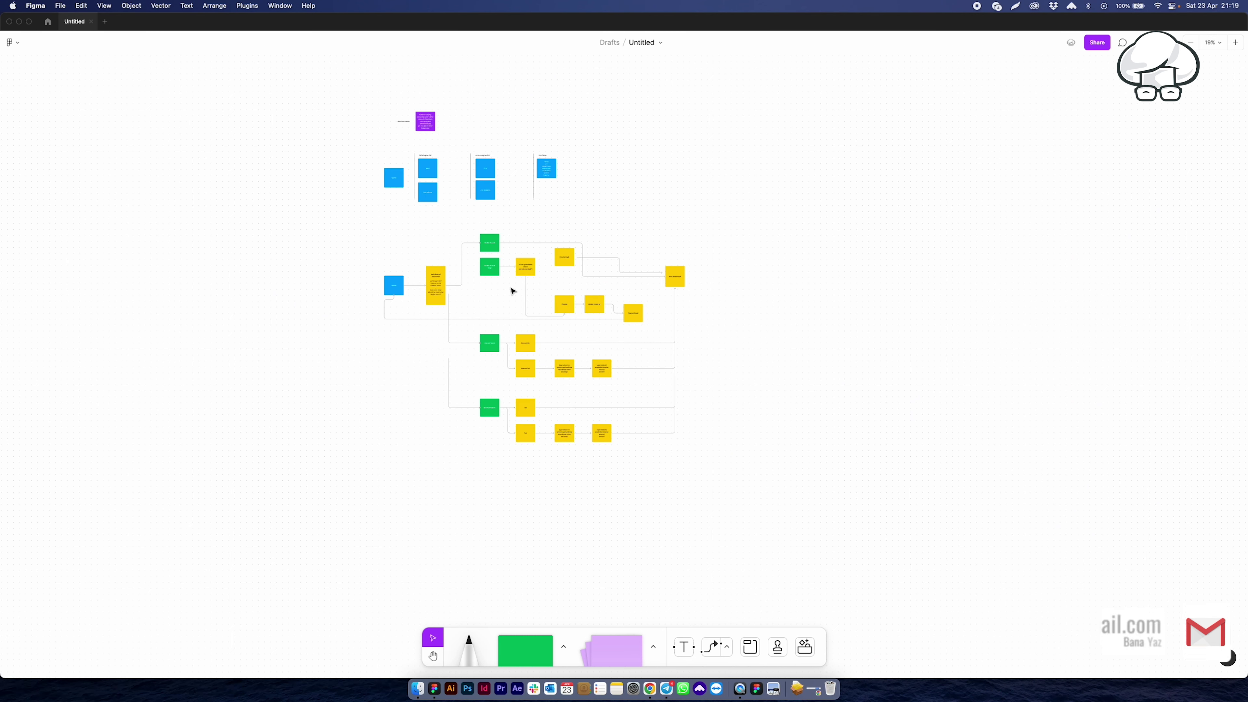
click(431, 197)
click(466, 222)
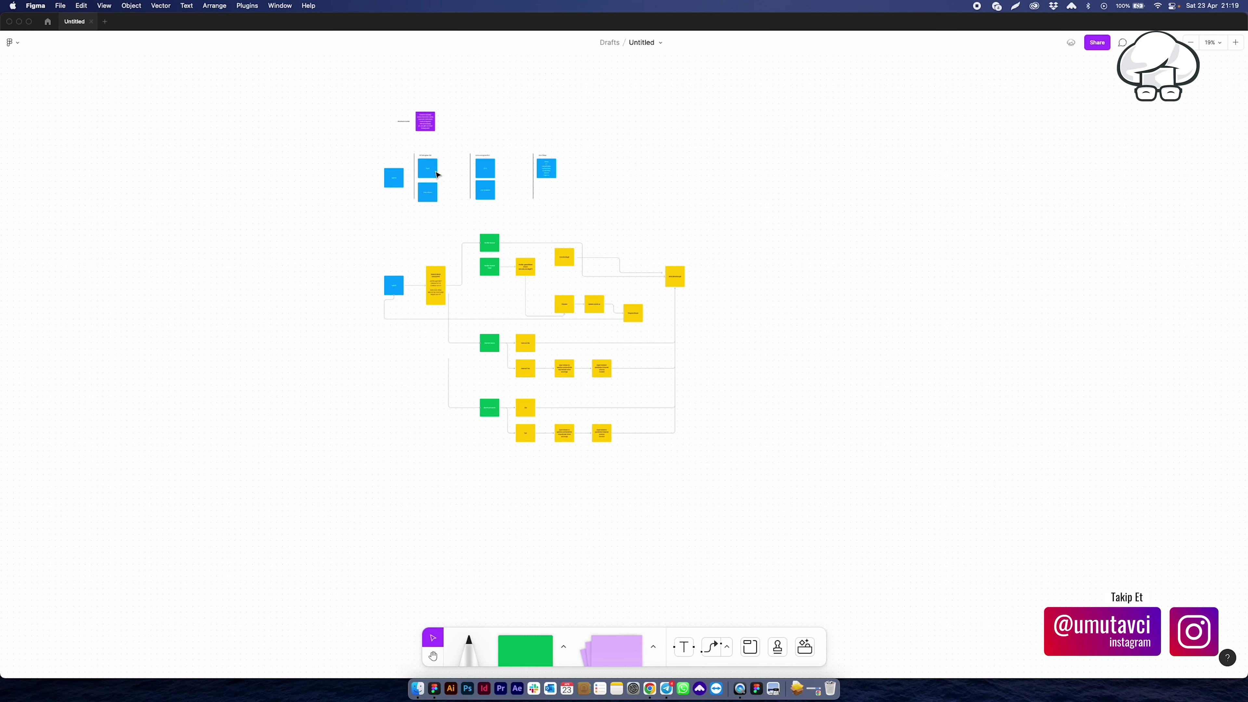
Step: Draw a connector below the flowchart ending in a new sticky labelled 'Kullanici Giris / Kayit'
drag(427, 173, 393, 539)
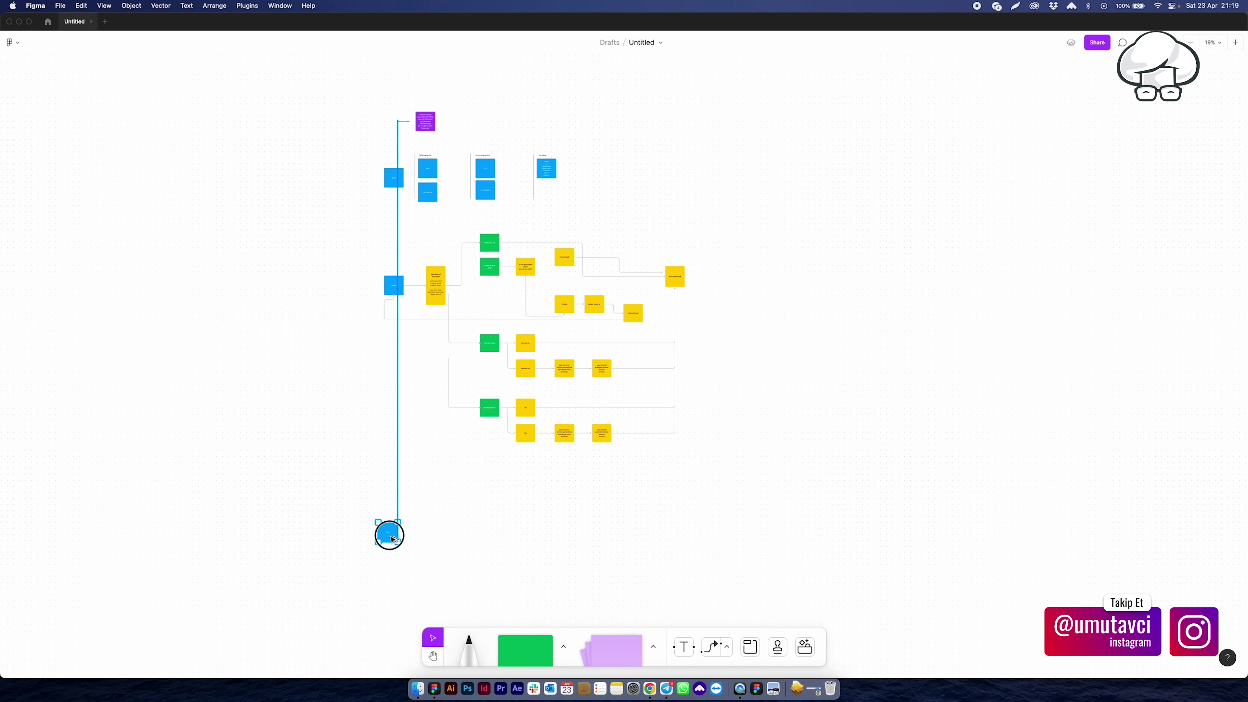
key(shift+2)
text(Kullanic)
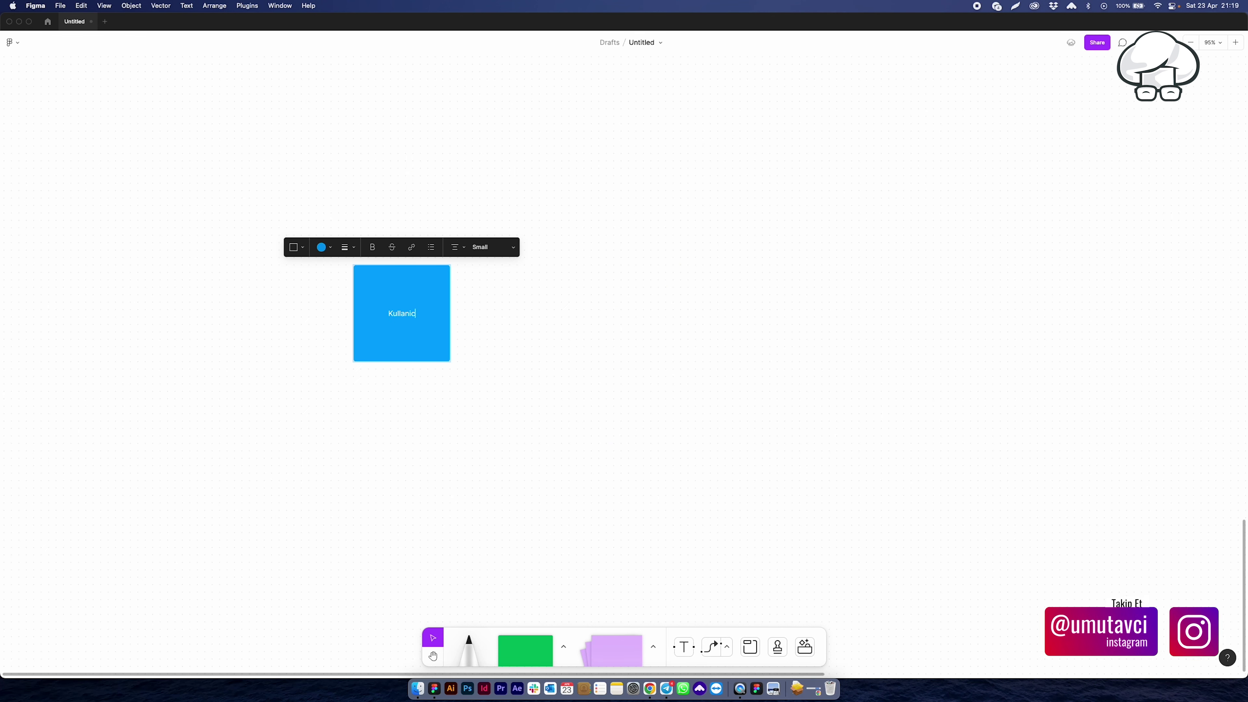
text(i Giris)
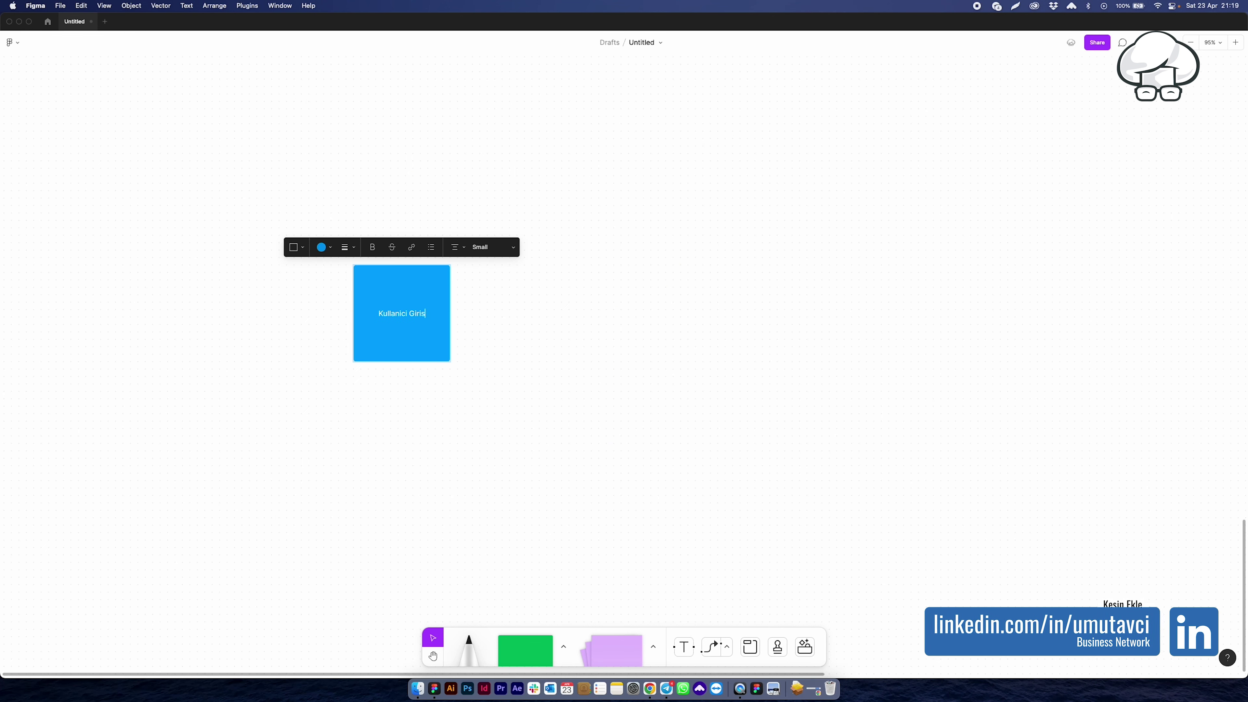
text( /)
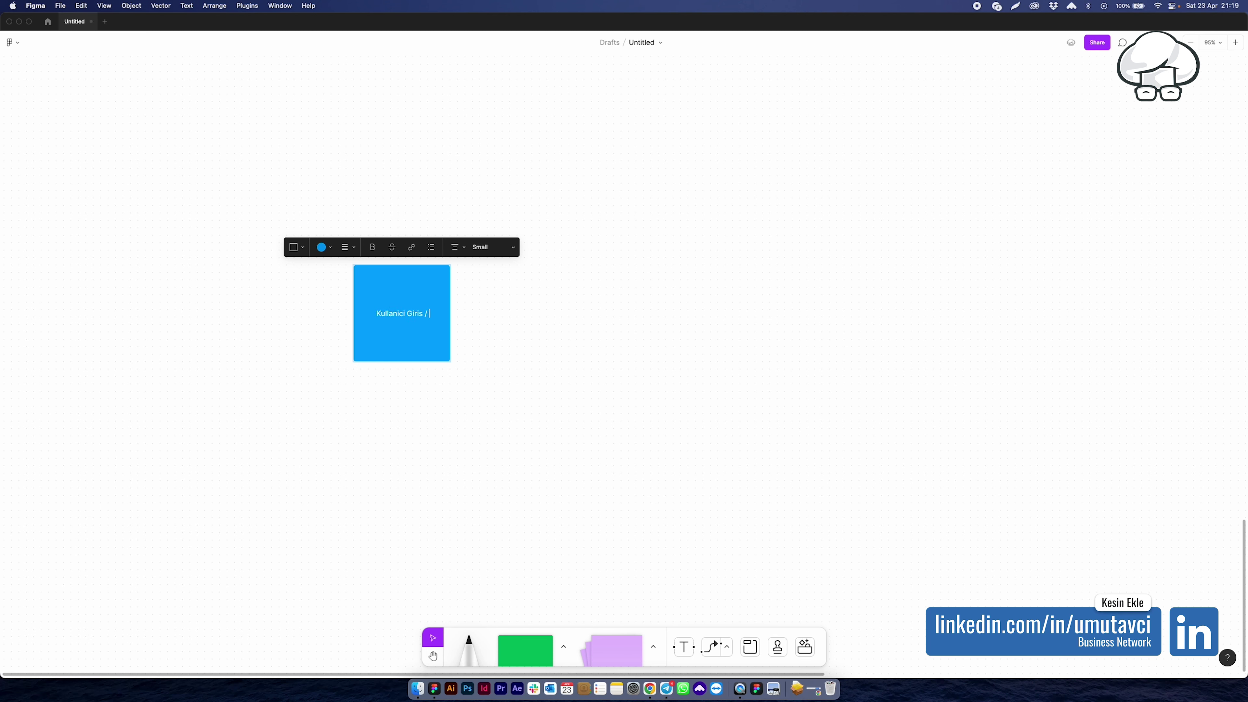
text( Kayit)
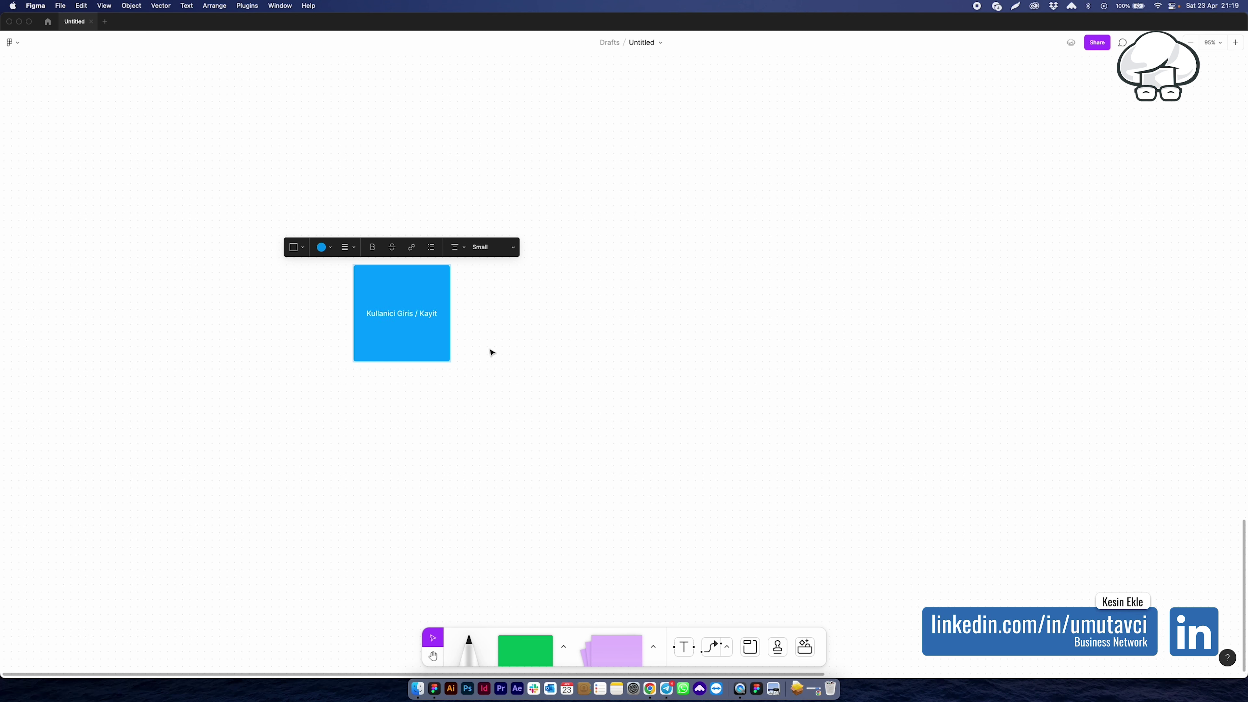
click(515, 394)
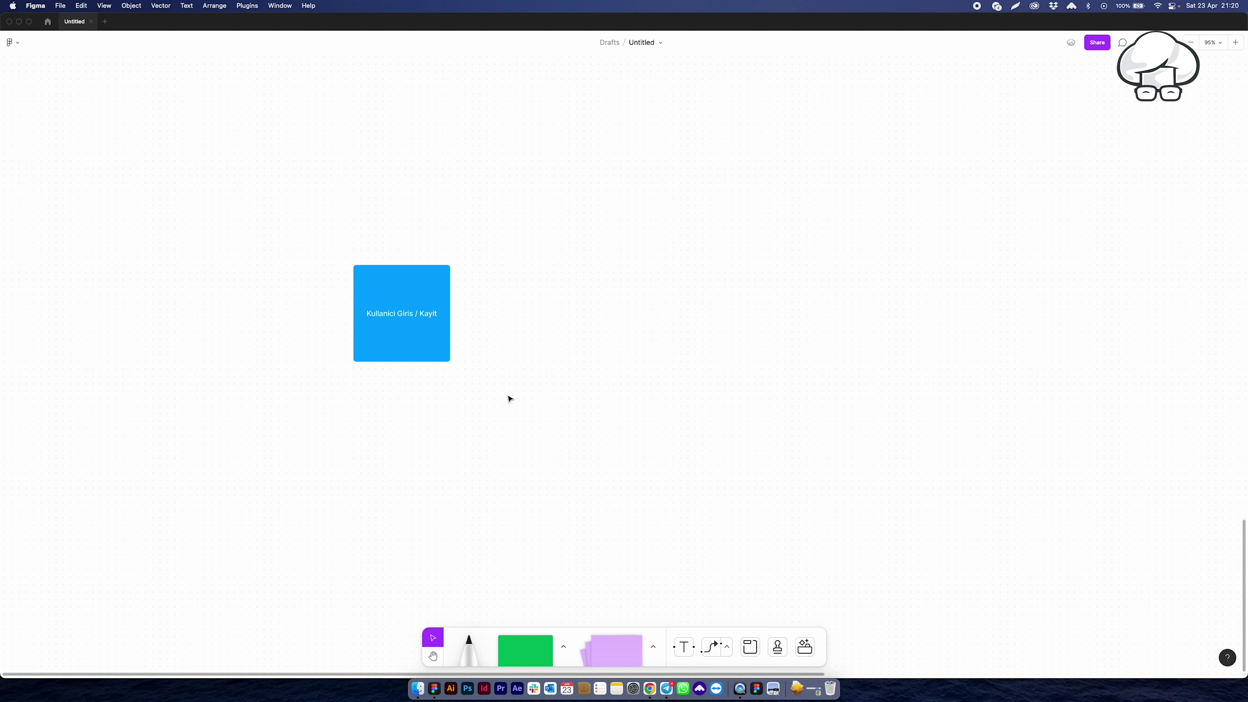
scroll(510, 399, down, 5)
scroll(490, 370, up, 2)
scroll(491, 377, up, 3)
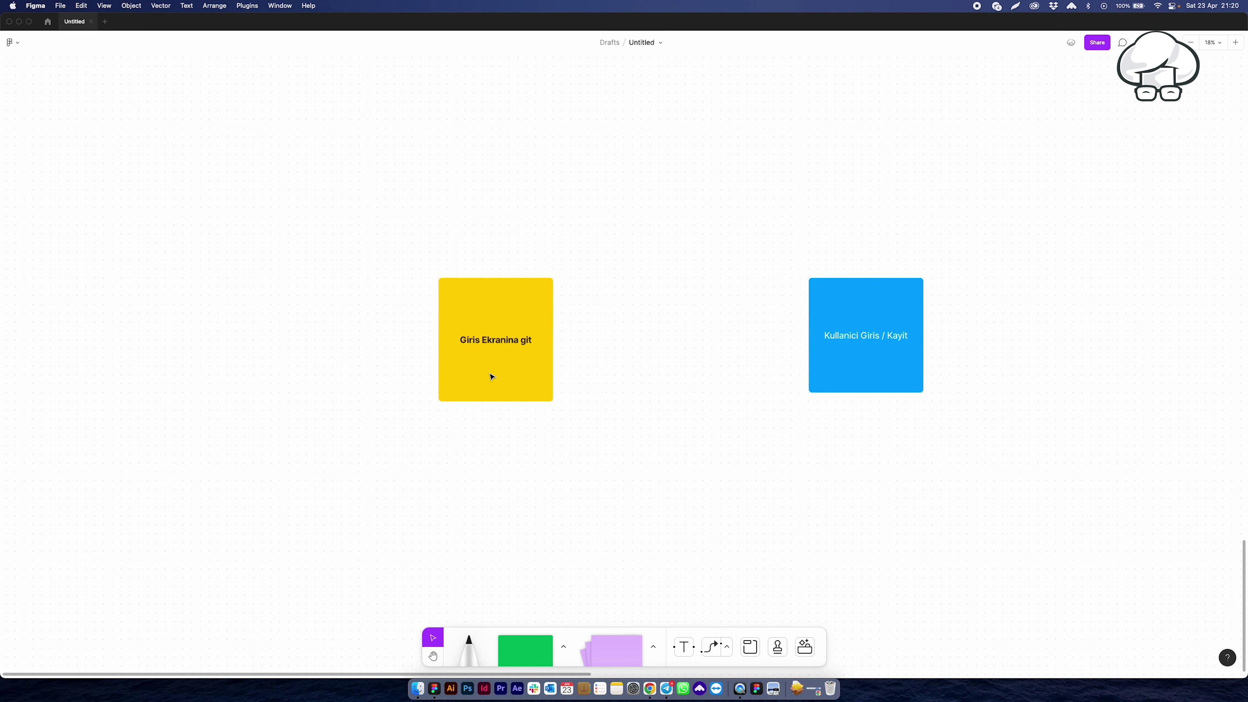
Step: Replace the yellow sticky's text with the 'kayitli mi' and 'guvenlik ayarlari' questions
double_click(492, 376)
text(K)
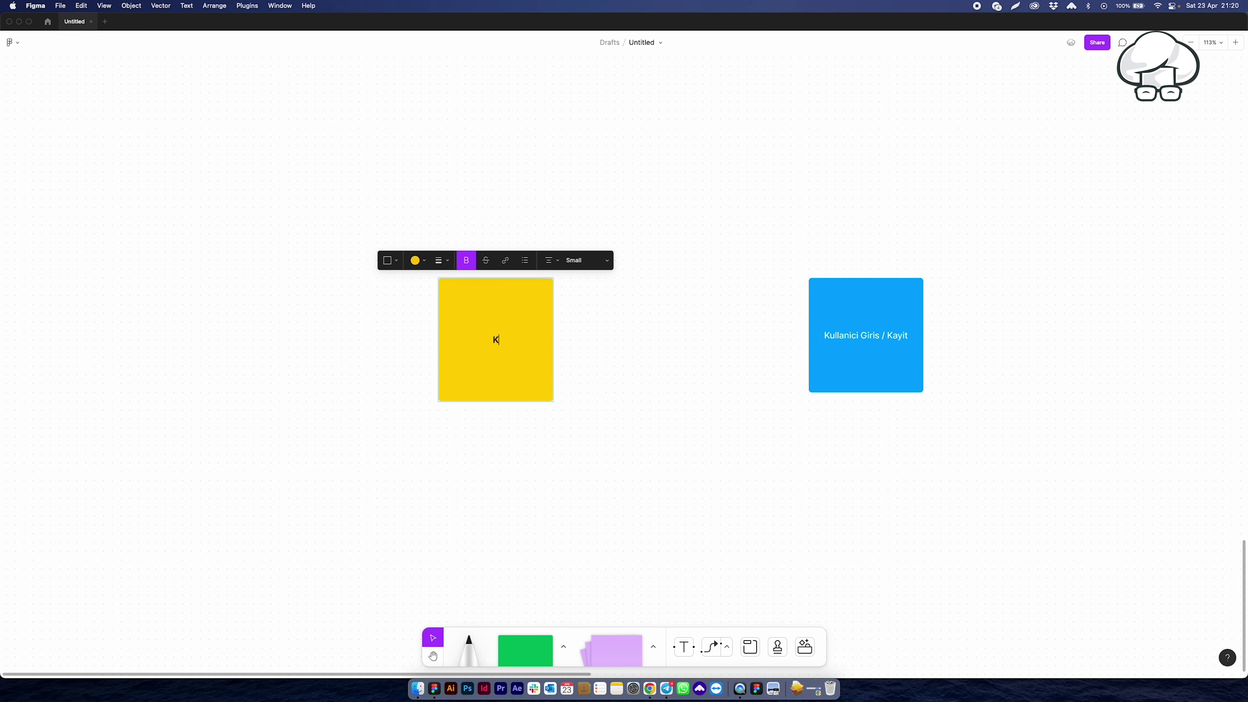
text(ullanici giris y)
key(BackSpace)
key(BackSpace)
key(BackSpace)
key(BackSpace)
key(BackSpace)
key(BackSpace)
key(BackSpace)
text(kayitli mi daha once giris yapti mi)
key(Return)
text(guvenlik ayarlari nele)
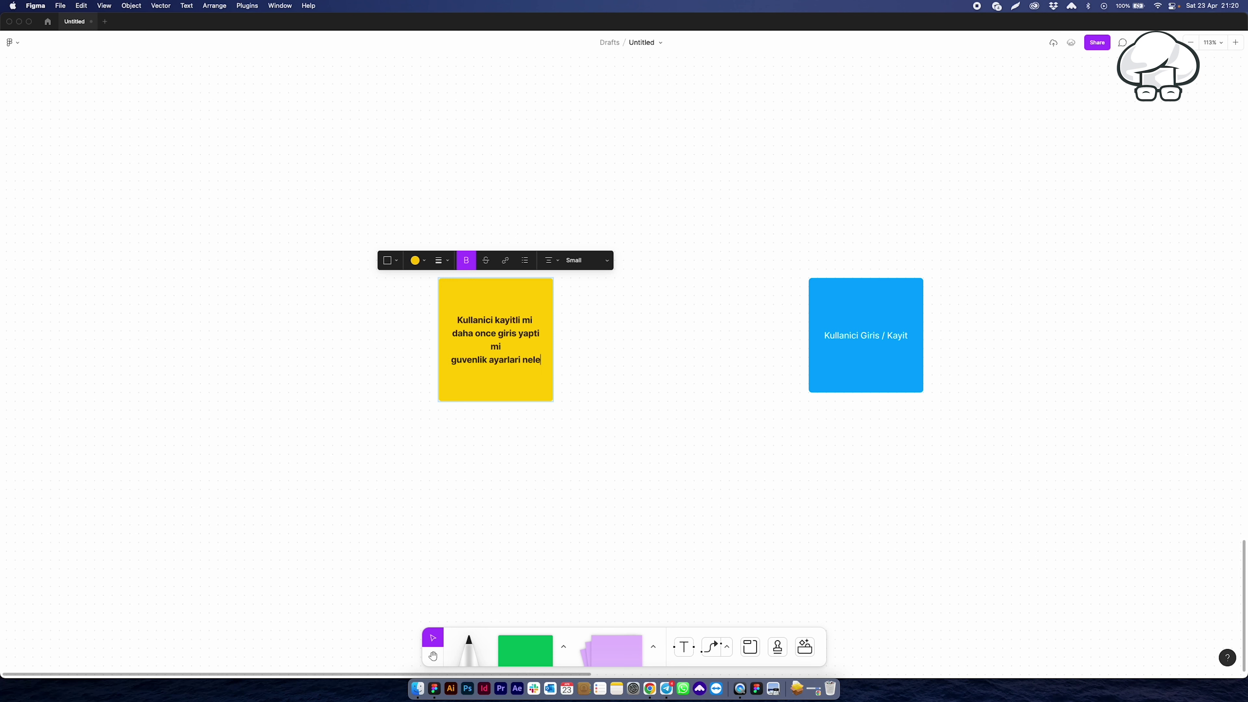
text(re izin veriyor)
click(614, 476)
Step: Draw a straight arrow from the question sticky to the 'Kullanici Giris / Kayit' box
click(548, 375)
drag(566, 339, 810, 337)
click(595, 428)
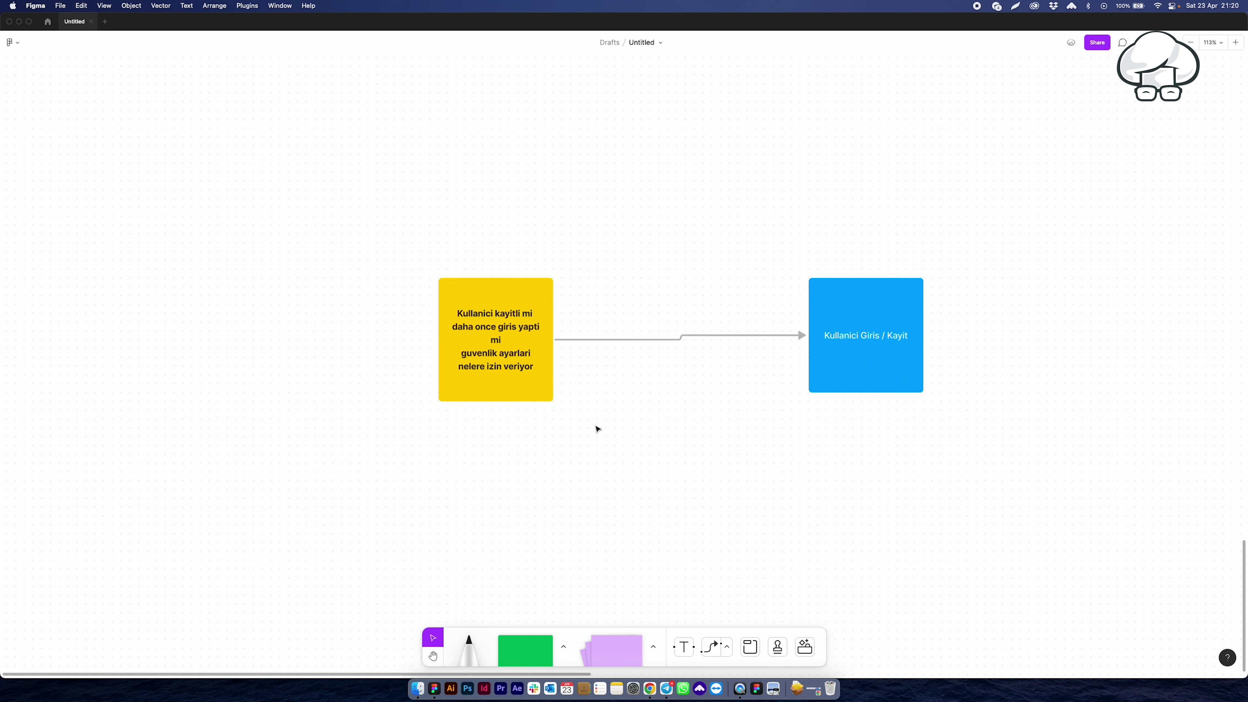
drag(528, 392, 537, 387)
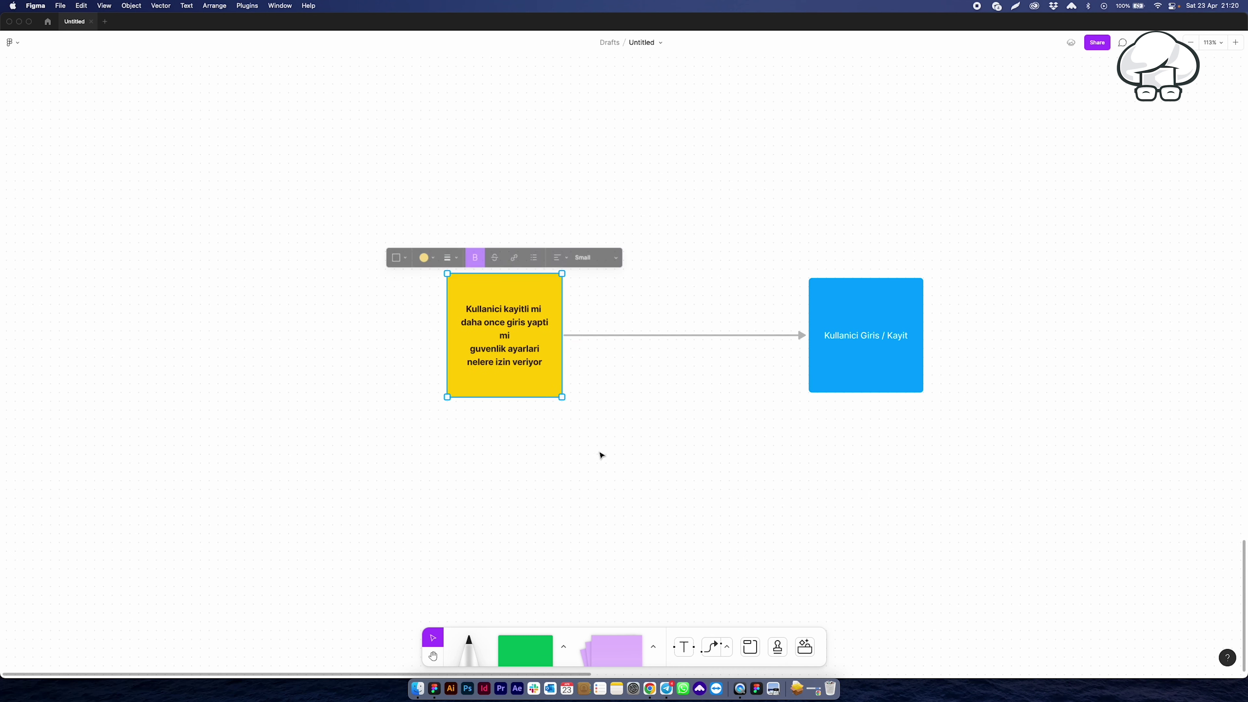
click(760, 479)
drag(760, 479, 490, 482)
click(628, 375)
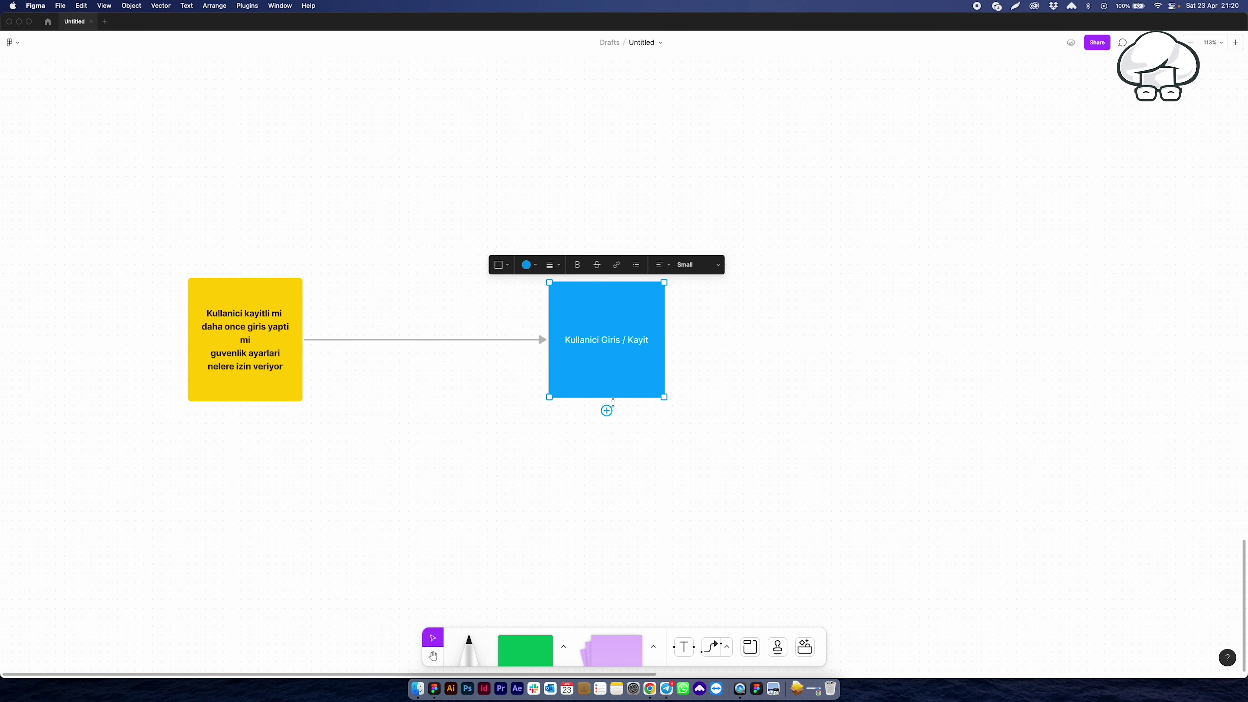
click(270, 388)
scroll(807, 348, down, 5)
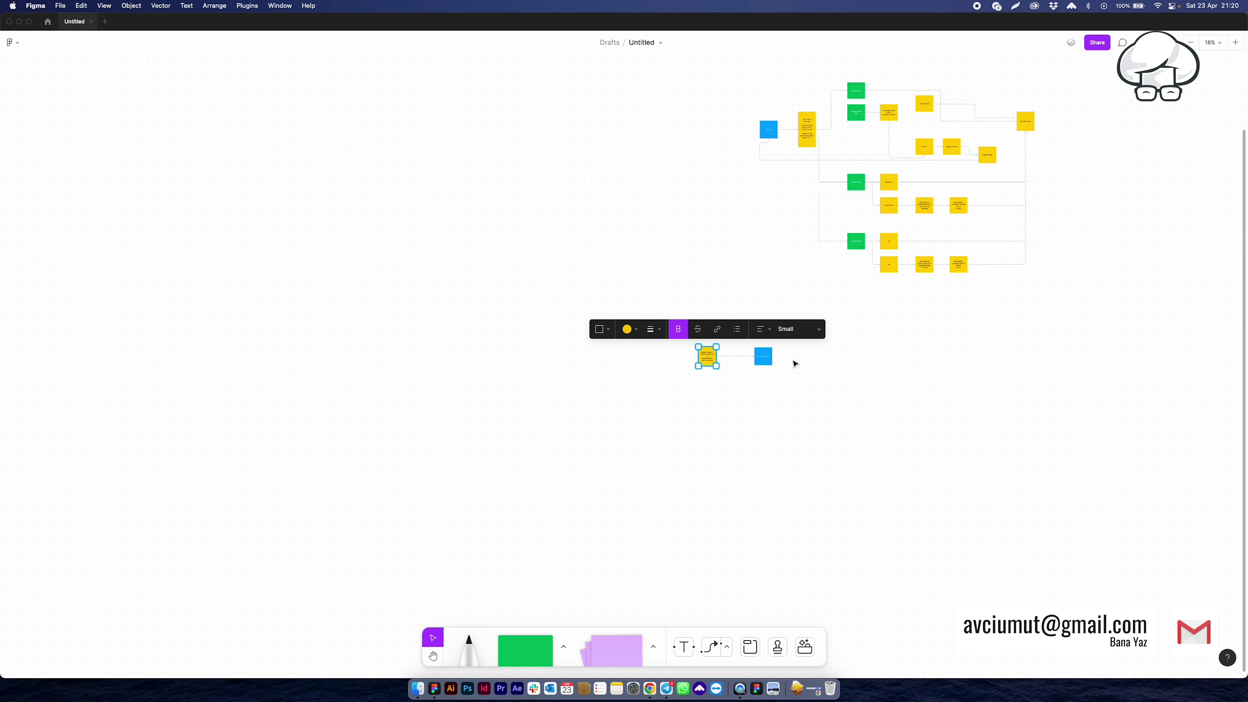
Step: Change the question sticky's fill from yellow to green
scroll(794, 359, up, 5)
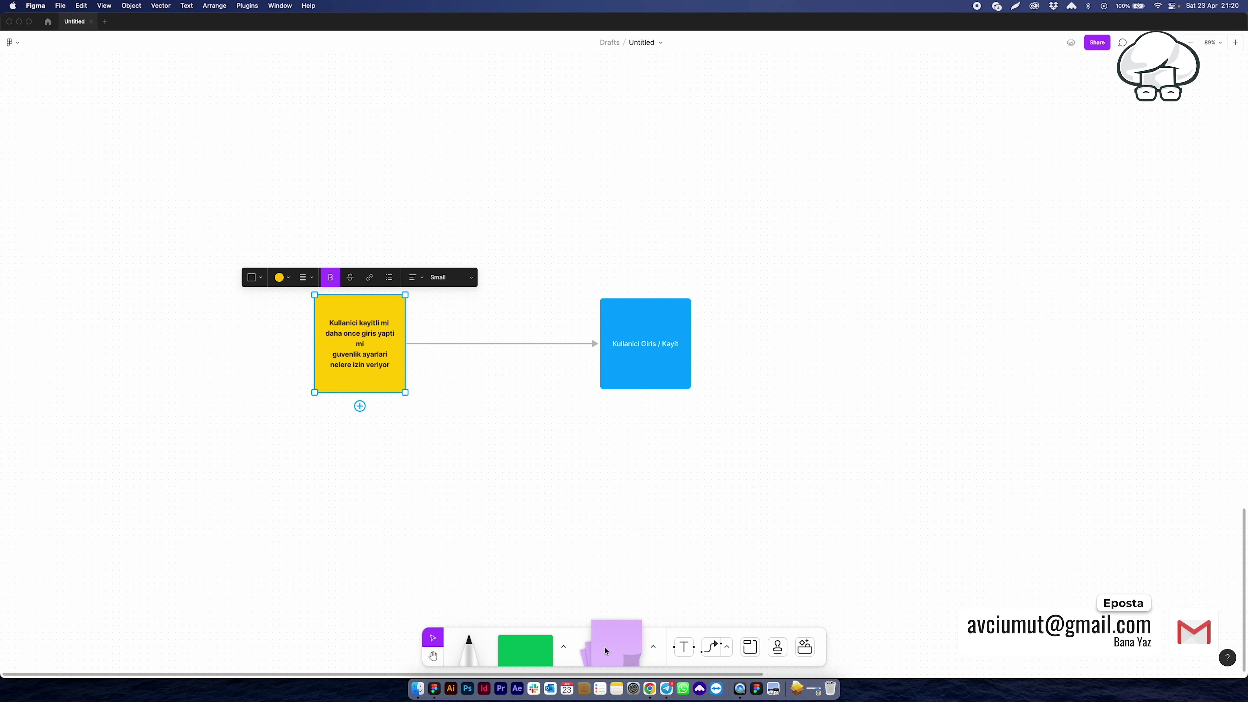
click(287, 283)
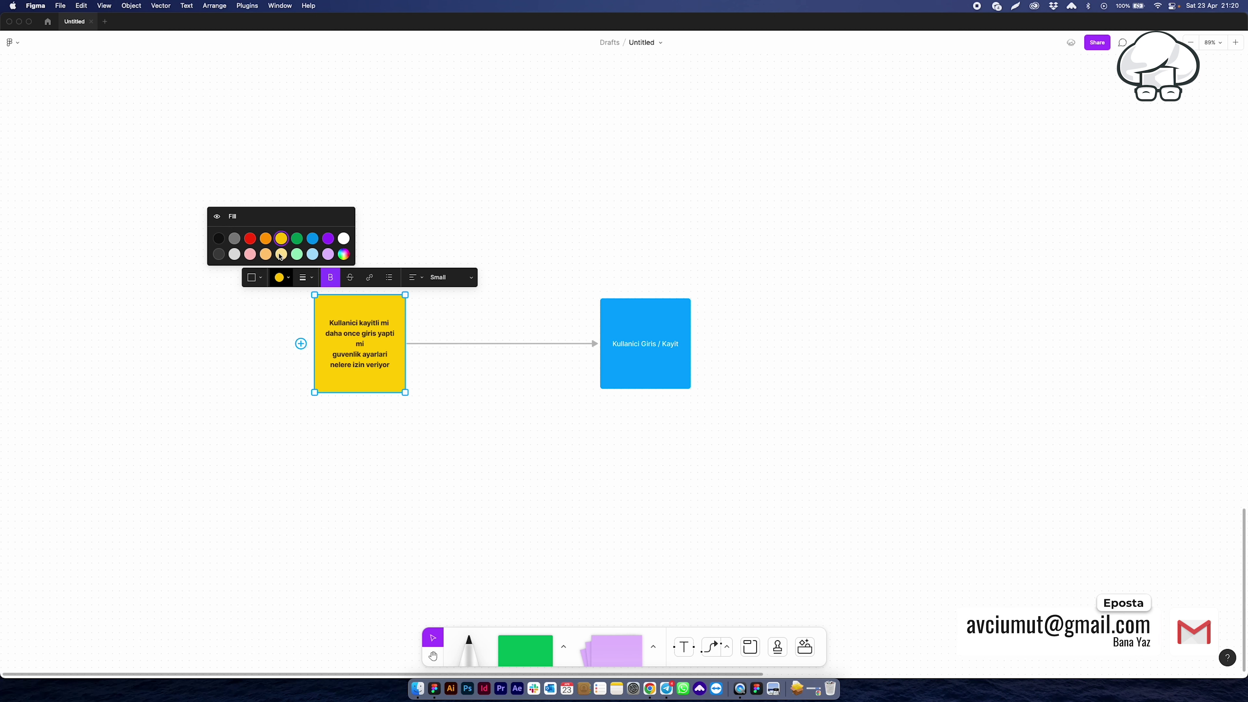
click(296, 238)
click(572, 492)
Step: Move the green sticky, its arrow and the login box up beside the main flowchart
key(h)
drag(847, 305, 682, 476)
scroll(727, 404, down, 10)
drag(679, 413, 523, 395)
key(v)
drag(413, 387, 613, 406)
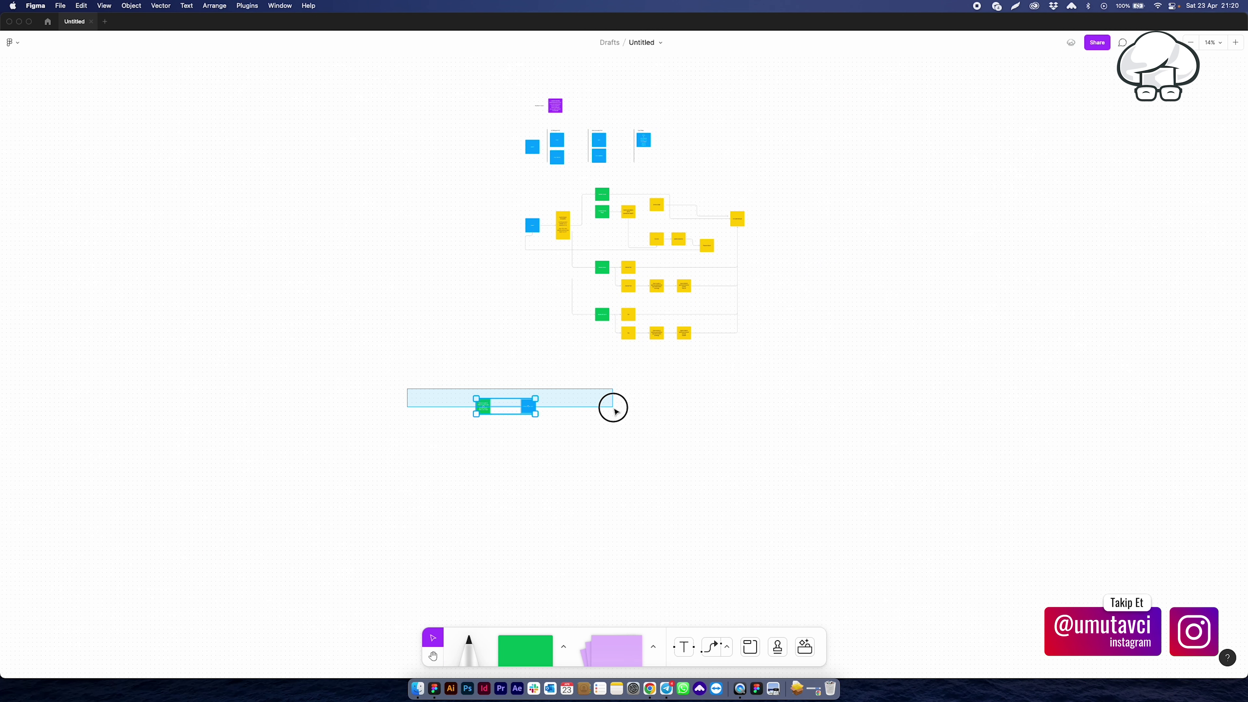
mouse_move(532, 406)
mouse_down()
mouse_move(601, 390)
mouse_move(587, 384)
mouse_up()
click(666, 407)
scroll(643, 407, up, 5)
scroll(585, 337, up, 2)
drag(585, 337, 506, 561)
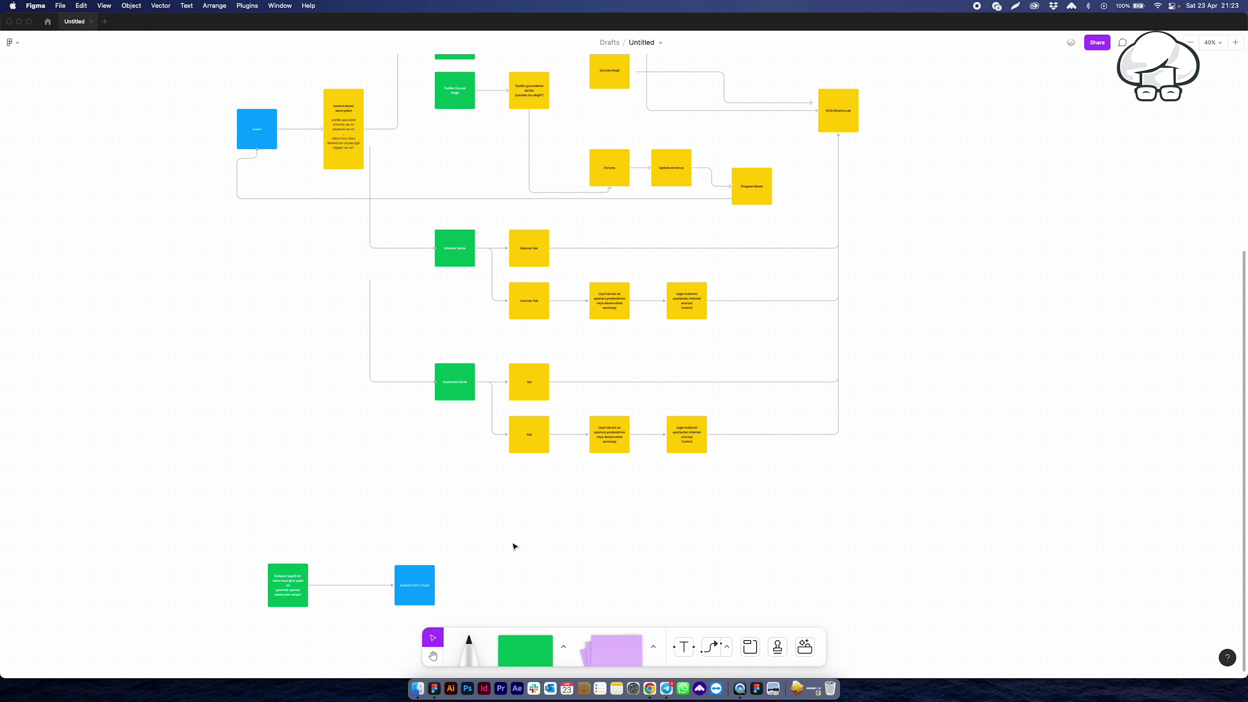
Step: Pan around and check the green question box's new placement
scroll(408, 398, down, 5)
ctrl+scroll(388, 403, up, 5)
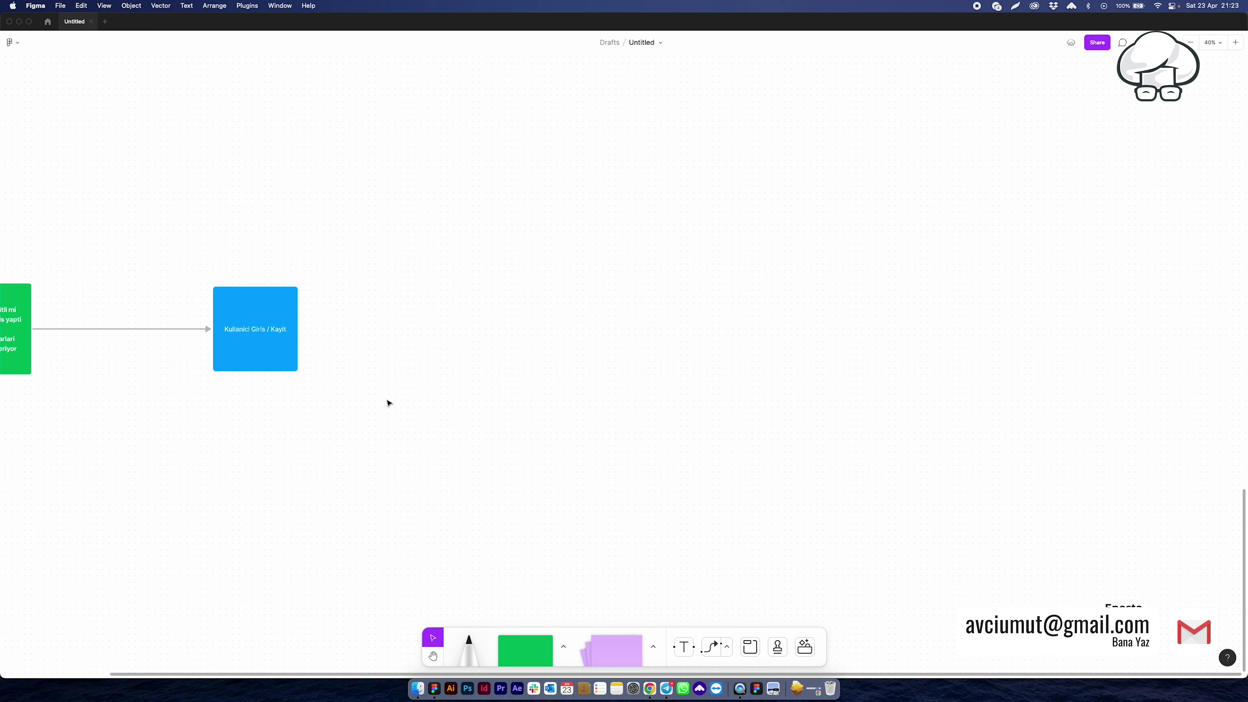
scroll(388, 403, left, 5)
click(206, 383)
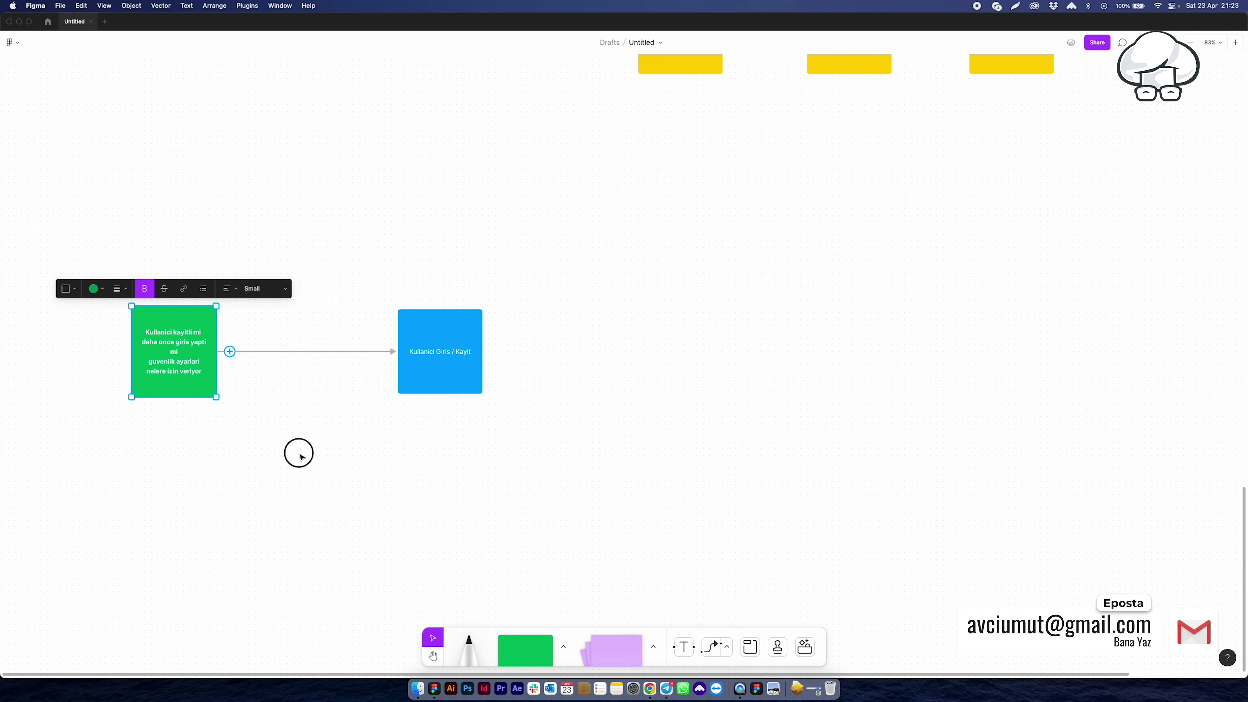
click(300, 454)
ctrl+scroll(157, 404, up, 2)
scroll(157, 404, up, 5)
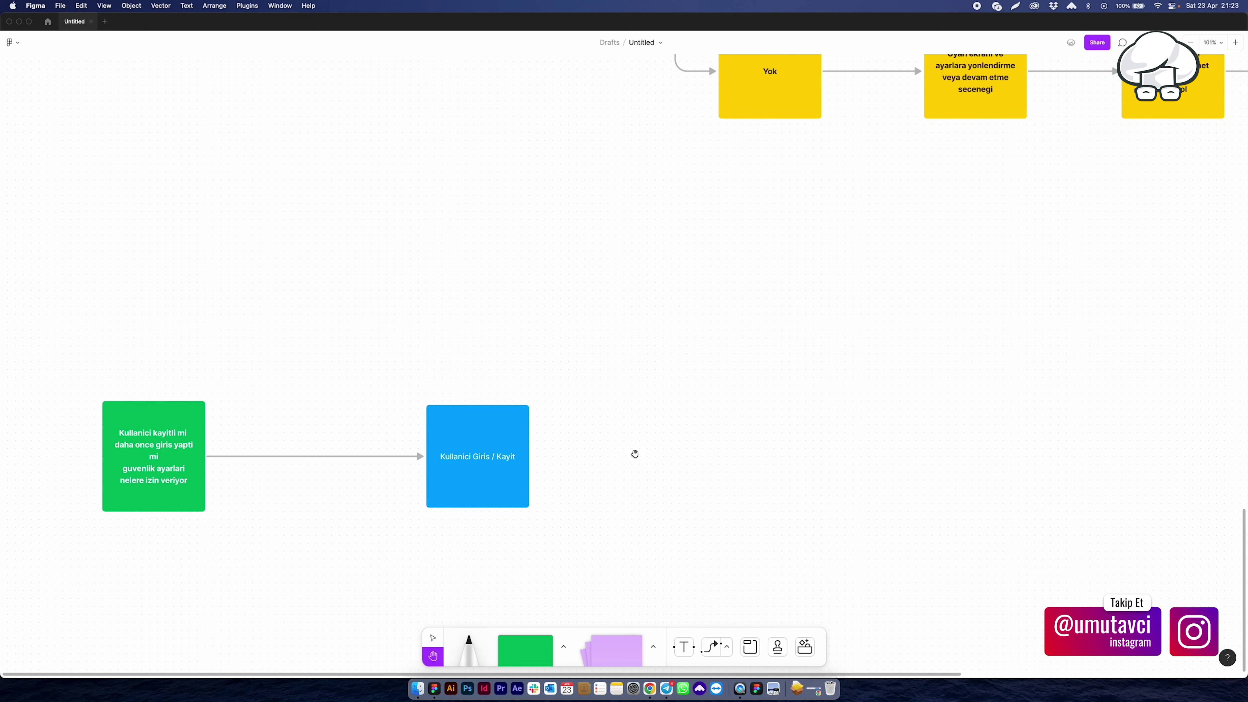
Step: Move the login box further right and delete its arrow from the green box
click(494, 497)
drag(484, 499, 937, 504)
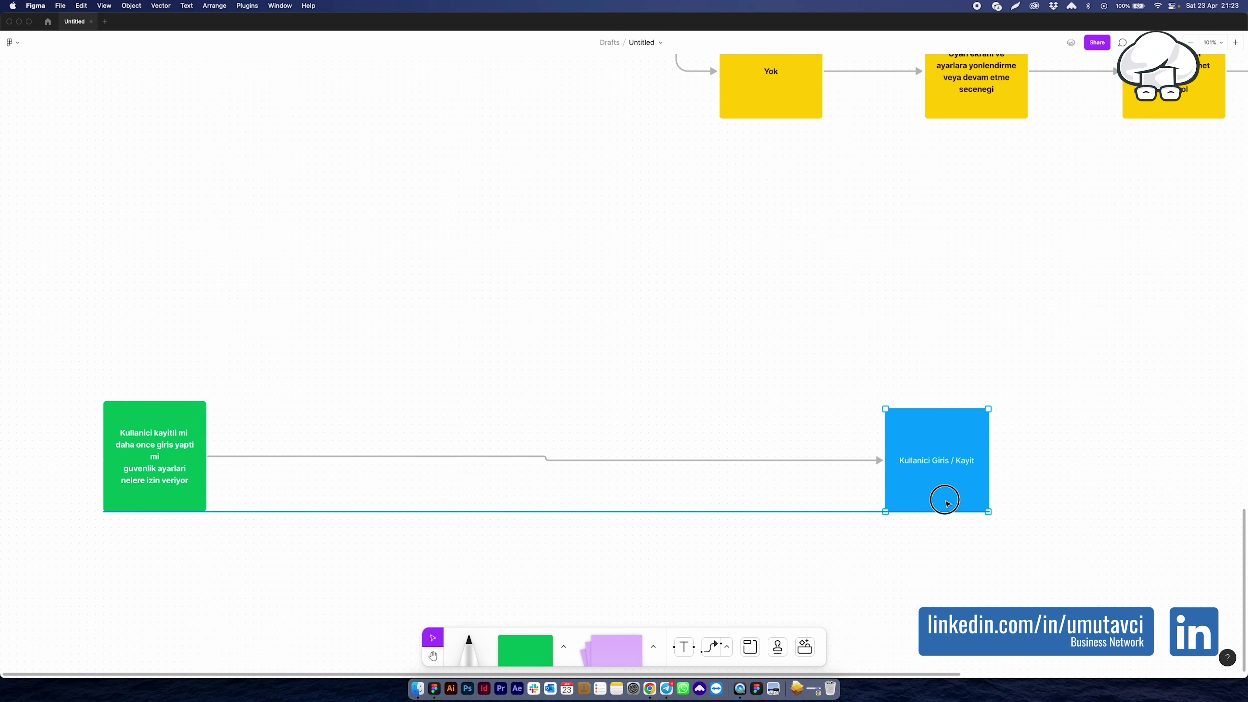
drag(937, 503, 953, 500)
click(628, 456)
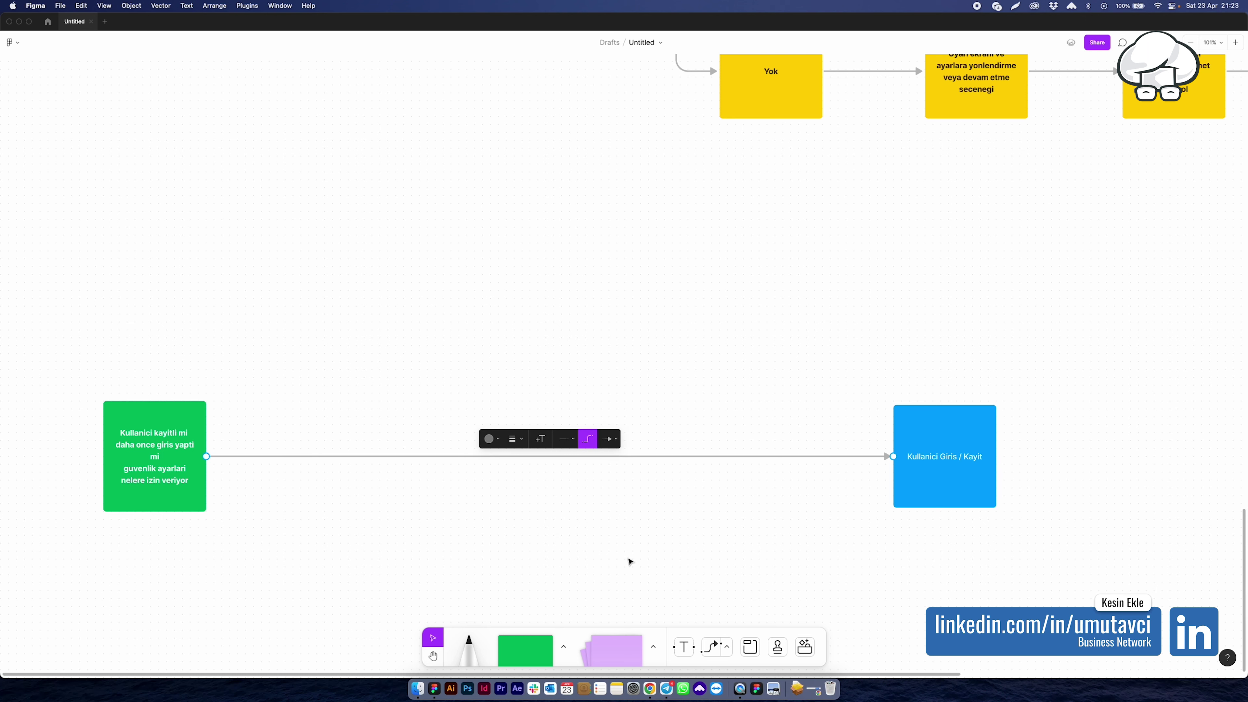
key(Delete)
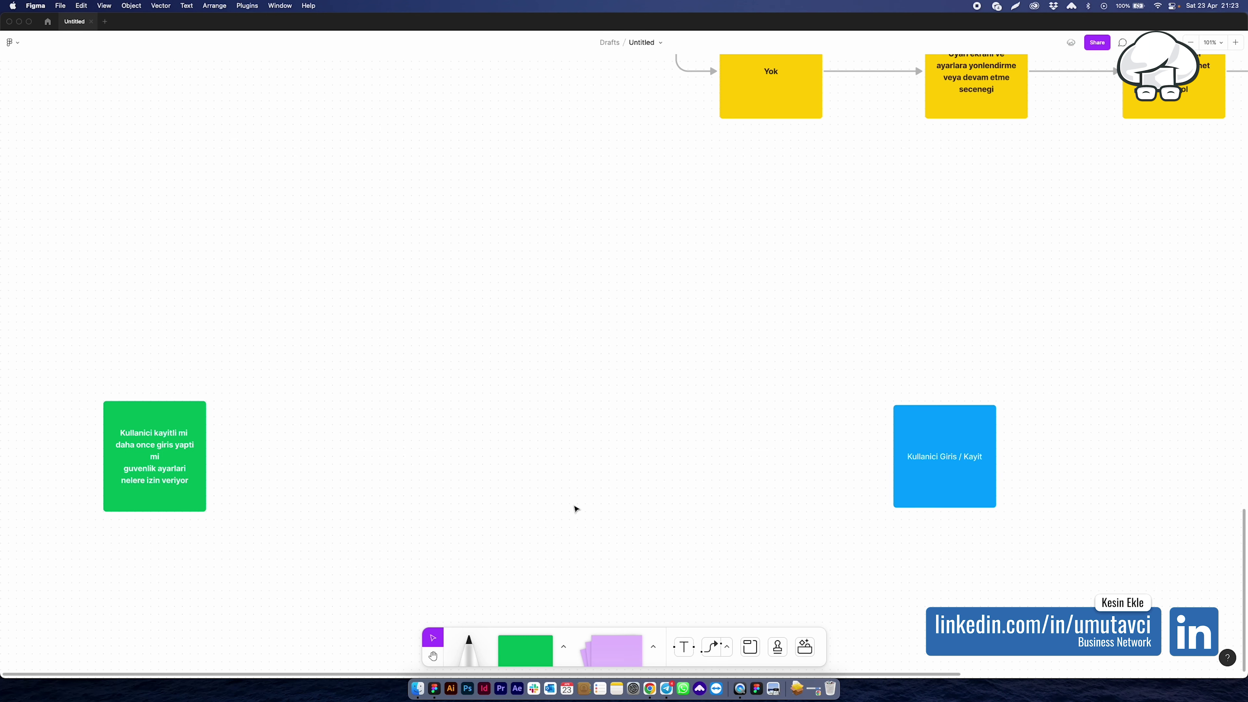
Step: Copy a Yok sticky between them and retype it as 'Kullanici Kayitli Degil yada cihazda cache yok'
key(h)
mouse_move(532, 501)
mouse_down()
mouse_move(688, 477)
mouse_move(291, 500)
mouse_move(535, 454)
mouse_up()
scroll(357, 357, left, 3)
key(v)
scroll(850, 291, up, 5)
drag(837, 301, 473, 560)
click(688, 535)
scroll(621, 376, down, 5)
double_click(470, 347)
text(Kullanici Kayitli Degil yada cihazda cache)
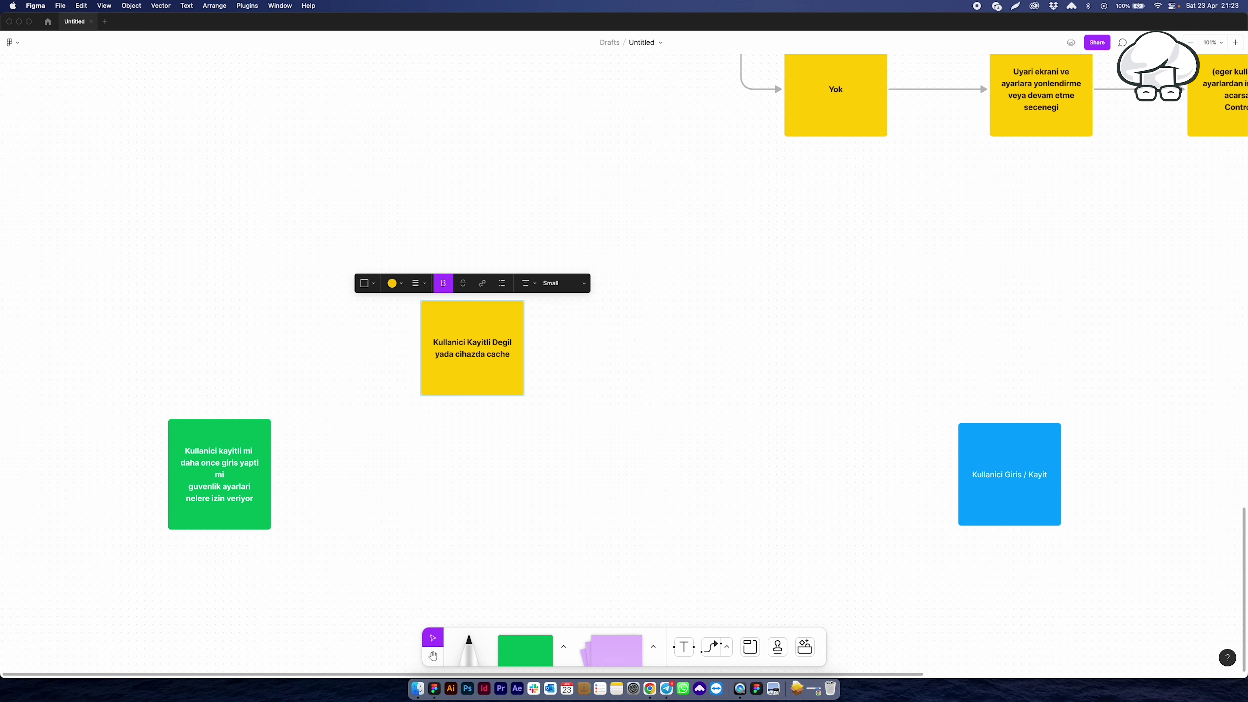
text( yok)
Step: Draw an arrow from the 'Kullanici Kayitli Degil…' sticky into the top of the login box
click(646, 400)
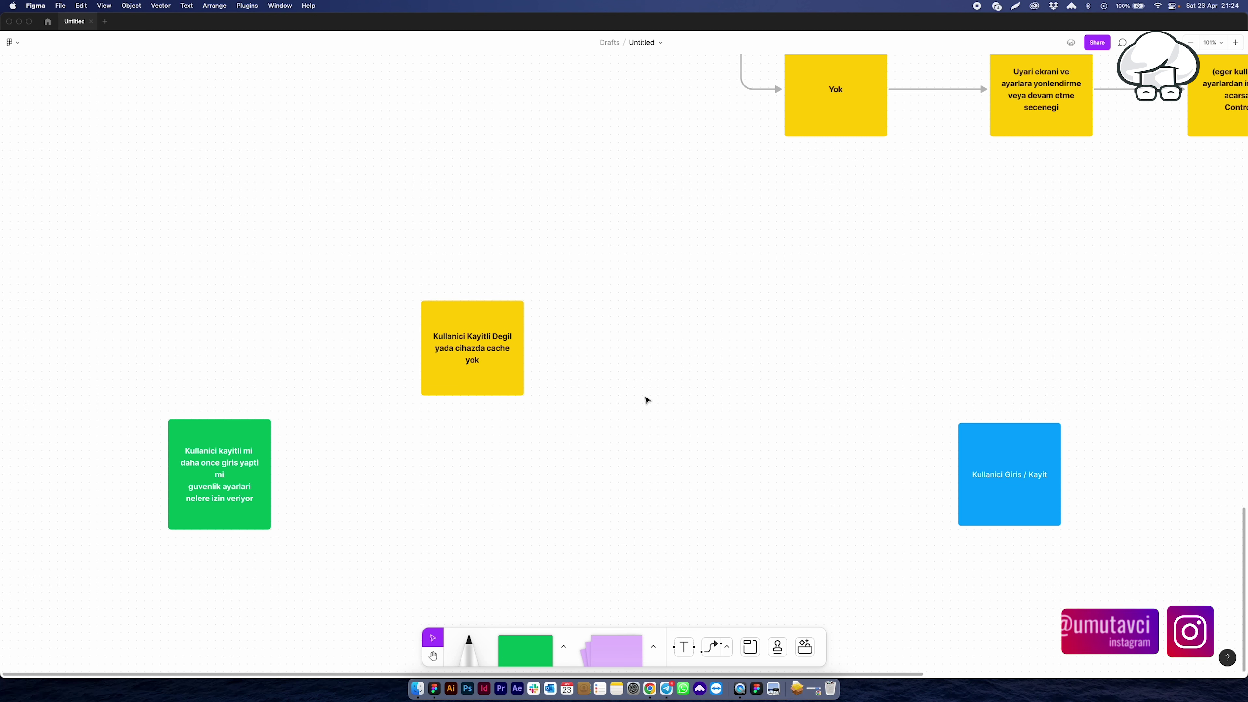
click(961, 514)
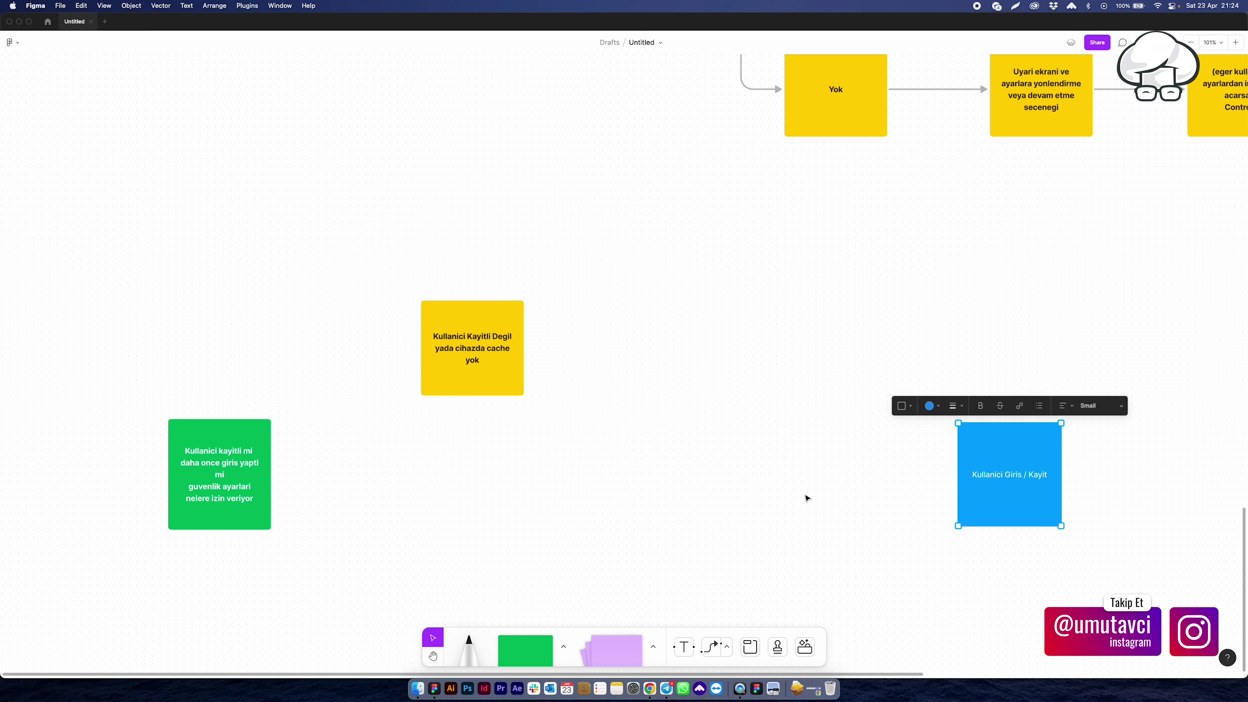
click(513, 362)
mouse_move(537, 347)
mouse_down()
mouse_move(1000, 399)
mouse_move(1015, 437)
mouse_up()
double_click(1014, 479)
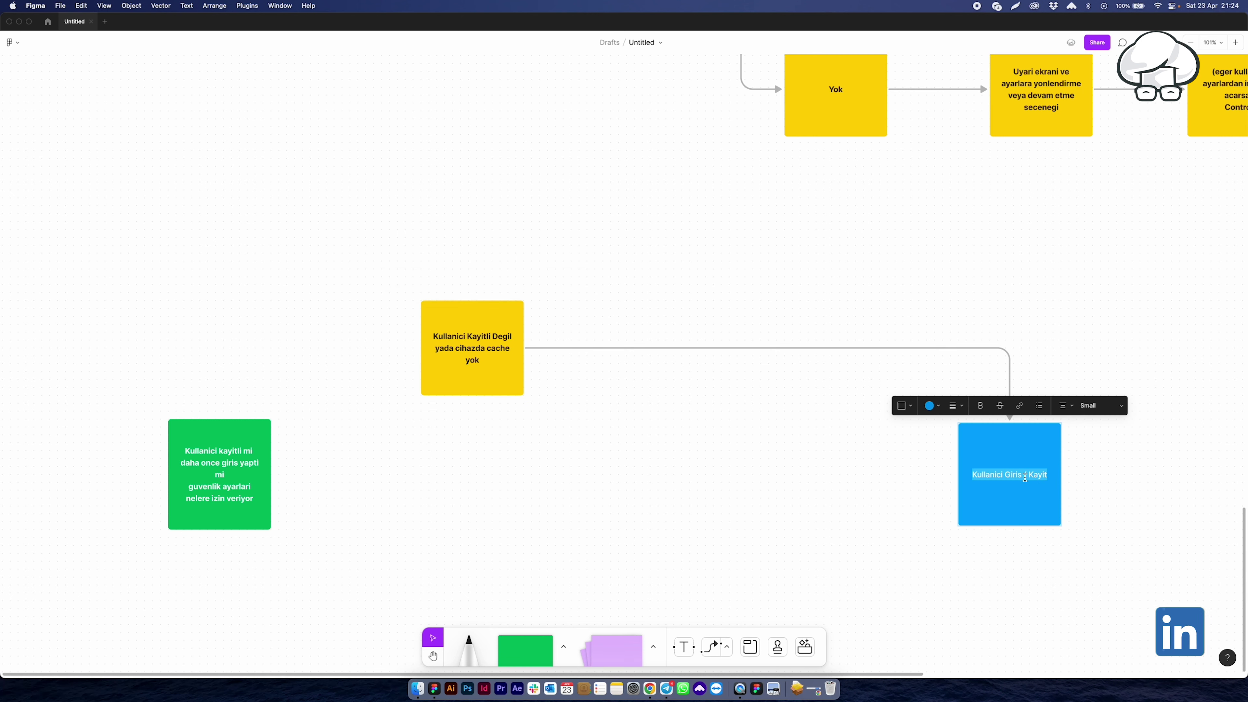
Step: Shorten the login box label to 'Kullanici Giris' by removing ' / Kayit'
click(1015, 480)
drag(1034, 474, 1116, 473)
key(BackSpace)
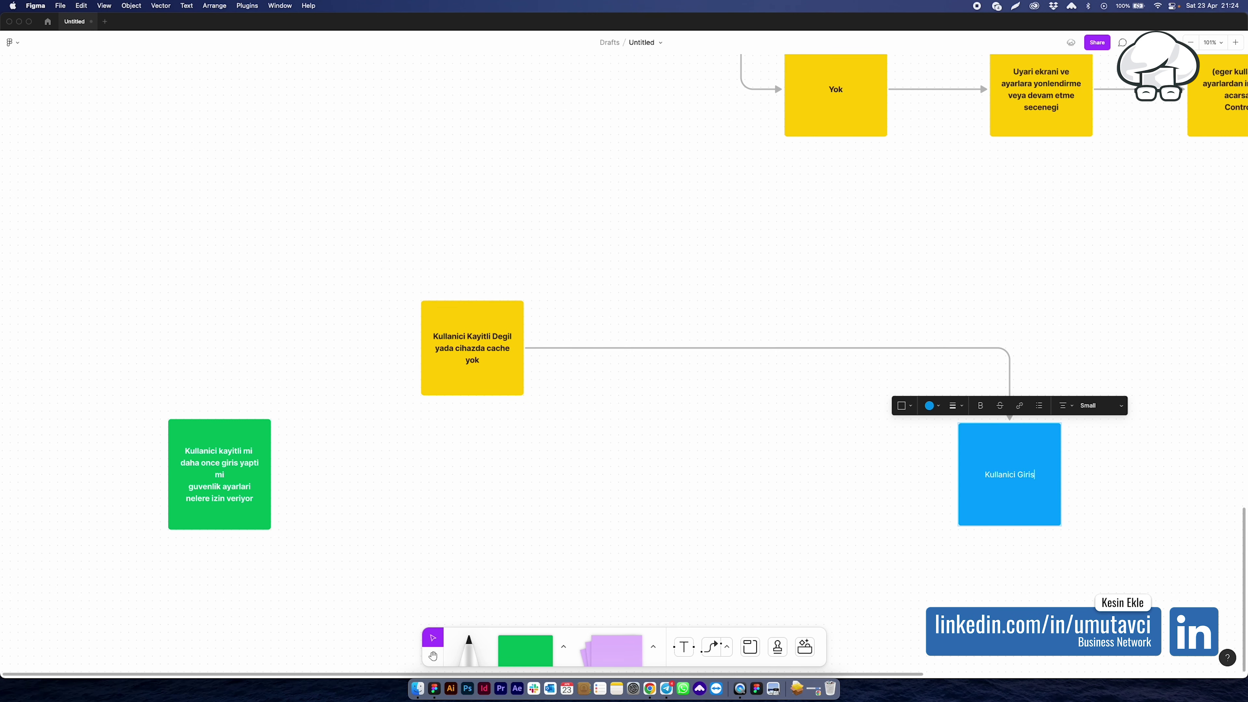
click(1156, 521)
Step: Duplicate the 'Kullanici Kayitli Degil…' sticky directly below the original
key(h)
mouse_move(1048, 545)
mouse_down()
mouse_move(998, 459)
mouse_move(1029, 457)
mouse_up()
key(v)
click(437, 290)
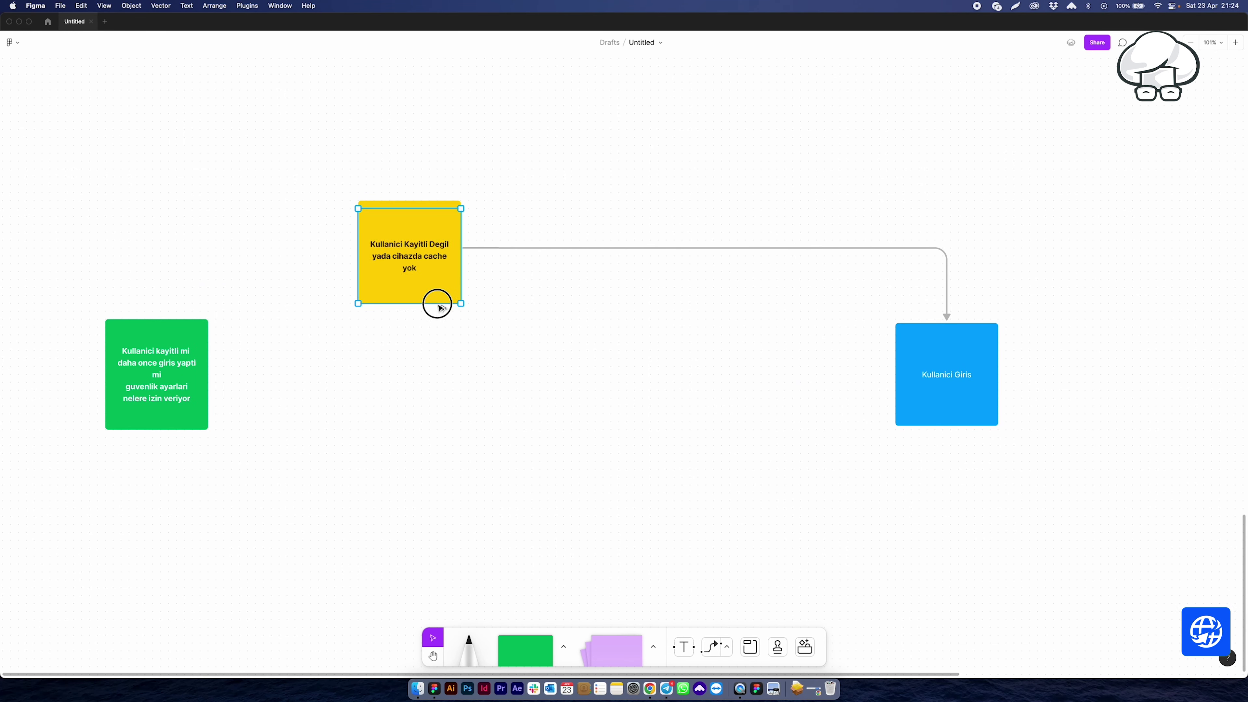
drag(438, 289, 426, 418)
click(593, 362)
scroll(593, 427, left, 5)
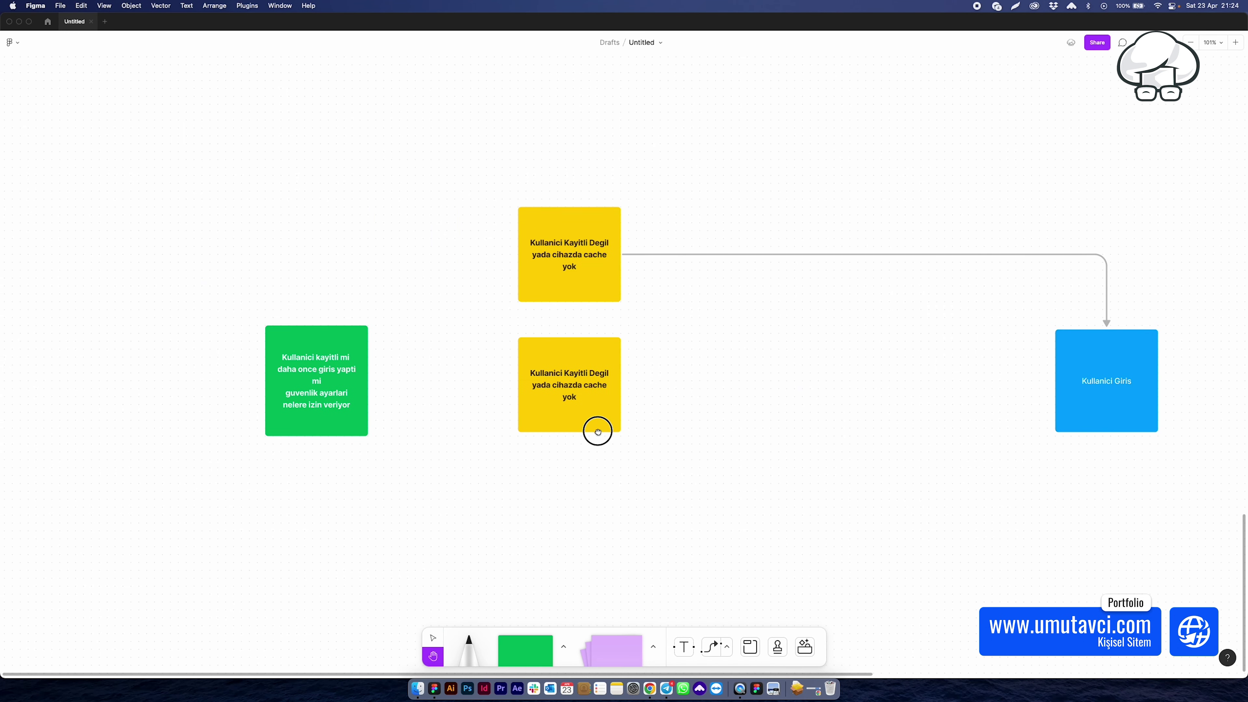
scroll(637, 380, right, 15)
click(580, 369)
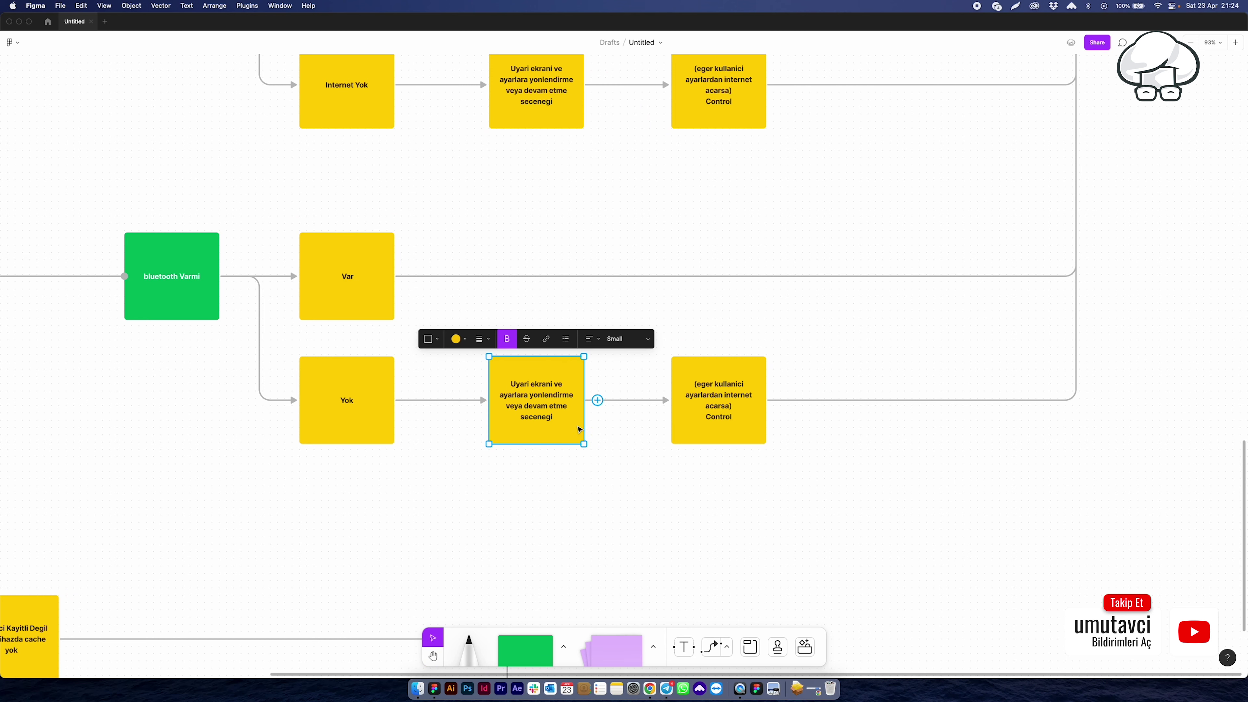
Step: Recolour both Uyari ekrani warning stickies light orange
key(space)
drag(564, 192, 623, 326)
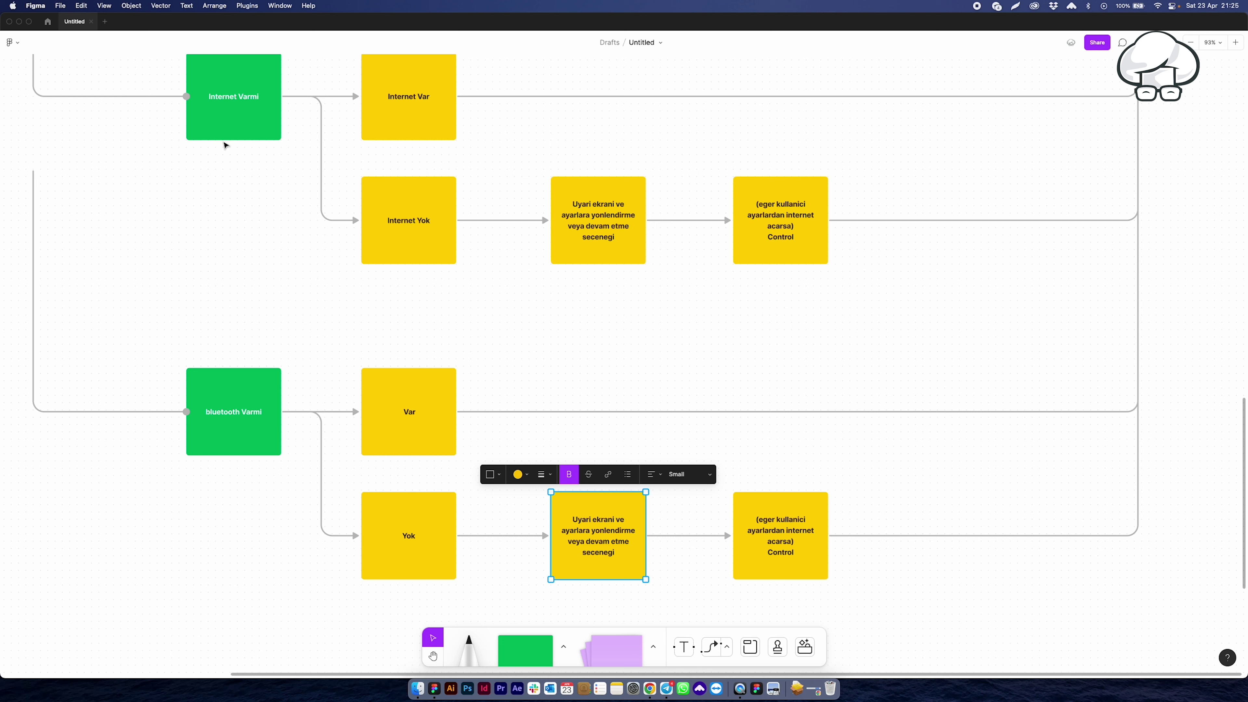
shift+click(599, 258)
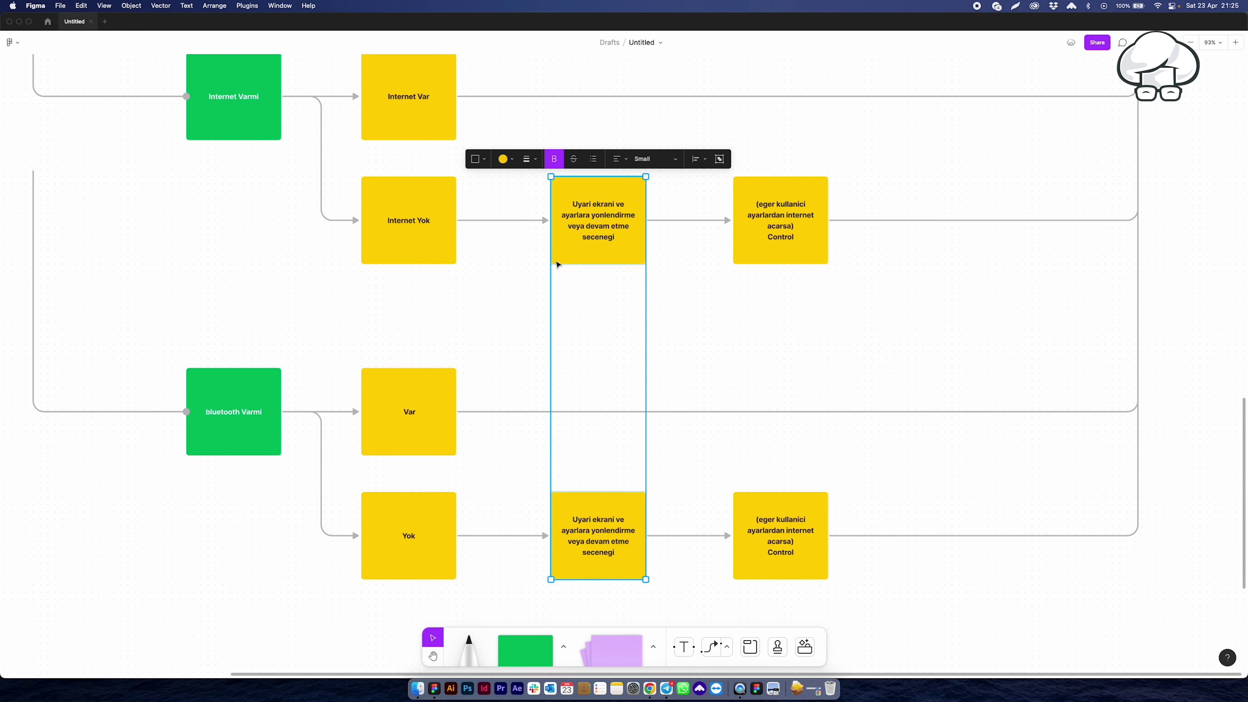
click(505, 159)
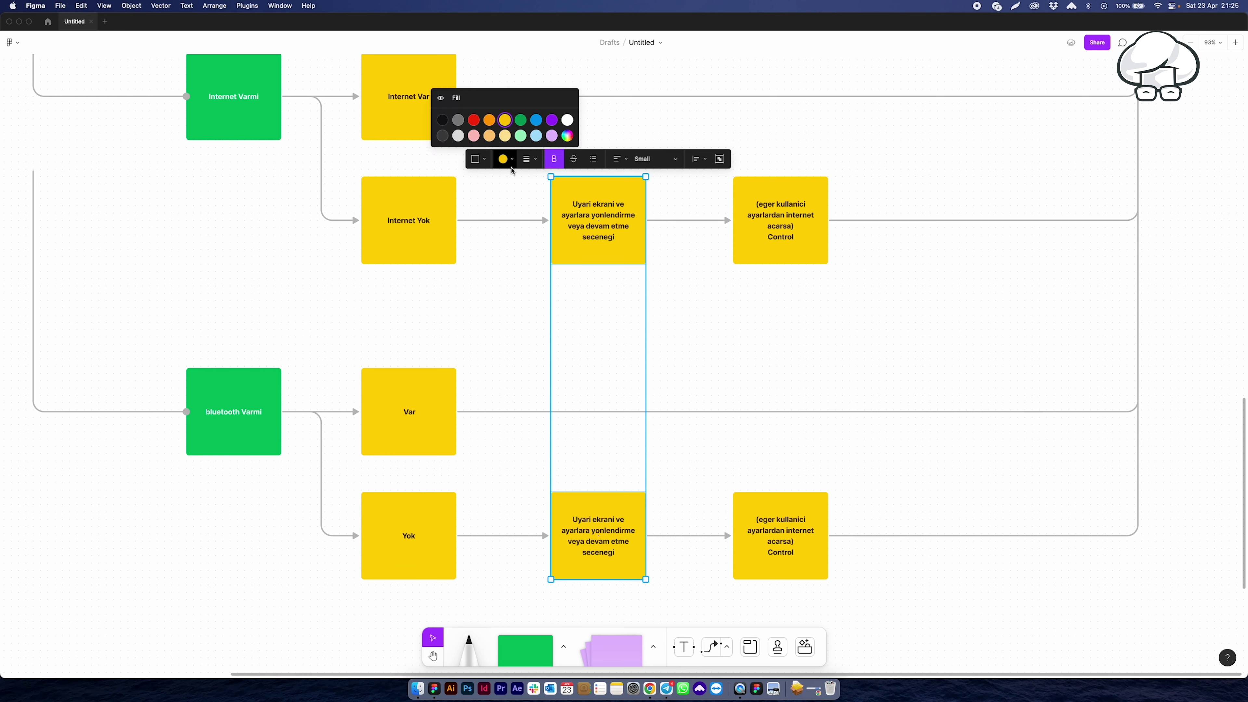
click(488, 135)
click(695, 355)
Step: Turn the 'Update ekrani ac' sticky from yellow to pink
scroll(693, 354, down, 3)
scroll(694, 354, right, 1)
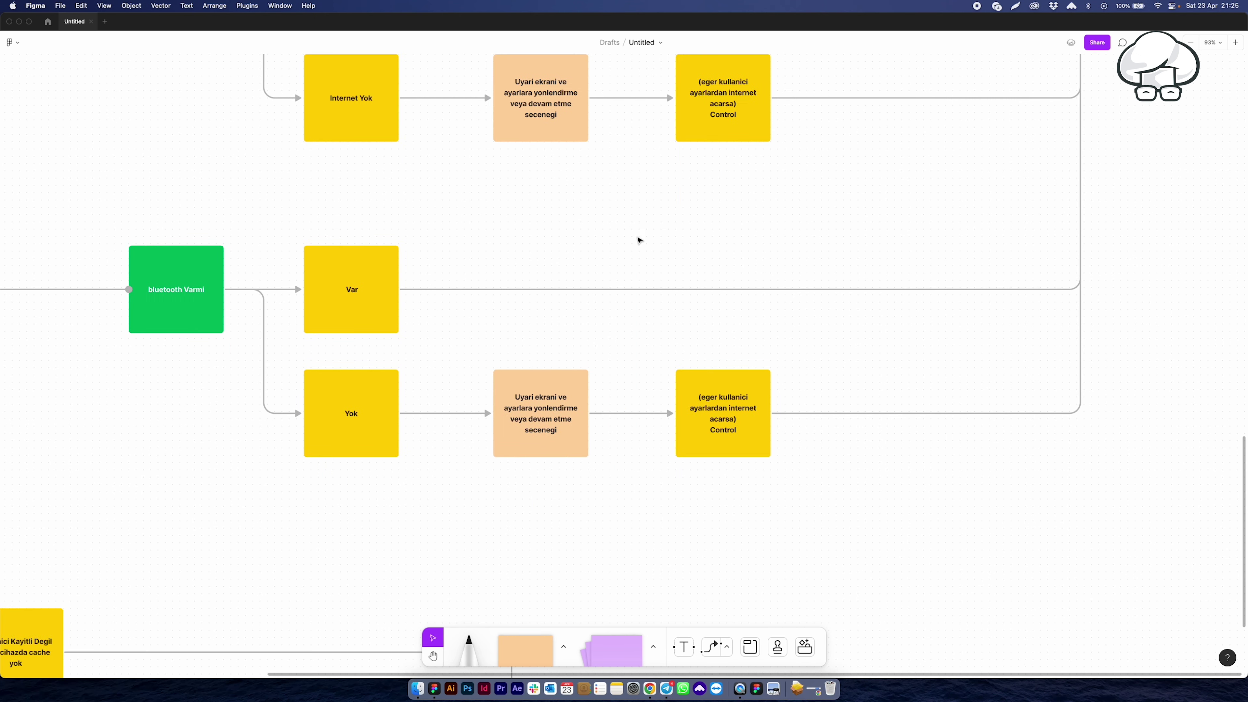
scroll(696, 306, down, 5)
scroll(570, 286, up, 2)
scroll(567, 289, up, 3)
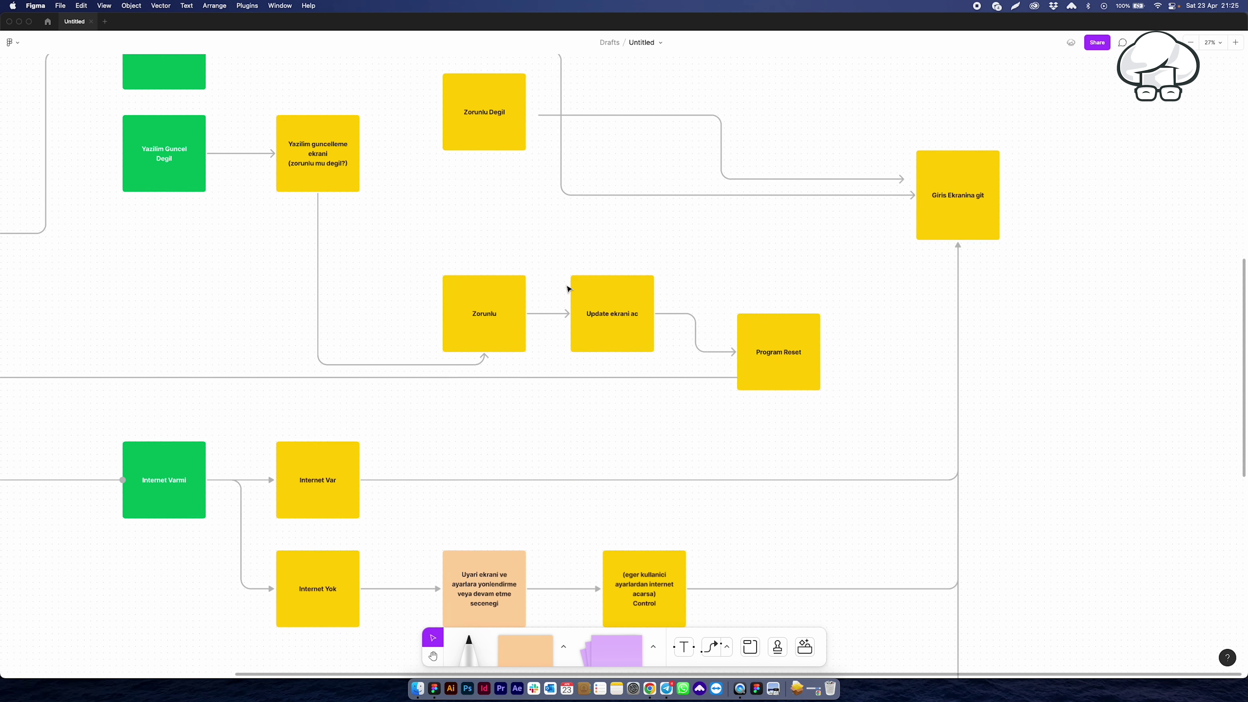
drag(432, 204, 407, 276)
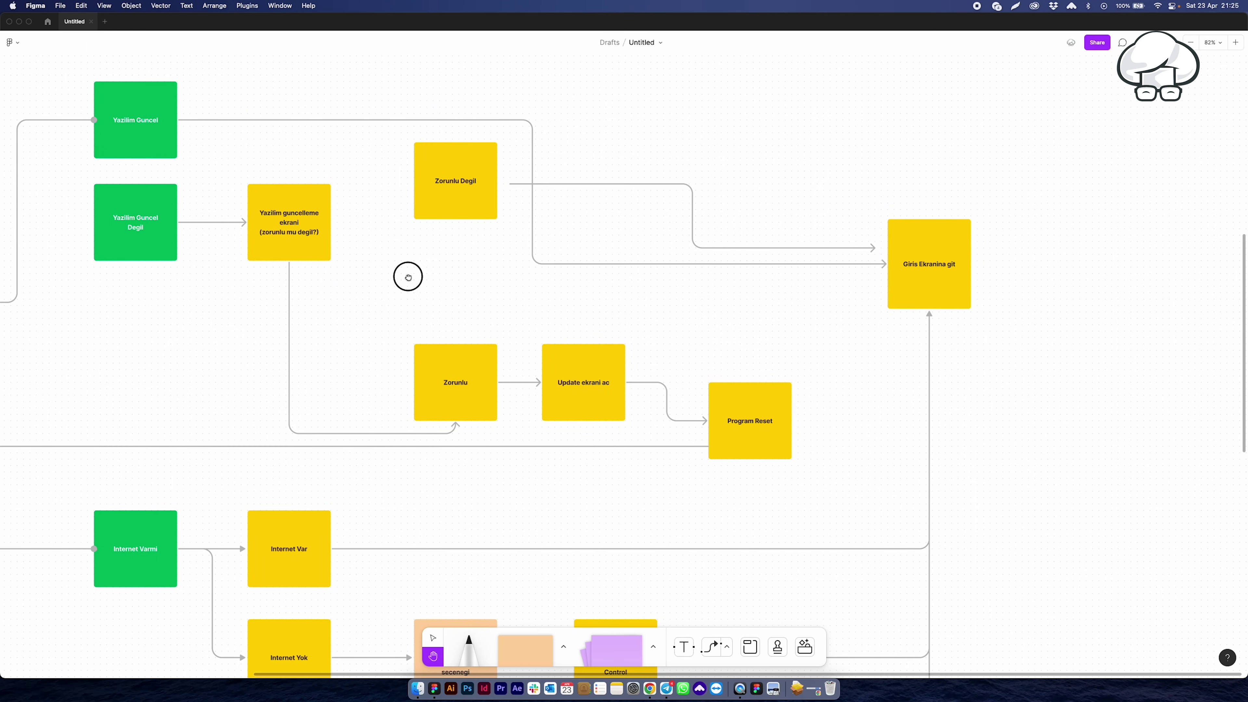
click(612, 347)
click(503, 327)
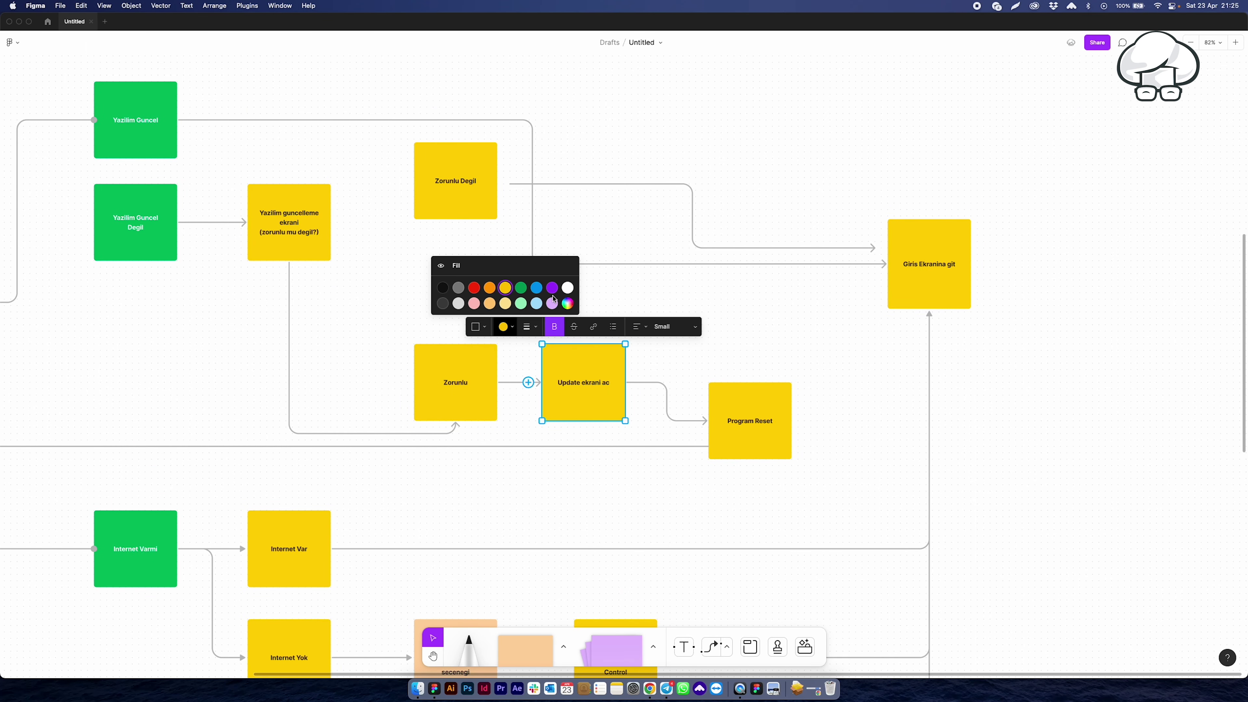
click(473, 303)
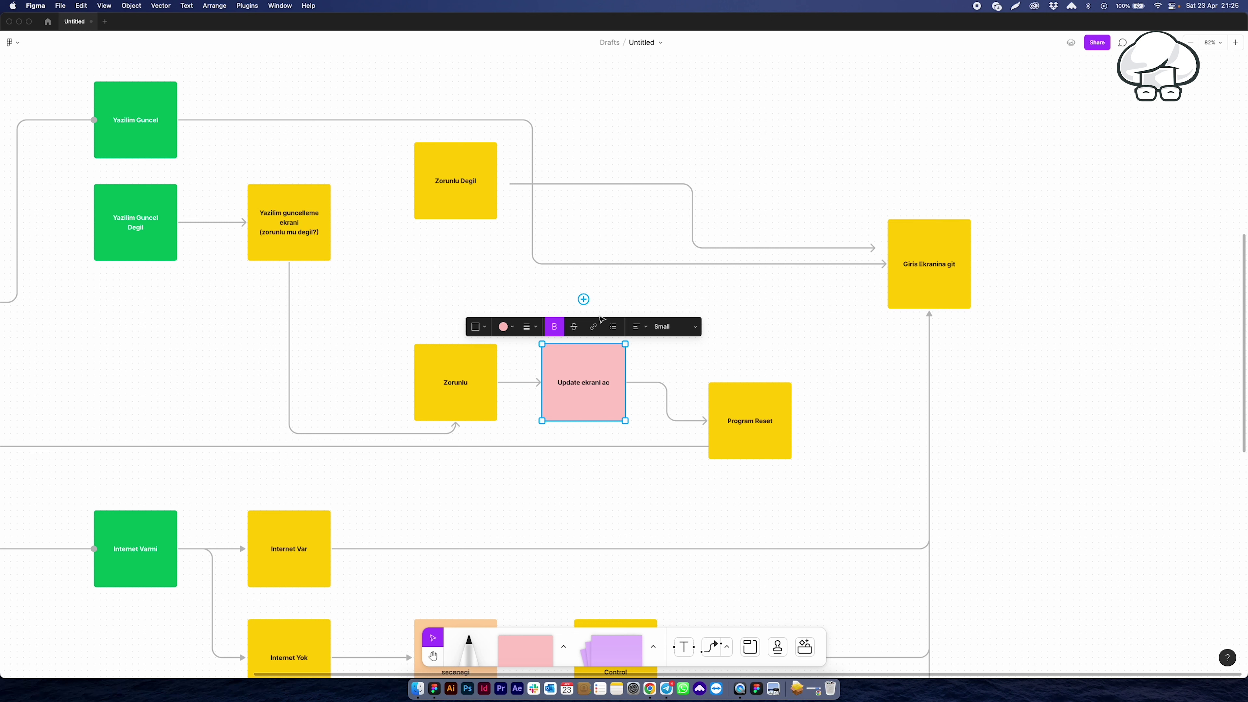
click(609, 301)
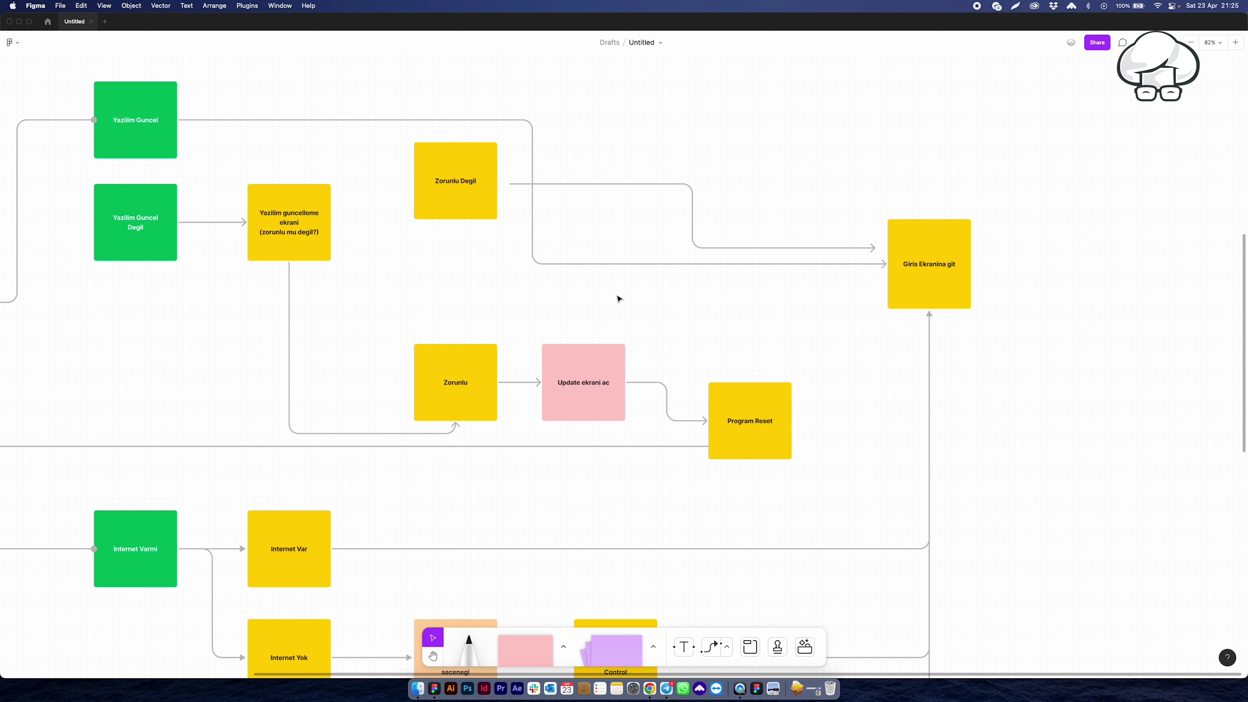
click(653, 647)
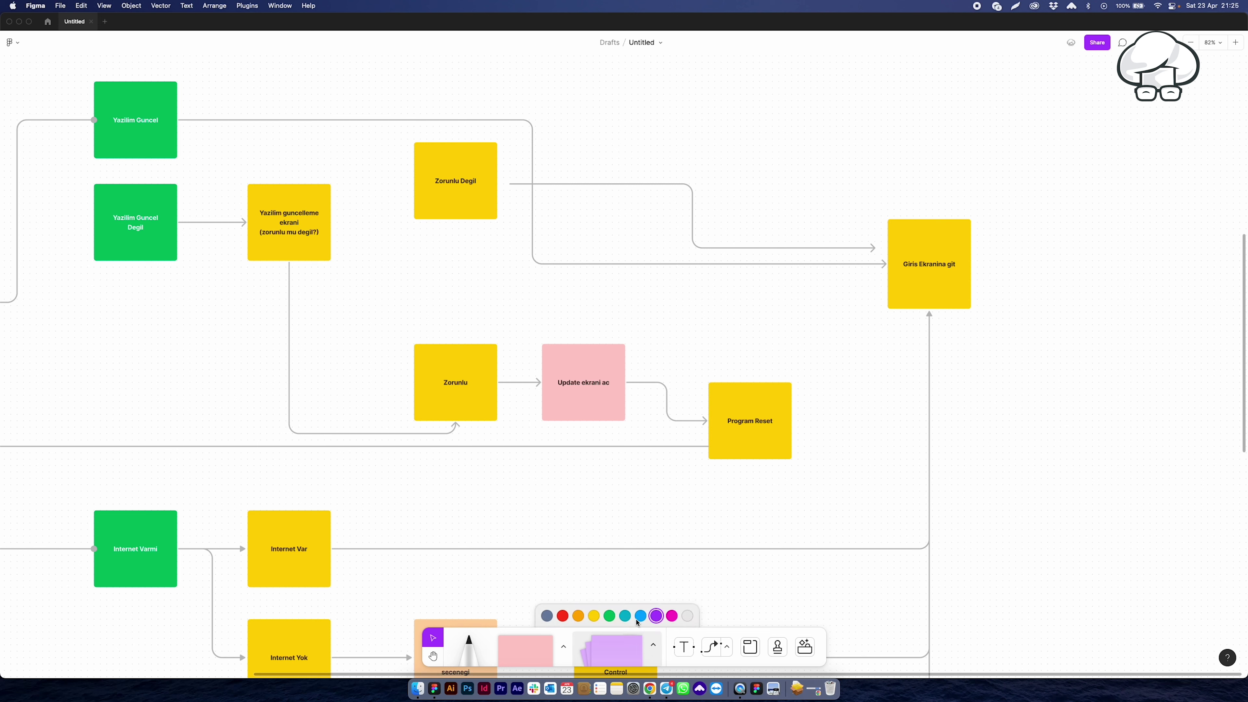
click(564, 647)
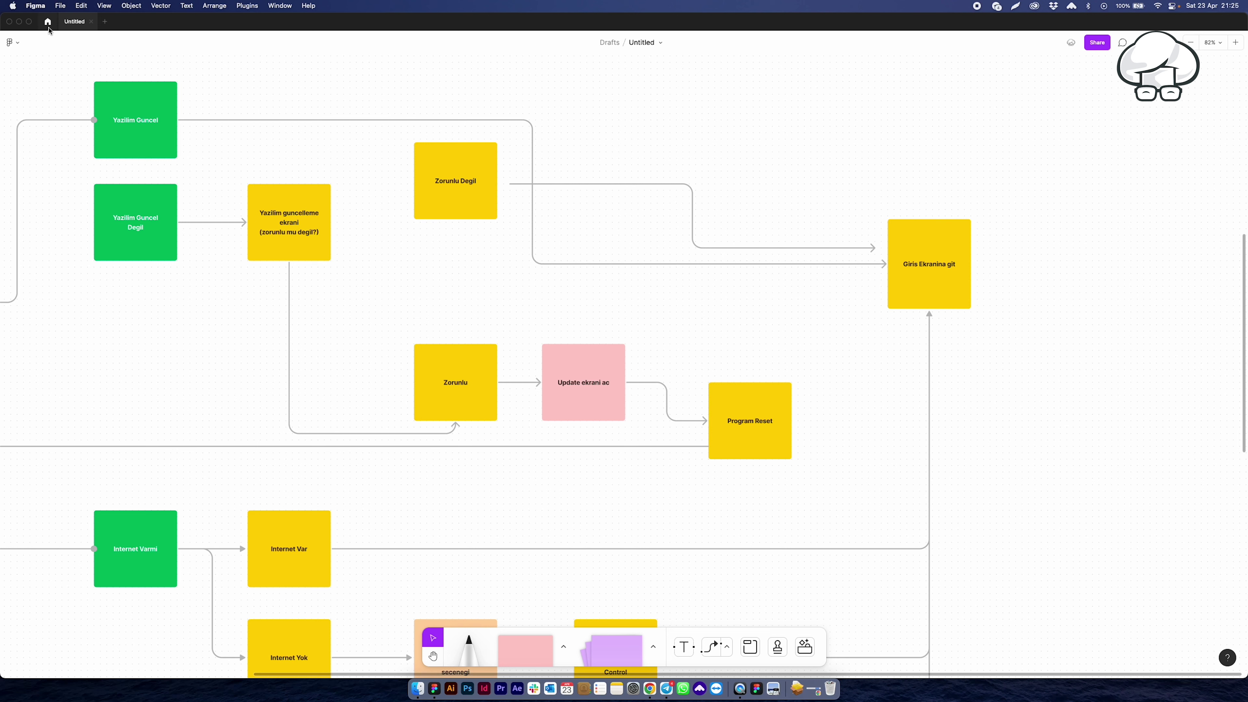
Step: Open the CRM Sitenav board from Home and pan across its sticky-note map
click(47, 22)
double_click(783, 412)
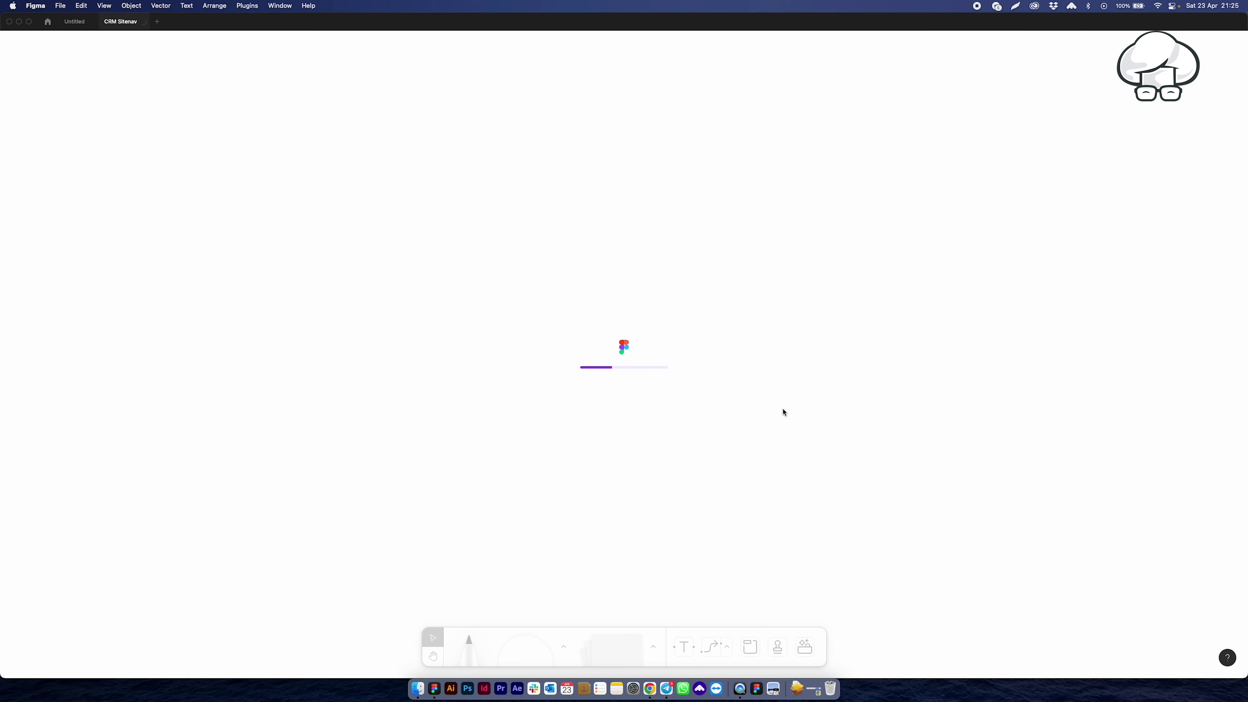
mouse_move(982, 325)
mouse_down()
mouse_move(674, 435)
mouse_move(943, 261)
mouse_up()
drag(571, 421, 313, 424)
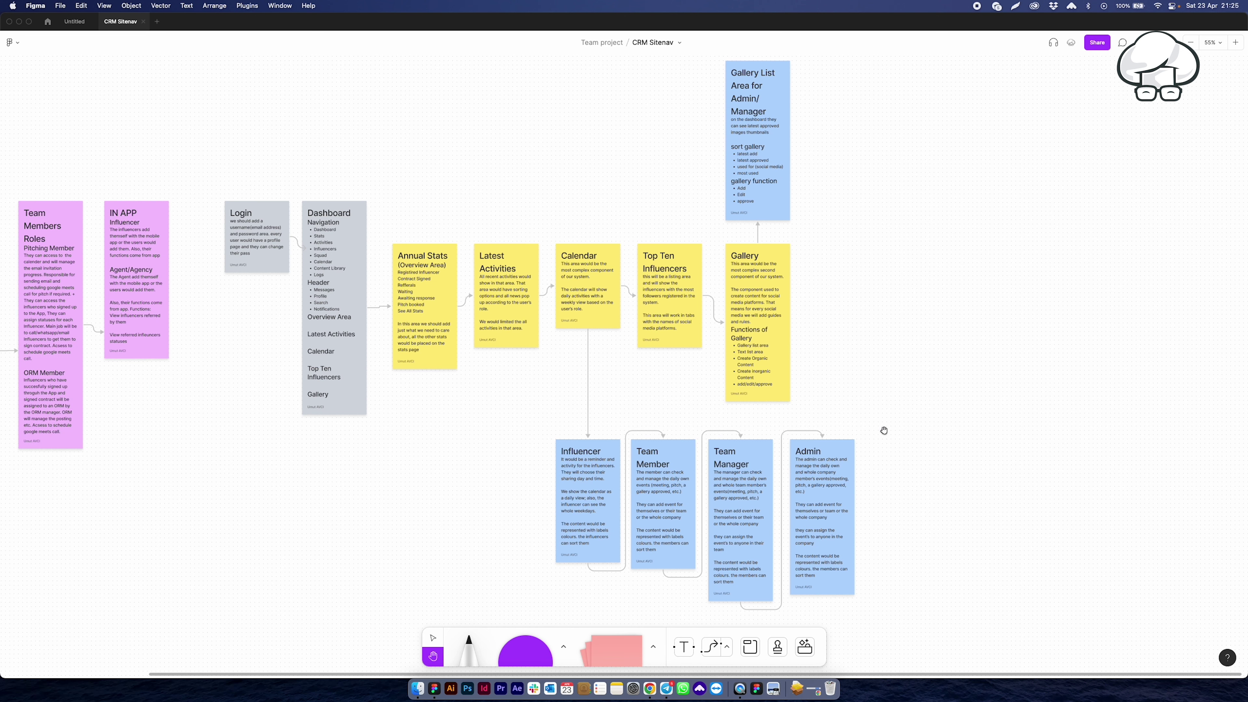
Step: Pan back to the left side of the board and inspect the if diamond
key(v)
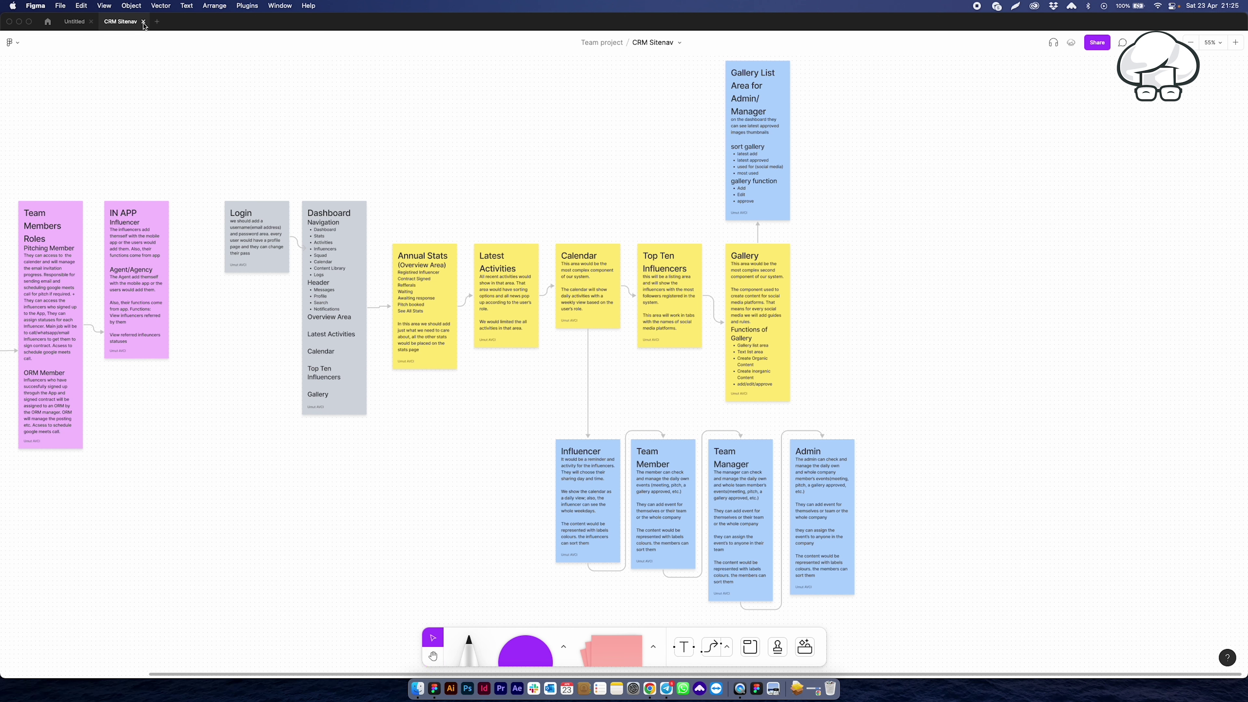
drag(462, 147, 707, 175)
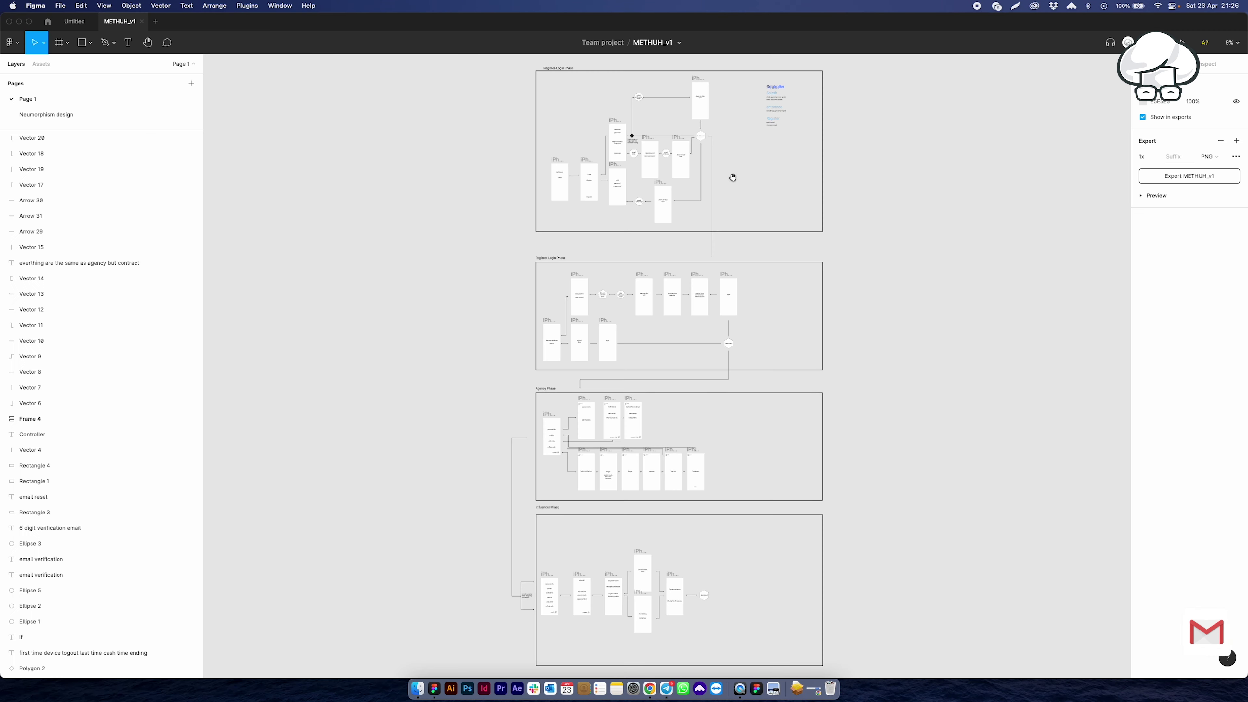
scroll(661, 357, up, 5)
scroll(367, 351, up, 5)
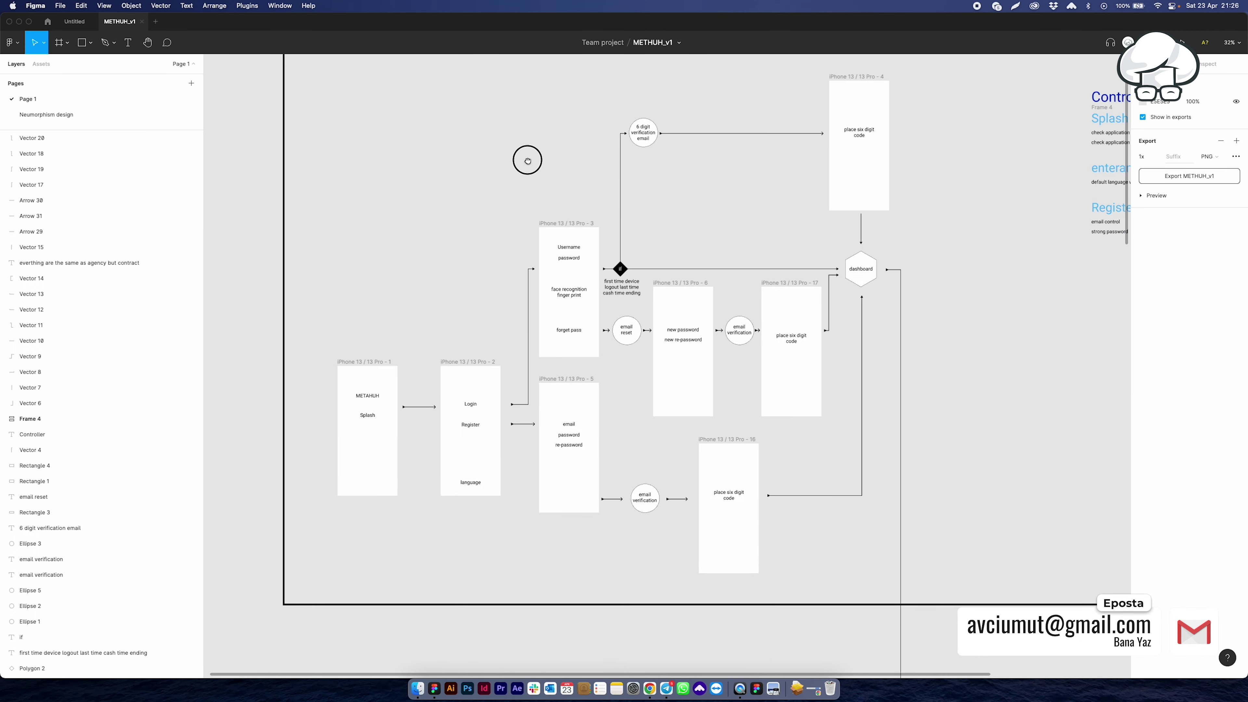
drag(436, 312, 436, 312)
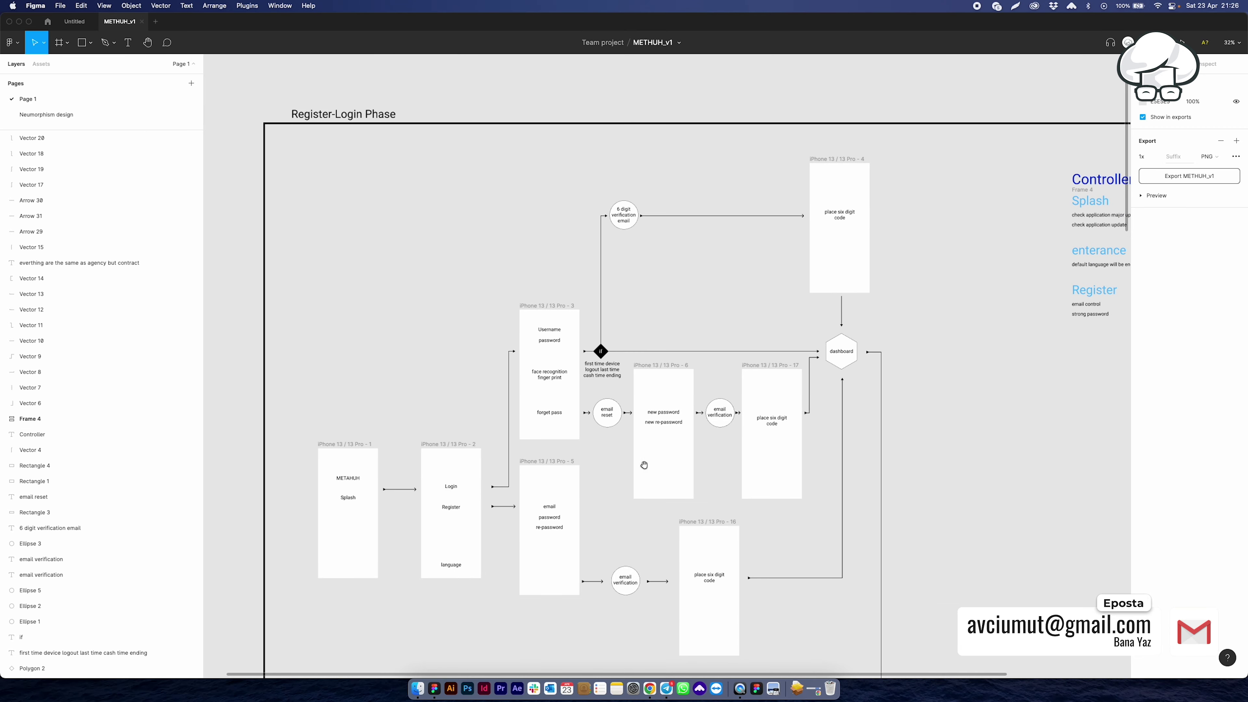
scroll(598, 352, up, 5)
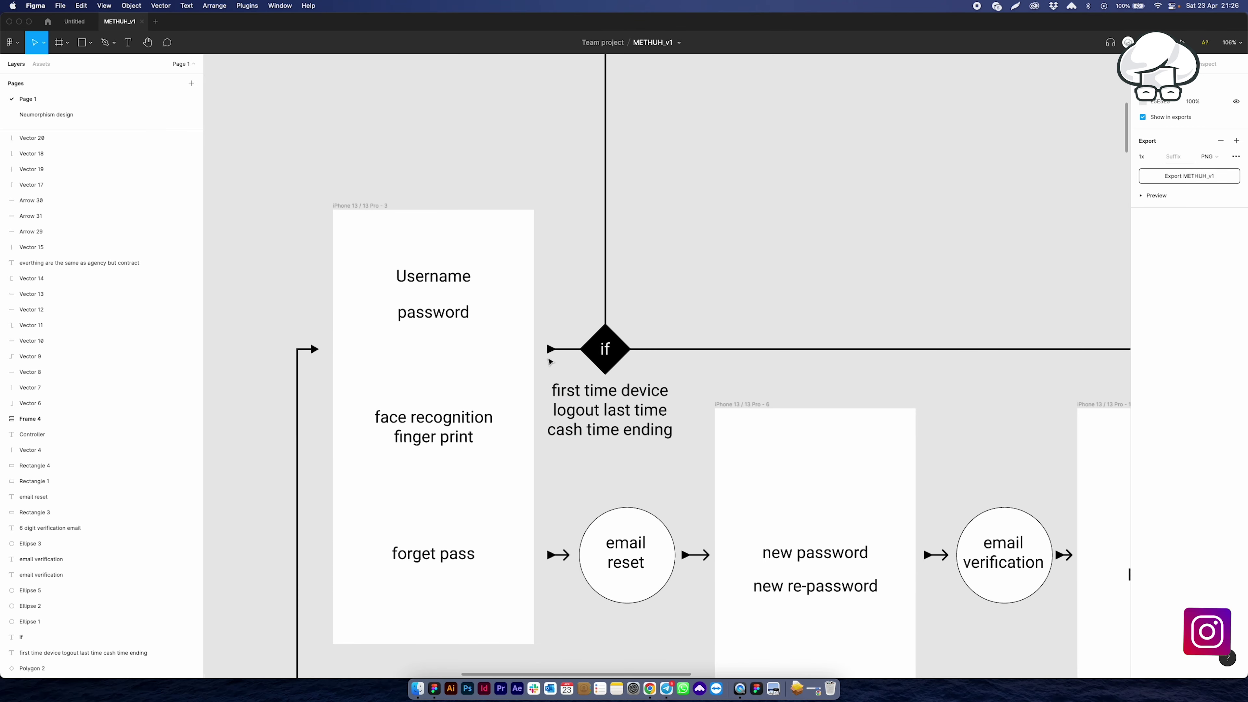
click(631, 345)
scroll(638, 369, up, 5)
scroll(690, 401, up, 5)
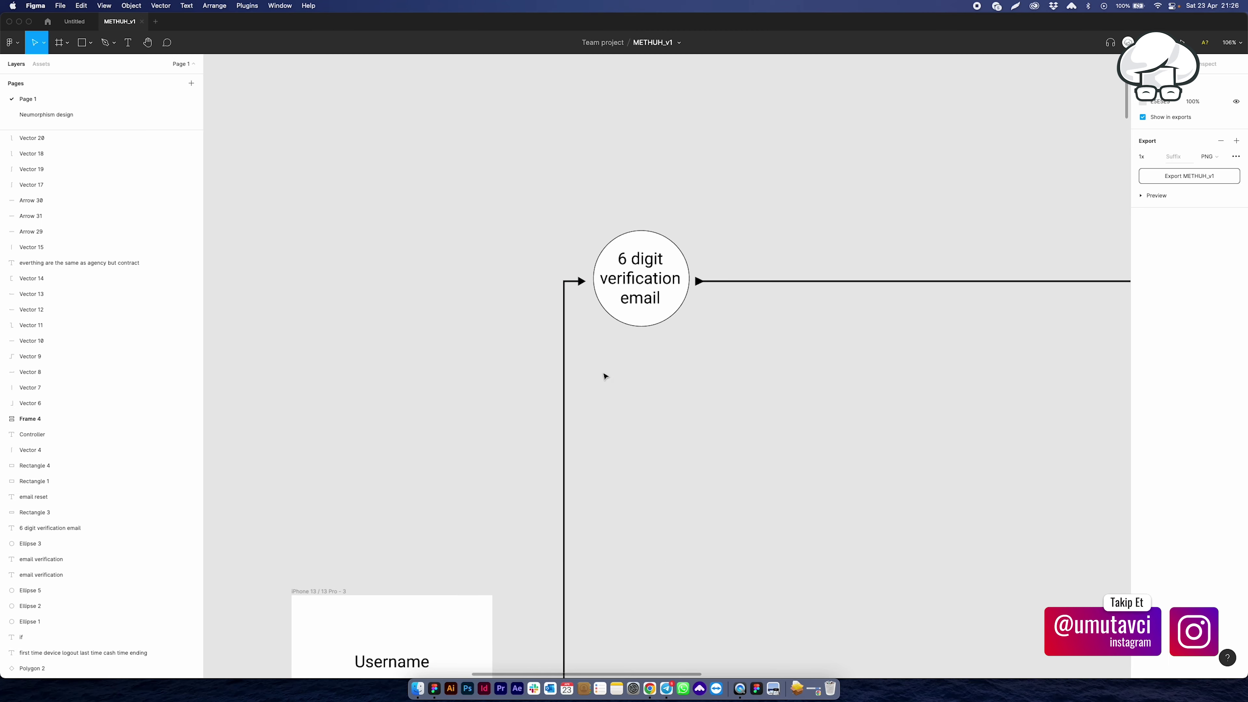
scroll(645, 432, down, 5)
scroll(693, 446, down, 5)
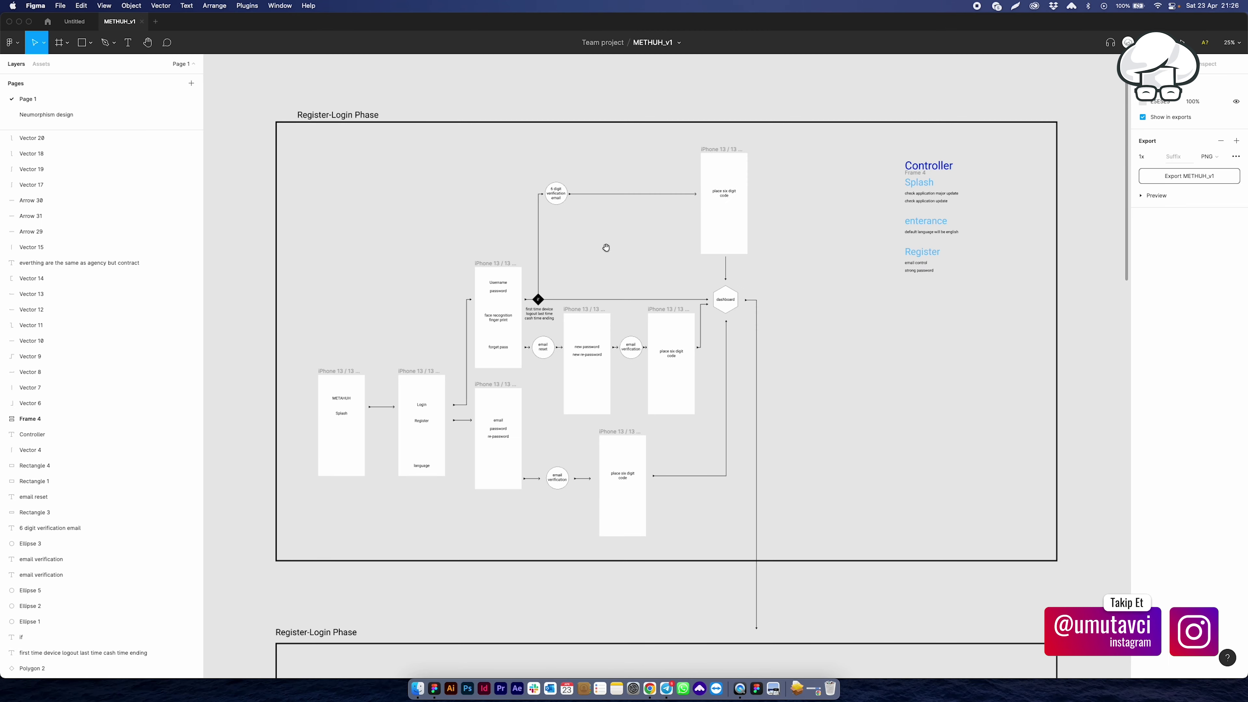
scroll(590, 467, up, 5)
scroll(713, 424, right, 4)
scroll(713, 424, down, 3)
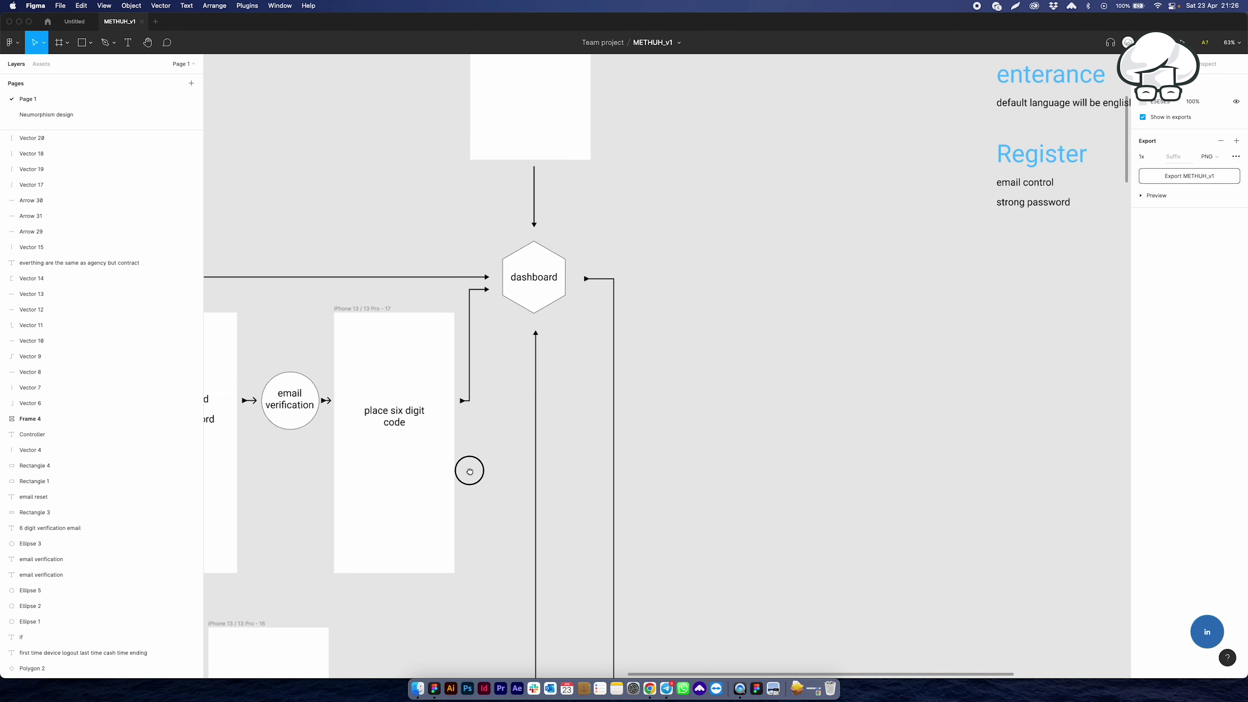
scroll(623, 462, left, 2)
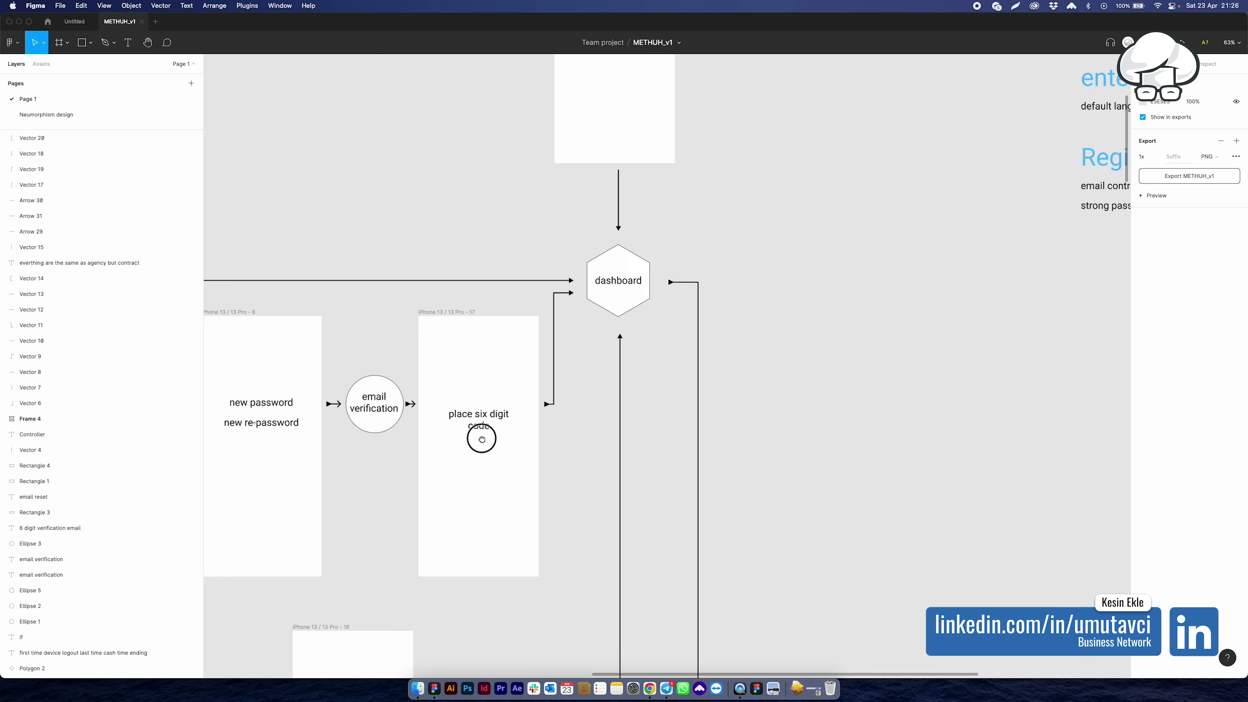
scroll(479, 438, left, 5)
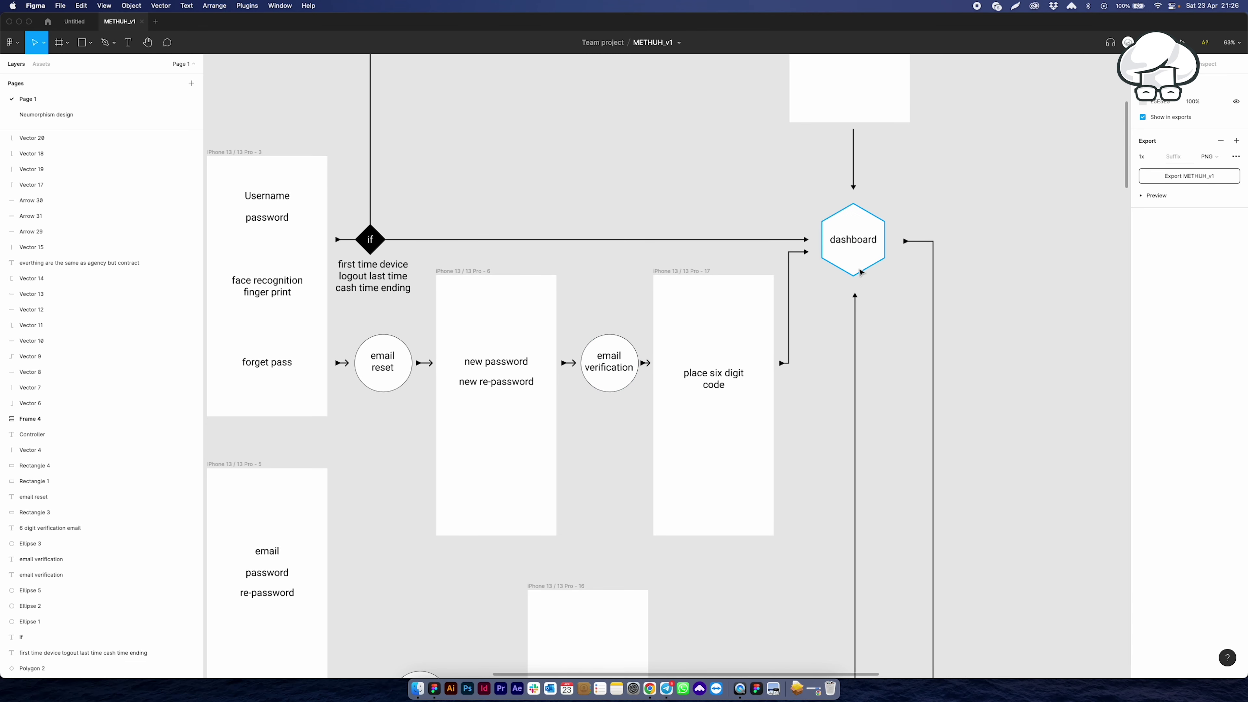
Step: Select the dashboard hexagon and scroll through the surrounding flow
click(856, 268)
scroll(786, 295, down, 5)
scroll(658, 362, down, 1)
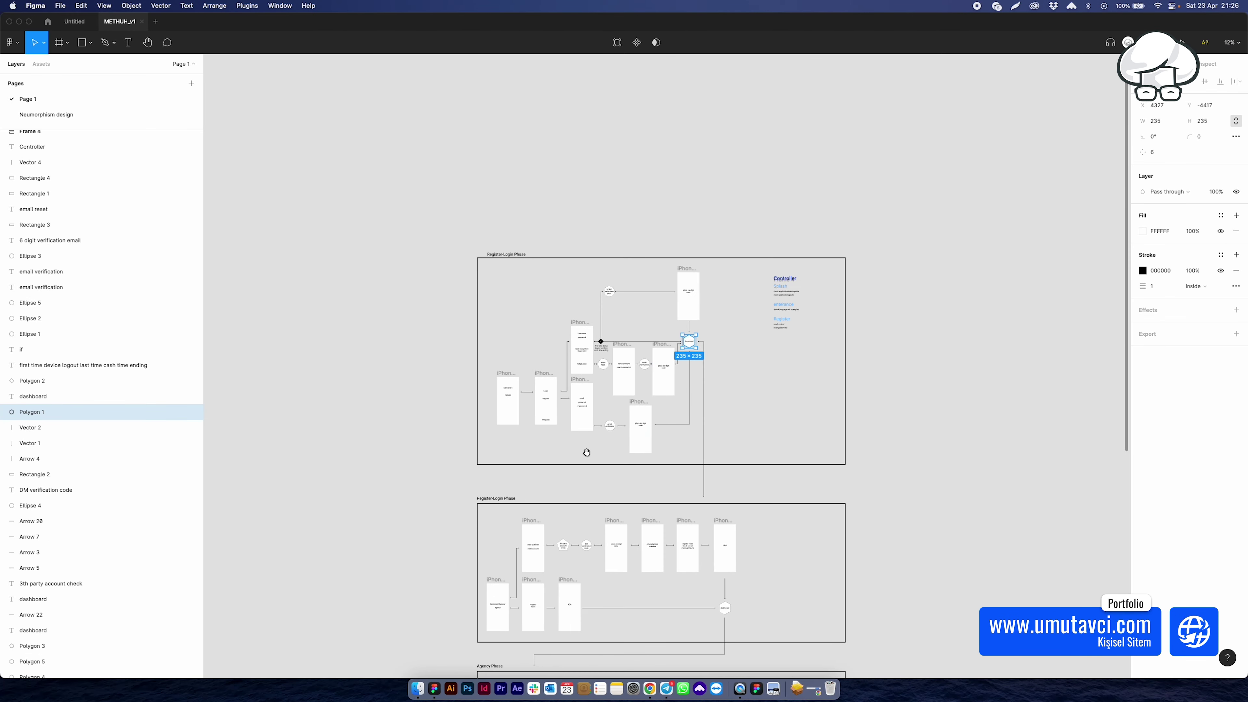
scroll(585, 446, down, 3)
scroll(437, 384, up, 3)
scroll(445, 398, up, 2)
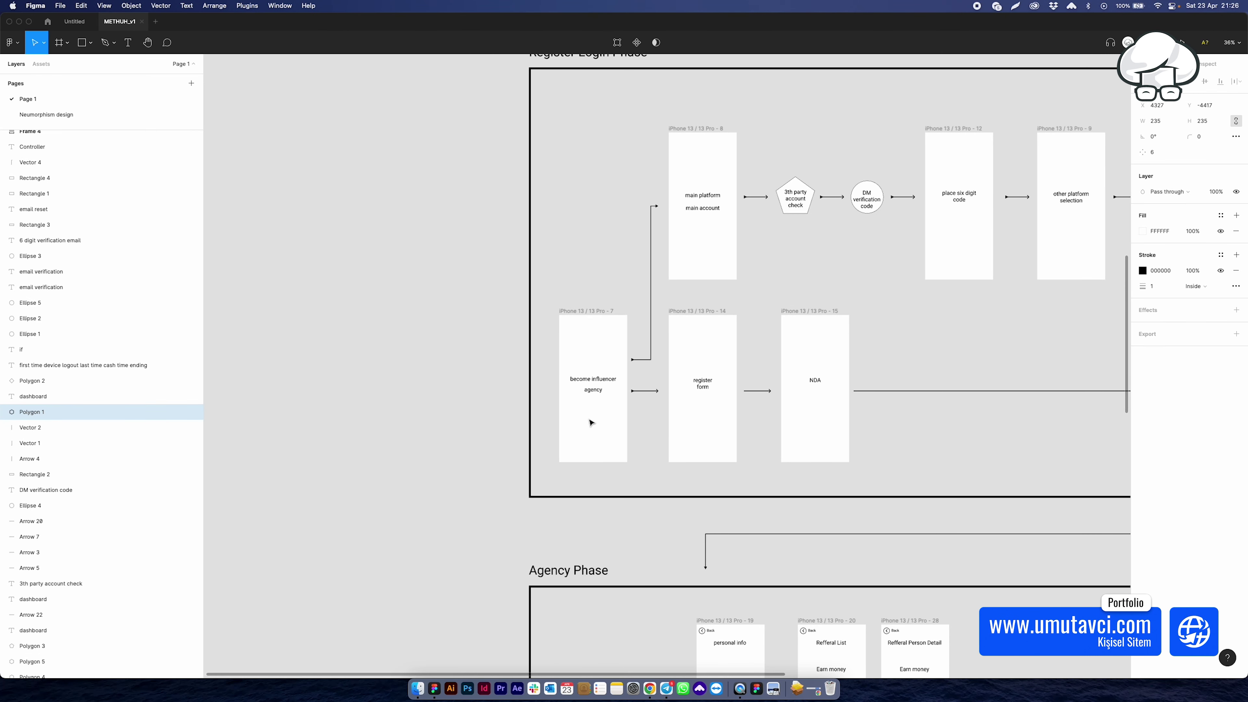
scroll(618, 426, down, 3)
scroll(816, 329, down, 1)
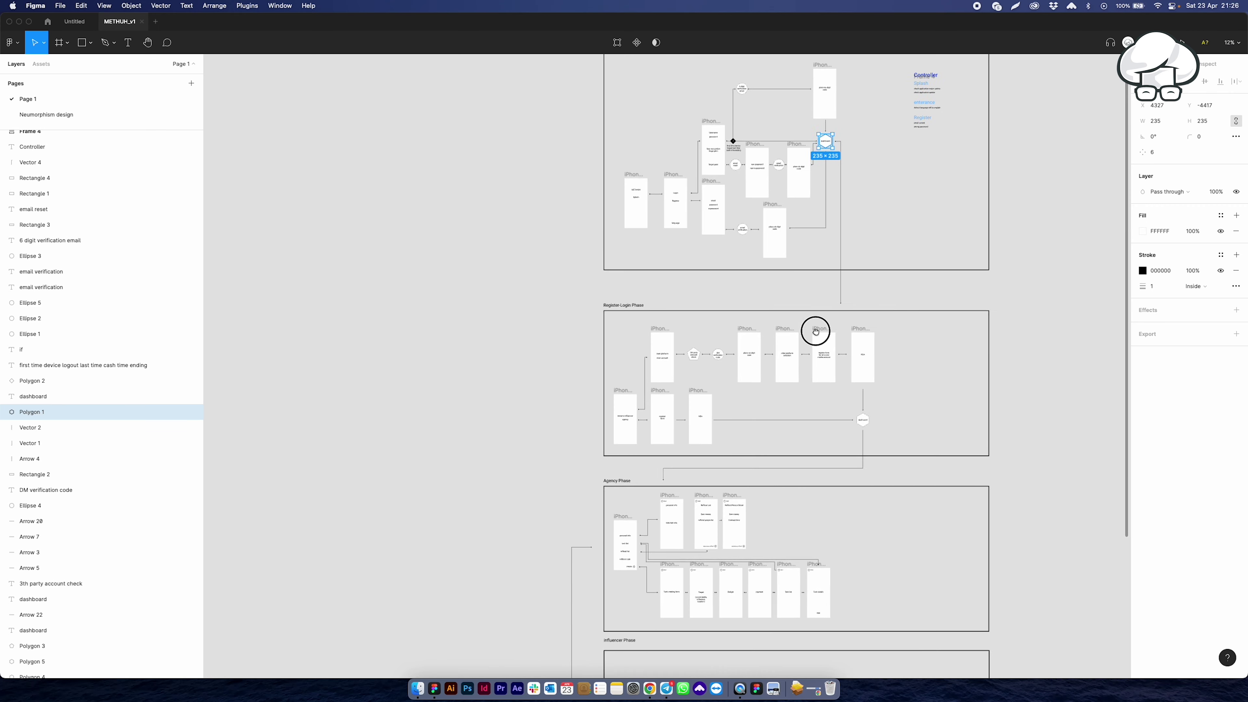
scroll(742, 302, down, 1)
Step: Review the Register-Login Phase frame in METHUH_v1, then close that file with Cmd+W
click(678, 248)
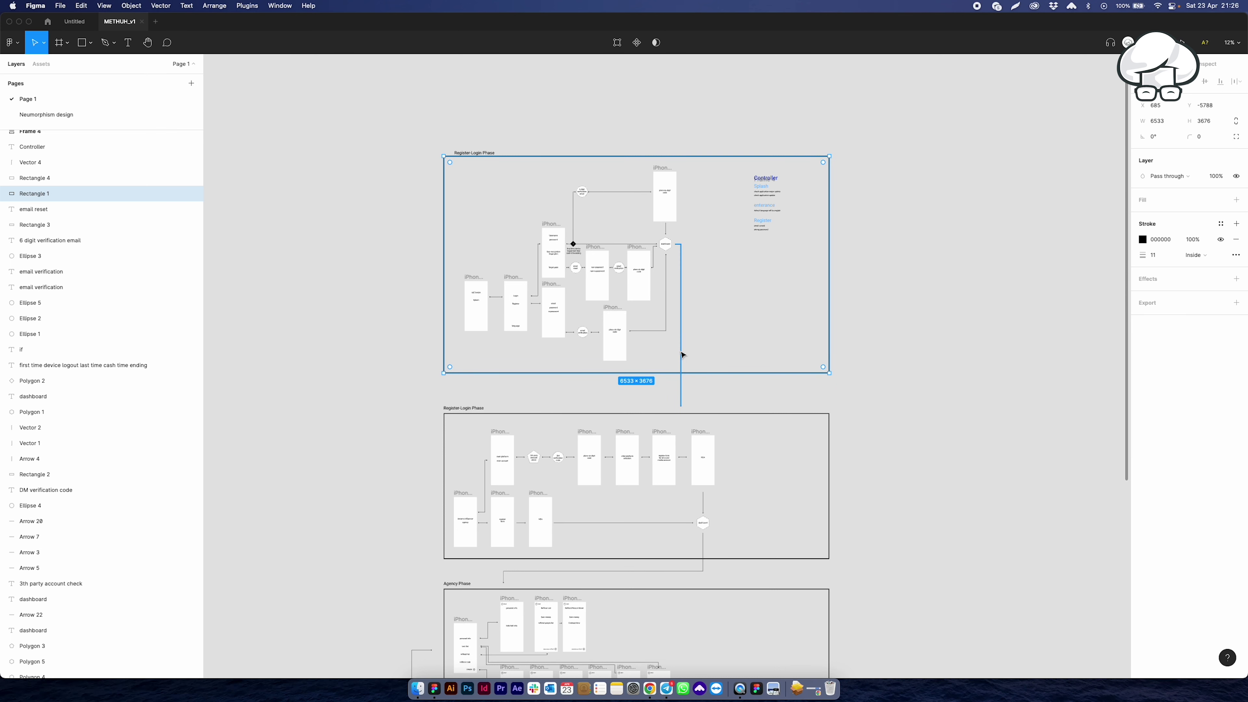
scroll(681, 354, down, 3)
scroll(622, 384, down, 5)
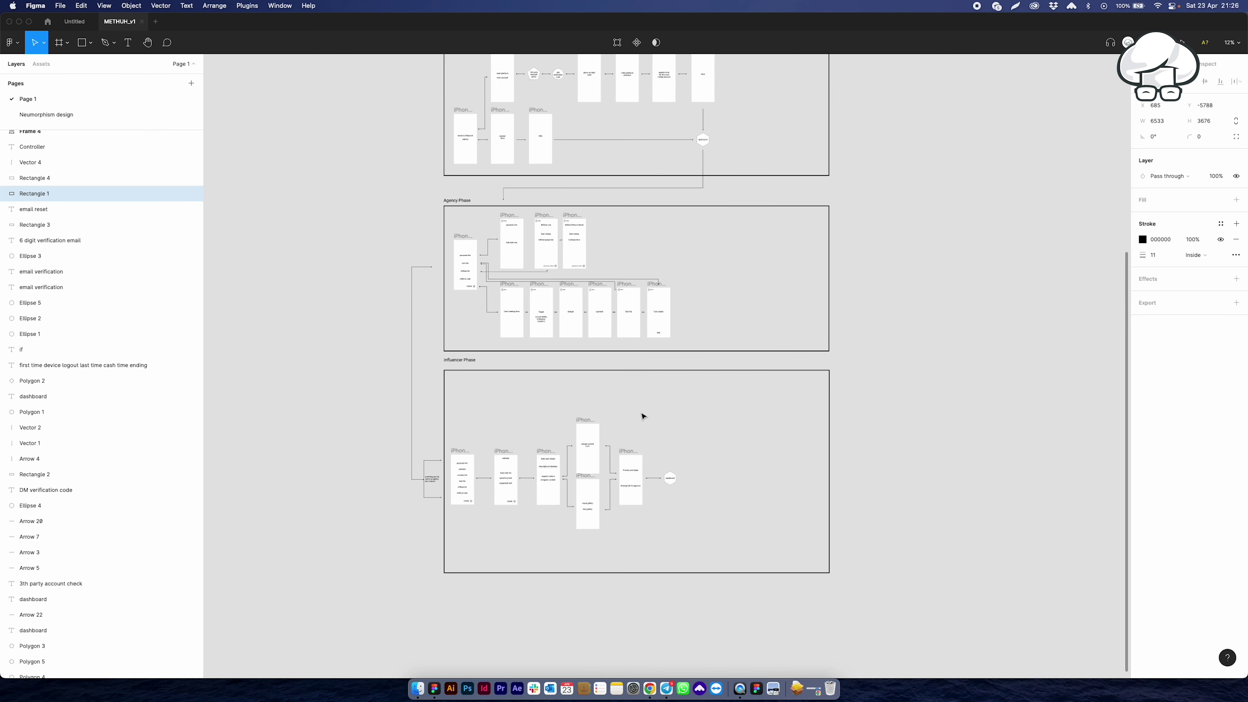
scroll(654, 454, up, 5)
scroll(653, 454, up, 1)
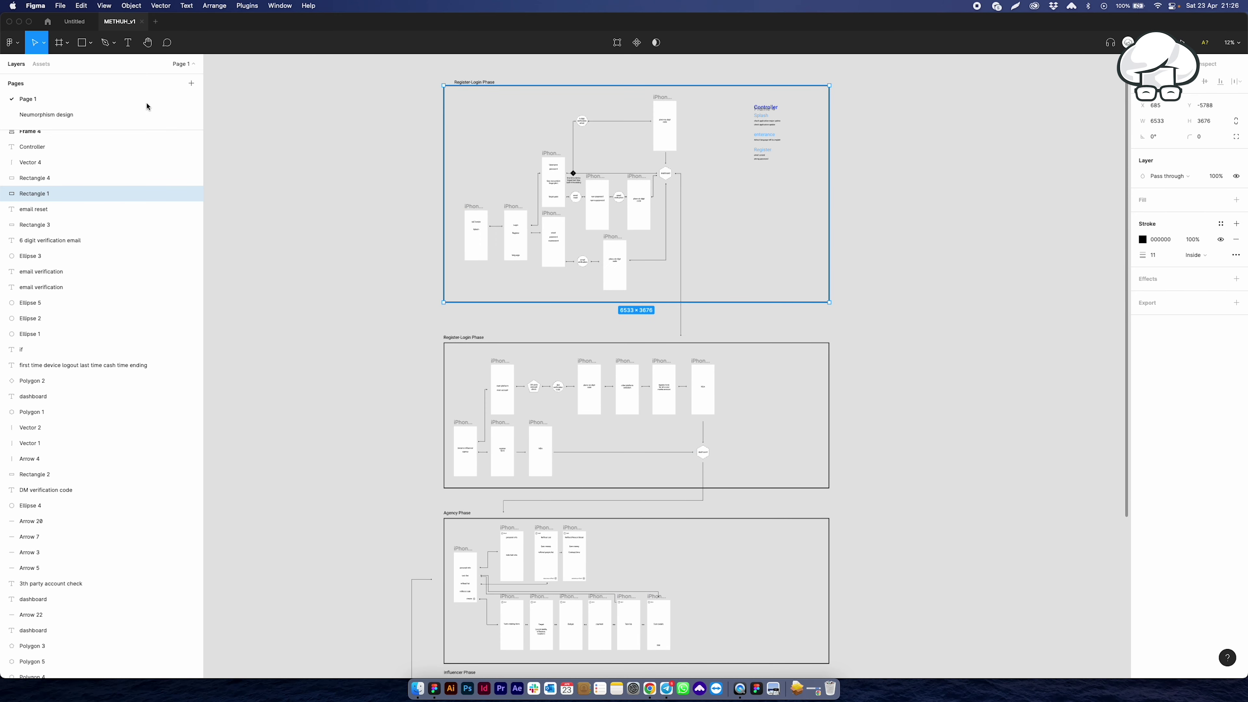
key(super+w)
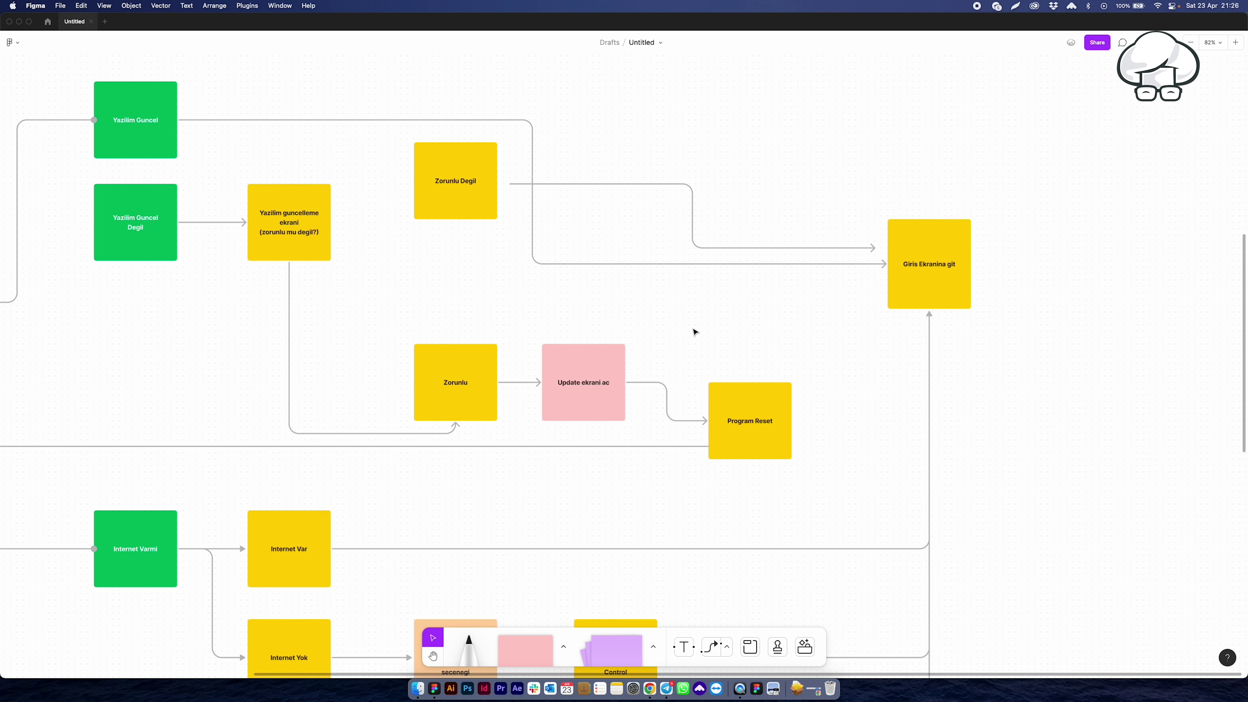
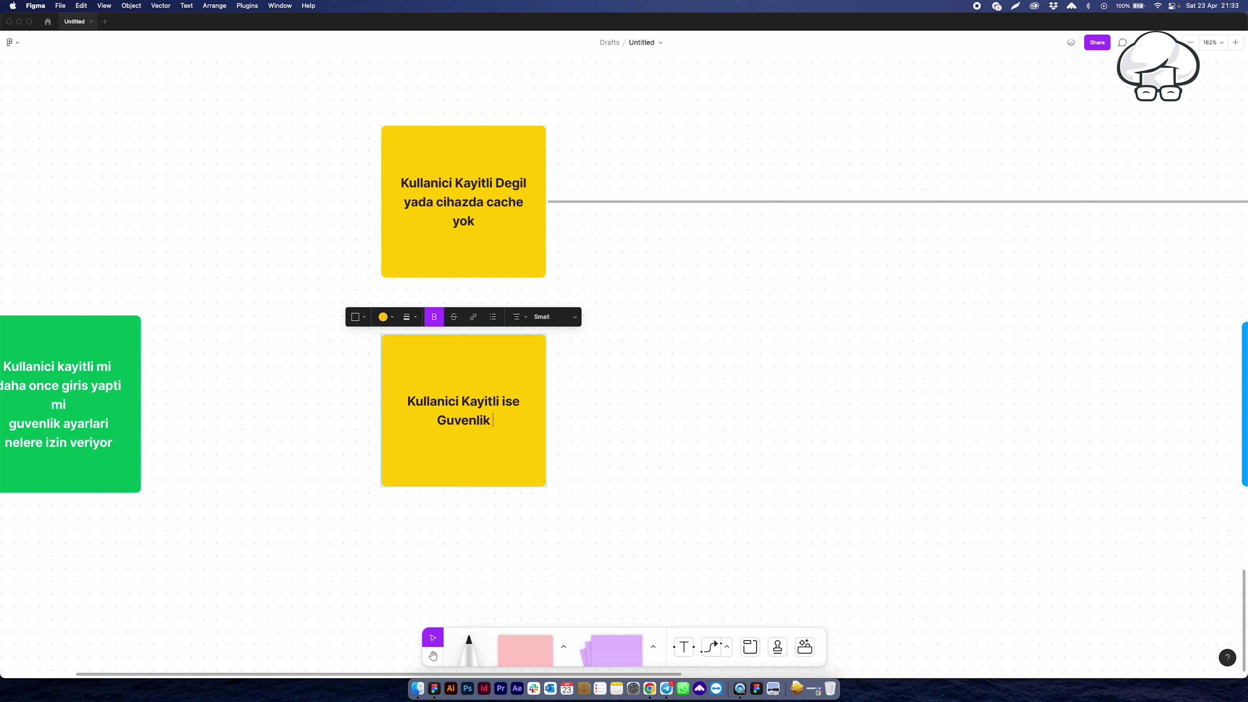
Step: Finish the heading 'Ayari Kontrolleri' and start a bullet list with 'yuz tanima'
text(Ayari Kontrolleri)
key(Return)
key(super+shift+8)
text(yuz tanima)
Step: Add bullets 'parmak izi', 'sifre sorma' and 'sifre suresi gecmismi' to the checklist
key(Return)
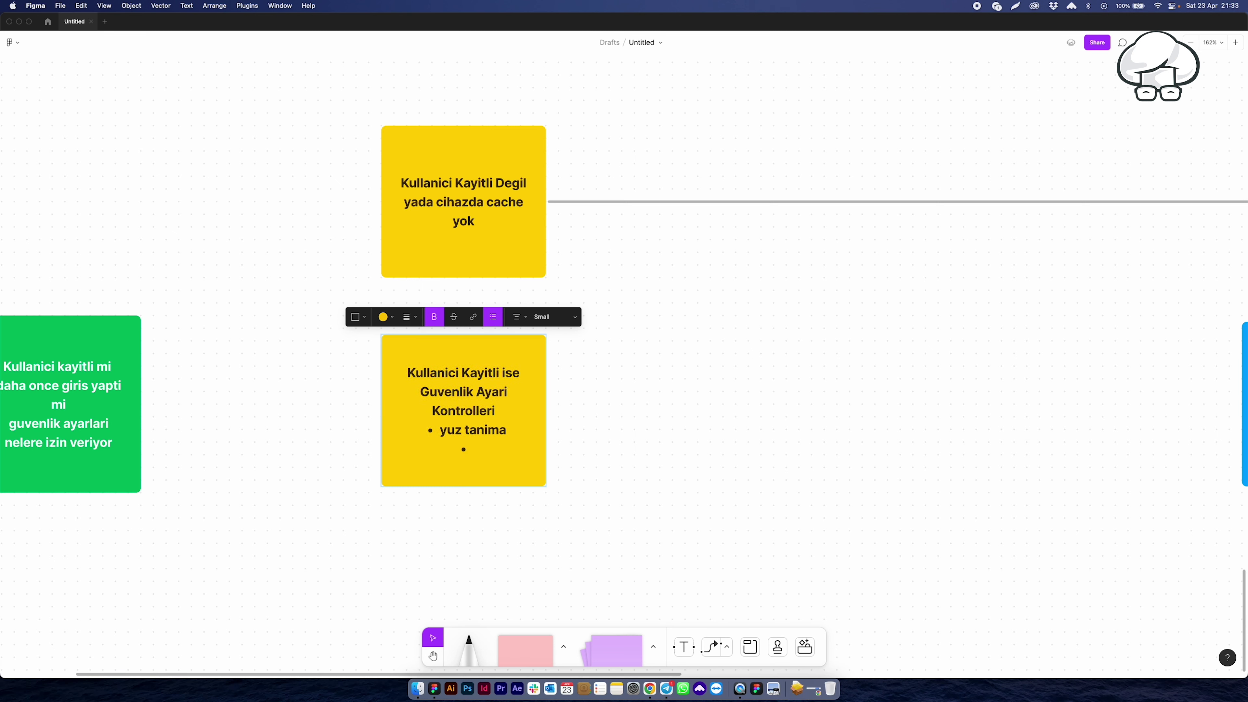
text(parmak)
text(i)
text(zi)
key(Return)
text(sifre sorma)
key(Return)
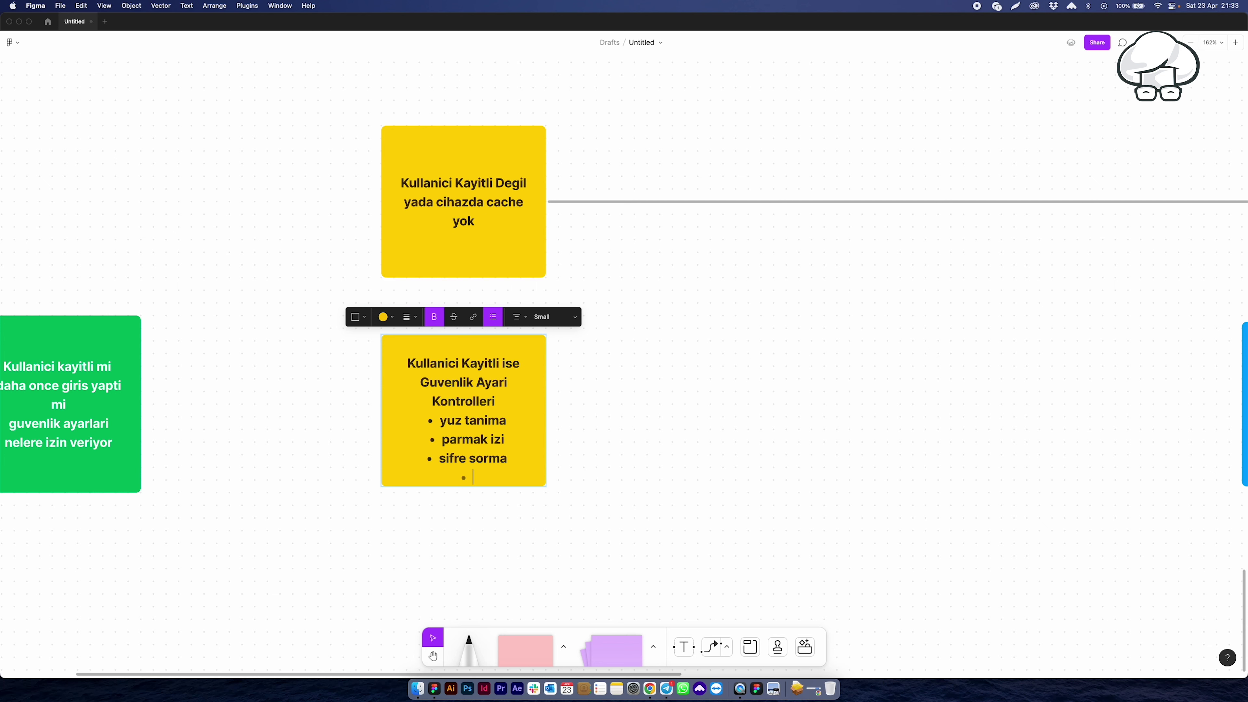
text(sif)
text(re)
text( suresi gecmismi)
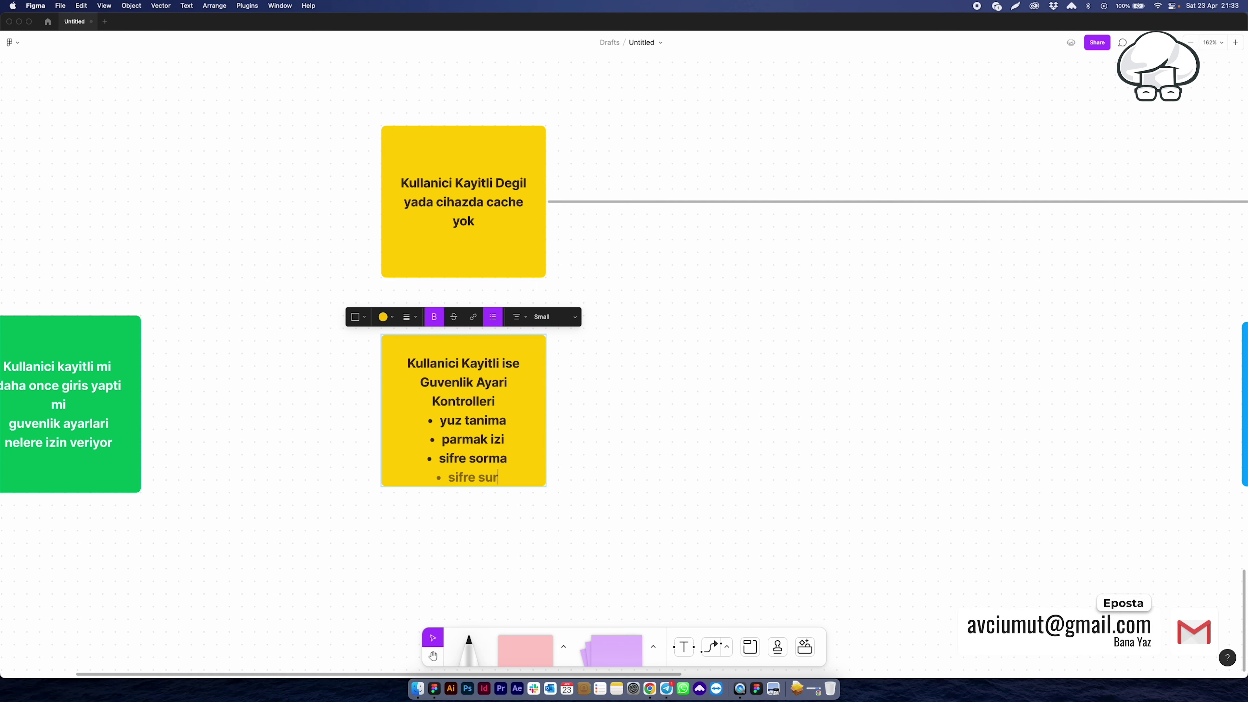
key(Escape)
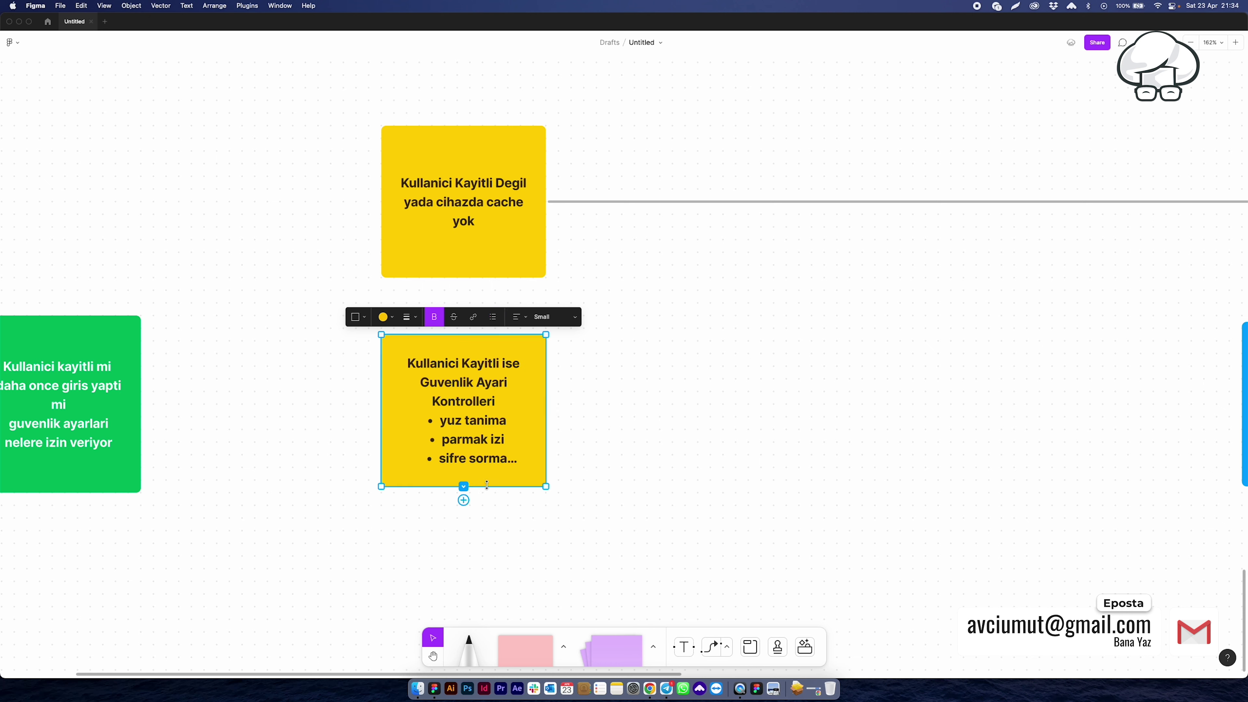
click(635, 519)
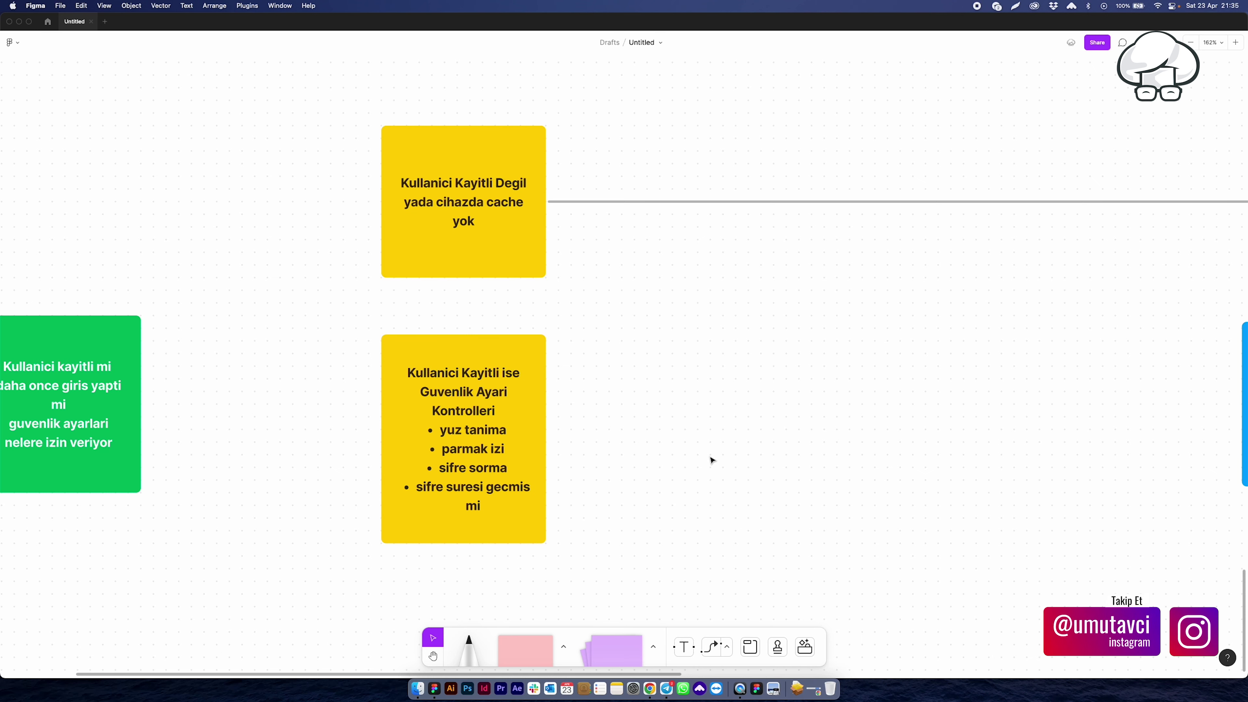
Step: Rename the blue box from Kullanici Giris to 'Kullanici Kayit'
ctrl+scroll(685, 452, down, 5)
drag(685, 453, 516, 418)
key(v)
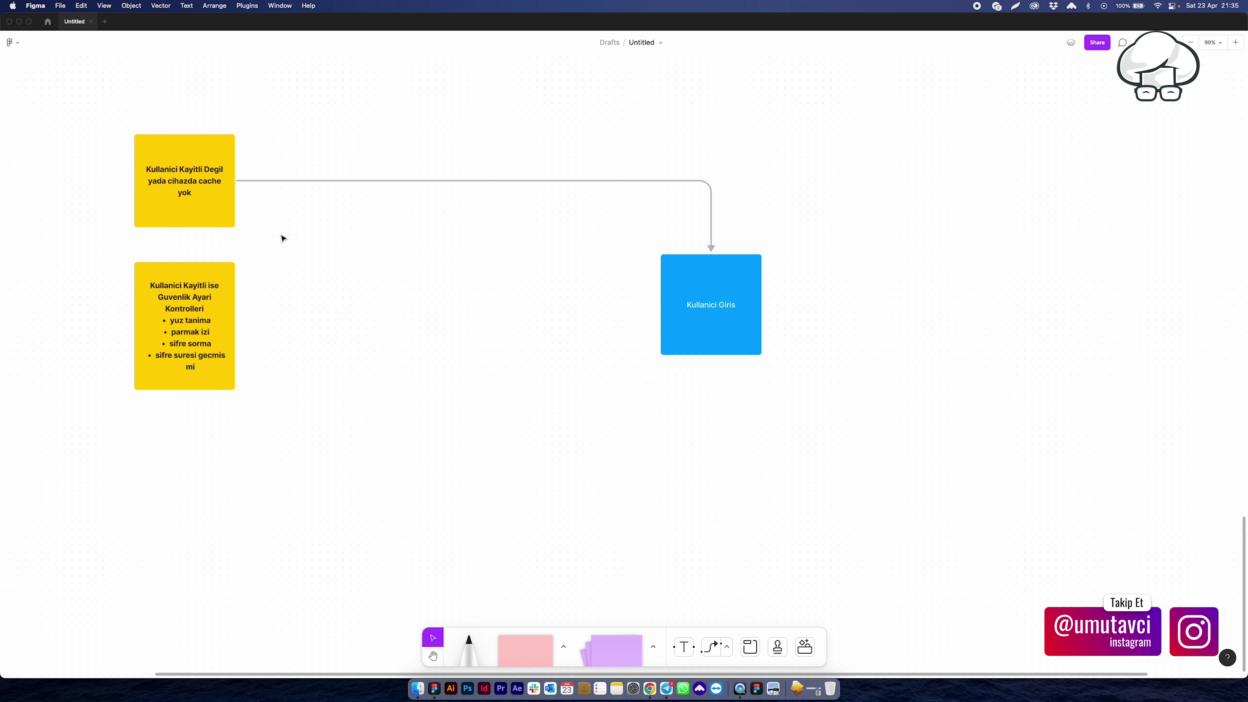
double_click(735, 305)
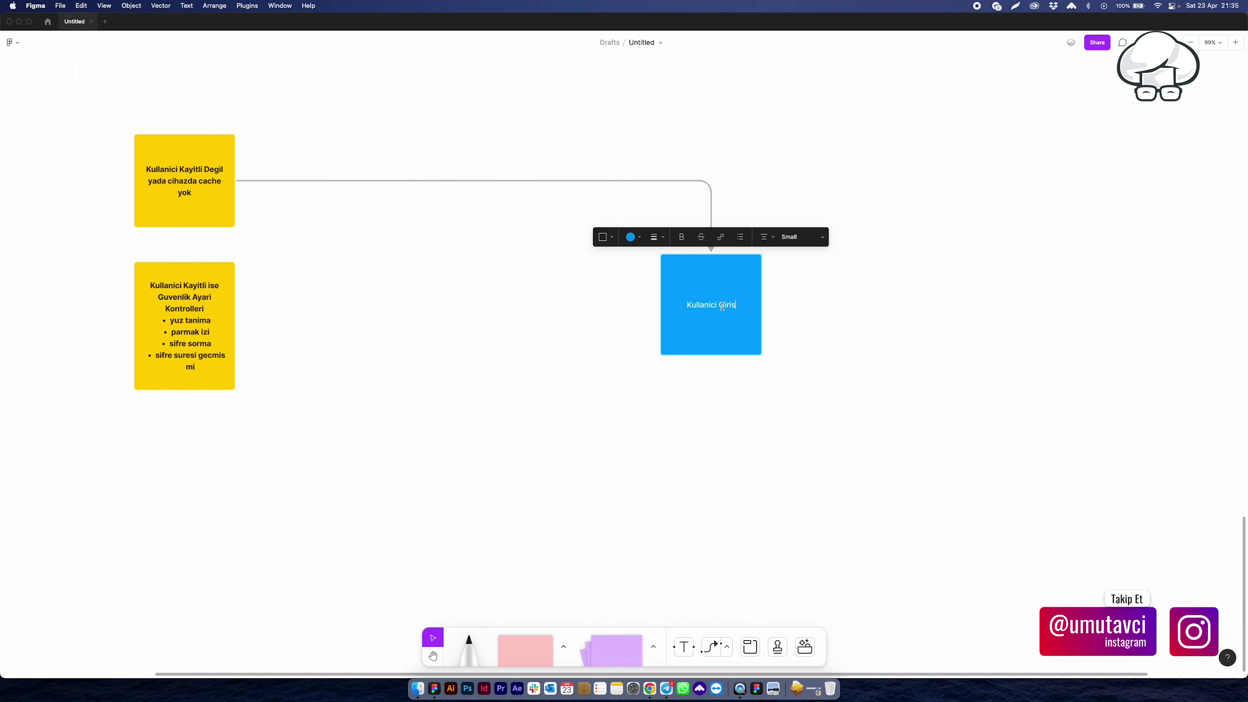
double_click(726, 305)
text(Ka)
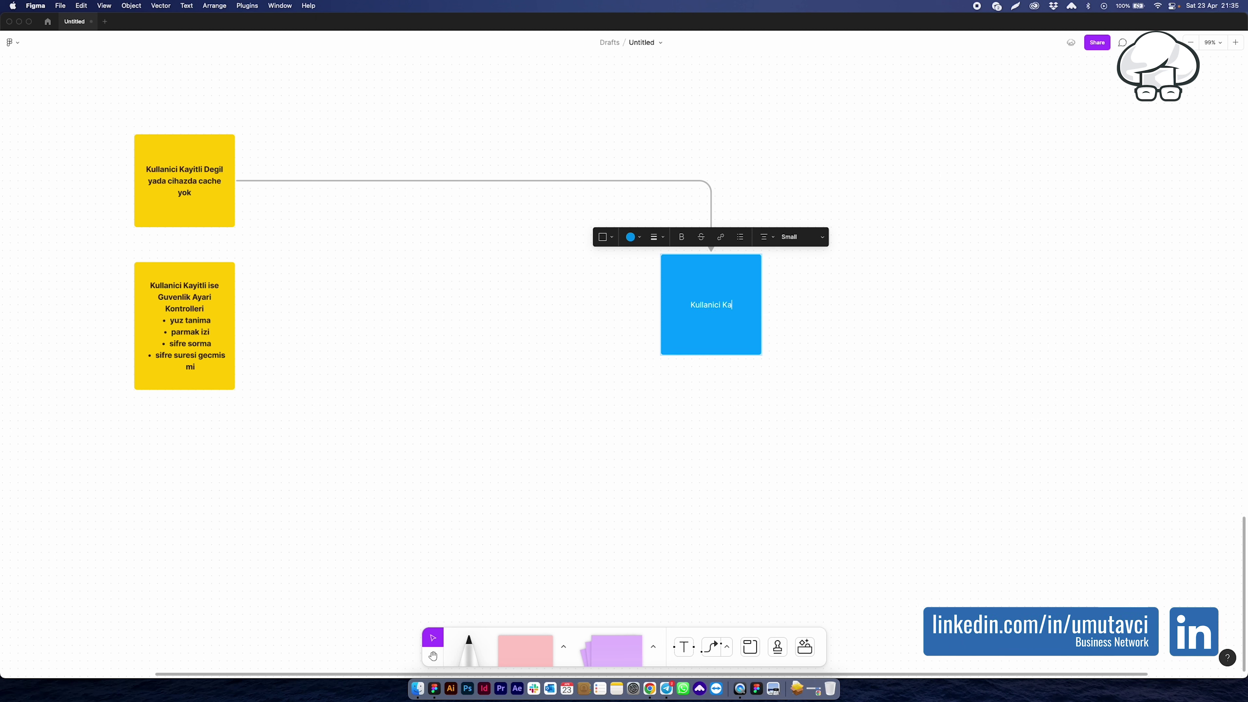
text(yit)
key(Escape)
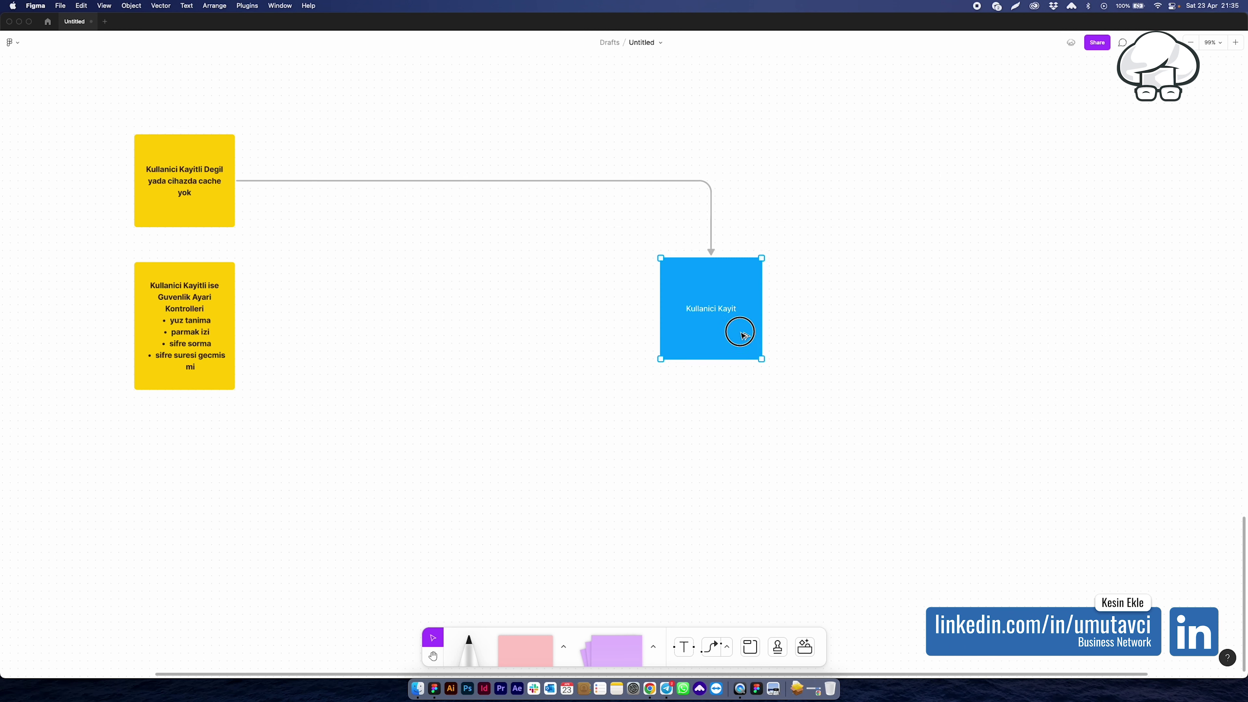
Step: Duplicate the blue box directly below it and select the copy's word Kayit for renaming
alt+drag(738, 328, 738, 460)
double_click(725, 439)
double_click(726, 440)
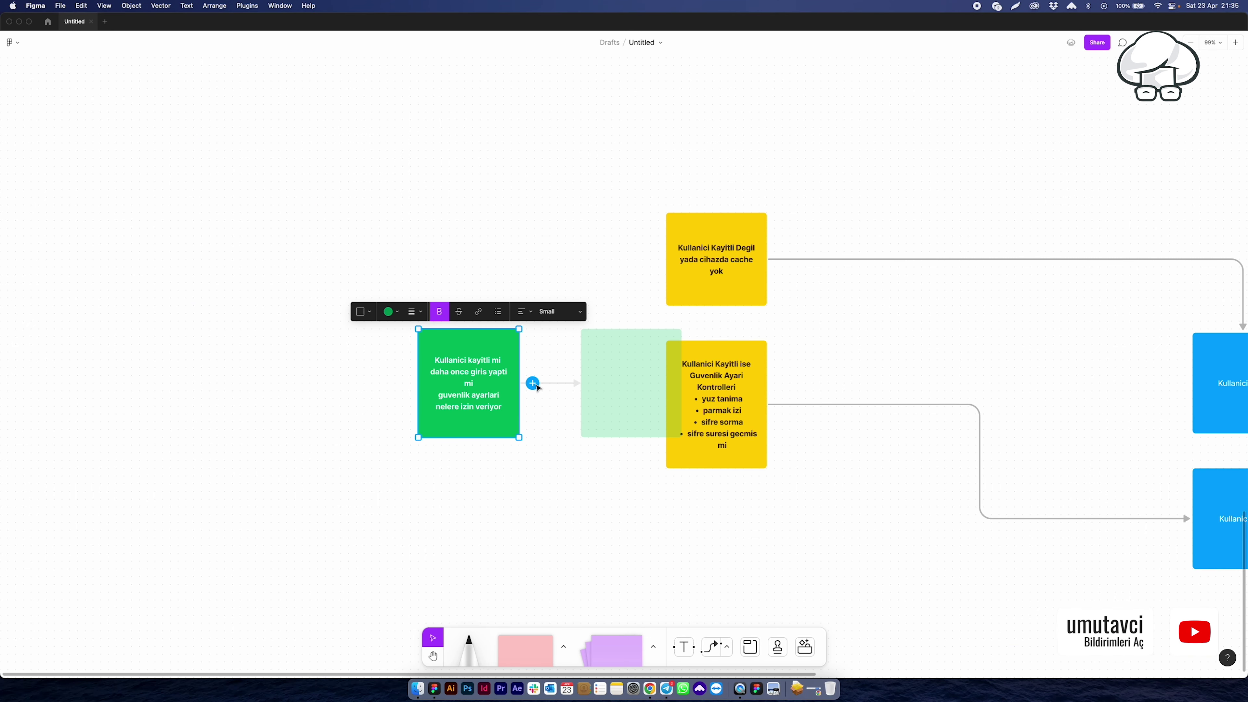
Step: Link the green sticky with arrows to the upper and lower yellow boxes, then pan right toward the blue boxes
drag(533, 383, 685, 256)
drag(533, 383, 696, 418)
key(h)
drag(865, 513, 497, 501)
key(v)
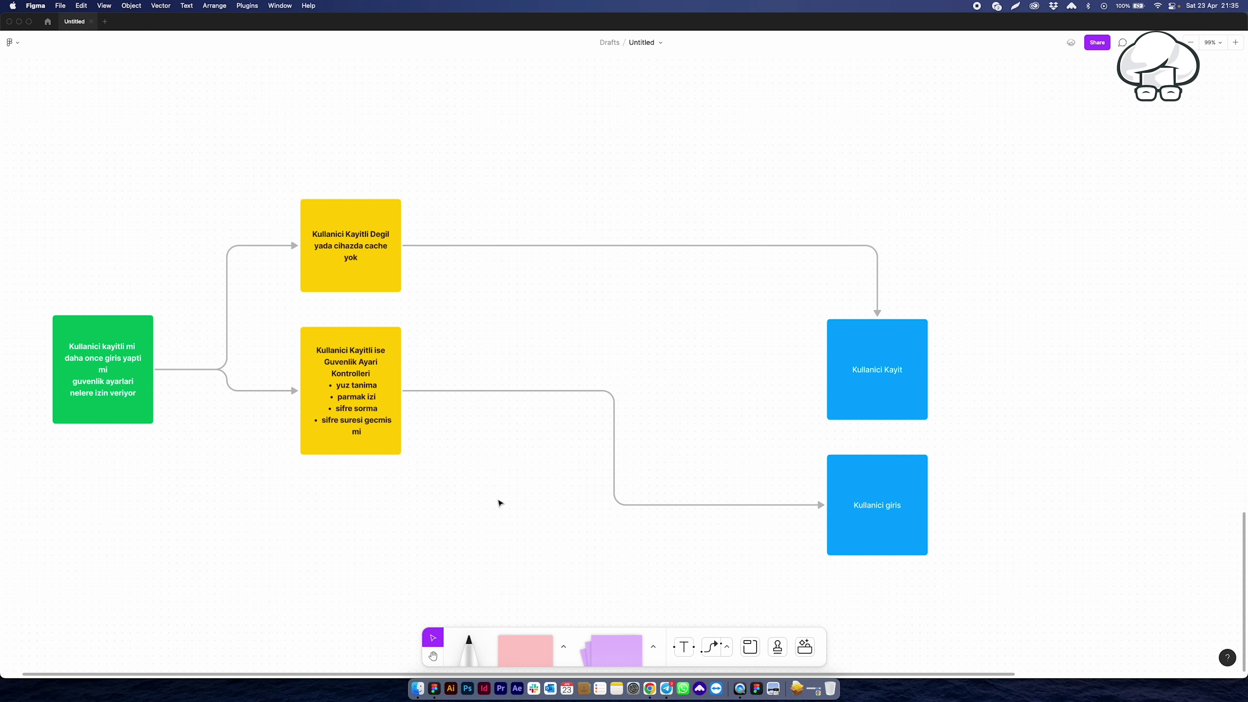
drag(846, 418, 522, 415)
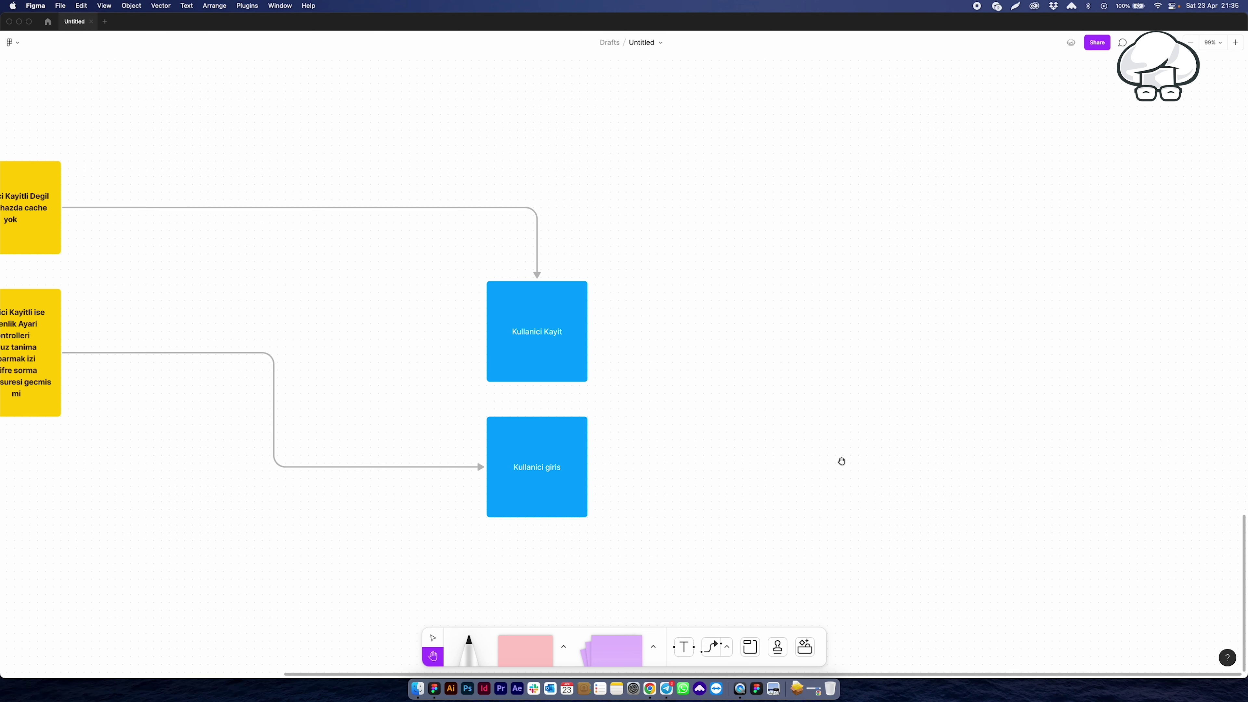
drag(806, 452, 531, 449)
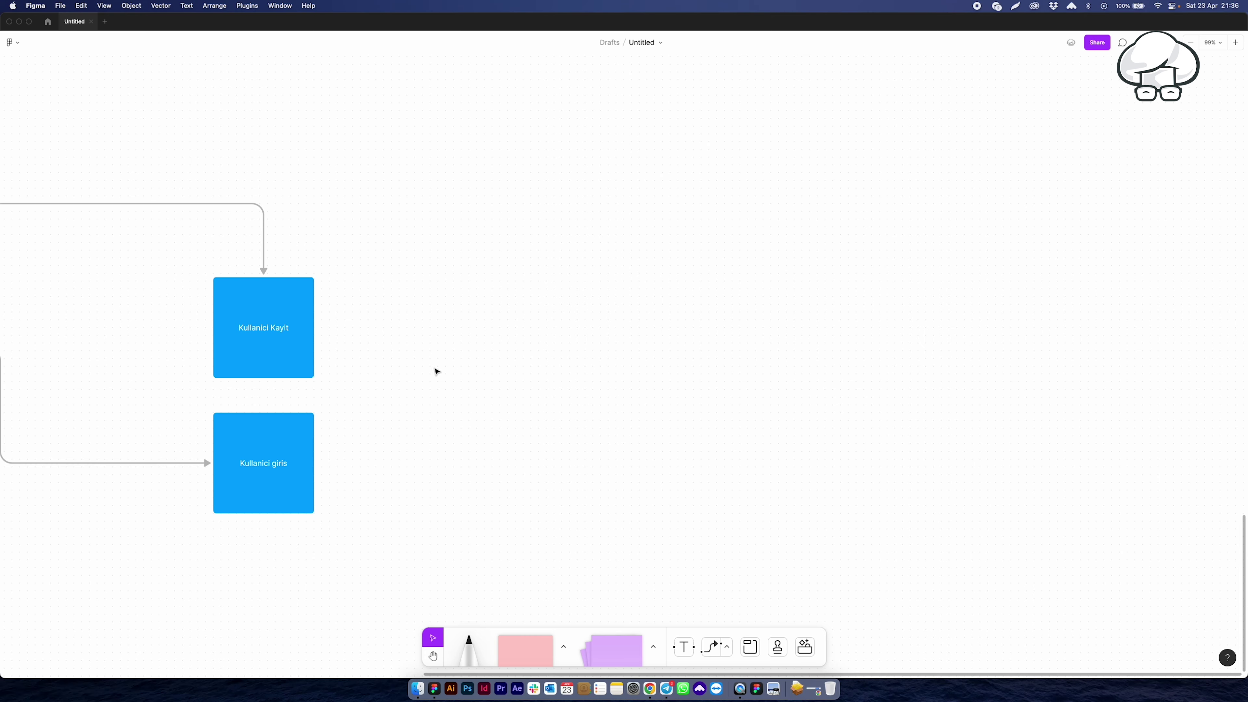
scroll(529, 332, down, 5)
drag(515, 371, 587, 526)
scroll(368, 246, down, 3)
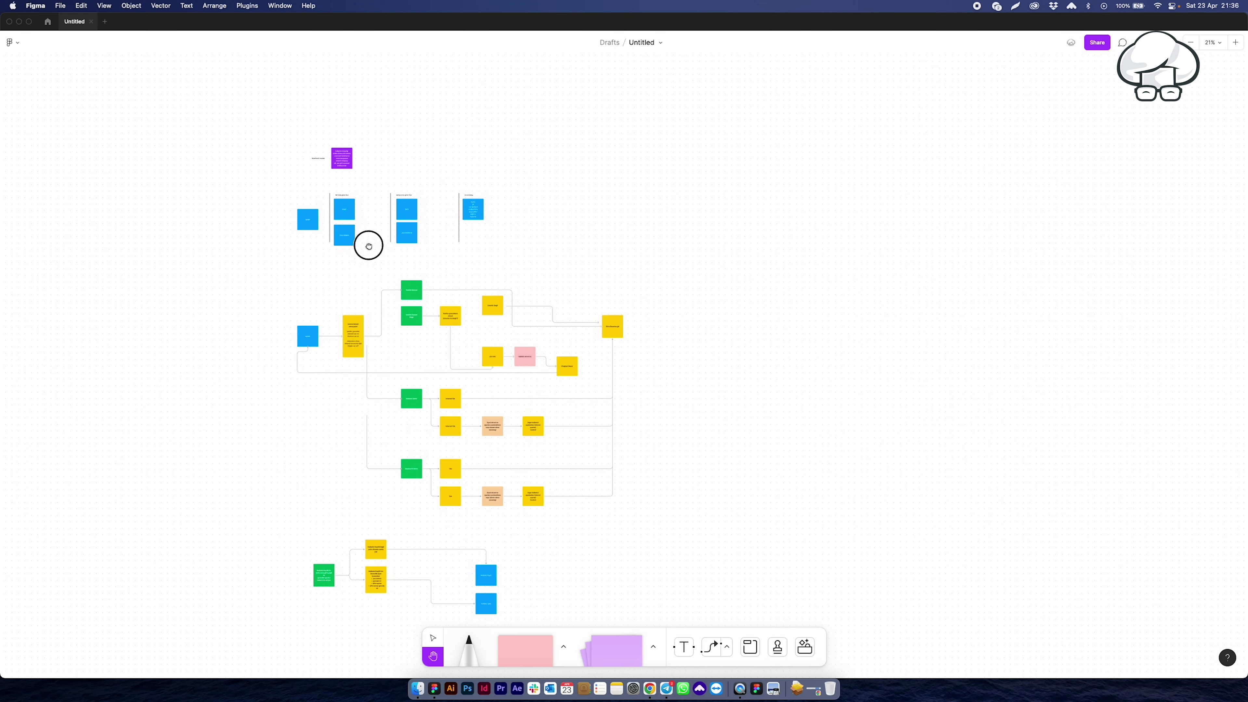
scroll(368, 246, up, 3)
scroll(374, 266, up, 2)
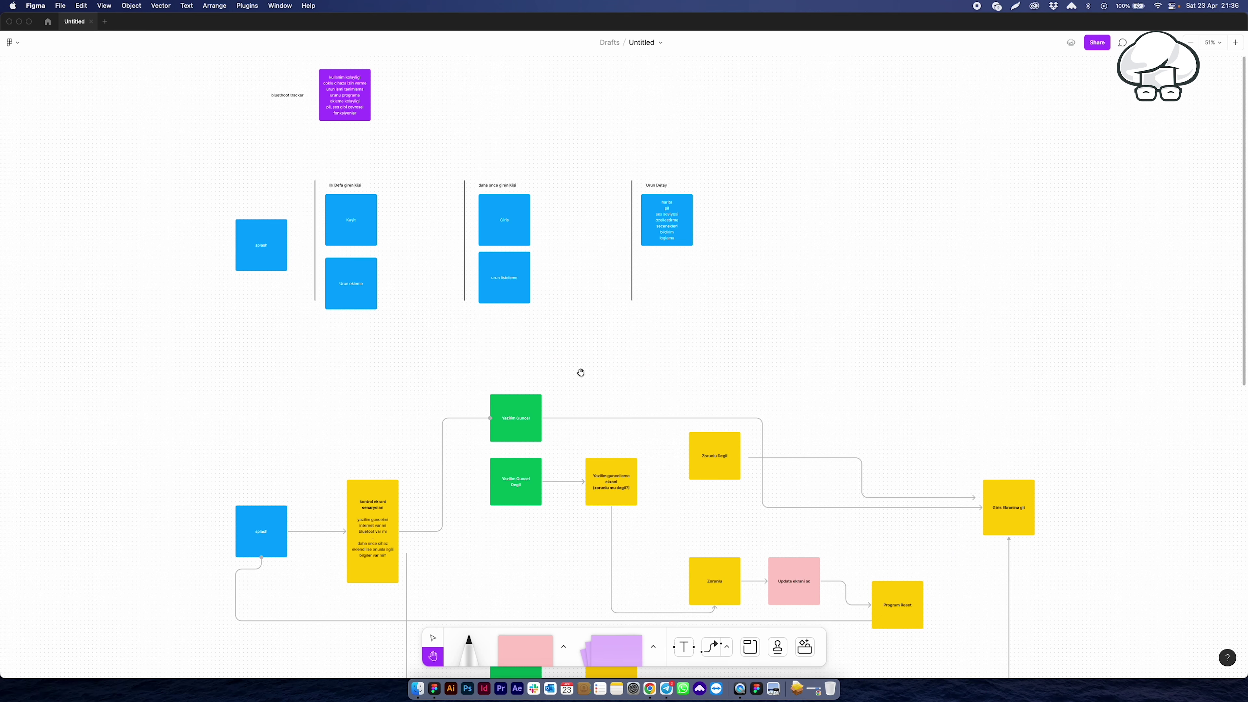
scroll(581, 372, down, 10)
scroll(565, 344, down, 10)
scroll(549, 329, down, 3)
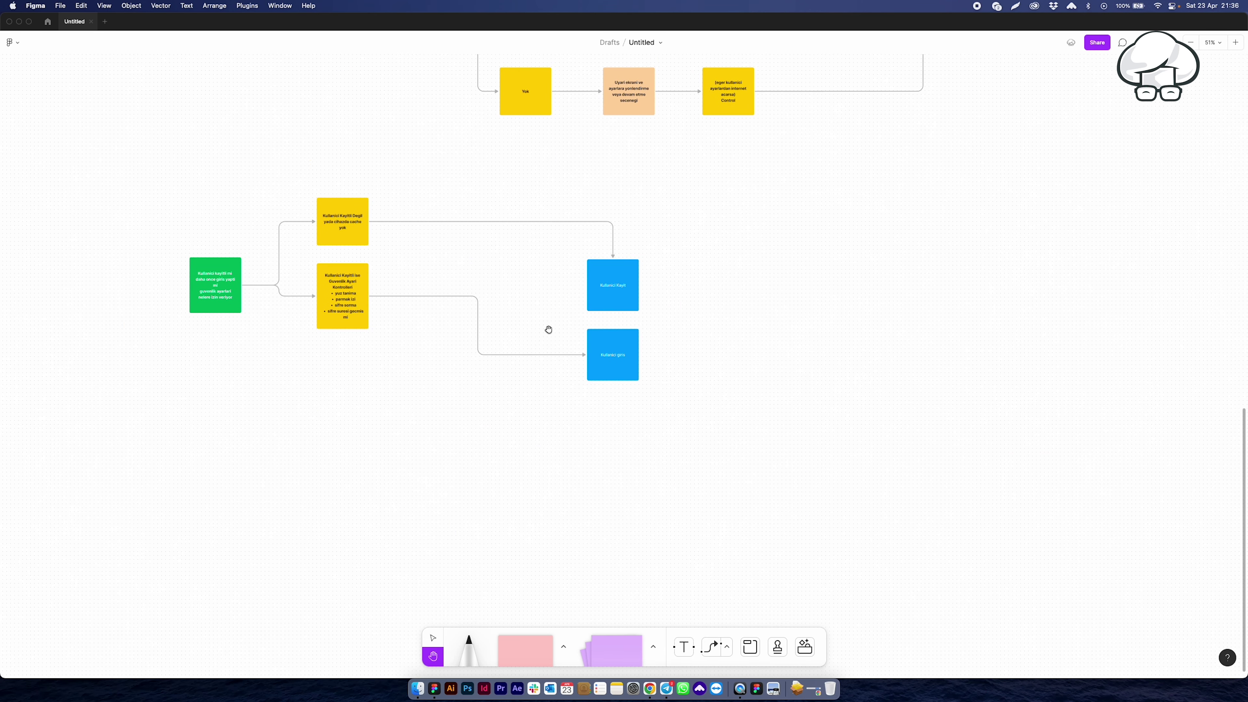
key(v)
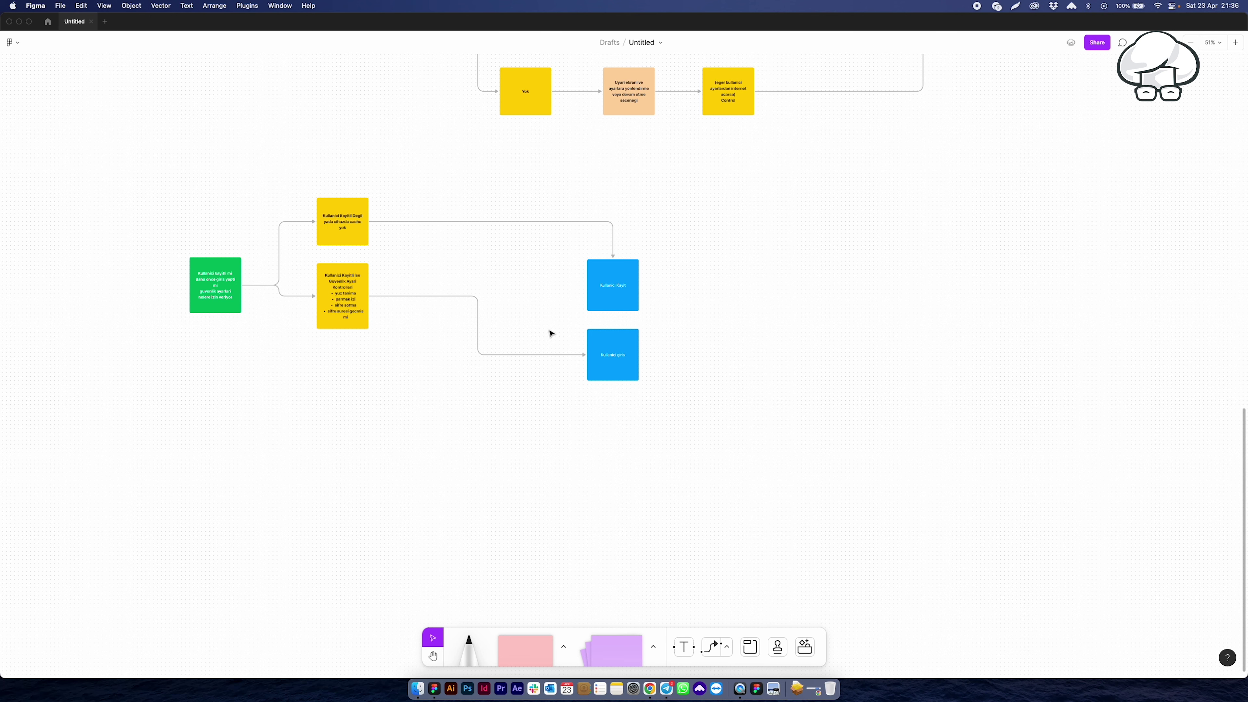
key(h)
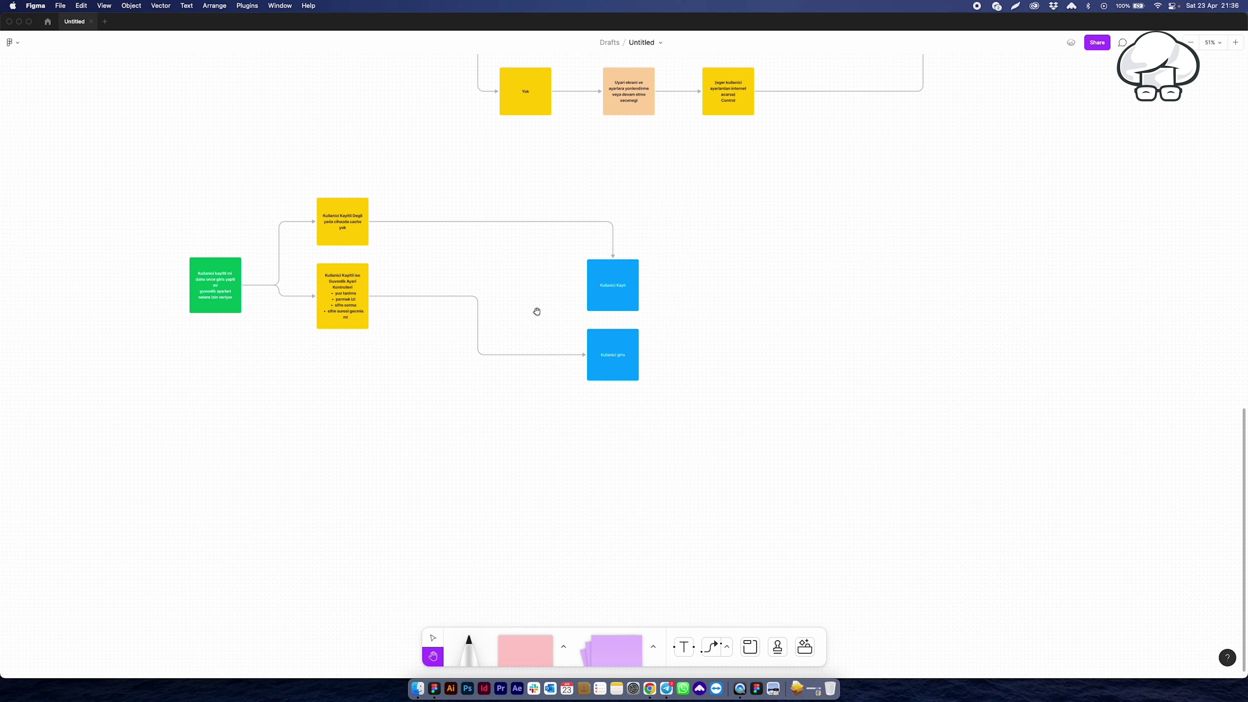
drag(539, 310, 387, 327)
key(v)
click(459, 302)
Step: Create a linked box right of Kullanici Kayit and enter 'Email' and 'Pass'
scroll(513, 276, up, 2)
scroll(513, 276, up, 3)
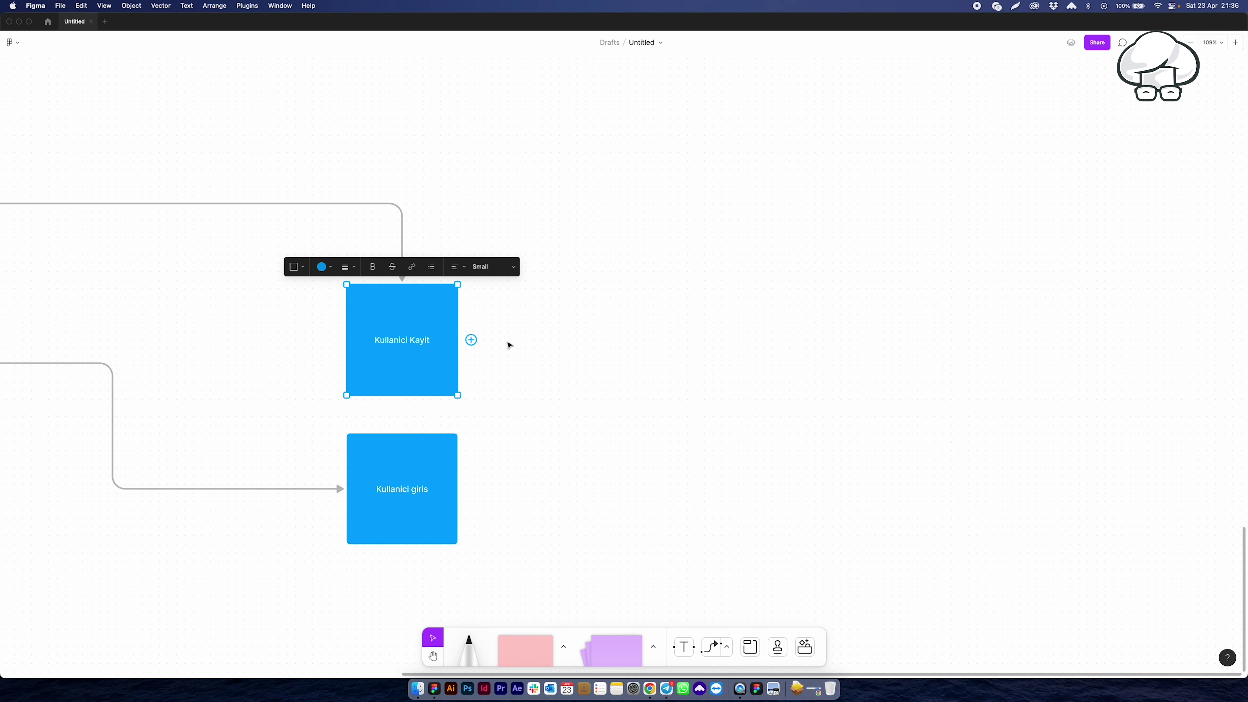
drag(470, 340, 623, 338)
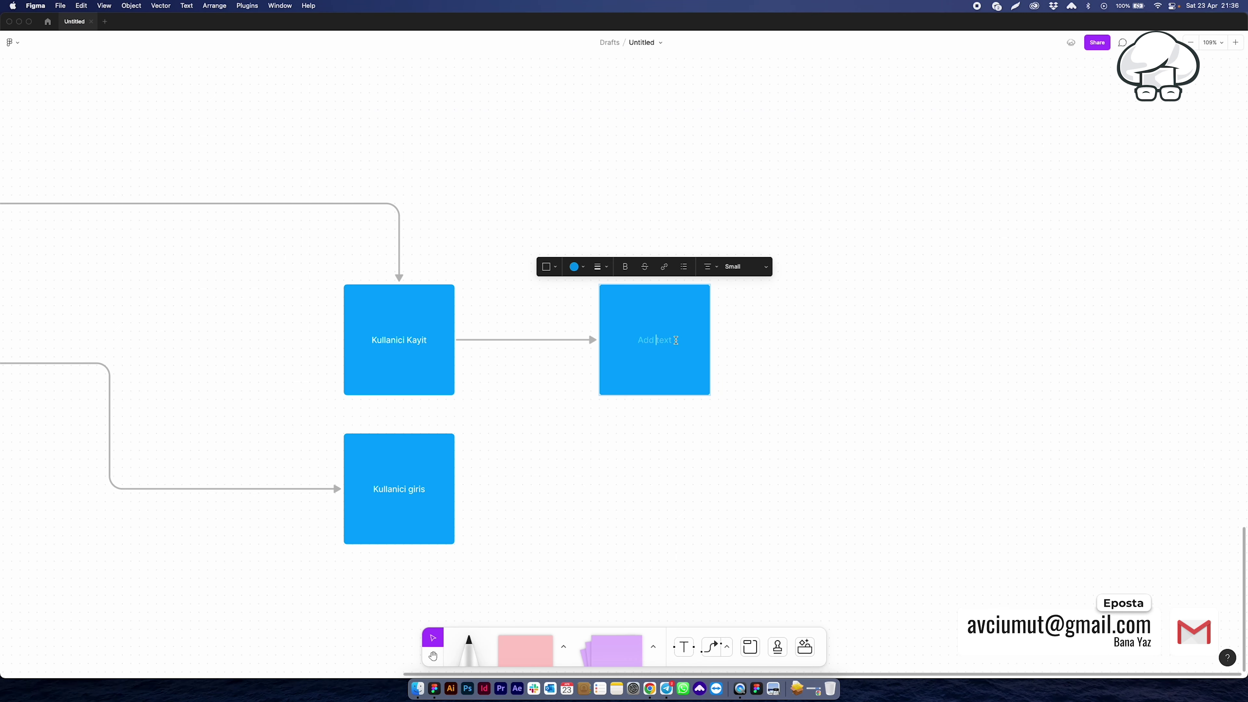
text(Email)
key(Return)
text(Pass)
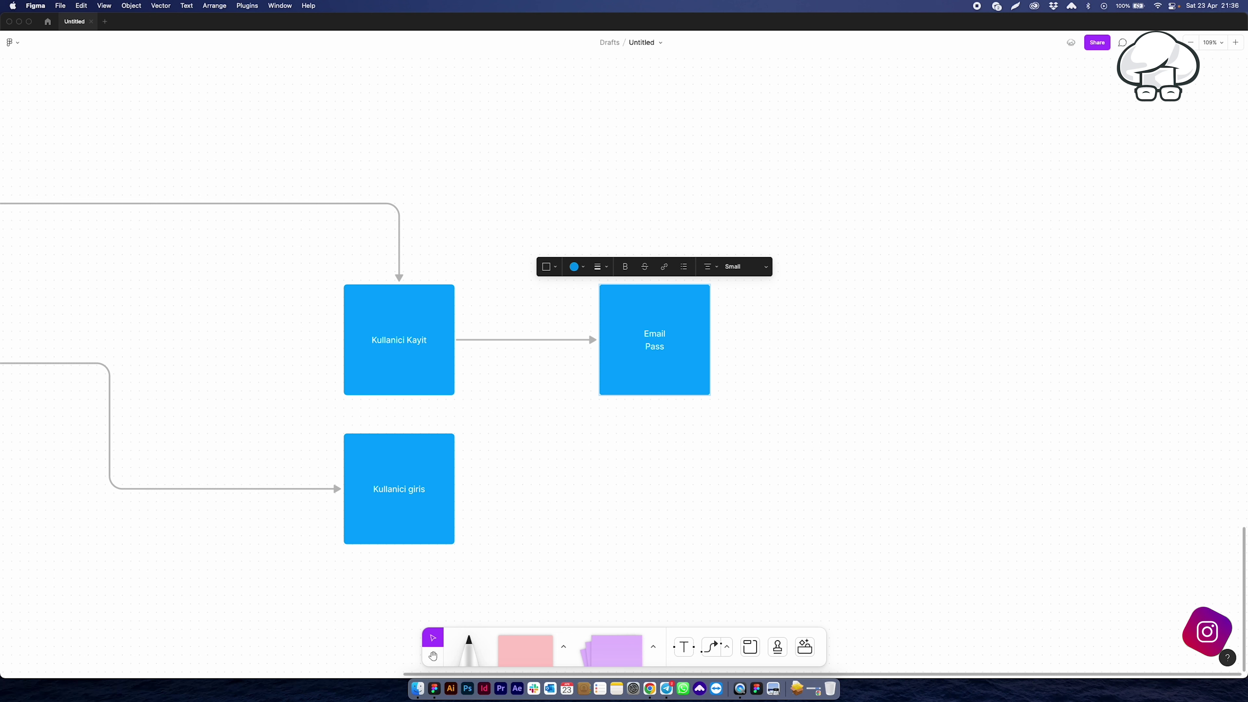
key(Escape)
Step: Add 'Adini', 'Ulkesini', 'Telfonunu' and three placeholder lines to the field list
text(Adini)
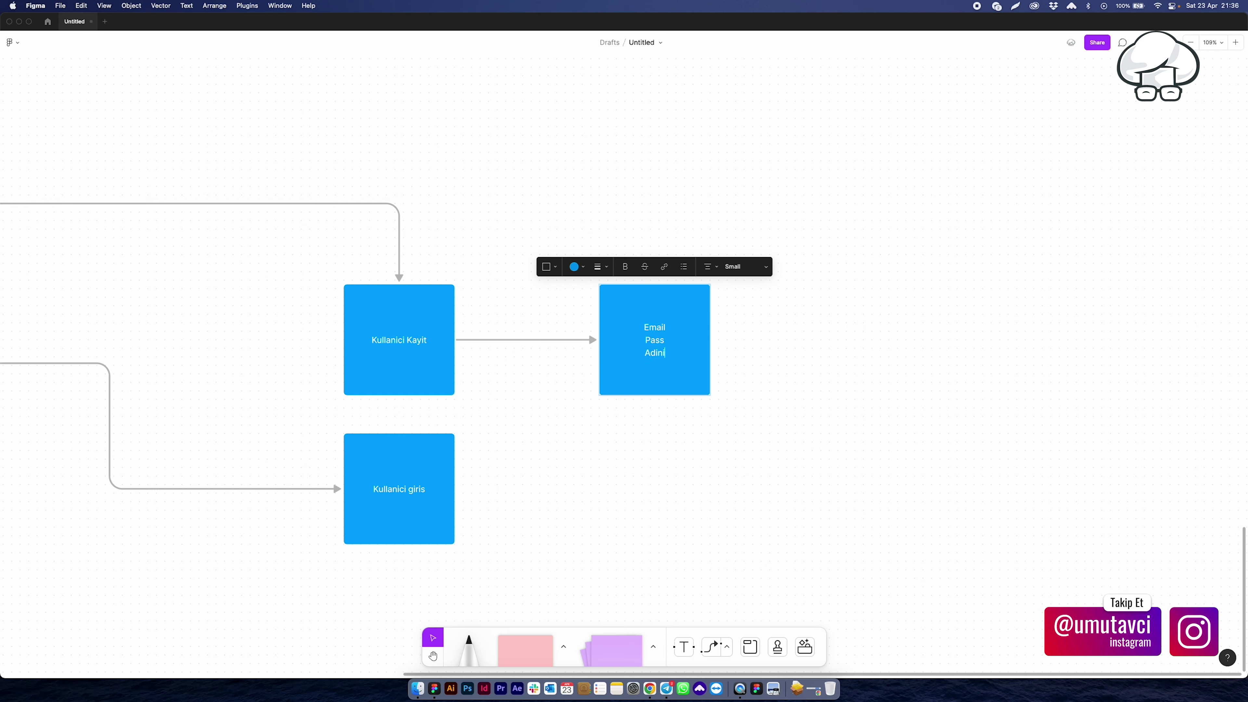
key(Return)
text(Ulkesini)
key(Return)
text(Telfonunu)
key(Return)
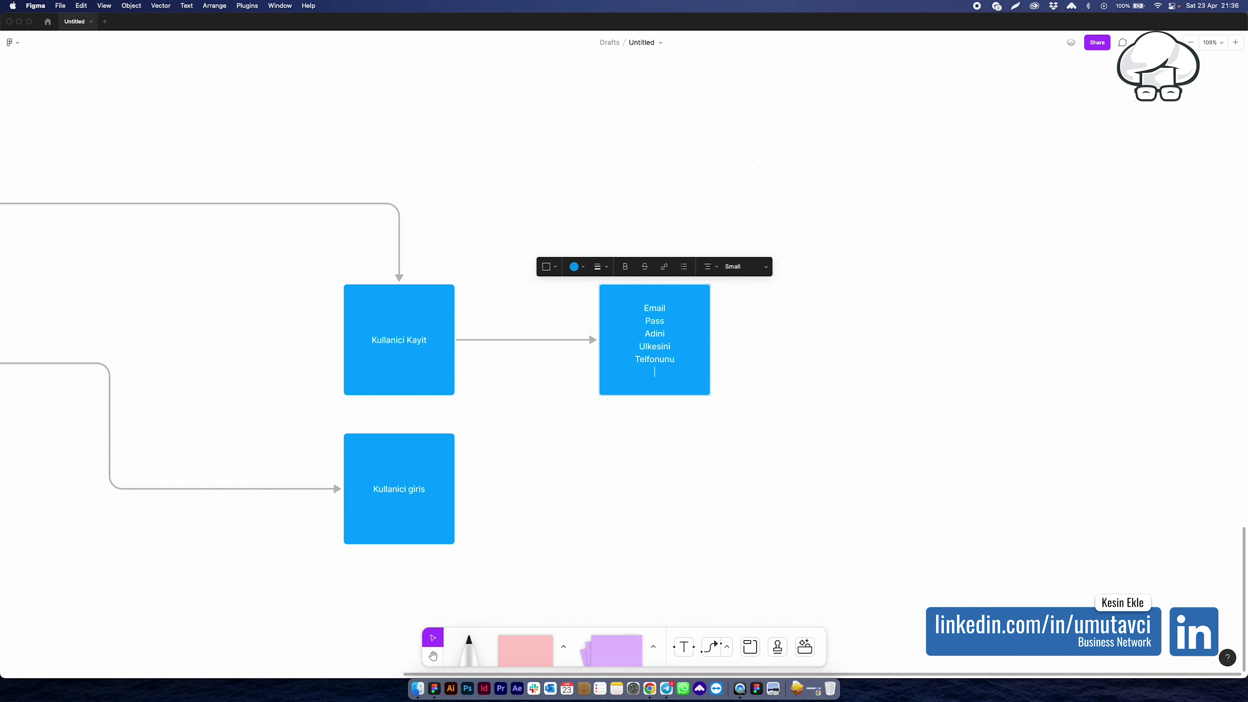
text(fdkgi)
key(Return)
text(dfgefdgfd)
key(Return)
text(dfgdfgfd)
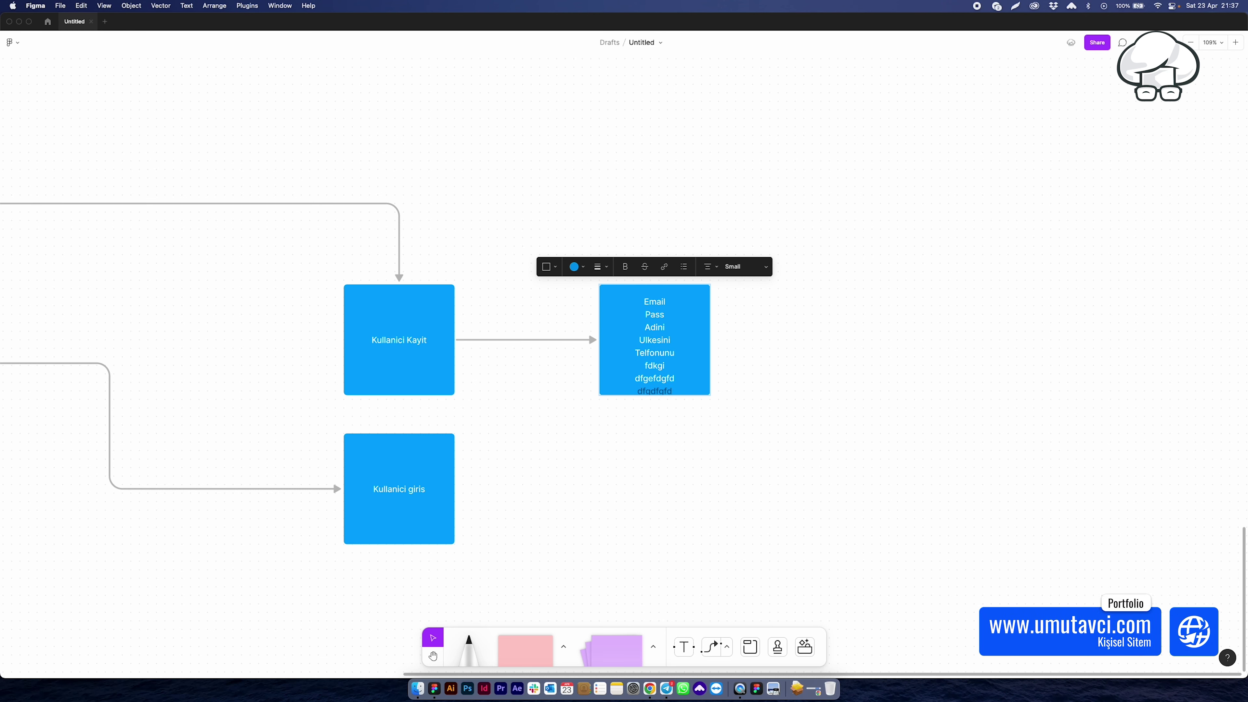
Step: Stretch the field list box taller
click(822, 362)
click(654, 395)
mouse_move(653, 396)
mouse_down()
mouse_move(653, 465)
mouse_move(758, 397)
mouse_up()
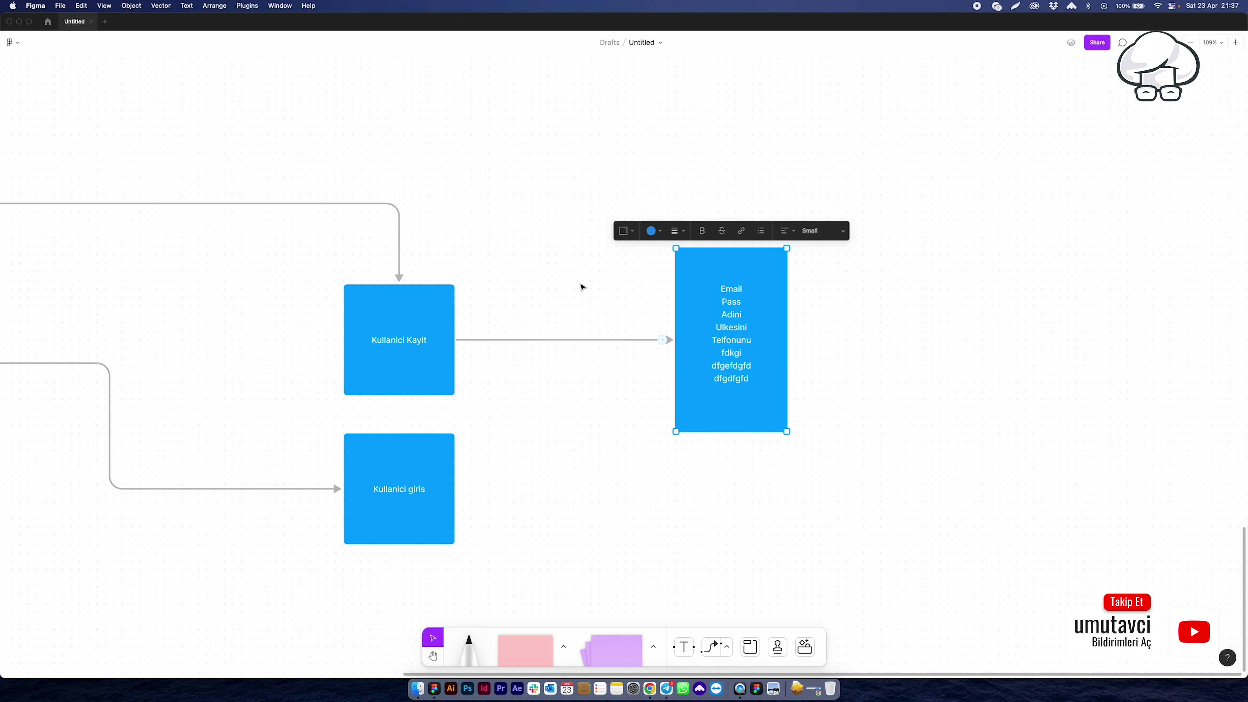
Step: Move 'Adini' below the inserted dash line in the field list
click(581, 281)
double_click(727, 302)
click(747, 287)
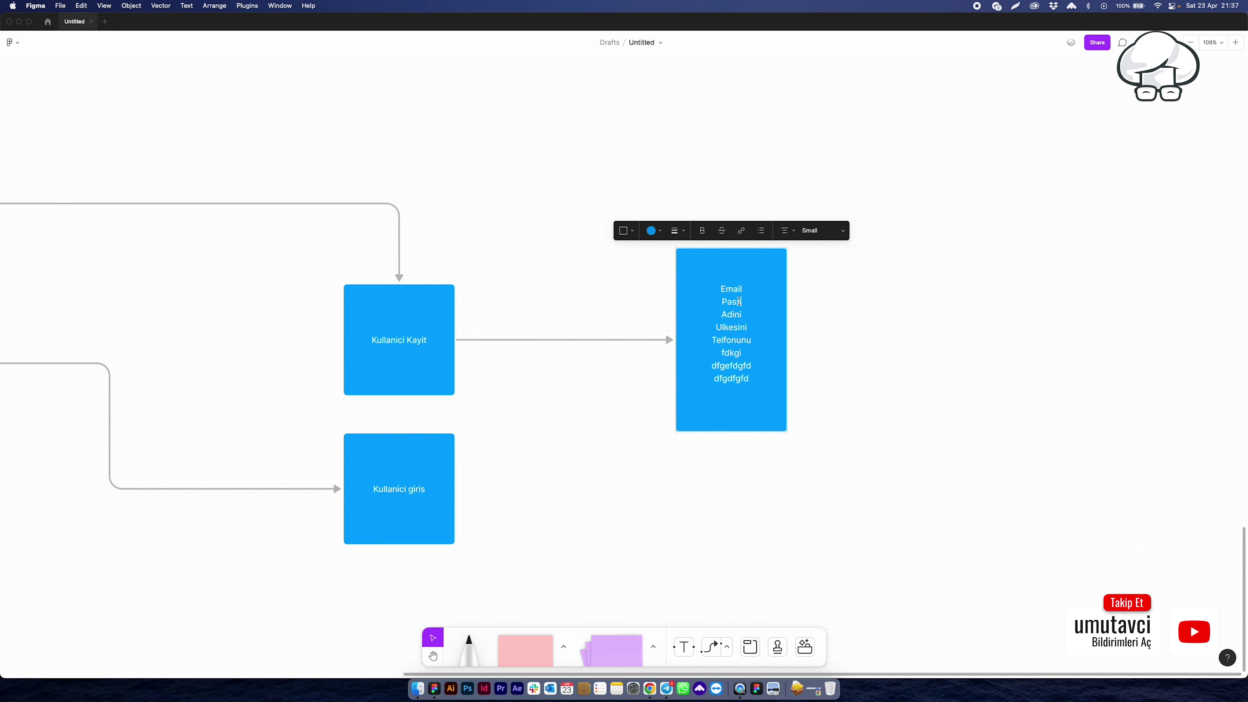
double_click(721, 287)
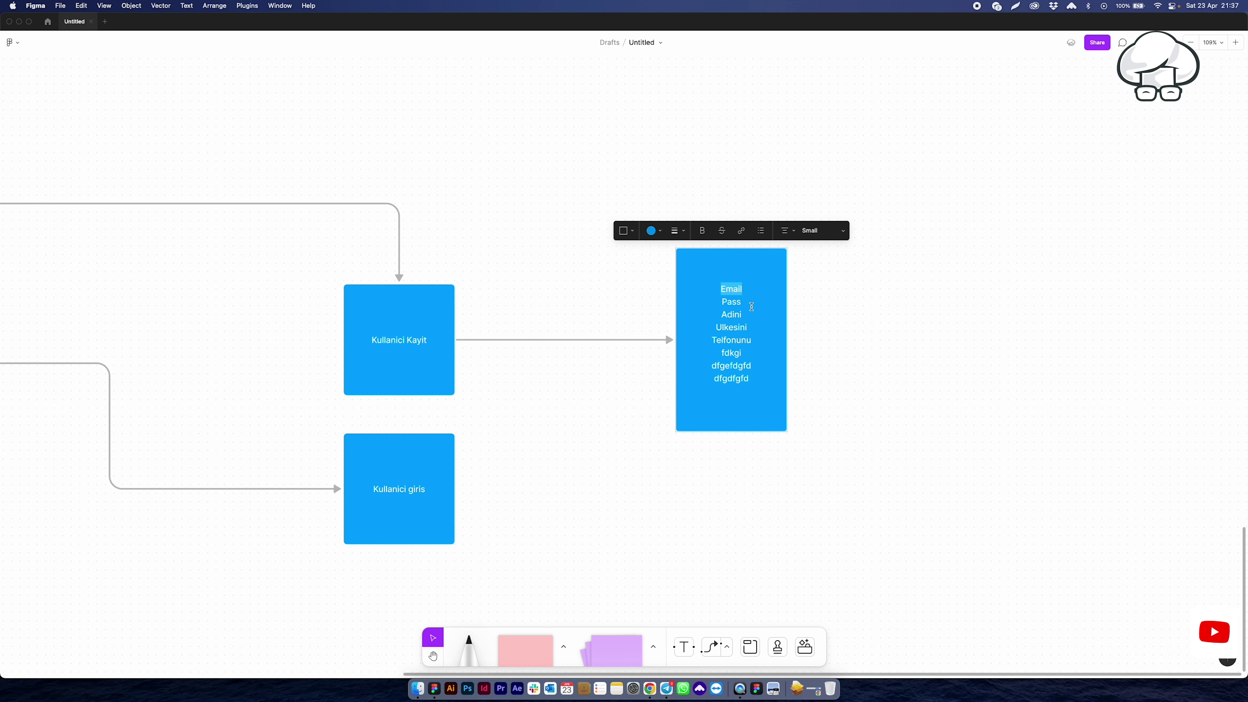
drag(743, 301, 766, 442)
click(746, 387)
click(744, 316)
key(Return)
key(Return)
text(+)
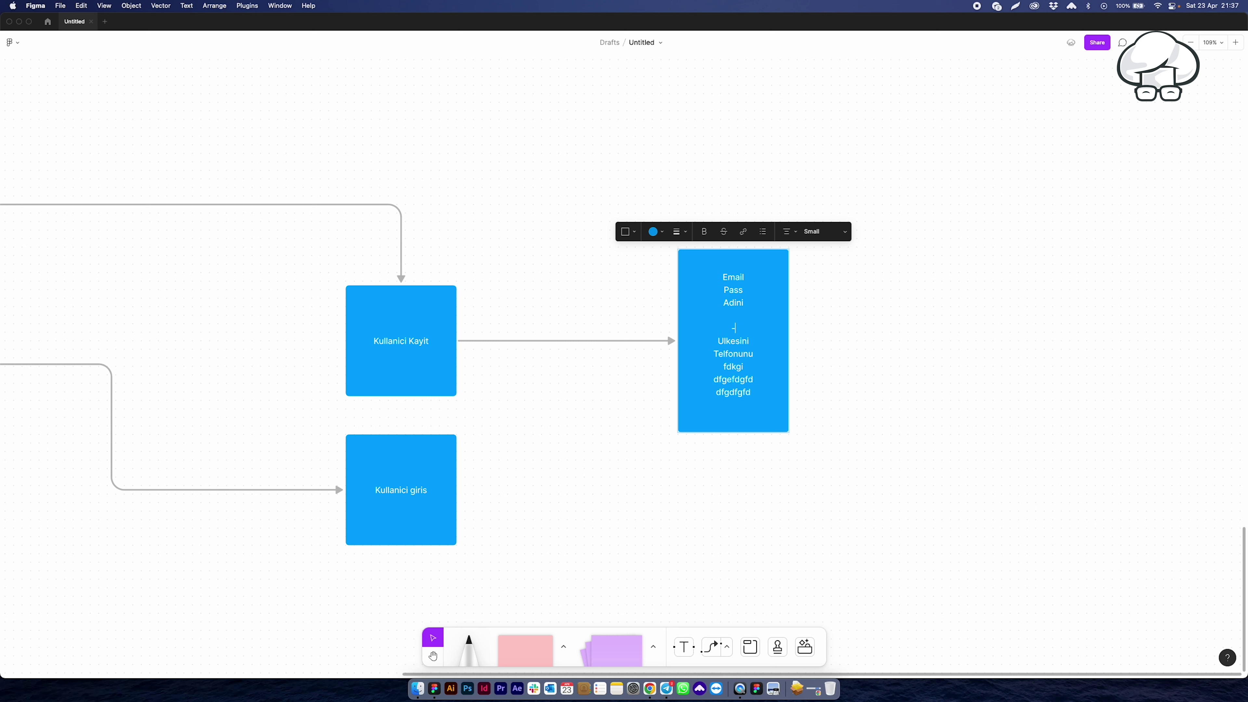
drag(752, 302, 705, 303)
key(BackSpace)
text(Adini)
key(Return)
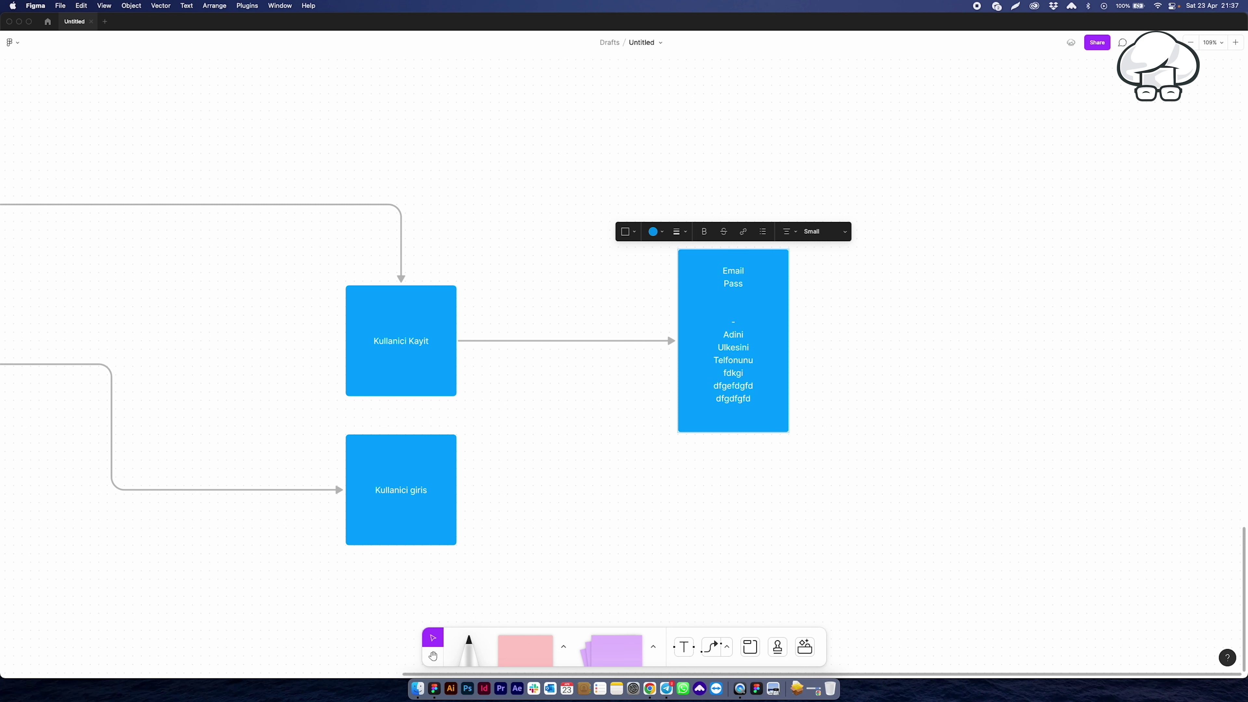
Step: Add a 'Pass Rep' line under Pass, fixing its capitalisation
click(751, 297)
text(PAss Rep)
click(1041, 424)
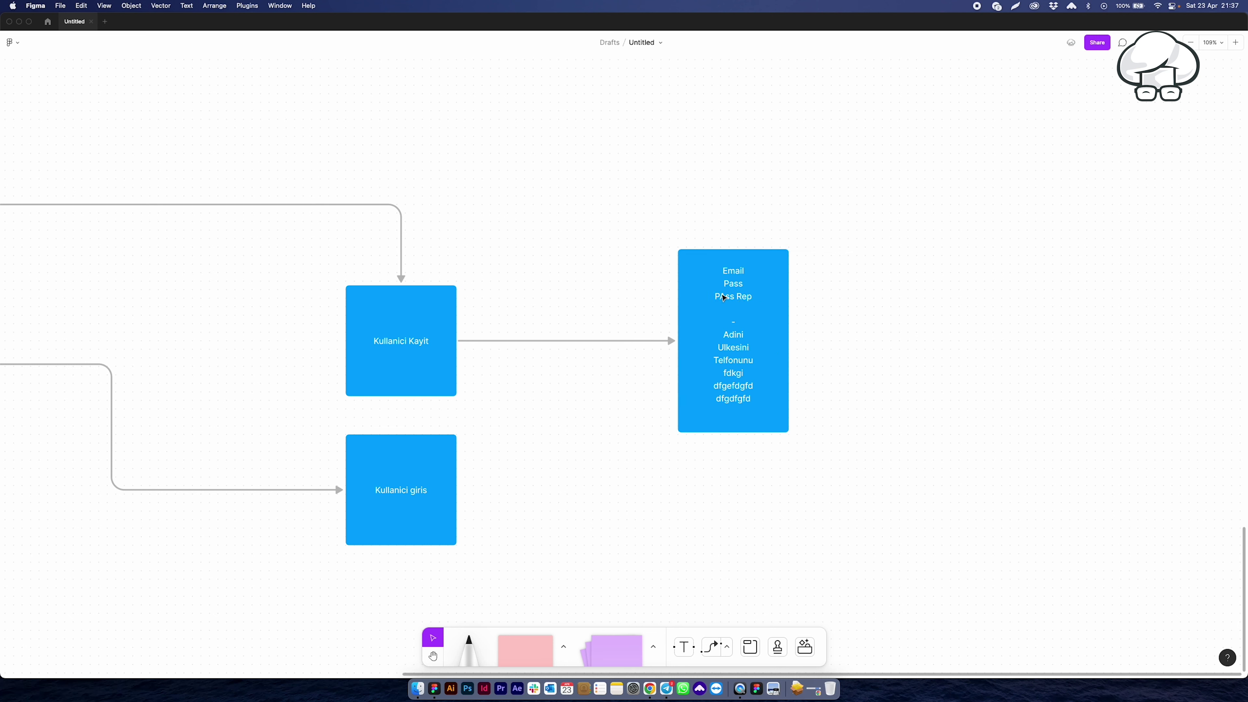
double_click(723, 297)
click(725, 296)
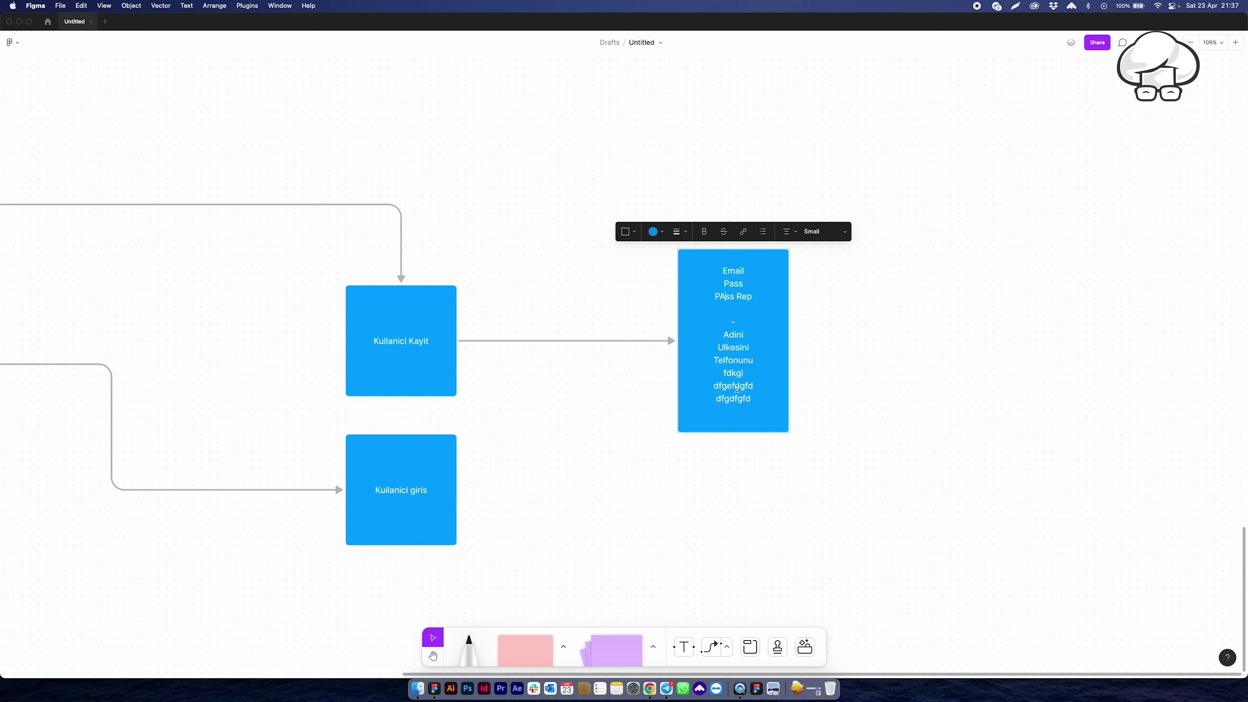
key(BackSpace)
text(a)
click(849, 360)
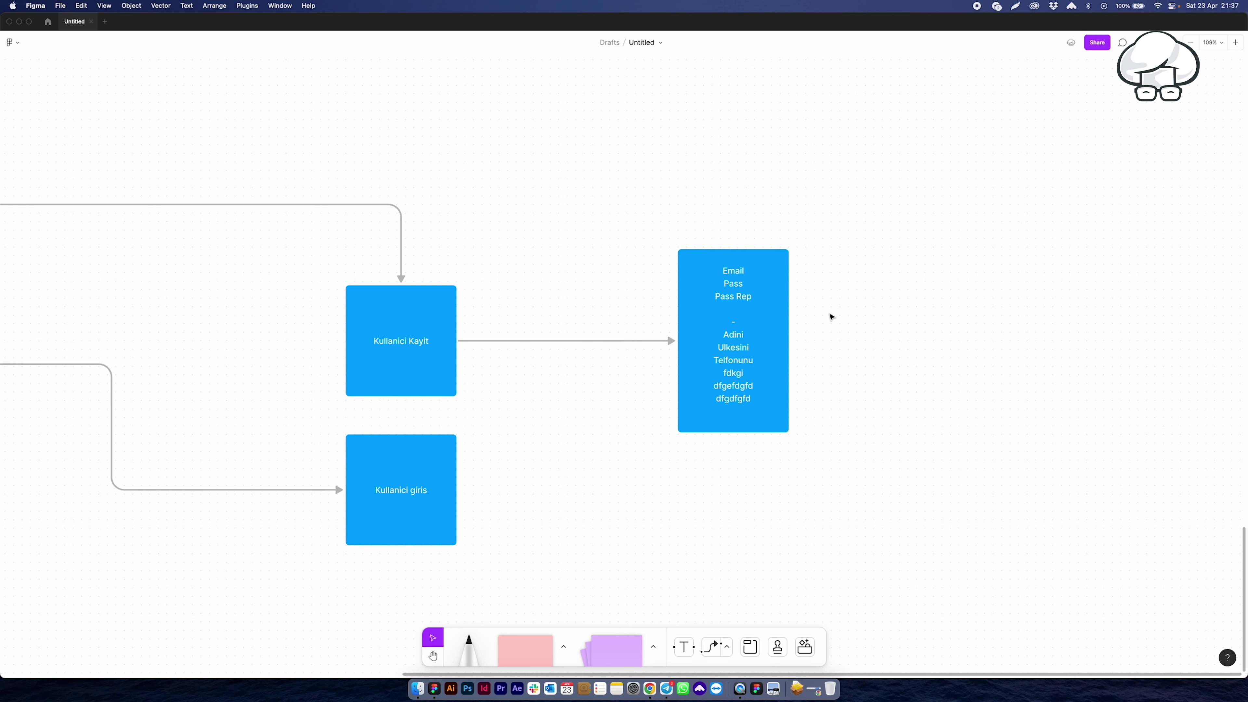
Step: Add 'sosyal medya' on a new line after Pass Rep
key(ctrl+z)
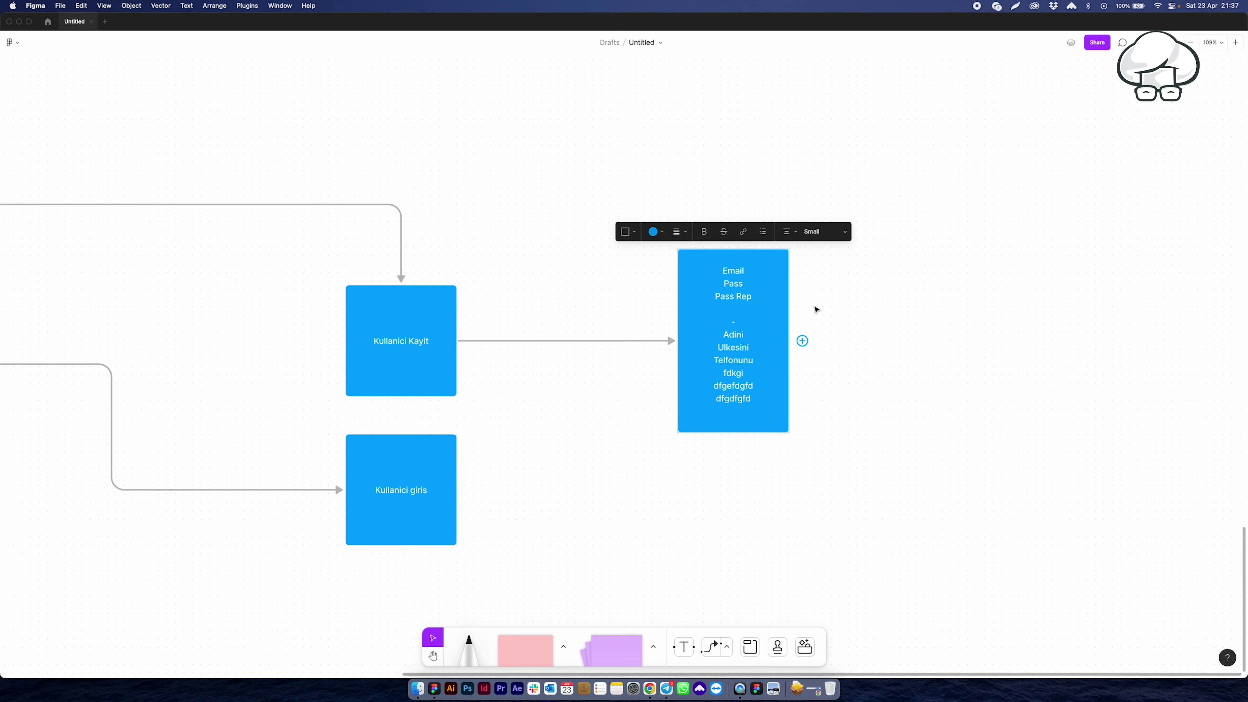
key(Return)
text(sosyal medya)
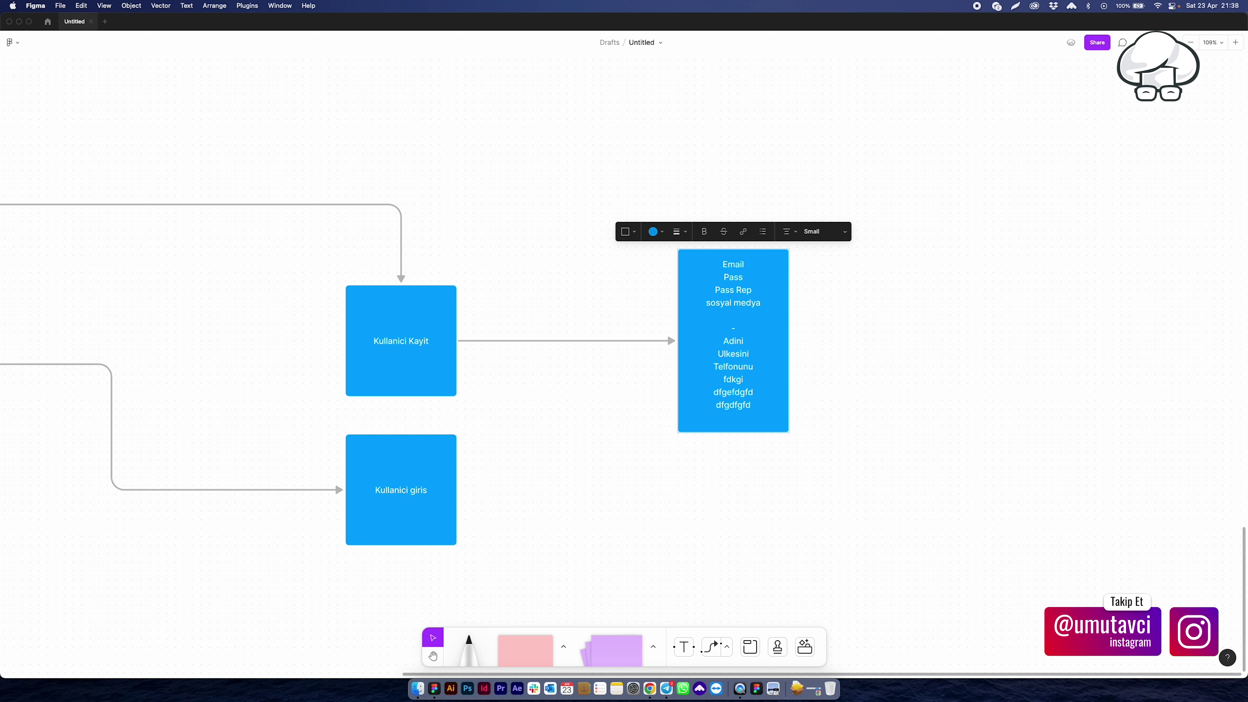
click(545, 425)
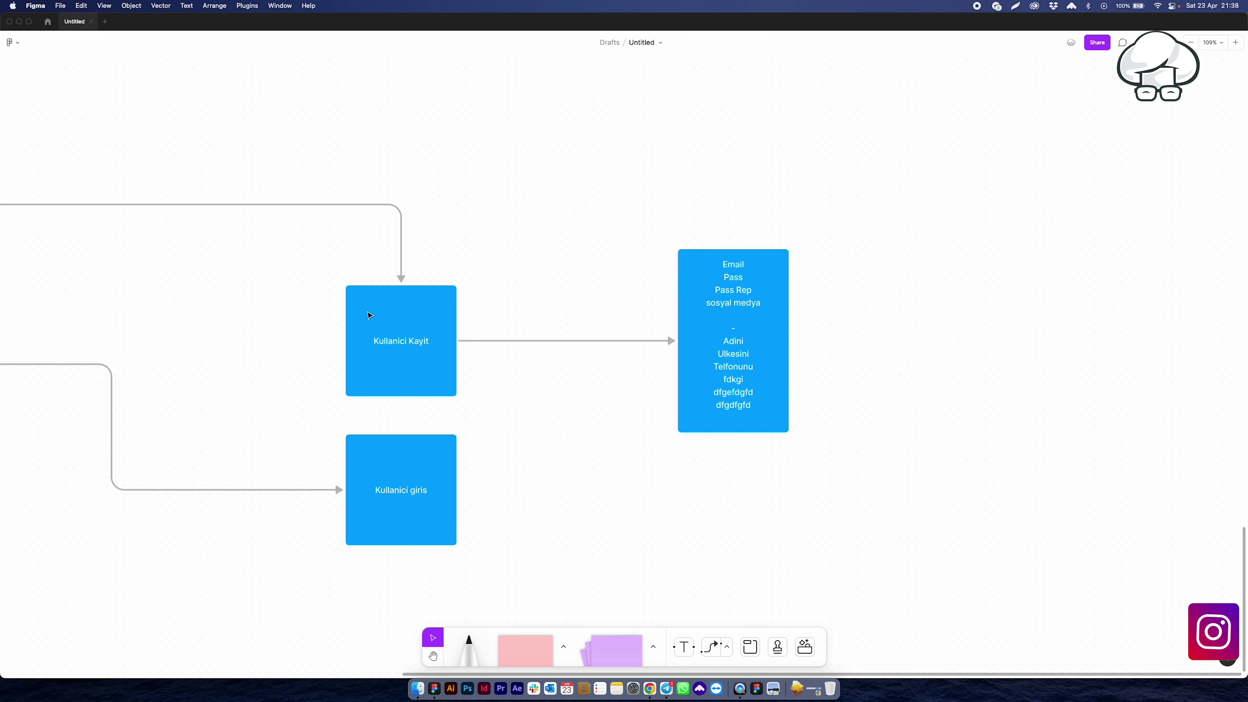
click(371, 312)
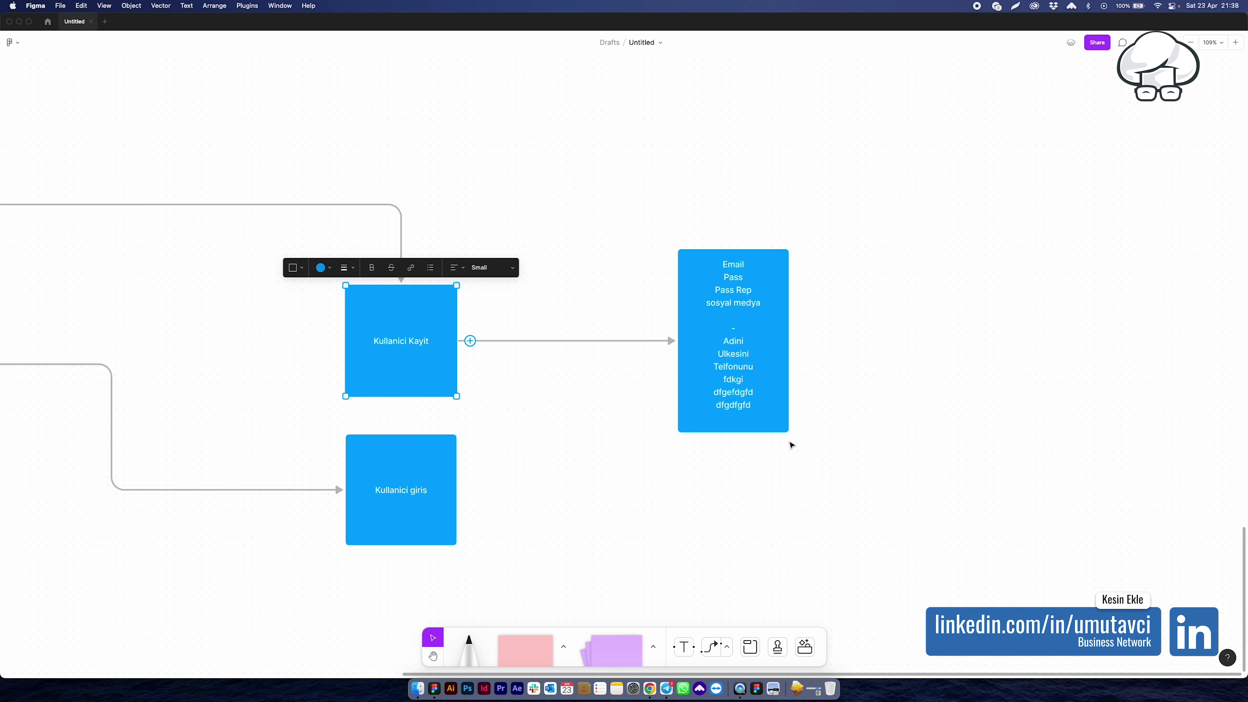
click(789, 439)
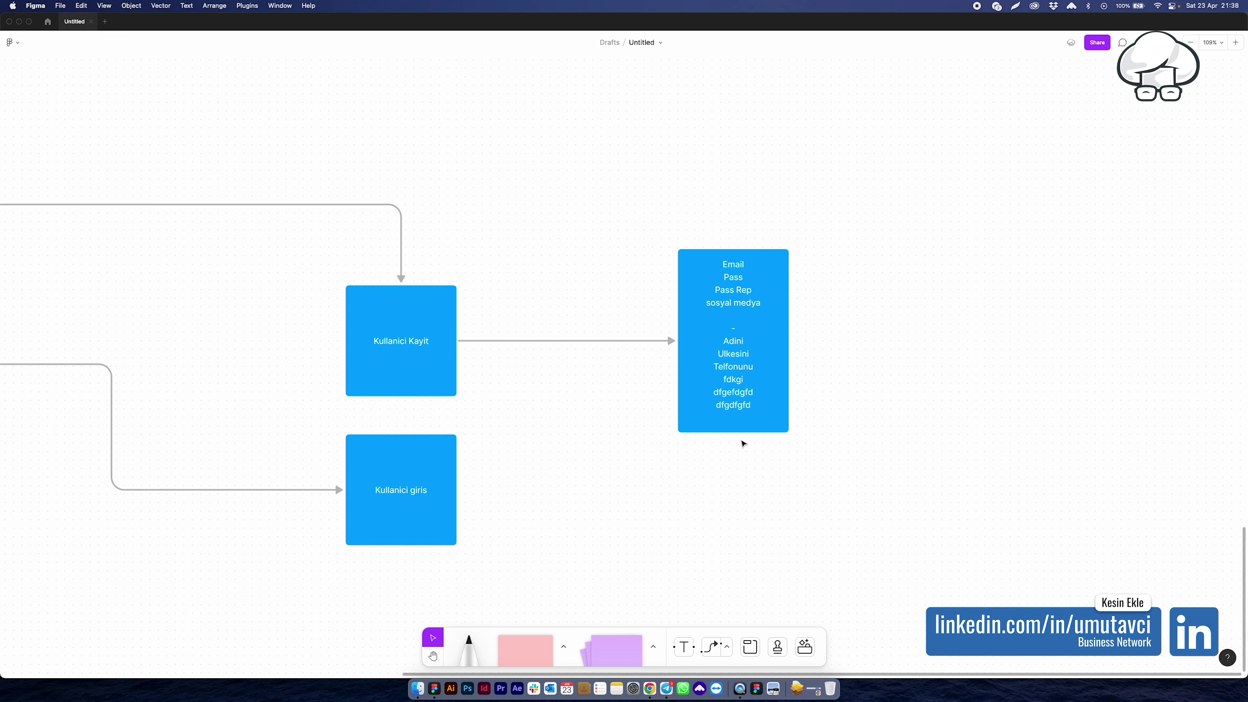
click(362, 346)
click(426, 342)
click(514, 401)
click(713, 542)
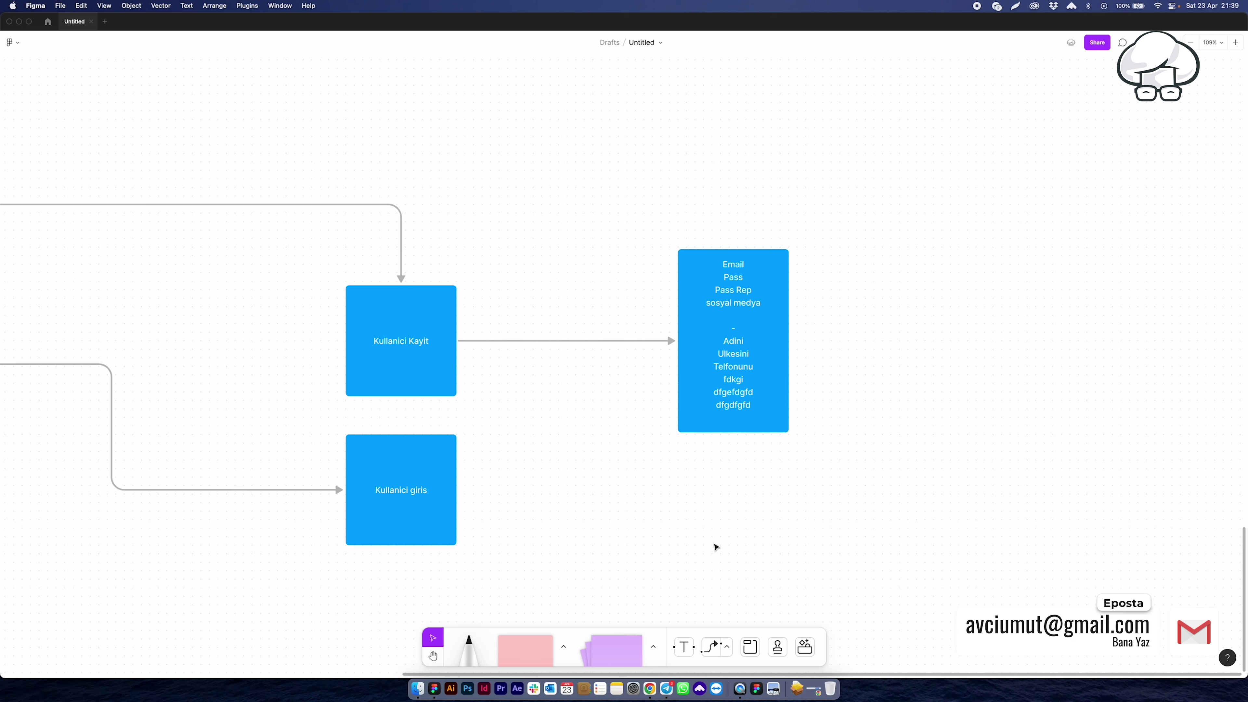
Step: Add a 'Giris yap butonu' line beneath the Kullanici Kayit title
key(h)
drag(183, 294, 819, 445)
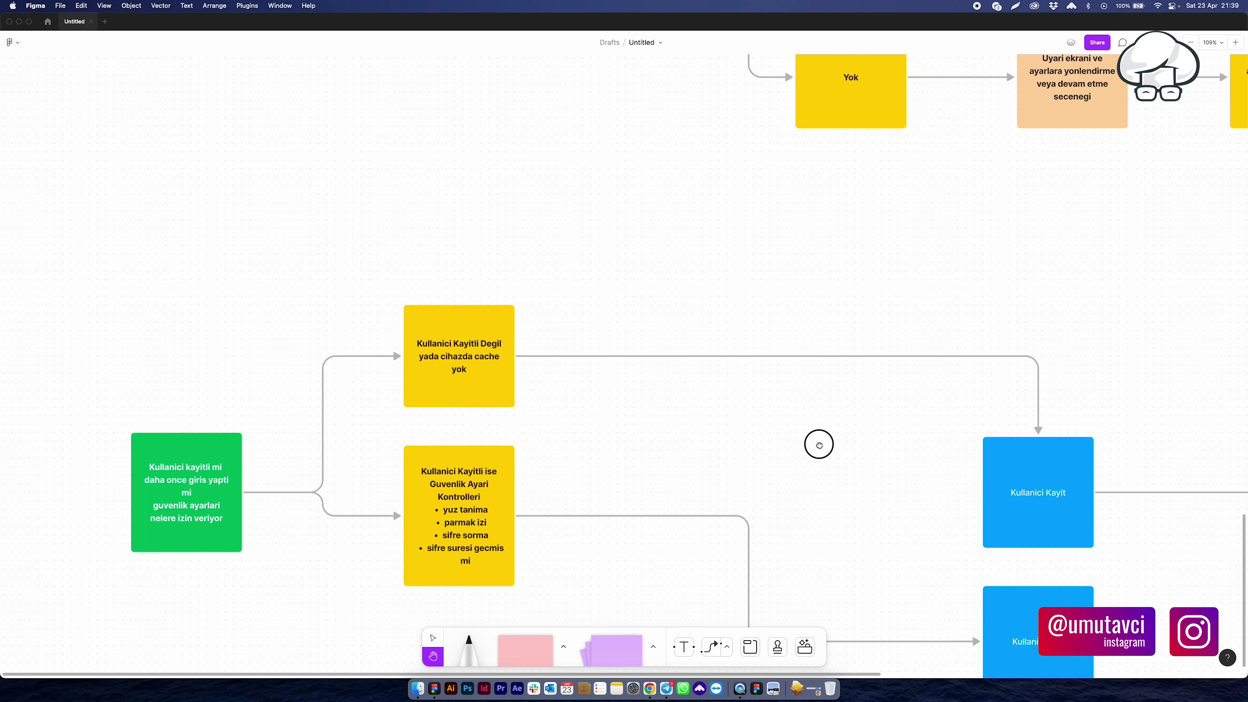
key(v)
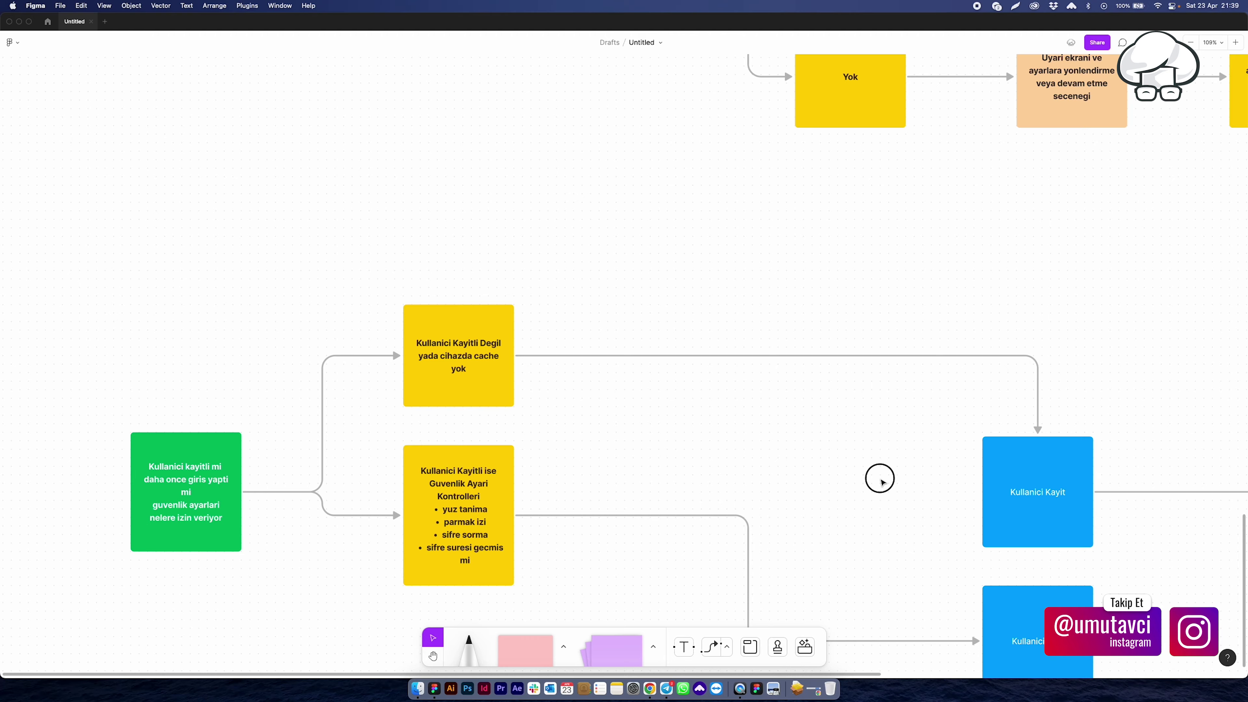
drag(880, 479, 459, 398)
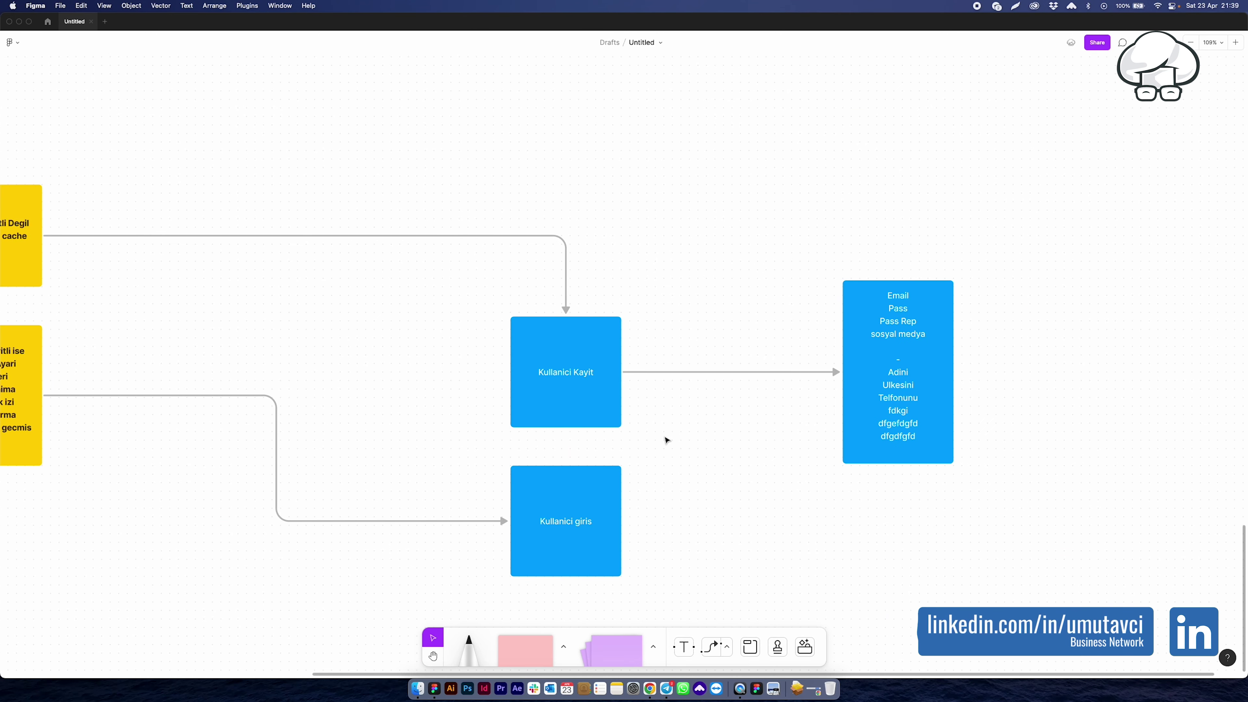
key(Return)
key(Return)
key(Return)
text(Giris yap butonu)
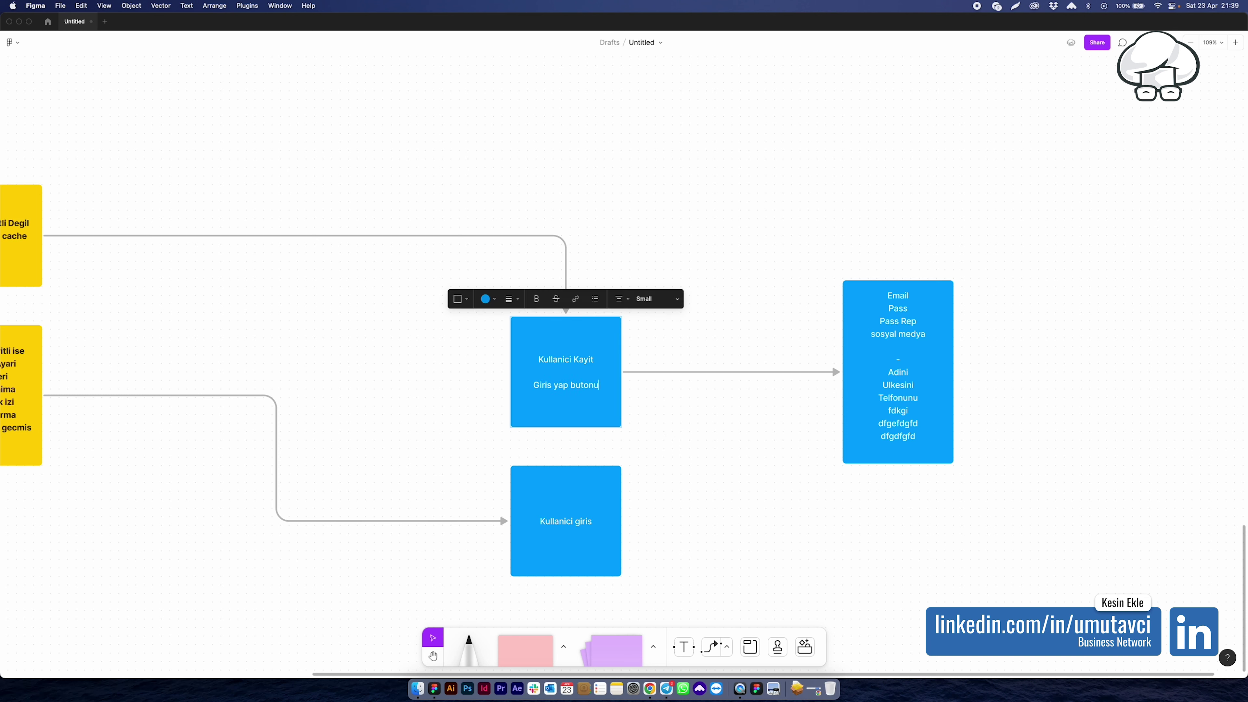
drag(600, 383, 515, 383)
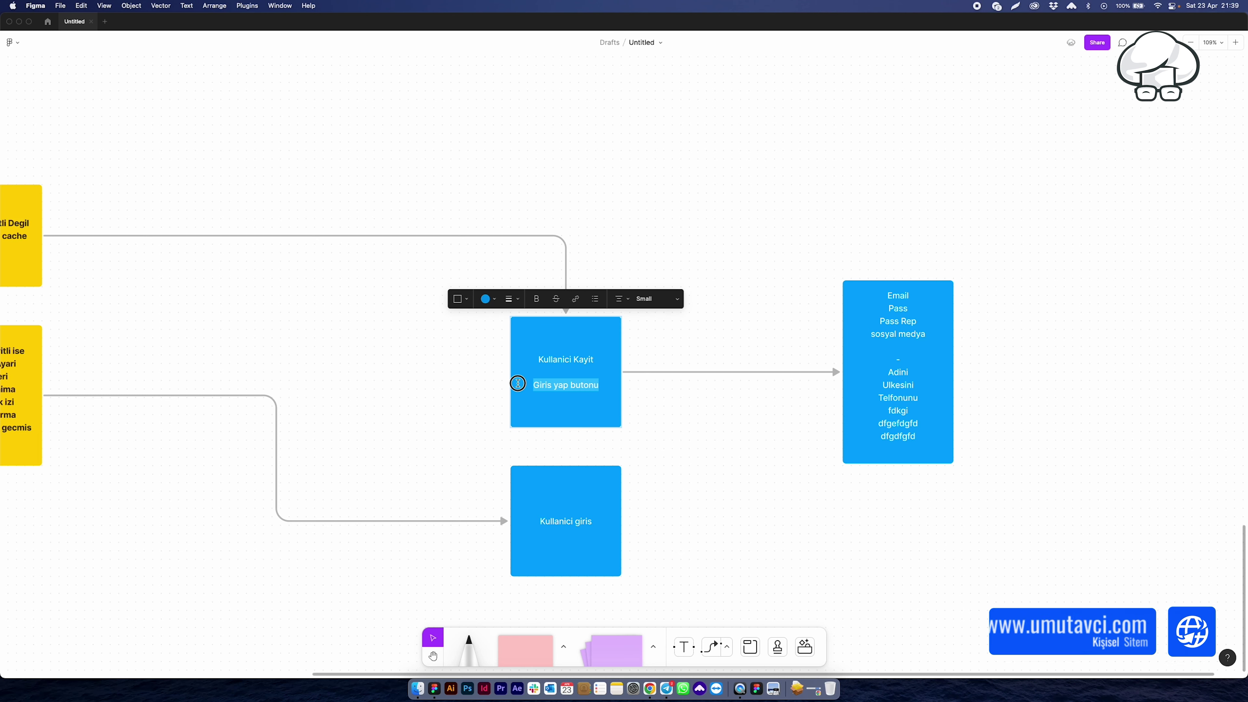
click(701, 485)
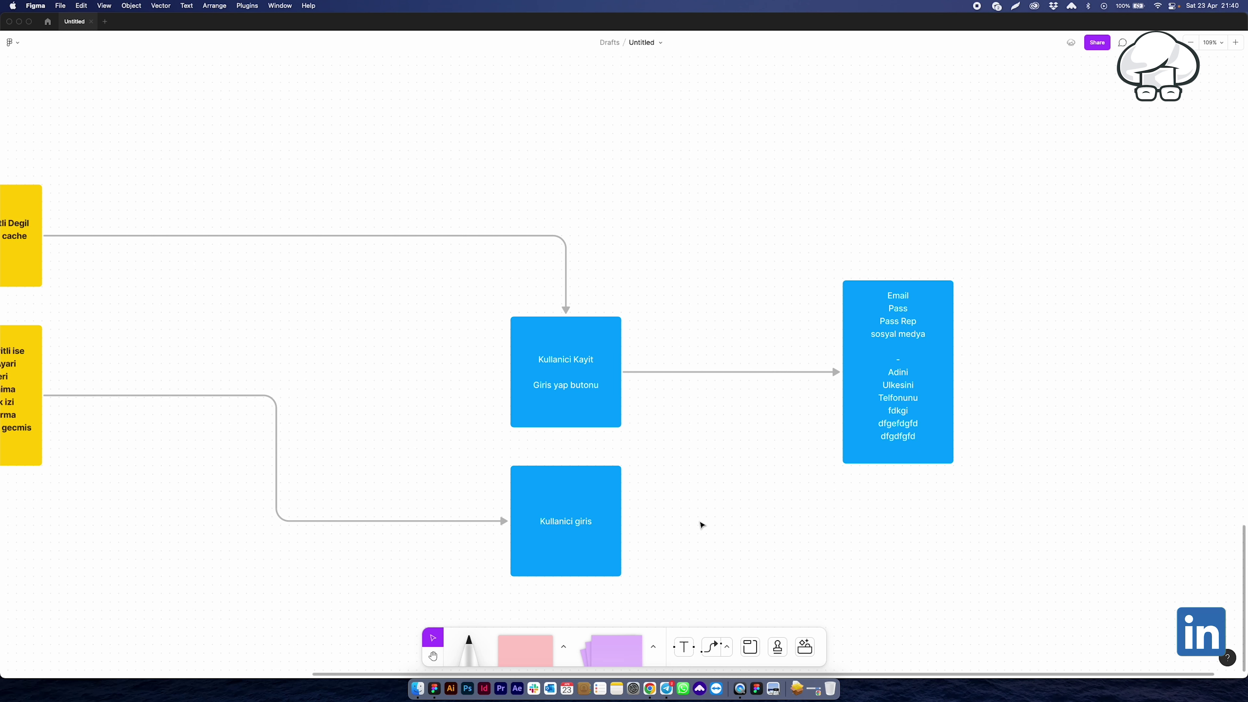
double_click(609, 536)
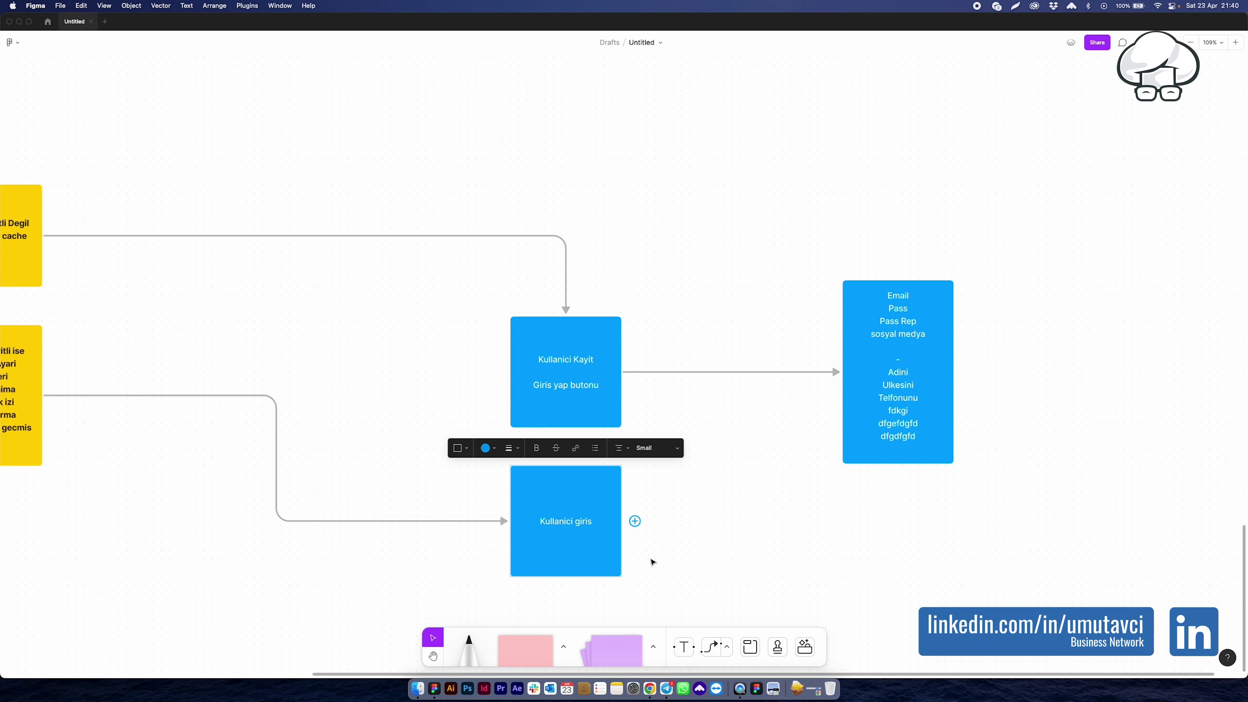
Step: Add a 'kayit ol' line under the Kullanici giris title
key(Return)
text(kayit ol)
click(692, 527)
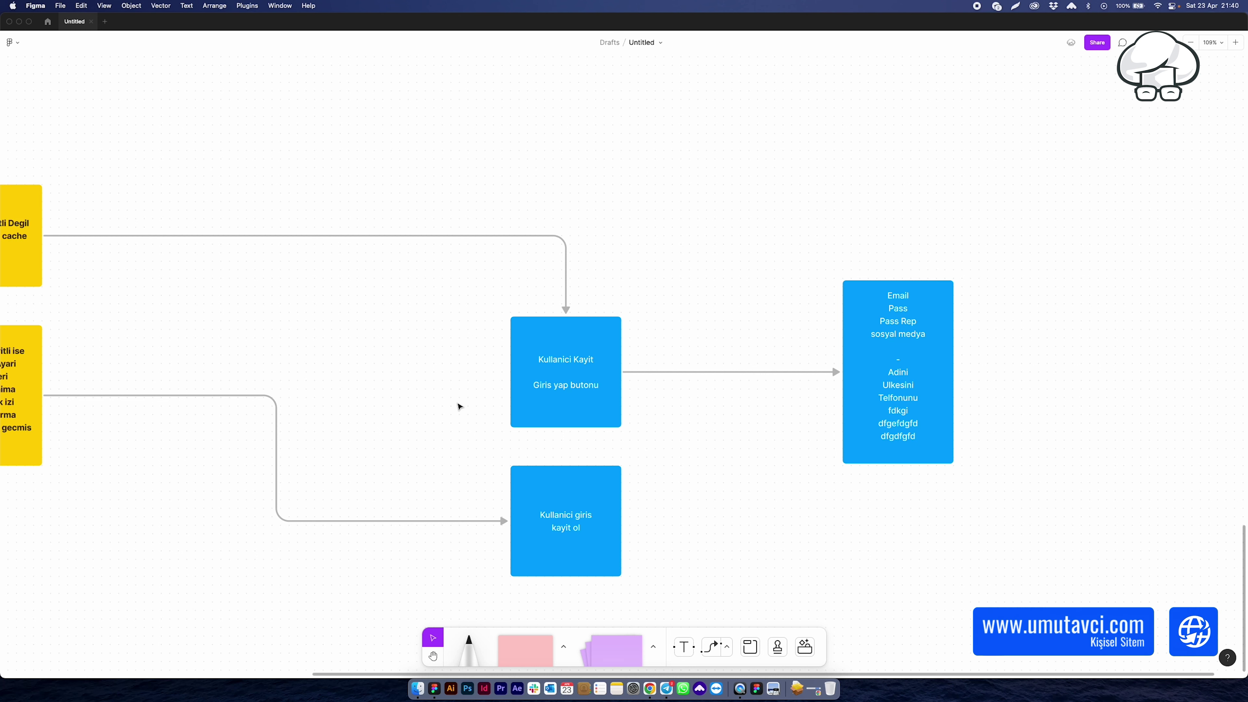
Step: Draw connector arrows both ways between Kullanici Kayit and Kullanici giris
click(718, 653)
drag(554, 432, 553, 457)
click(571, 451)
click(712, 647)
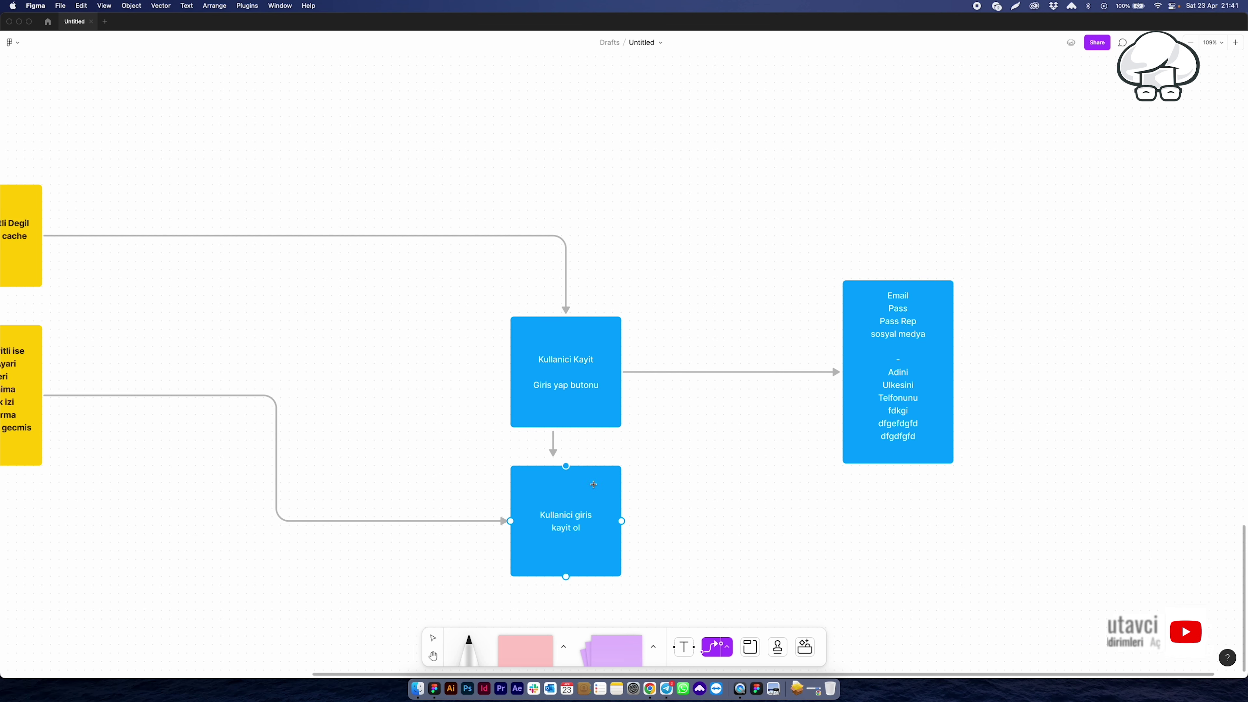
drag(568, 443, 570, 433)
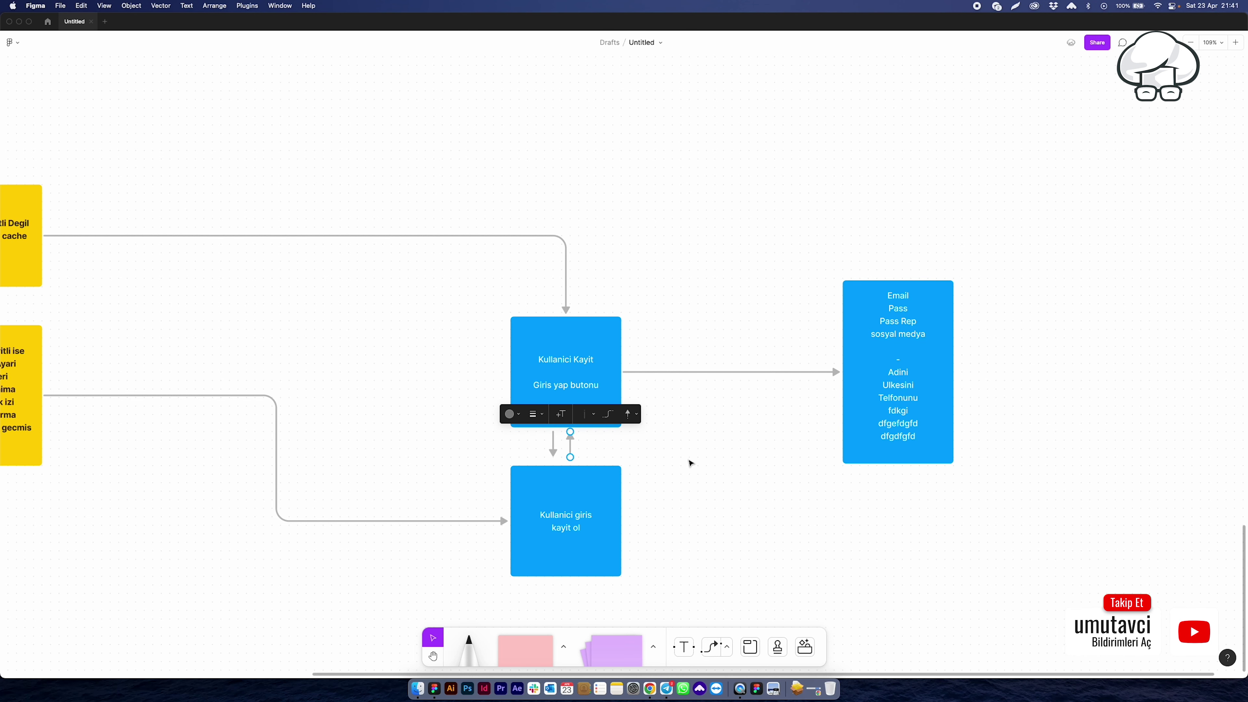
click(693, 470)
drag(718, 531, 580, 415)
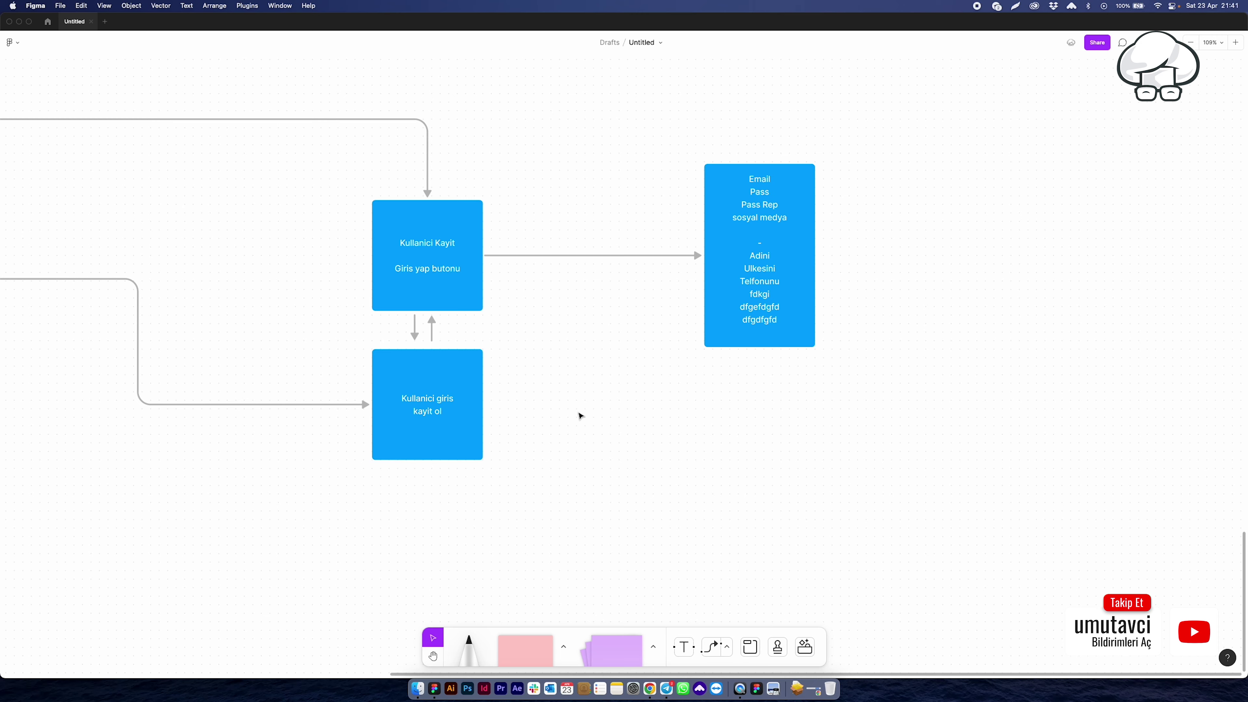
mouse_move(100, 290)
mouse_down()
mouse_move(651, 390)
mouse_move(399, 353)
mouse_up()
key(v)
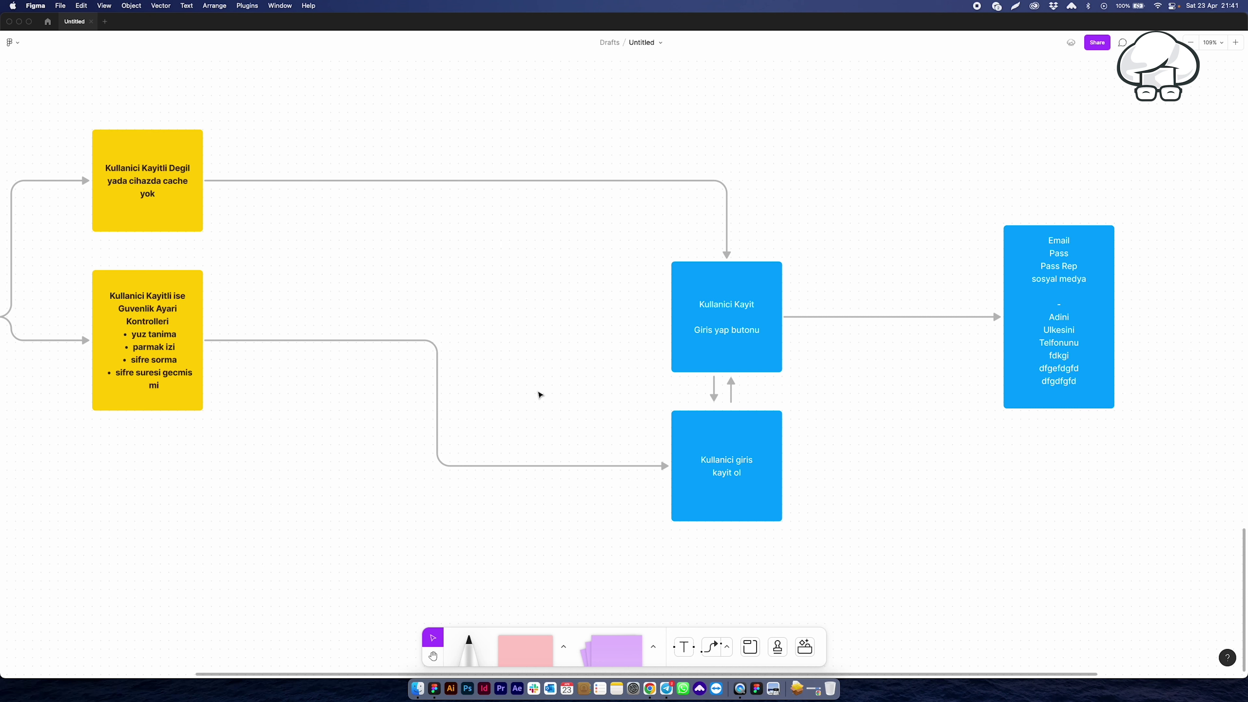
Step: Pan the board left and select the Kullanici giris kayit ol box
click(747, 343)
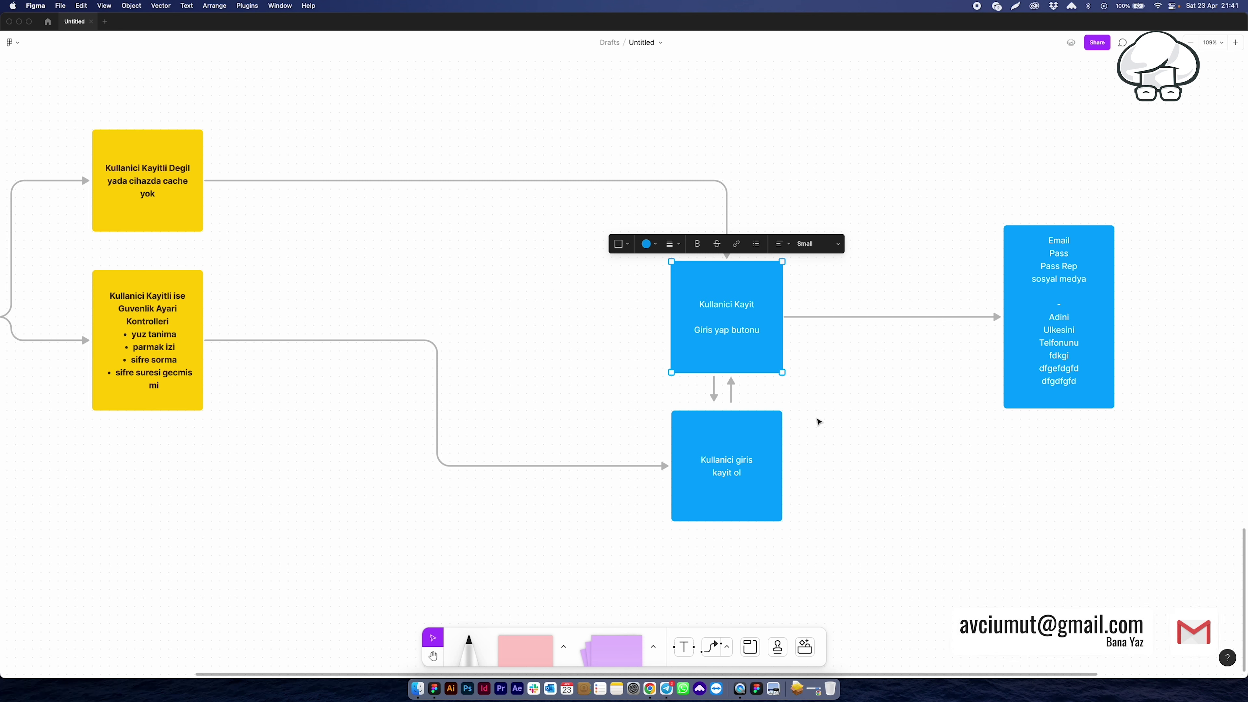
click(815, 437)
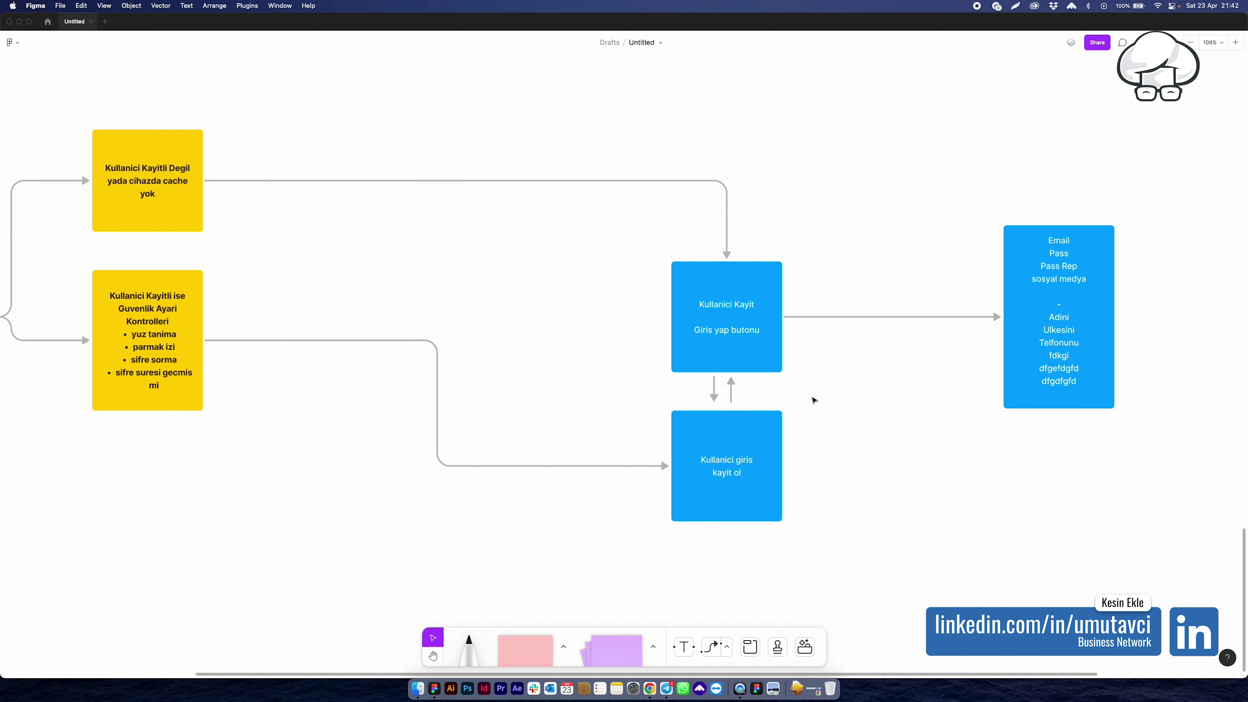
key(h)
drag(903, 483, 479, 413)
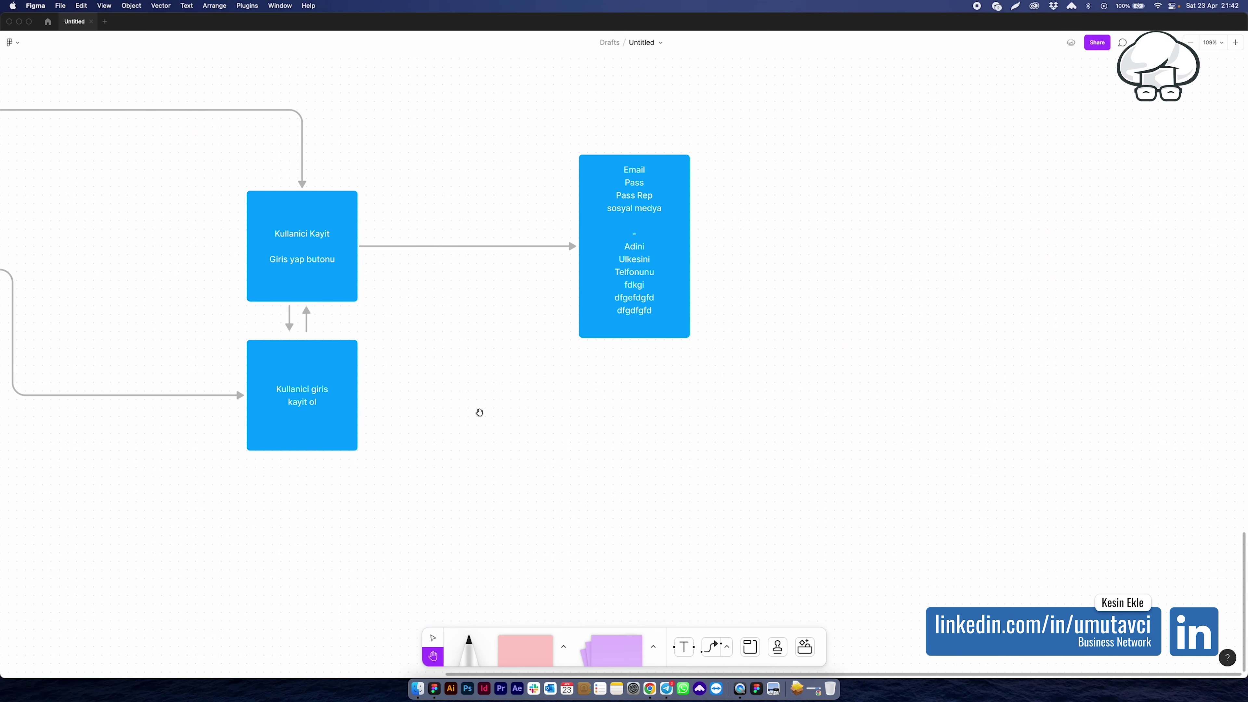
key(v)
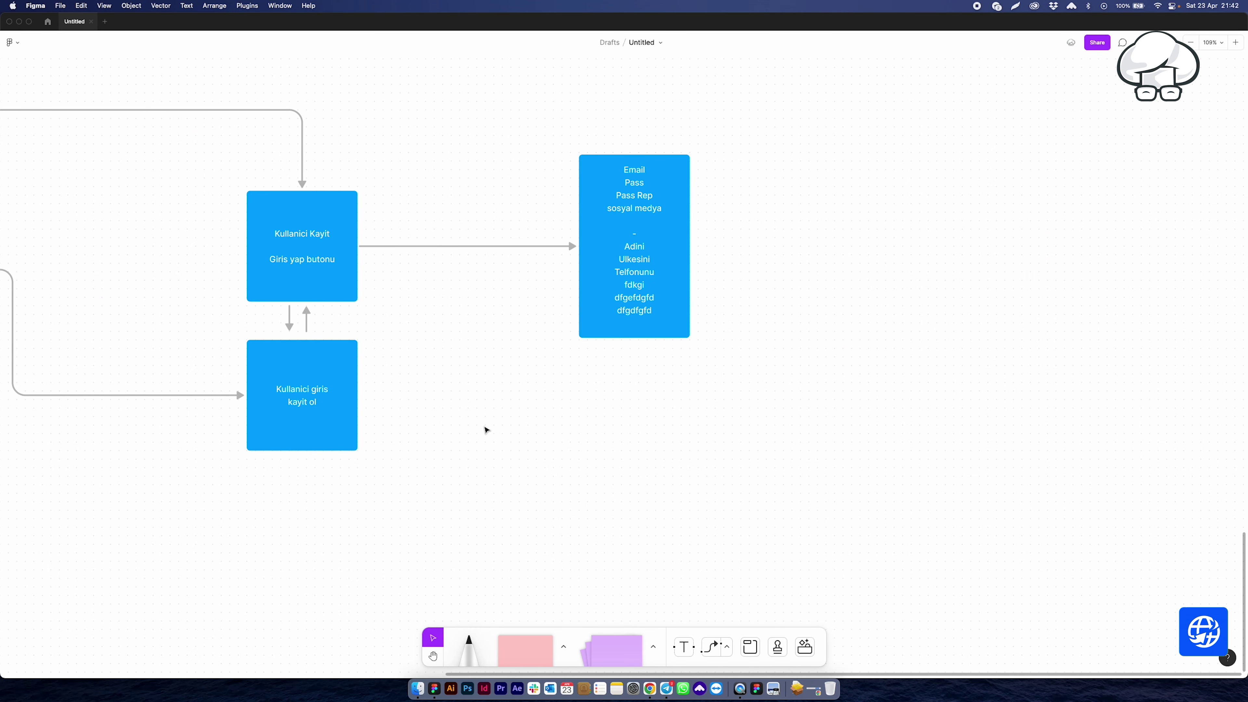
click(484, 426)
click(508, 426)
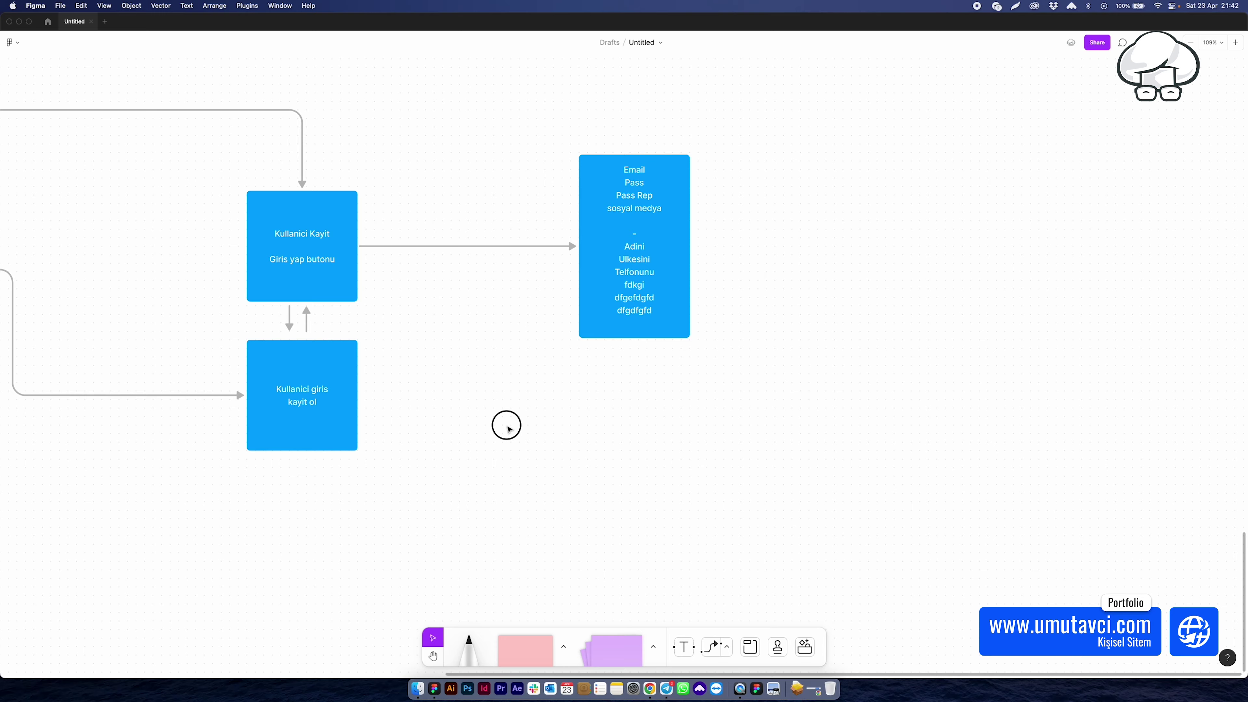
scroll(370, 440, right, 3)
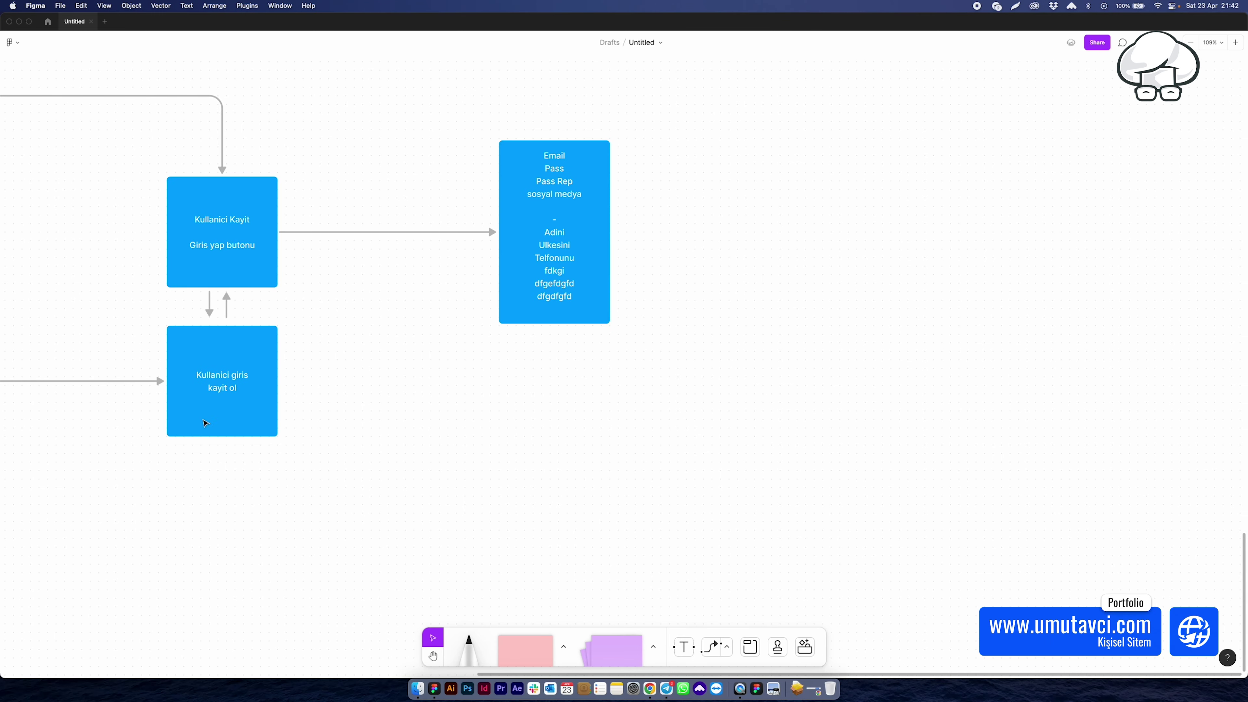
click(205, 427)
Step: Create a linked box right of Kullanici giris kayit ol listing 'Email' and 'pass'
drag(293, 388, 499, 390)
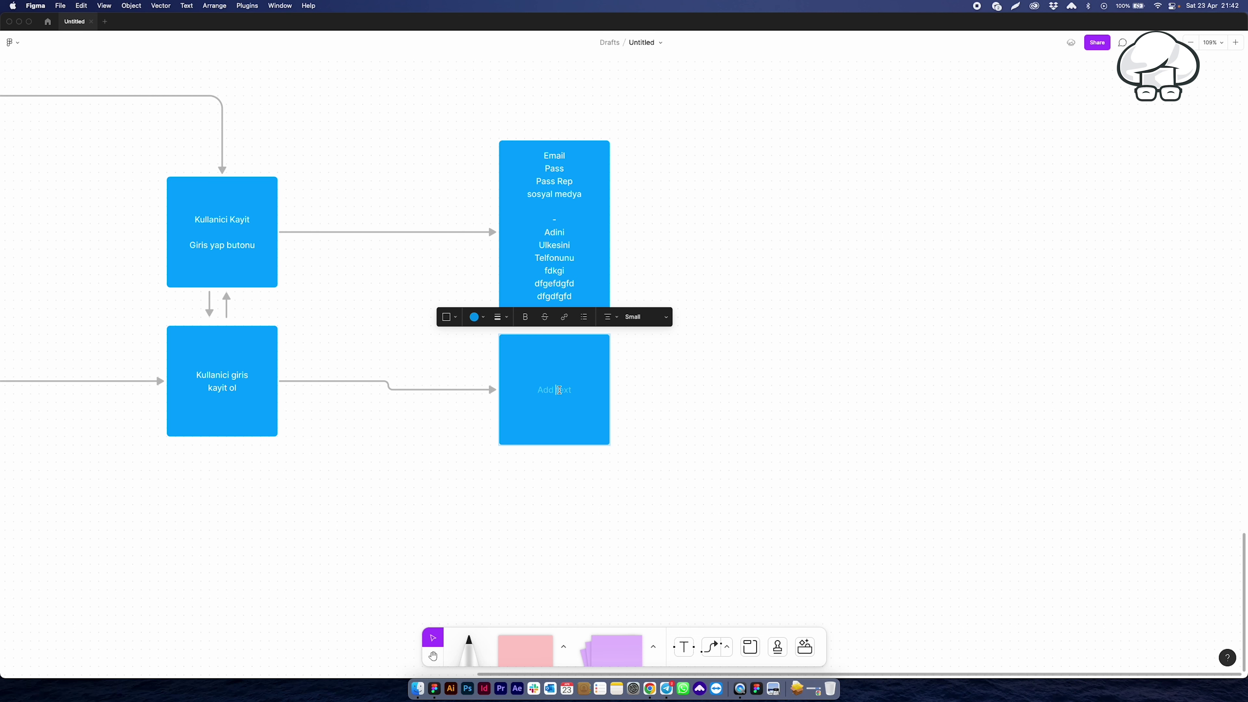
click(559, 390)
text(Emil)
key(Return)
key(BackSpace)
key(BackSpace)
key(BackSpace)
text(ail)
key(Return)
text(pass)
click(707, 451)
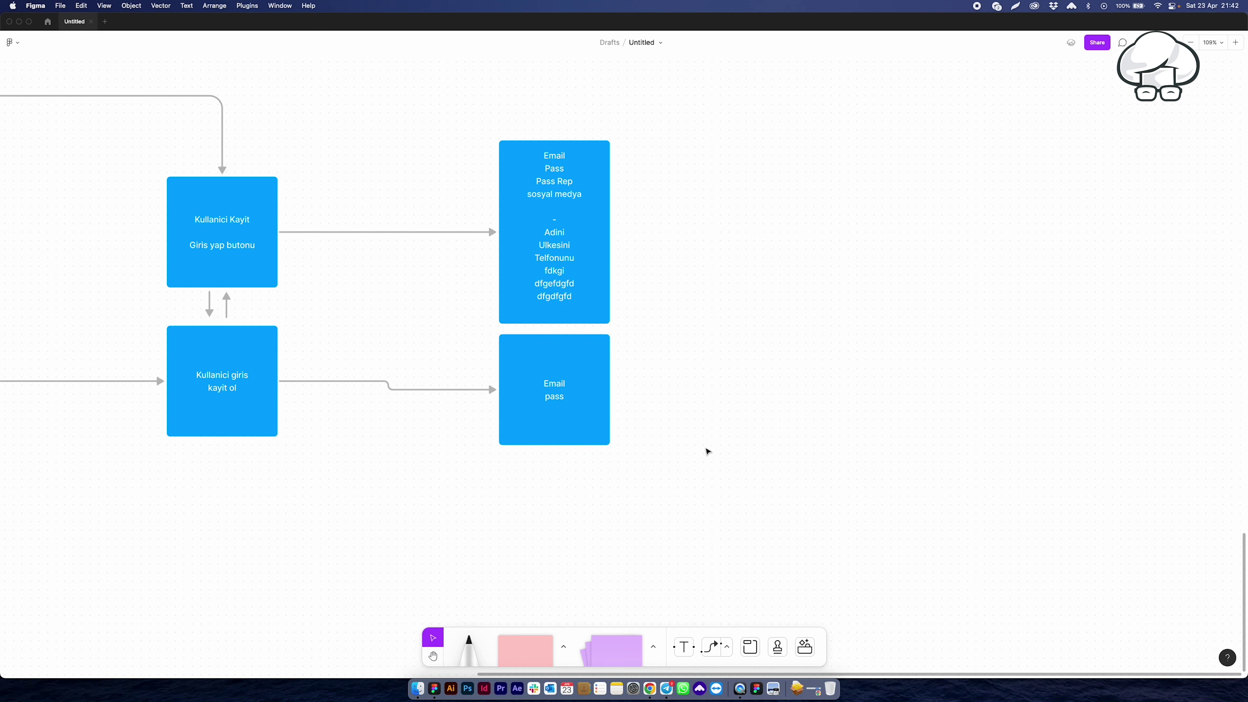
click(579, 406)
click(626, 501)
Step: Add a 'Sosyal Medya' line under Email/pass in the login field box, fixing the MEdya typo
scroll(523, 418, up, 5)
double_click(590, 390)
click(594, 389)
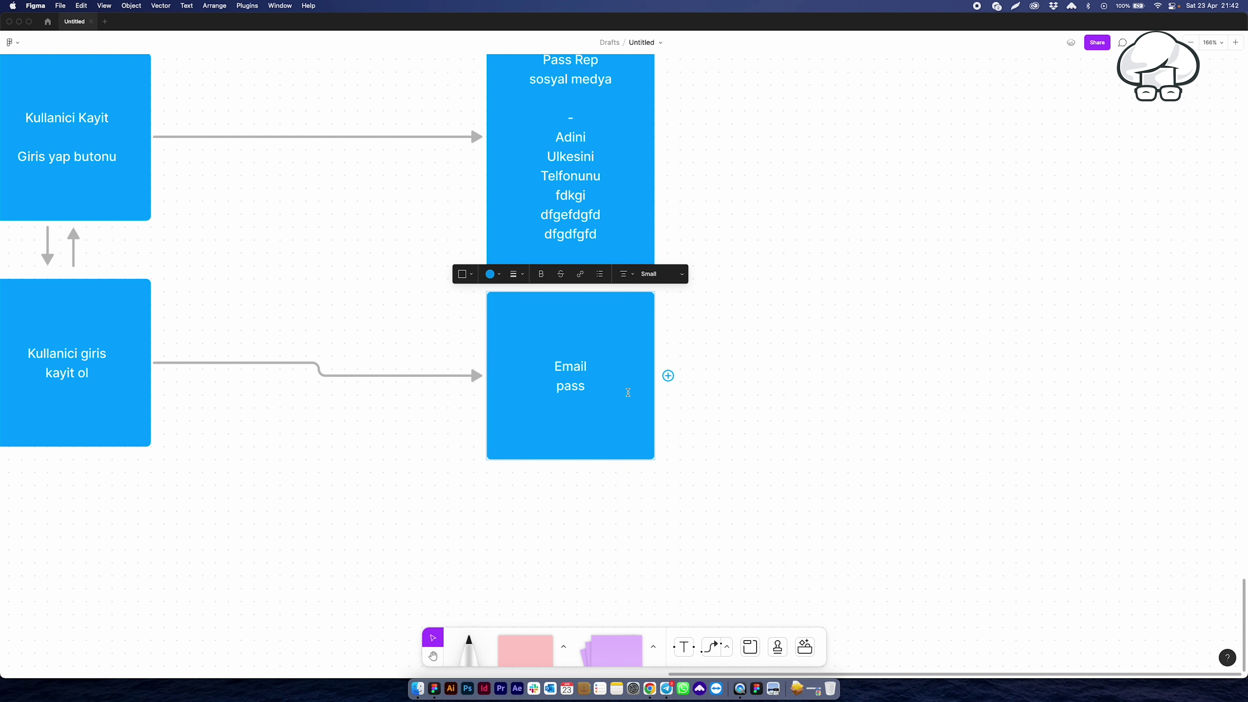
key(Return)
text(Sosyal MEdya)
scroll(763, 437, down, 1)
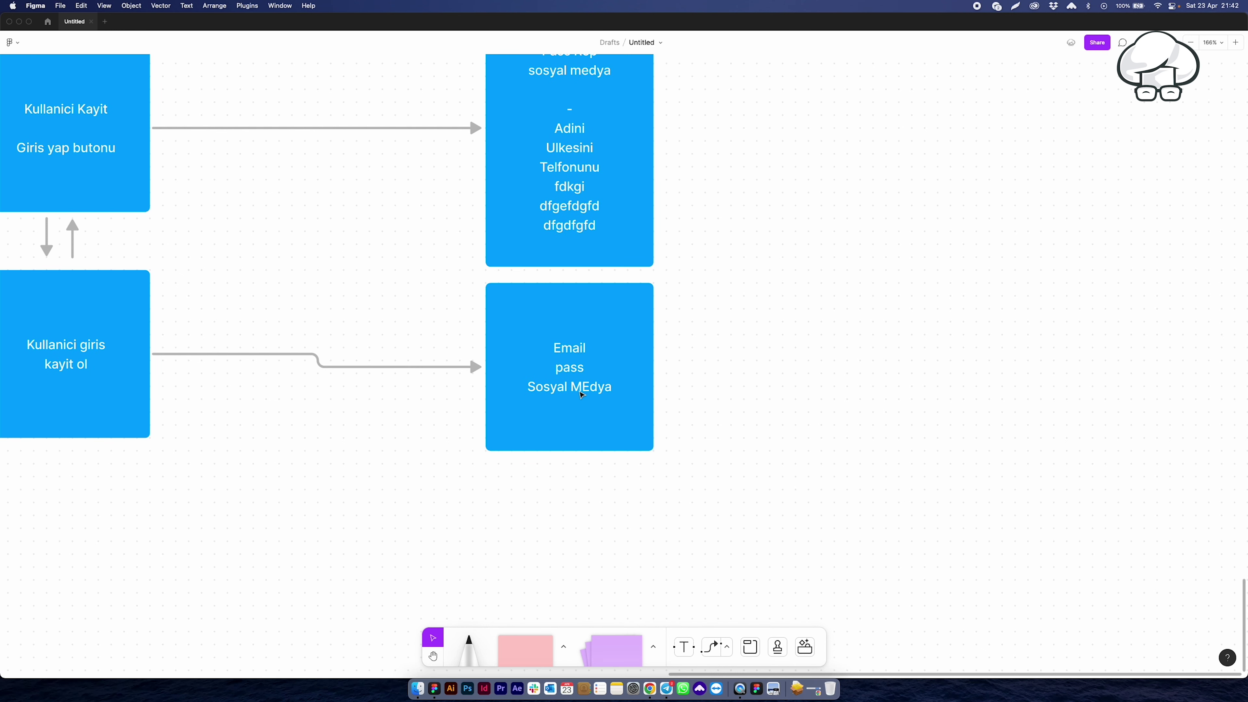
triple_click(585, 387)
key(Escape)
key(BackSpace)
text(e)
click(717, 468)
Step: Replace 'pass' with 'Sifre' in the login field box
click(550, 366)
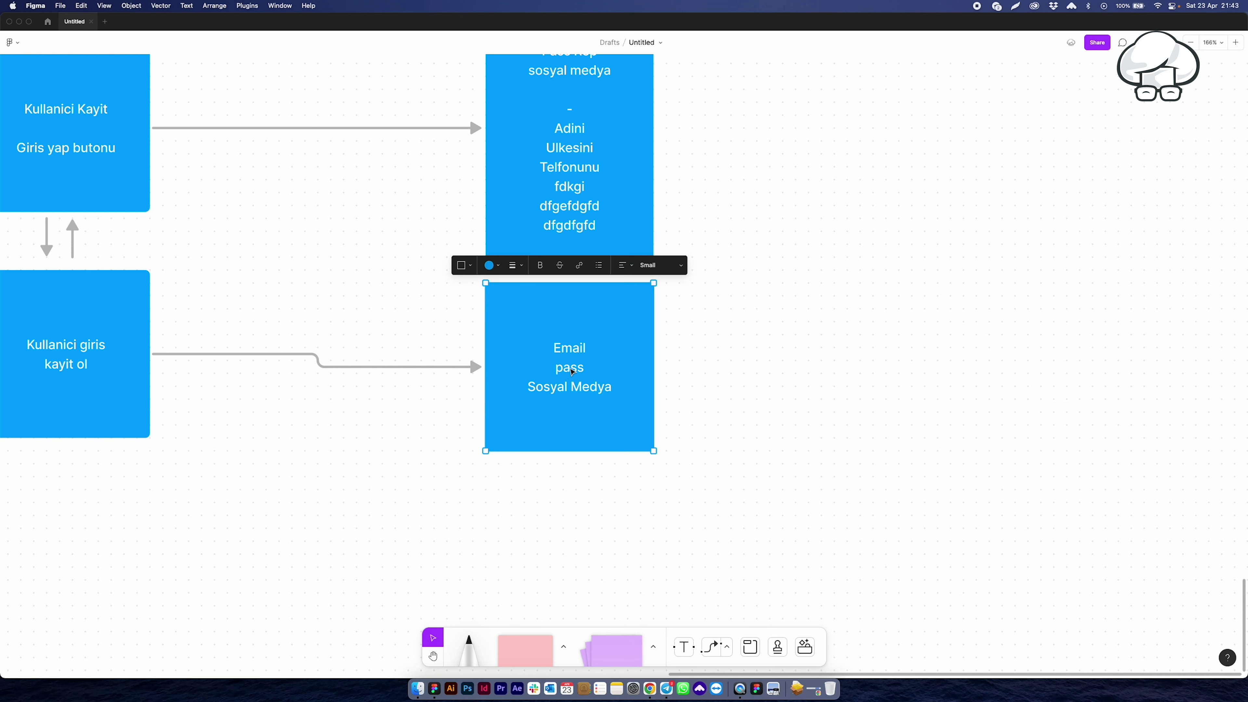
double_click(574, 368)
key(Right)
text(word)
double_click(580, 369)
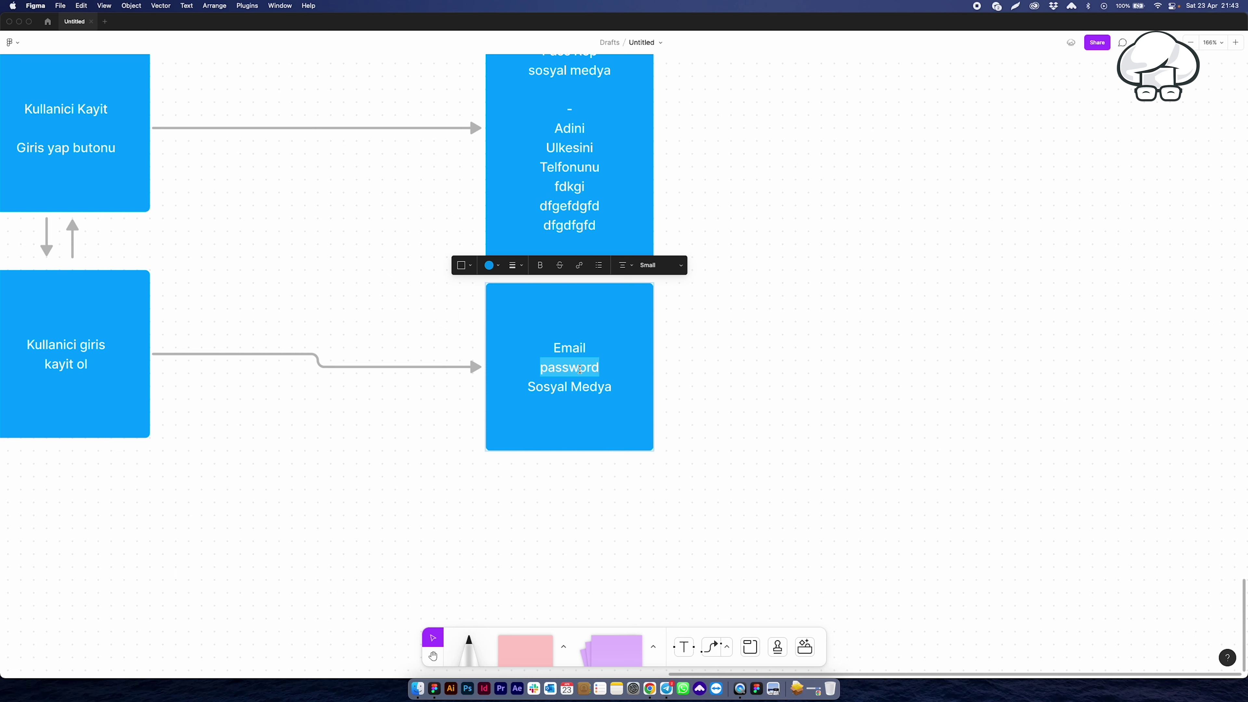
text(Sifre)
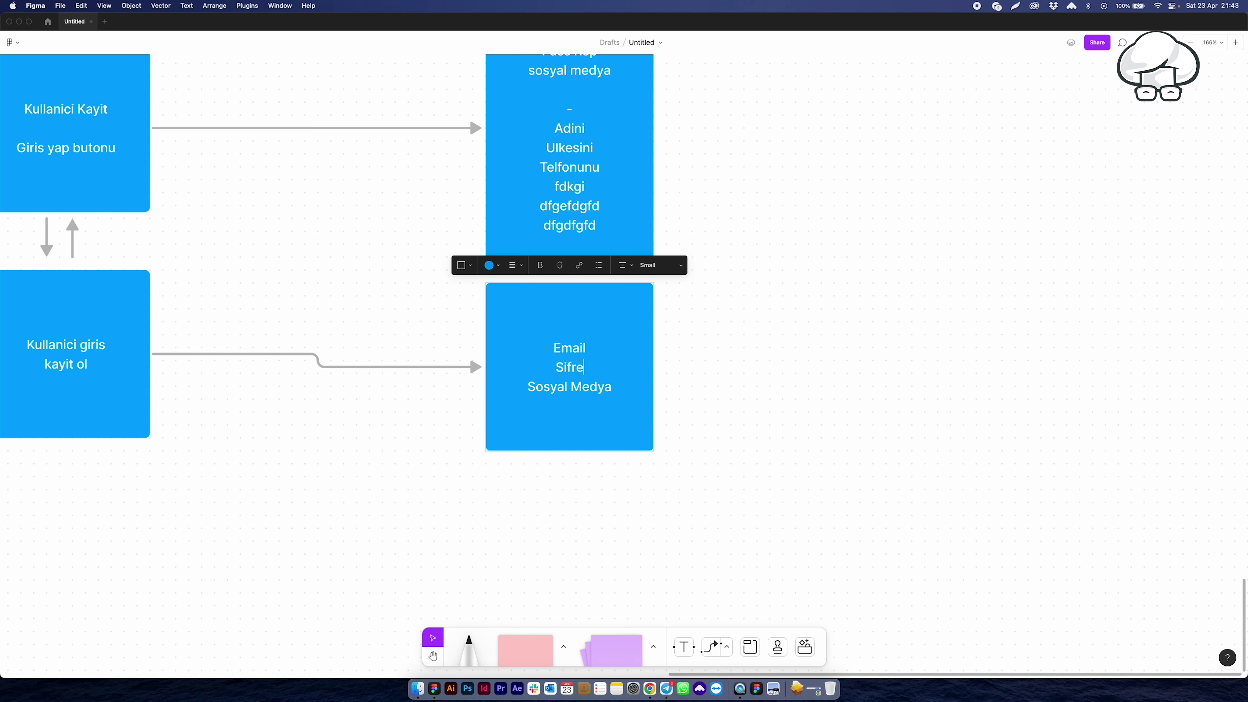
Step: In the registration field list, change 'Pass' to 'Sifre' and 'Pass Rep' to 'Sifre Tekrar'
scroll(665, 367, up, 5)
click(588, 300)
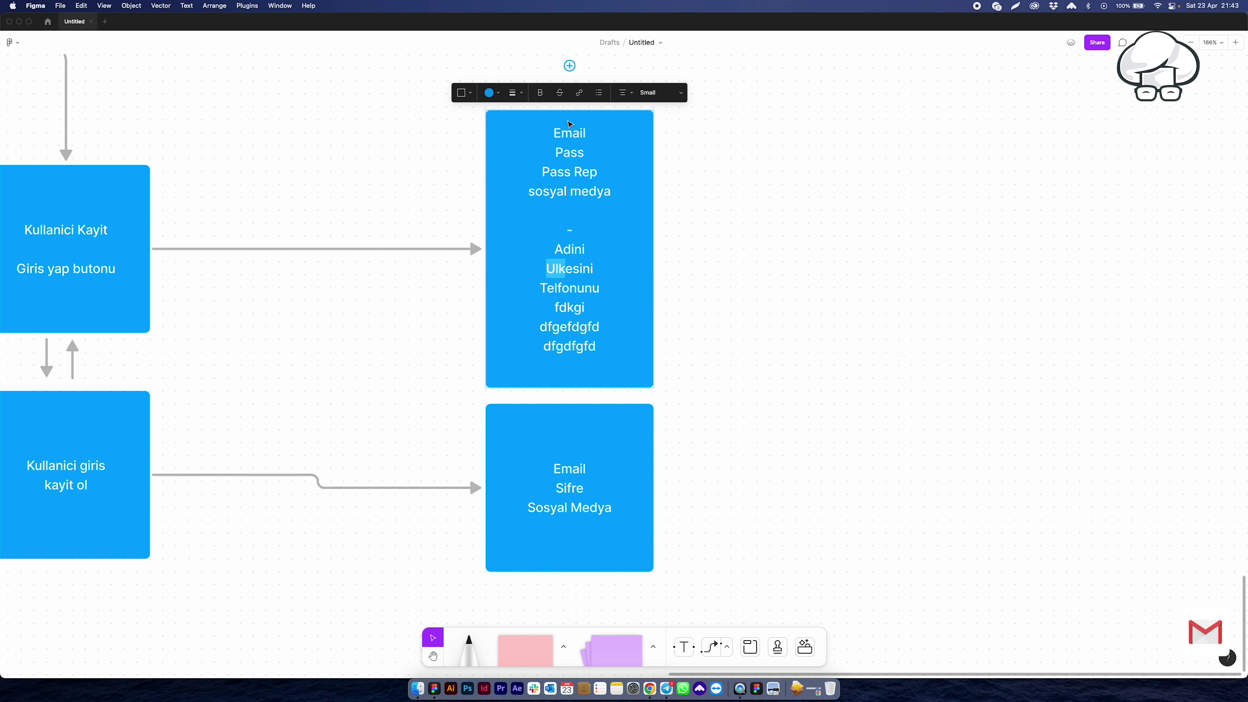
double_click(566, 154)
text(Sifre)
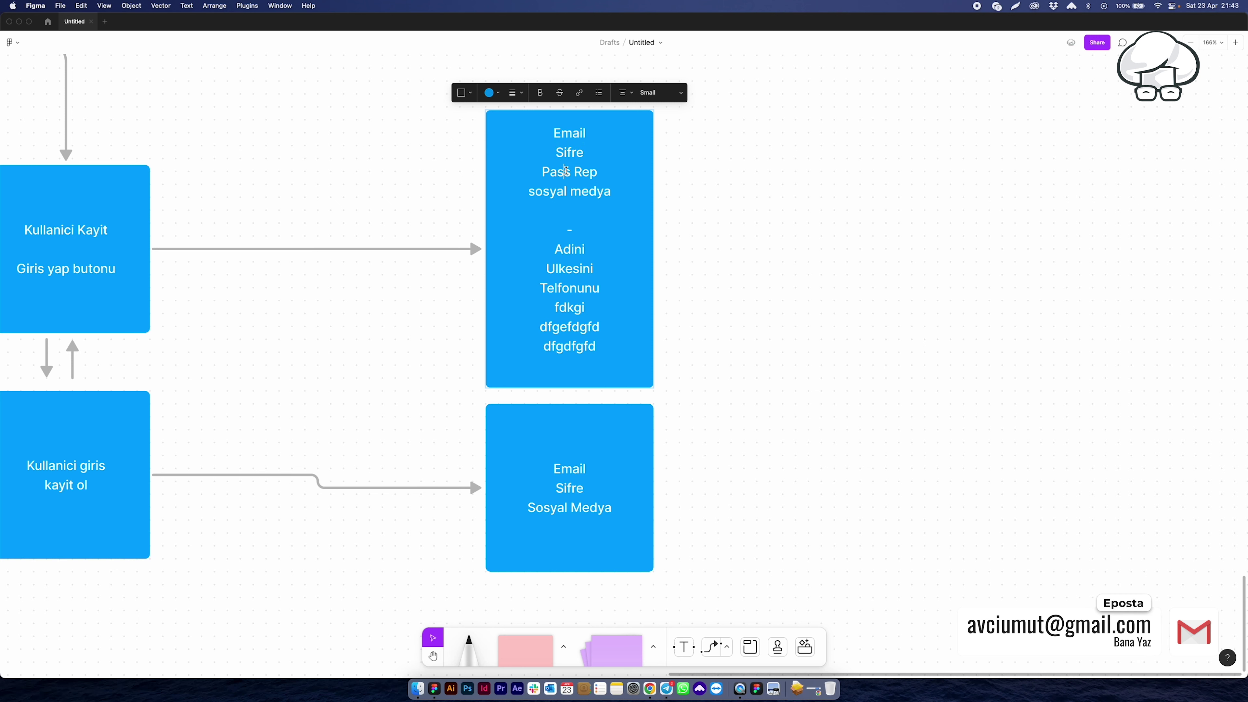
triple_click(566, 171)
text(Sifre)
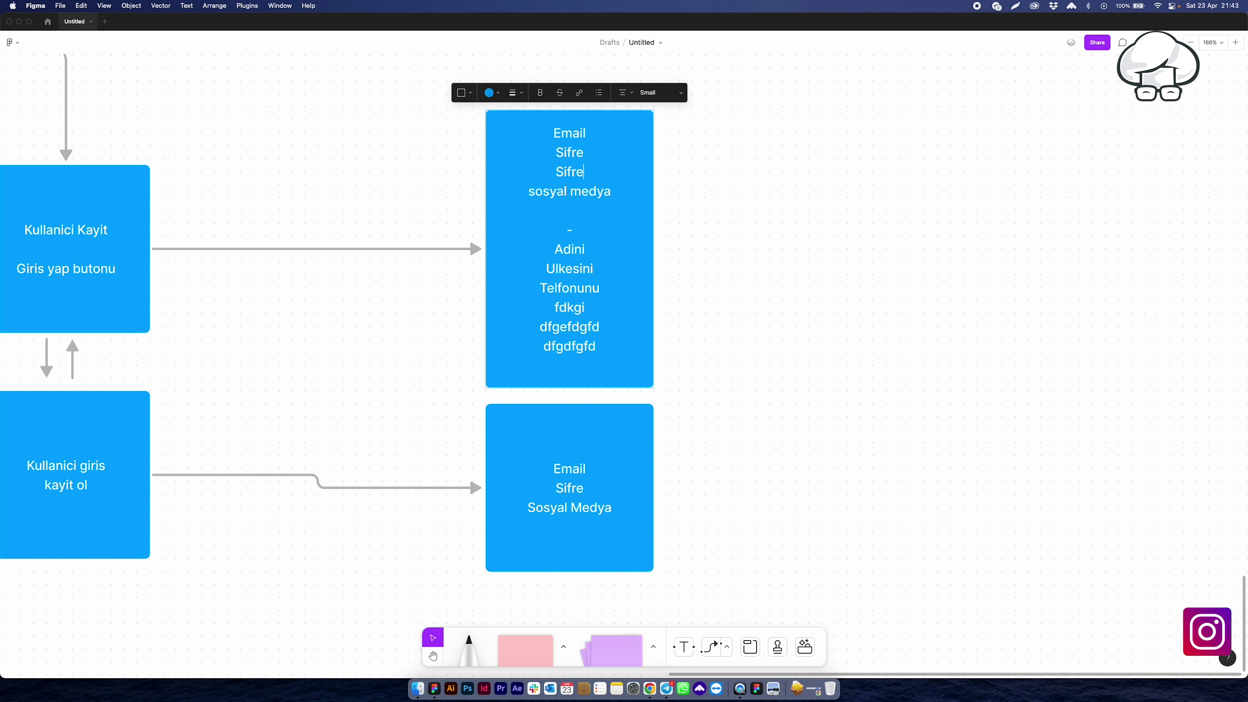
text( Tekrar)
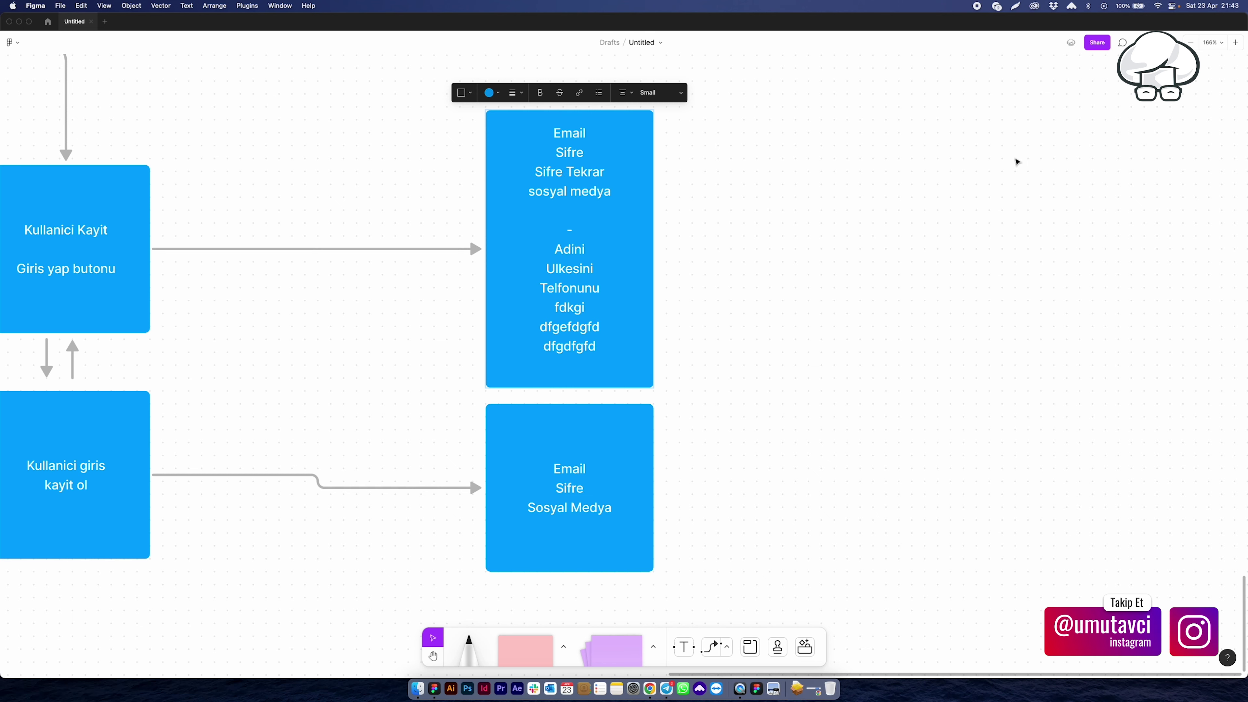
click(875, 210)
scroll(736, 317, down, 2)
scroll(735, 306, down, 4)
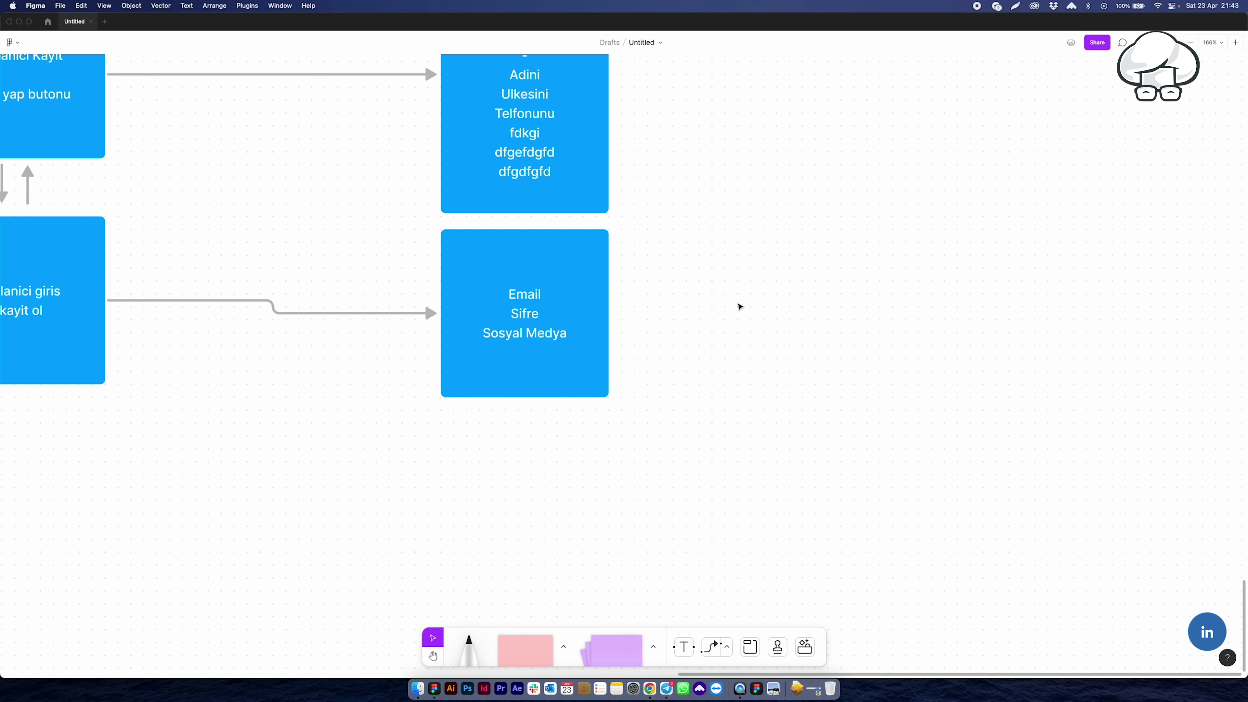
click(592, 308)
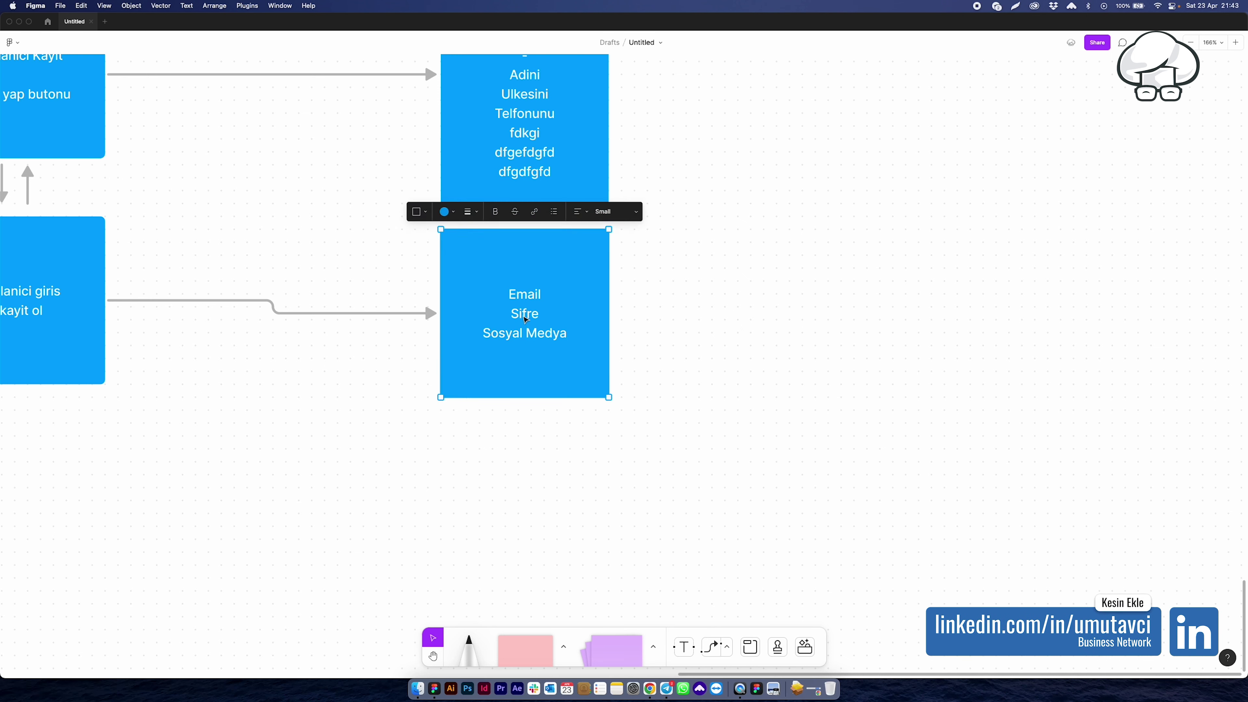
click(806, 324)
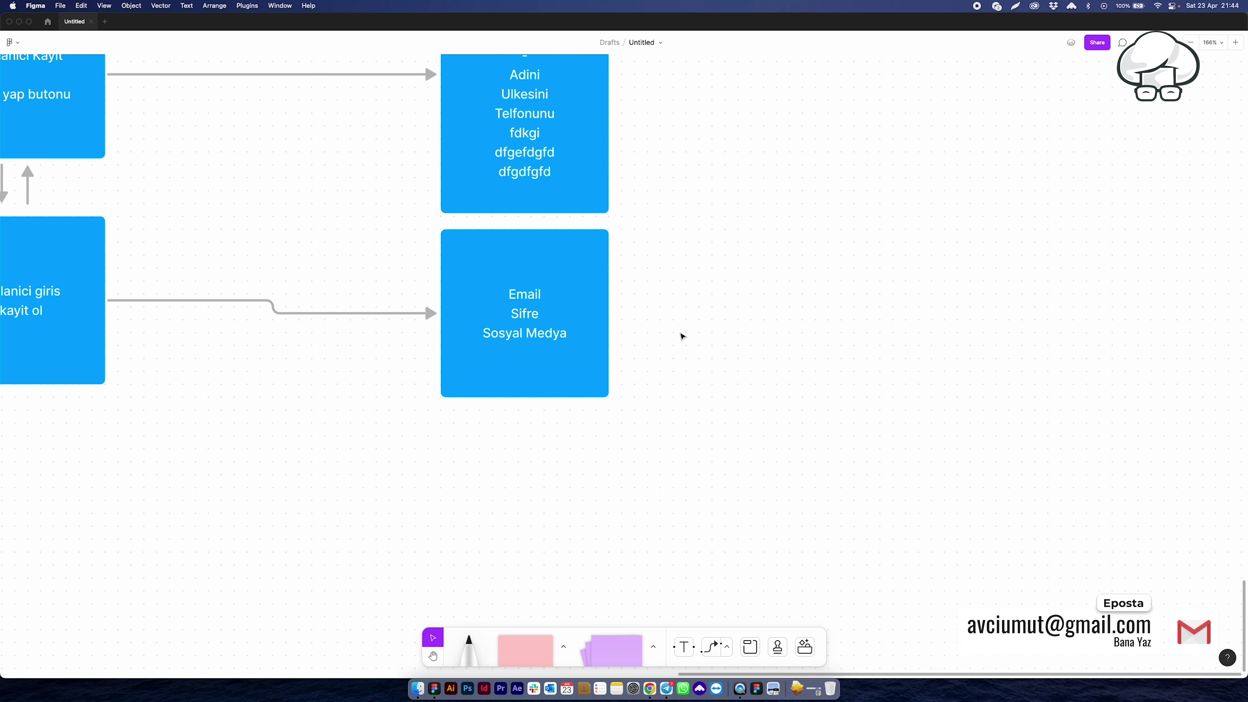
Step: Duplicate the Email/Sifre box and change the copy's text to 'Pin ile gir'
key(h)
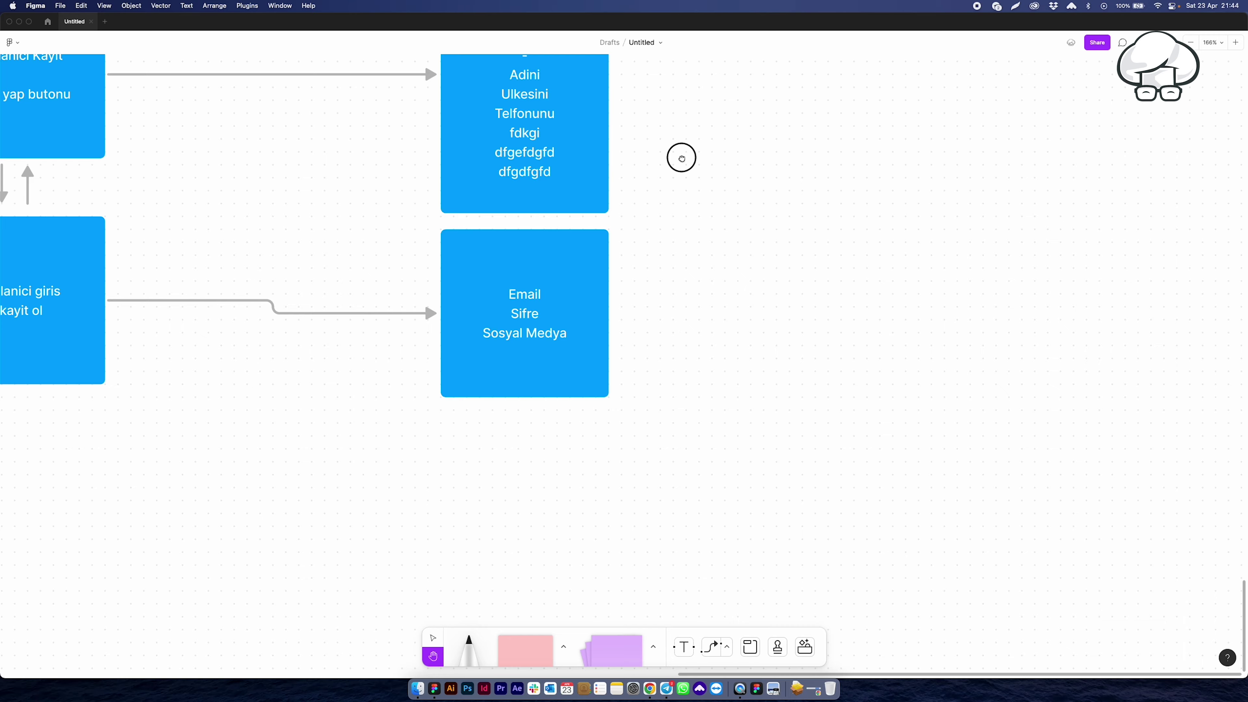
scroll(639, 191, up, 10)
scroll(632, 354, down, 5)
scroll(713, 418, up, 3)
key(v)
click(411, 288)
key(ctrl+d)
double_click(487, 254)
key(ctrl+a)
text(Pin ile gir)
key(Escape)
Step: Move 'Pin ile gir' below the login boxes and connect it from the yellow security-checks box
key(h)
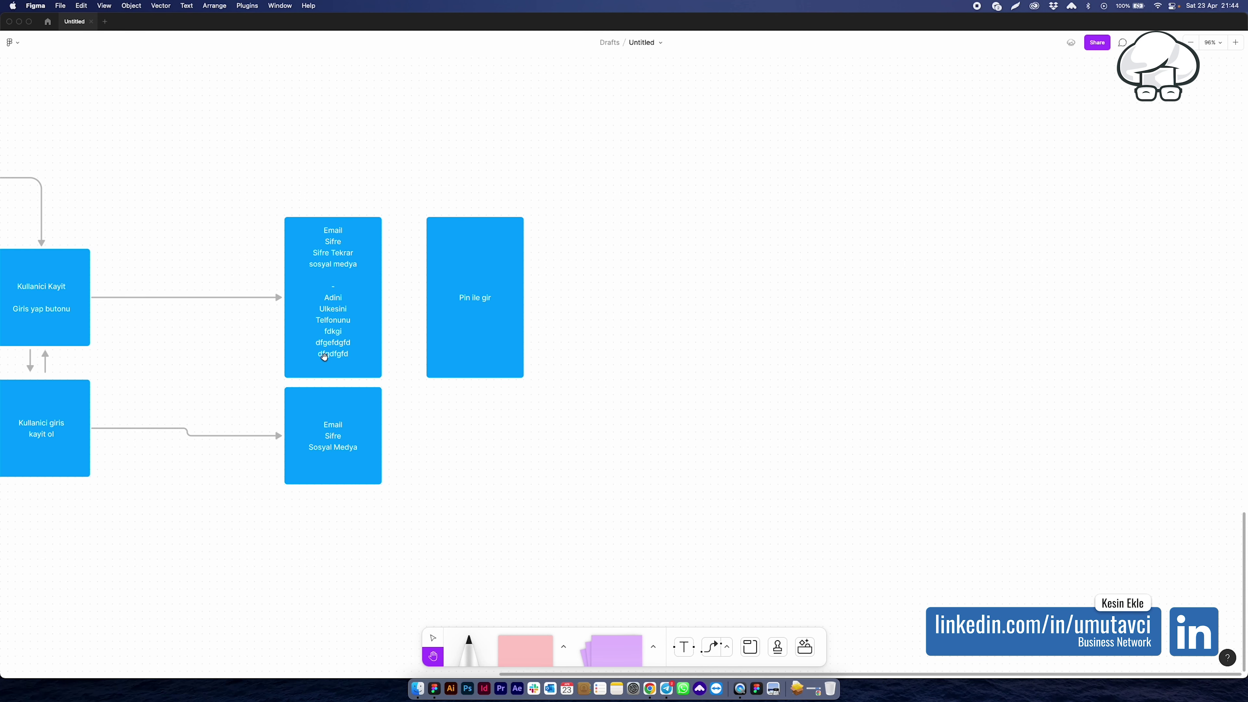
drag(332, 359, 430, 358)
key(v)
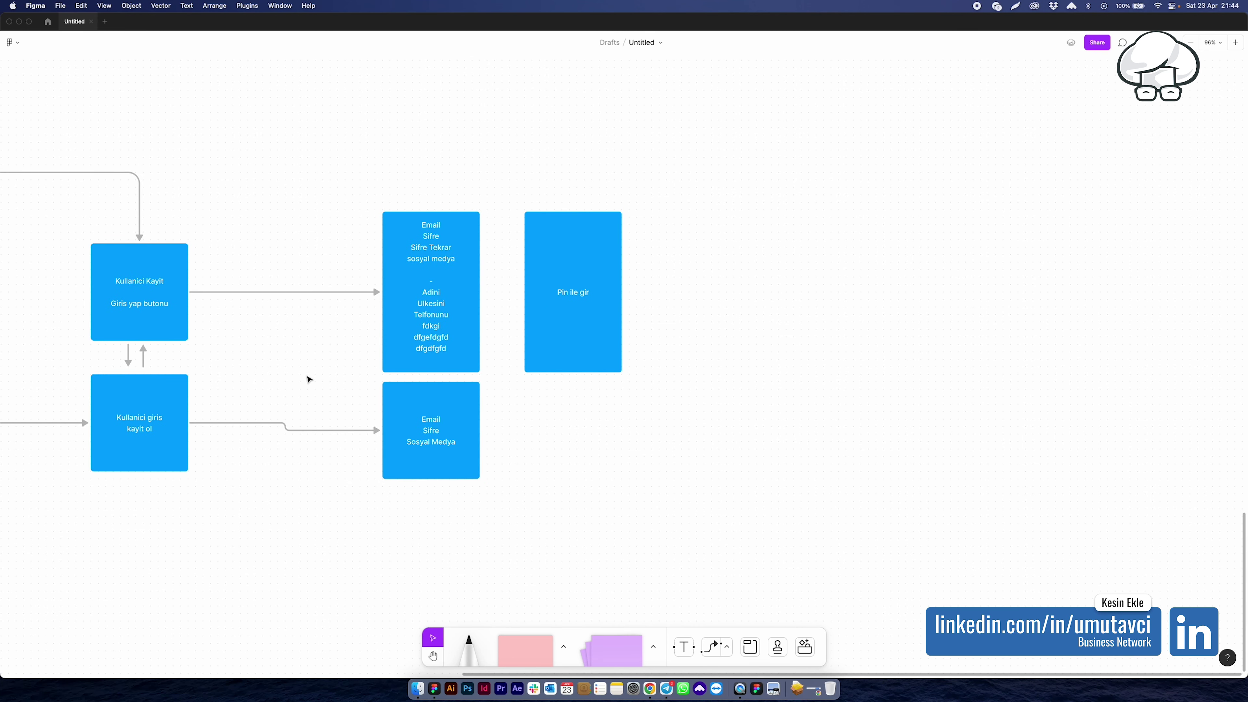
key(h)
drag(315, 388, 495, 471)
drag(155, 394, 247, 385)
key(v)
scroll(546, 423, down, 5)
scroll(545, 424, right, 5)
click(769, 244)
drag(769, 245, 484, 480)
scroll(537, 474, left, 5)
click(125, 251)
drag(160, 190, 739, 433)
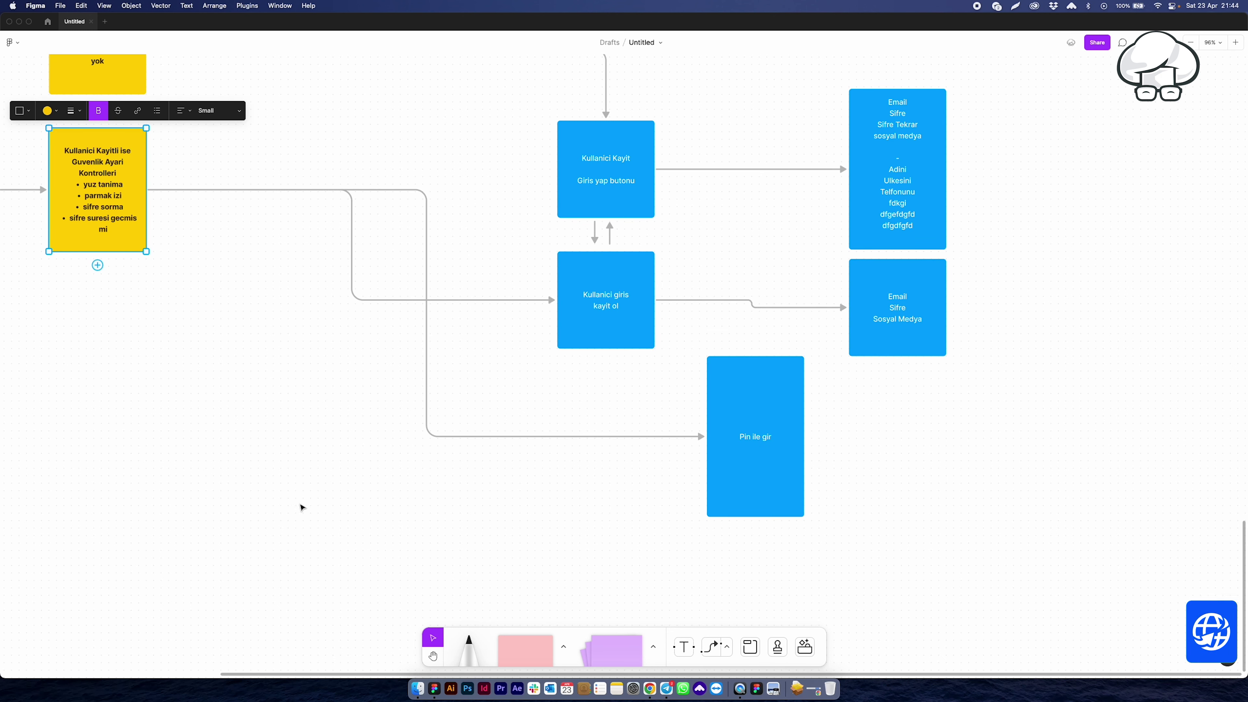
Step: Adjust the bends of the connectors to 'Kullanici giris kayit ol' and 'Pin ile gir'
click(265, 513)
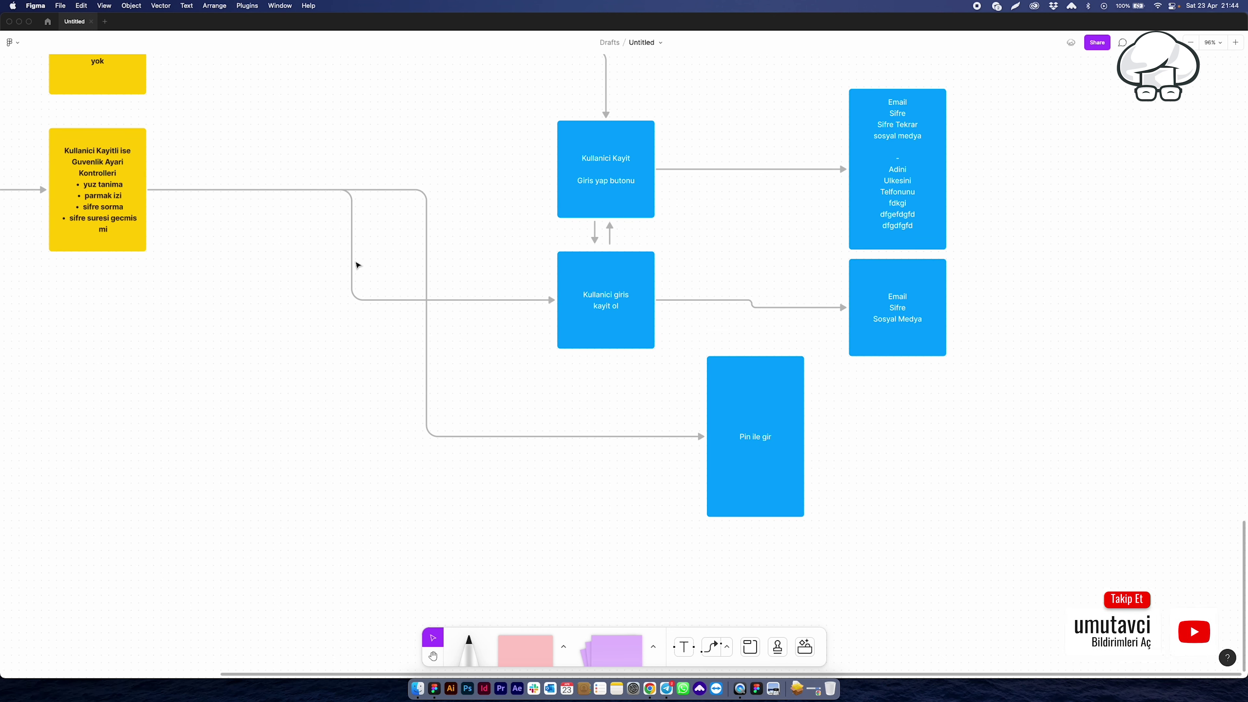
click(352, 259)
drag(348, 246, 467, 249)
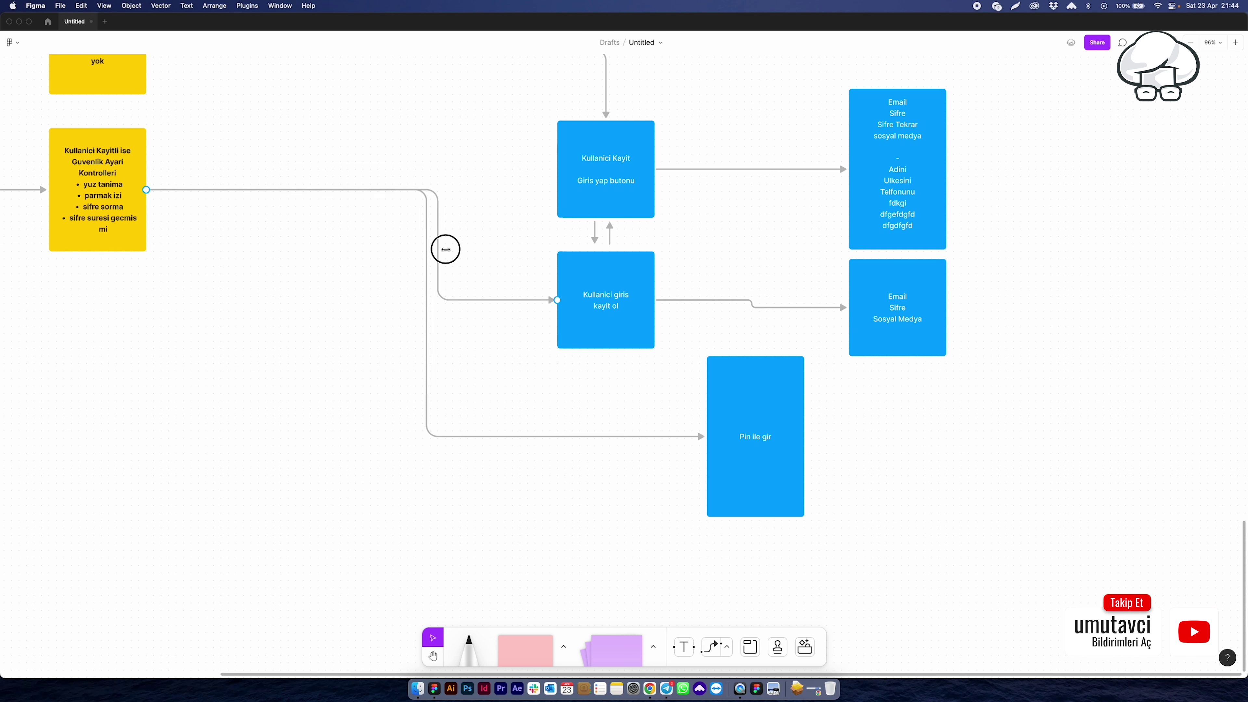
click(424, 320)
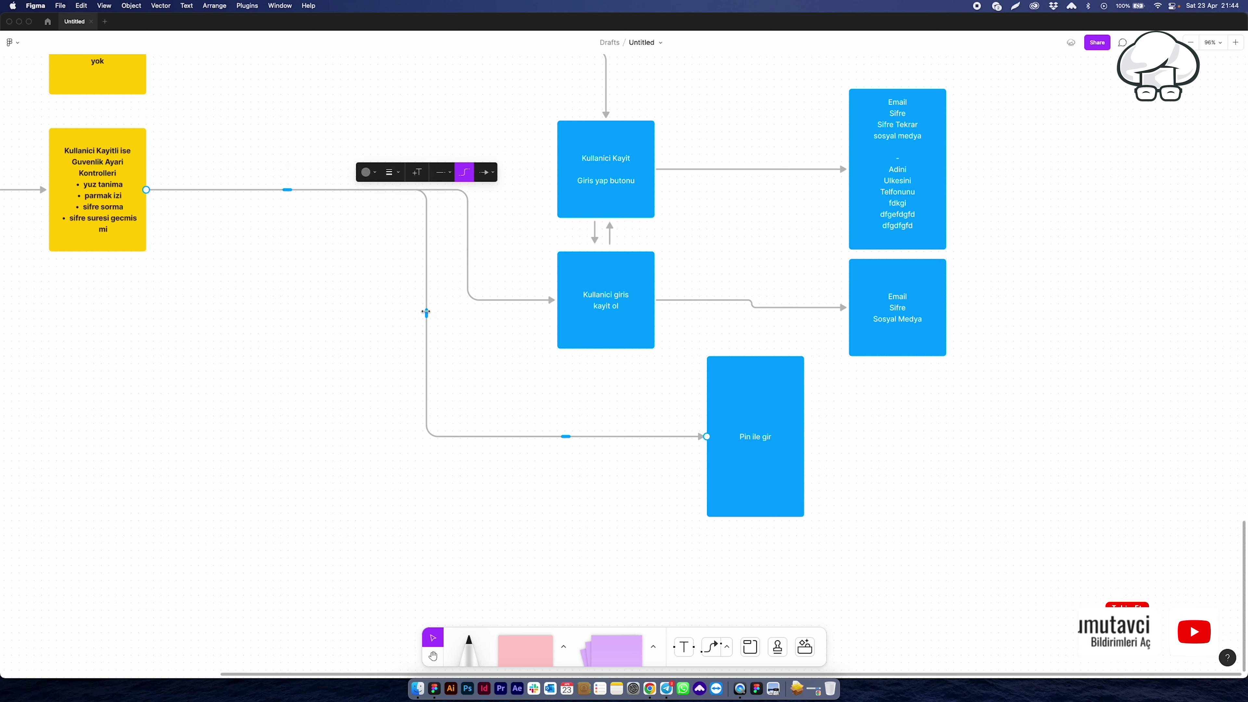
drag(425, 320, 273, 313)
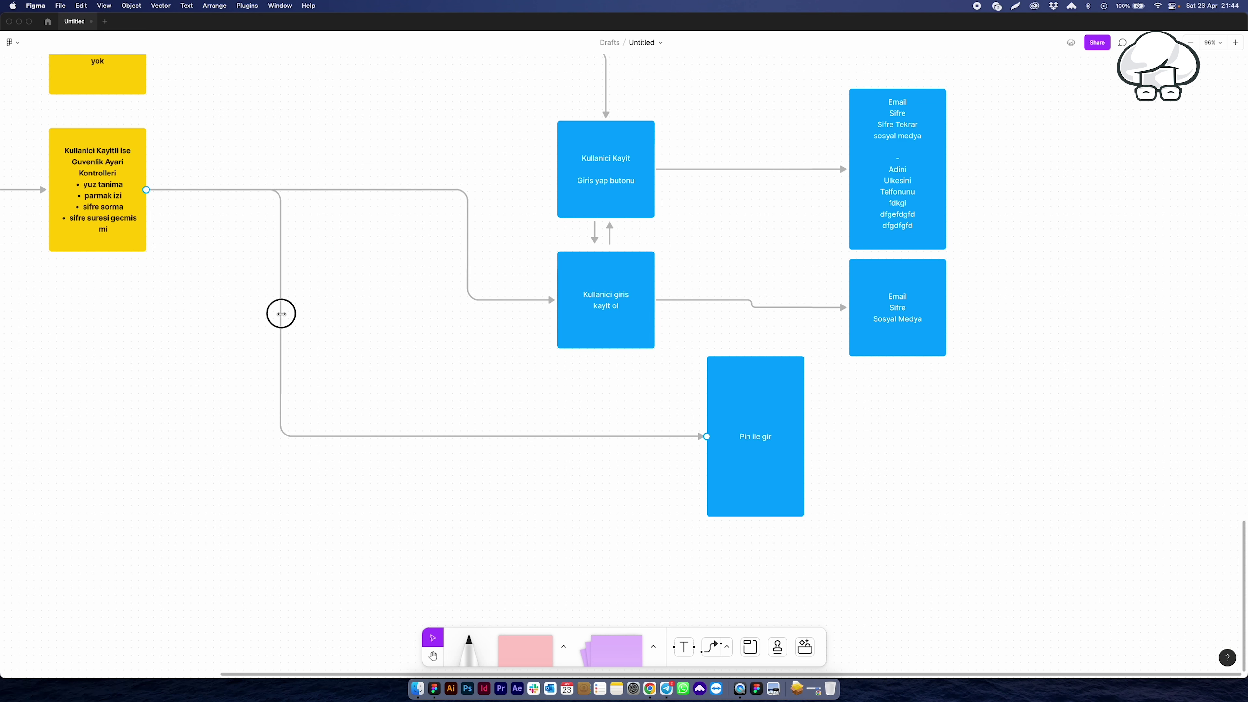
click(467, 251)
drag(467, 251, 393, 245)
click(463, 245)
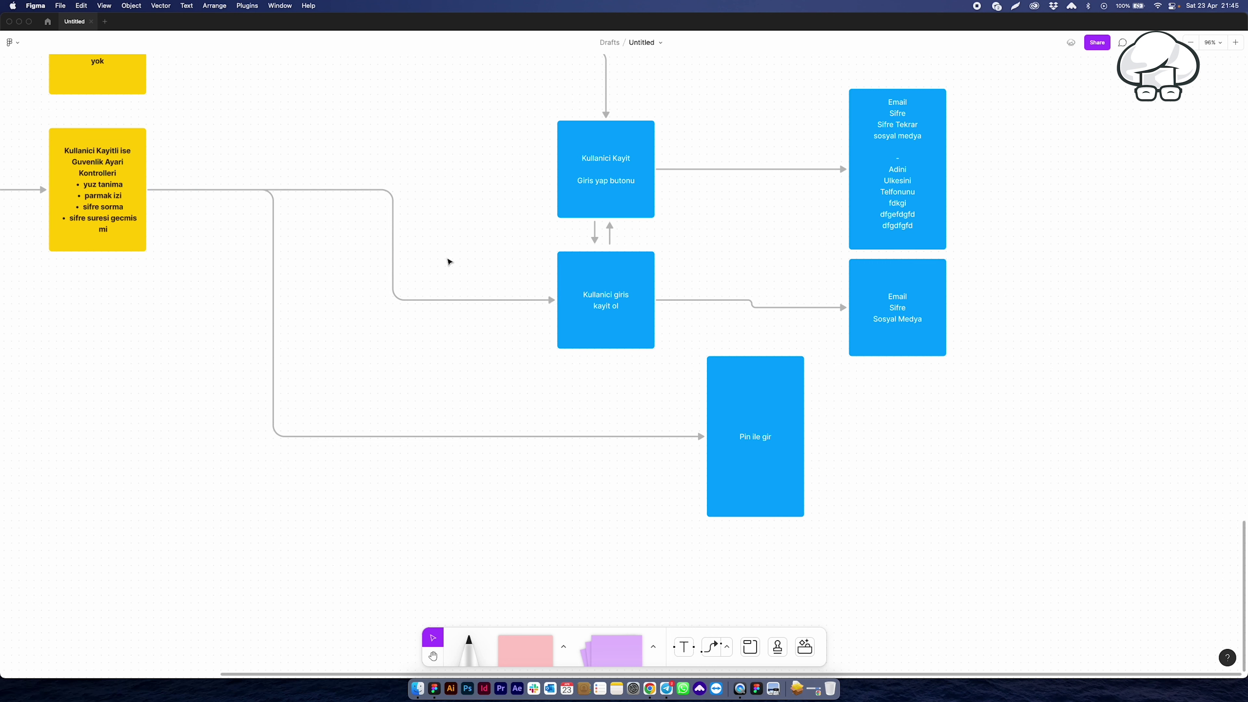
Step: Snap the Email/Sifre/Sosyal Medya box under the registration list and open its text after Sosyal Medya
click(890, 232)
drag(877, 349, 878, 341)
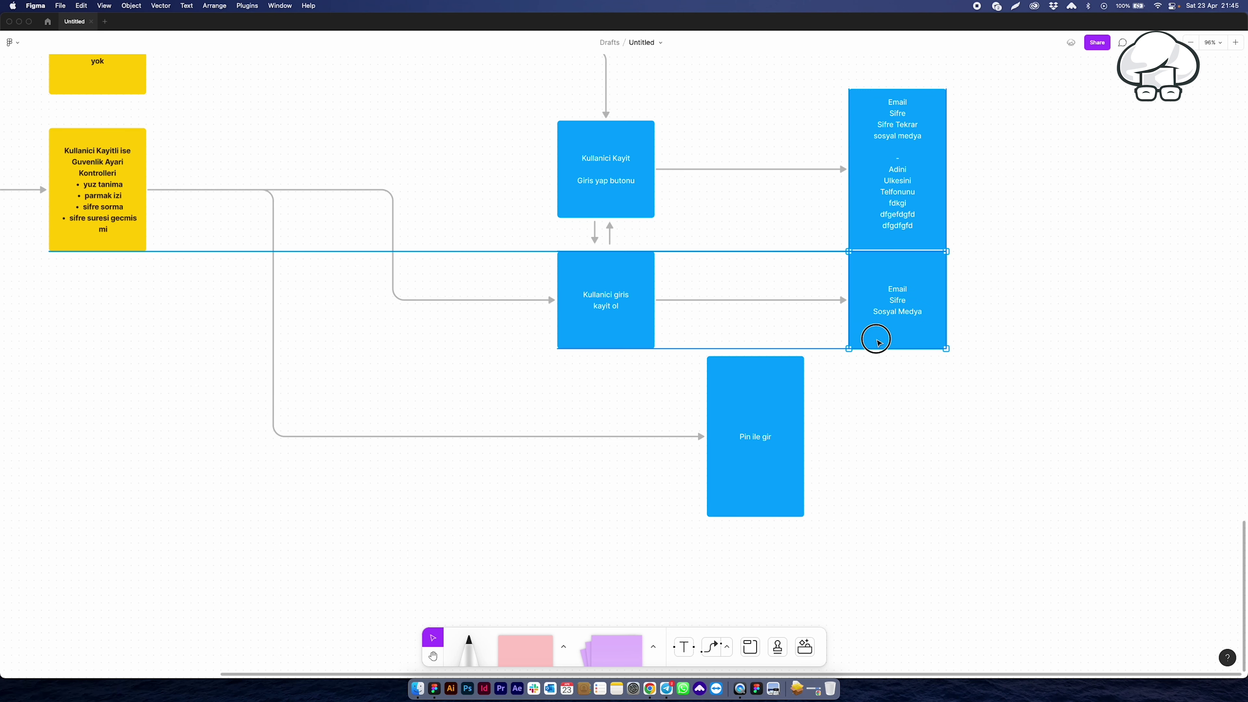
key(h)
drag(953, 420, 731, 412)
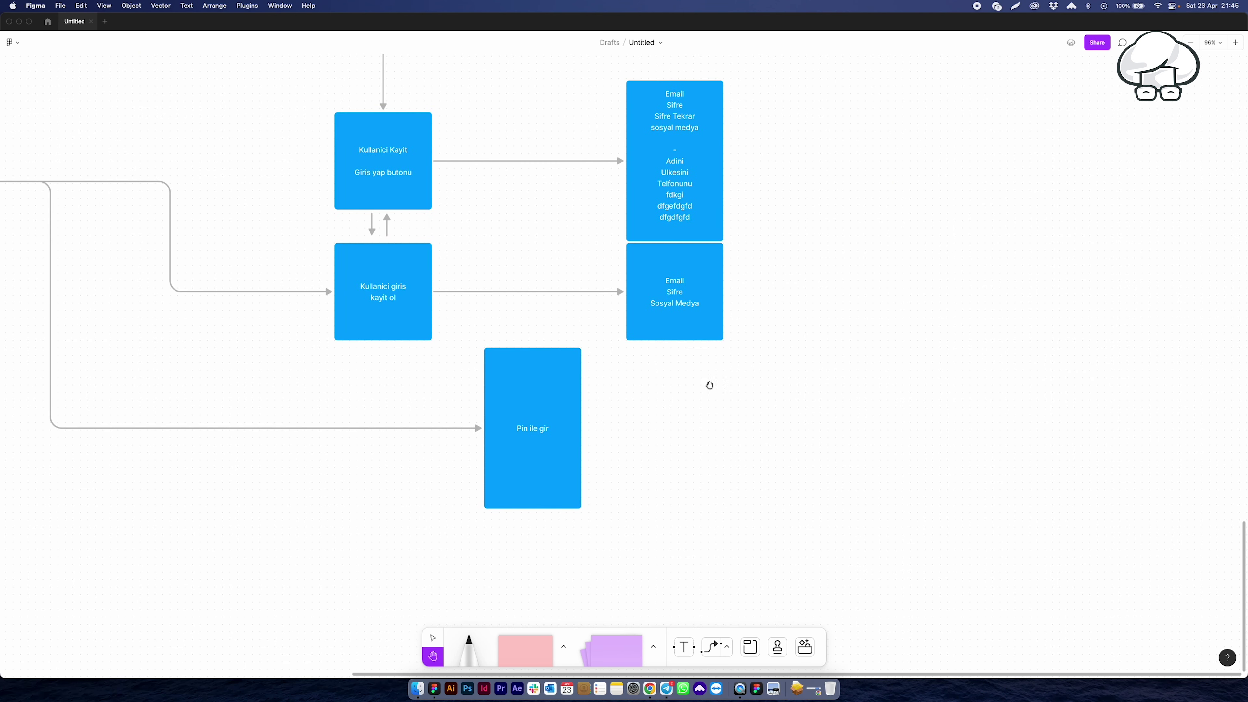
key(v)
scroll(674, 305, up, 5)
double_click(691, 306)
click(734, 302)
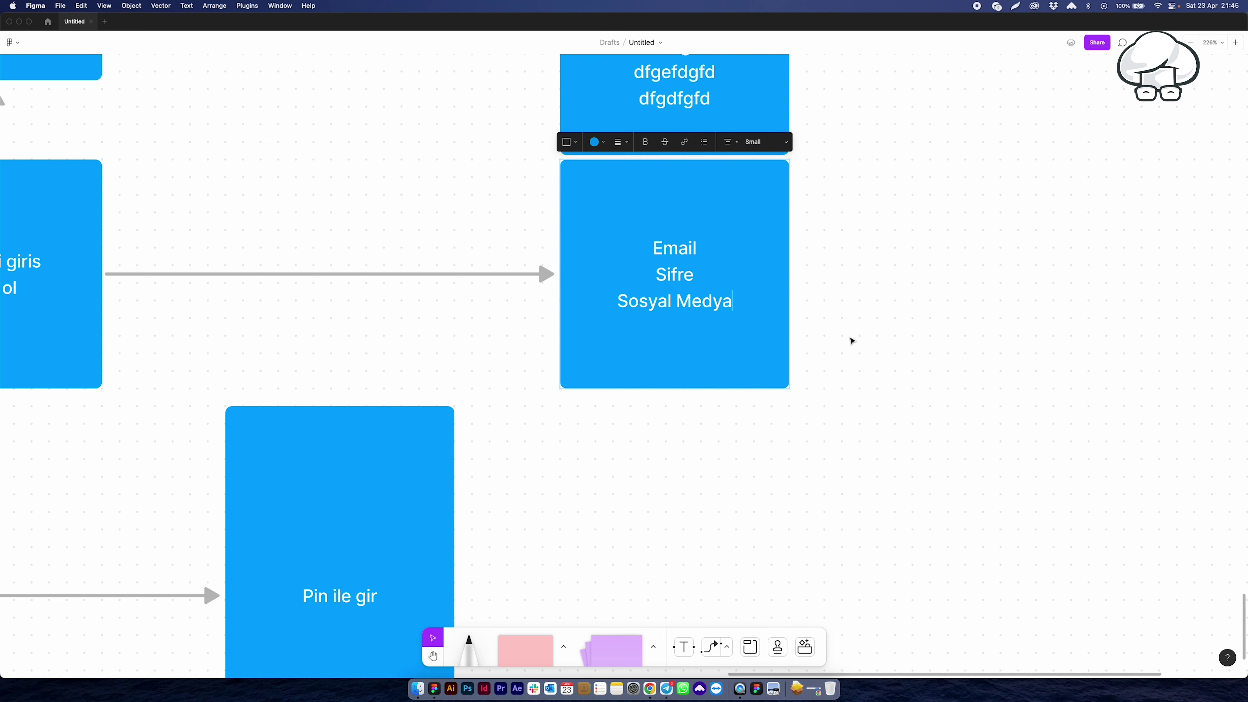
Step: Append a new 'pin sorgu' bullet after the last item in the yellow security-checks note
click(350, 309)
scroll(350, 309, down, 5)
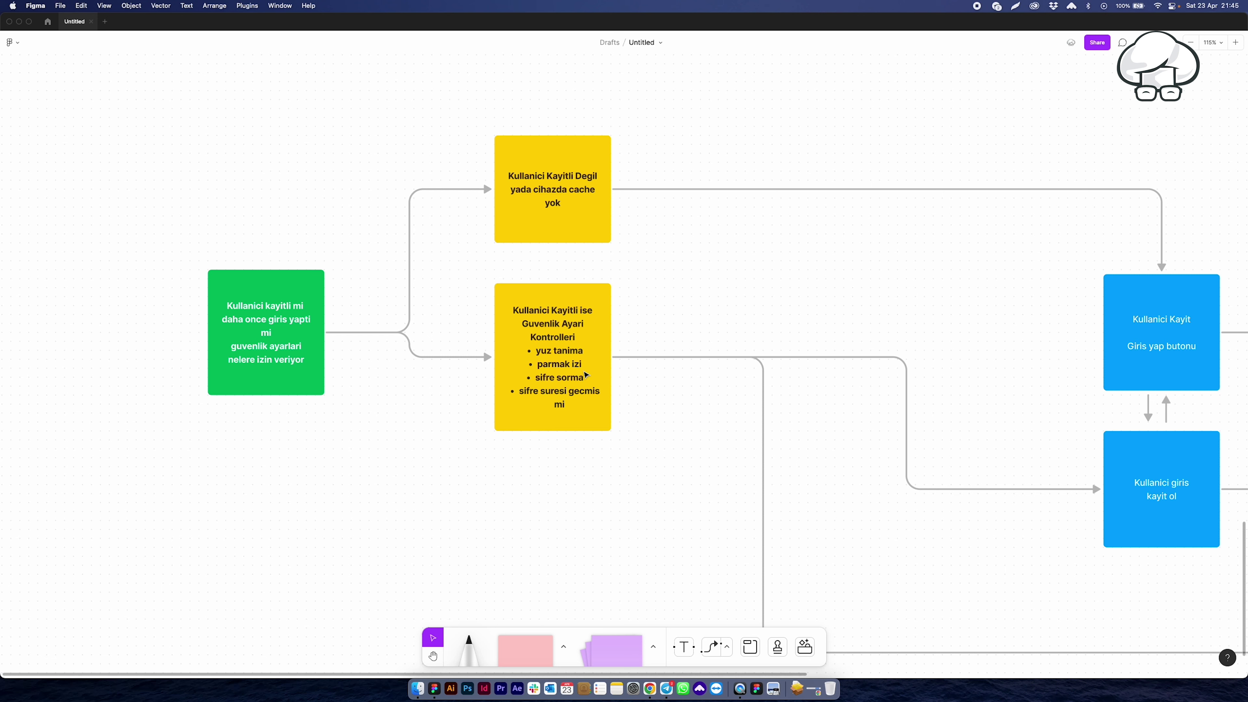
double_click(565, 408)
click(594, 409)
key(Return)
text(pin)
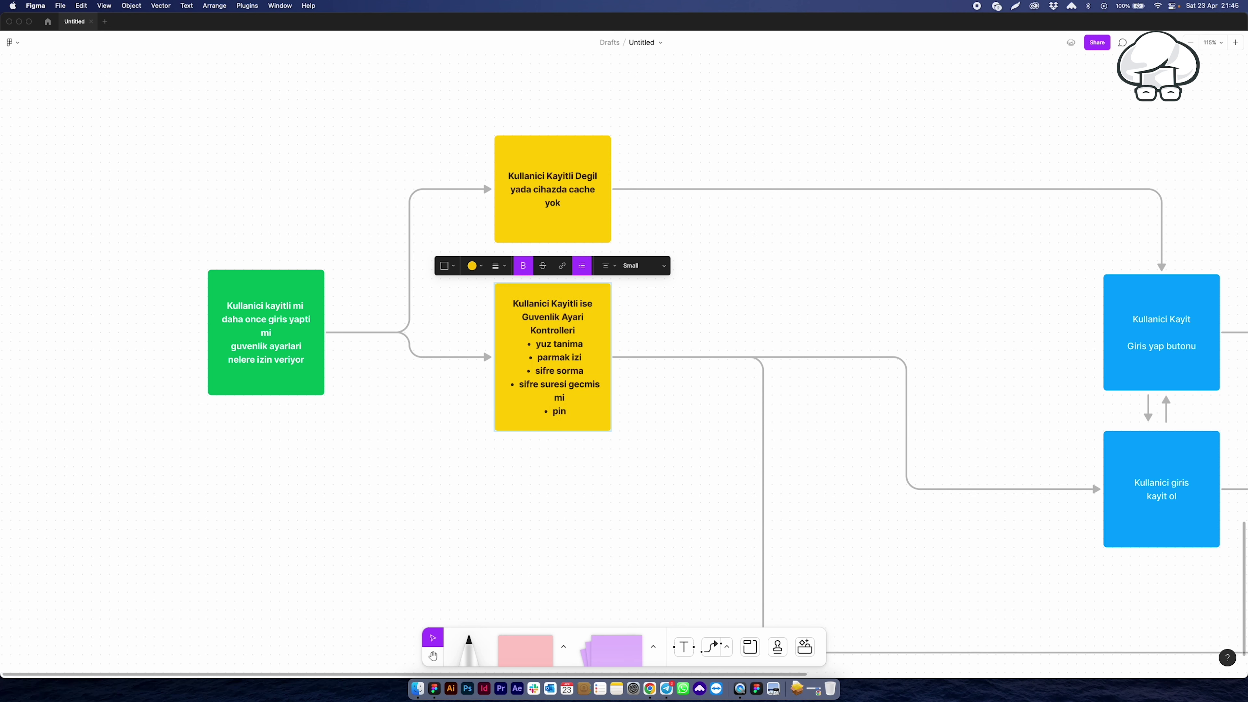
text( sorgu)
click(641, 514)
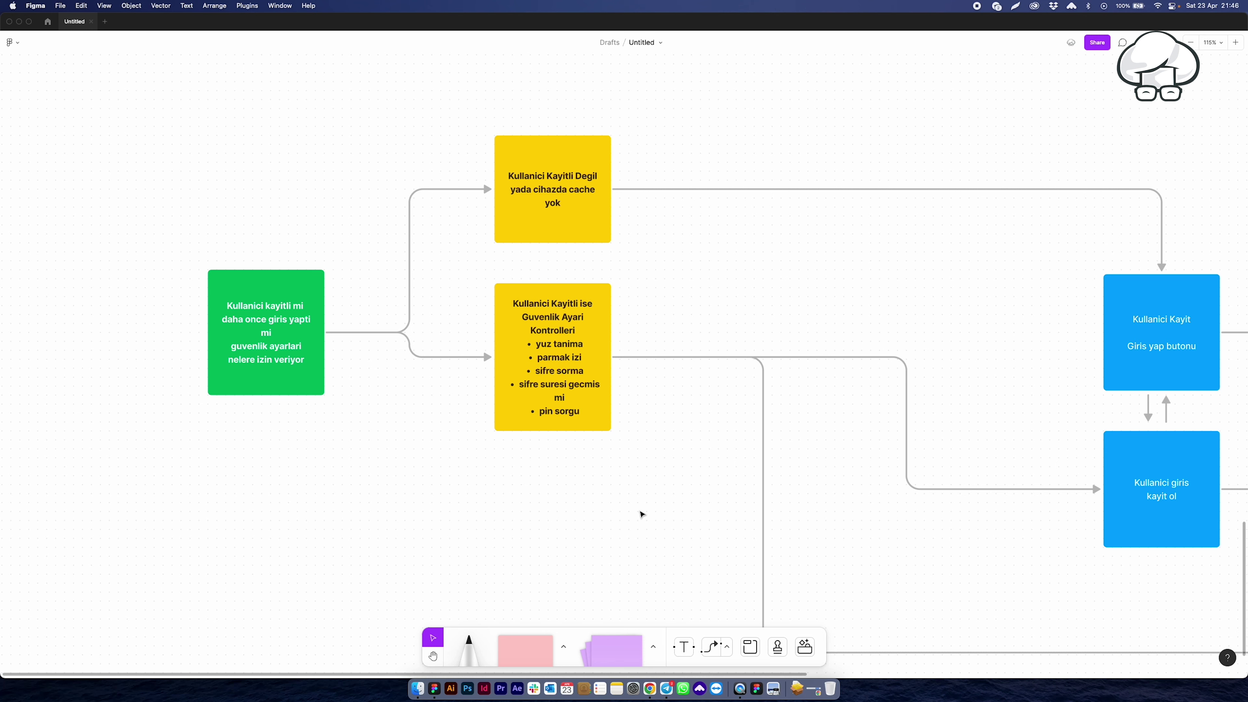
Step: Add a fourth line, 'sifremi unuttum', below Sosyal Medya in the Email/Sifre login note
key(h)
mouse_move(863, 516)
mouse_down()
mouse_move(699, 477)
mouse_move(531, 390)
mouse_up()
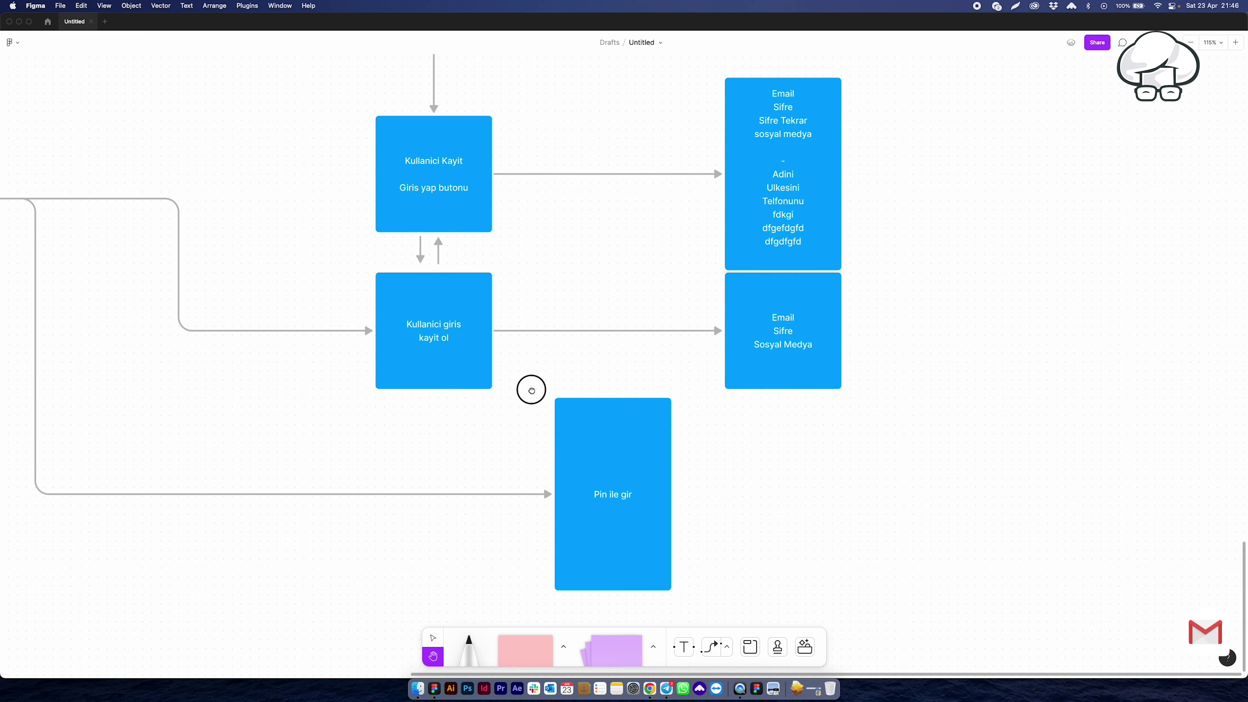
scroll(654, 407, right, 3)
key(v)
scroll(644, 354, up, 5)
double_click(644, 344)
click(671, 342)
key(Return)
text(sifremi unuttum)
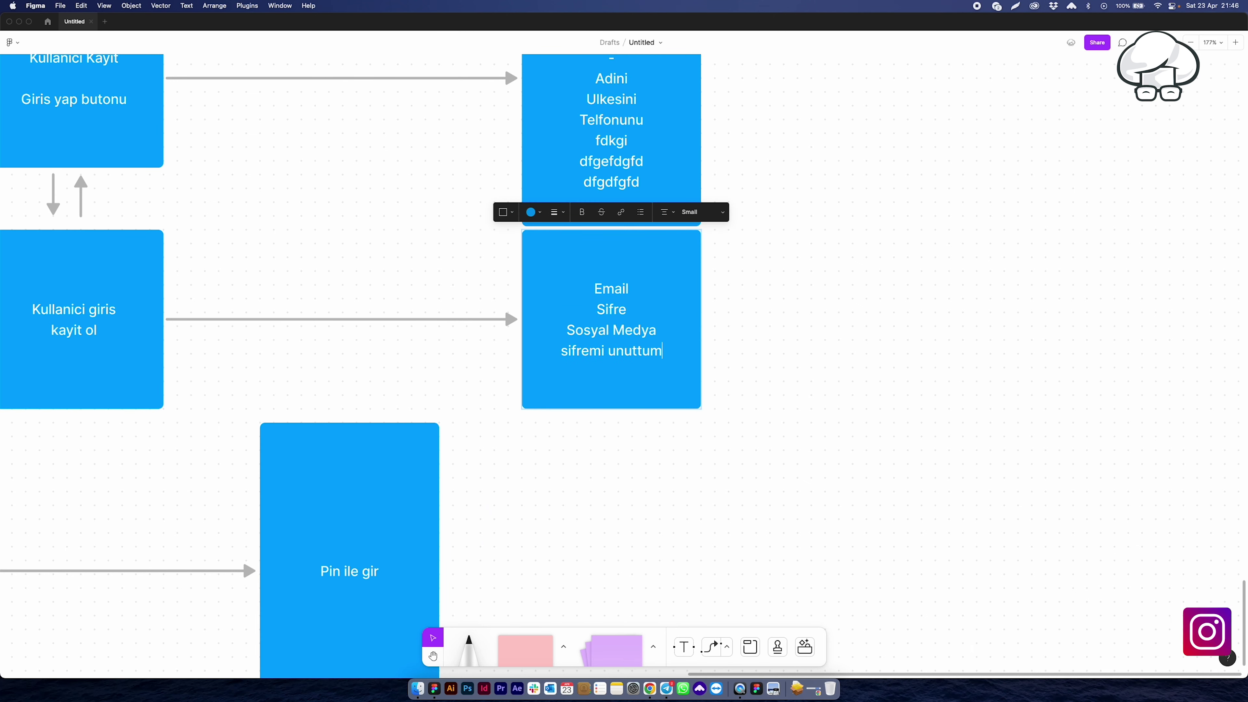
click(943, 410)
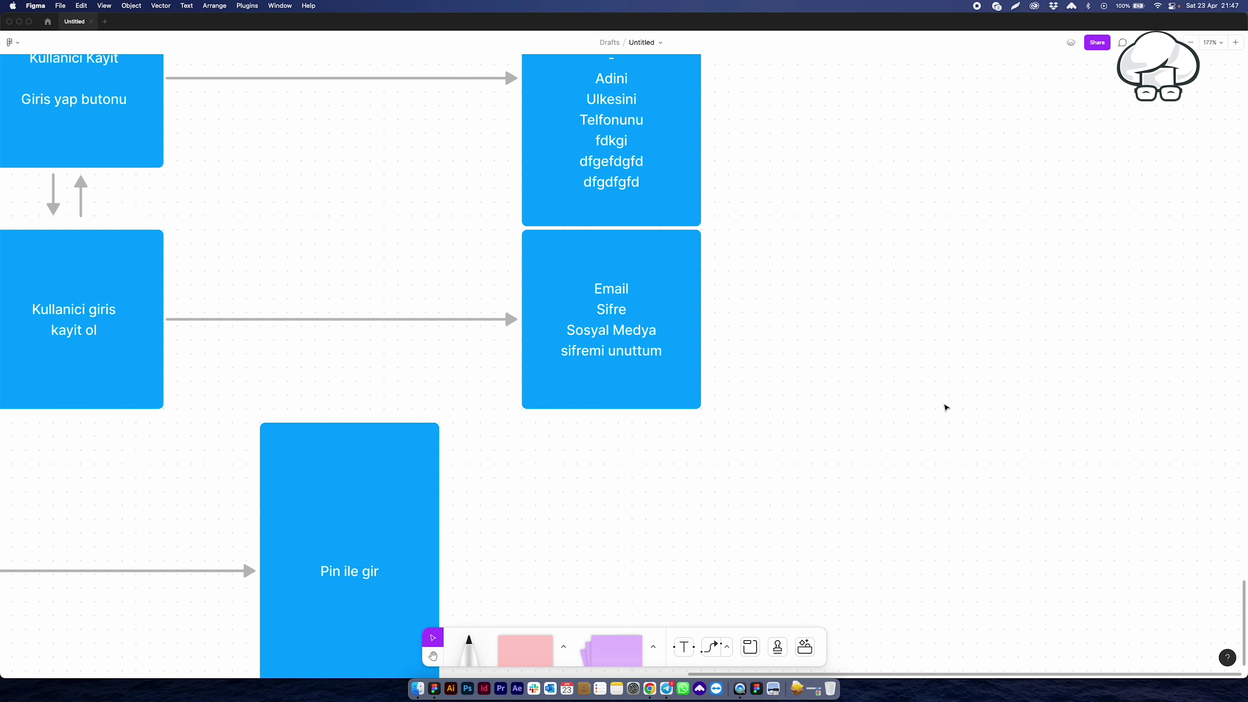
Step: Zoom out and pan to frame the entire login and registration flowchart
scroll(945, 407, down, 10)
key(h)
drag(780, 396, 671, 487)
key(v)
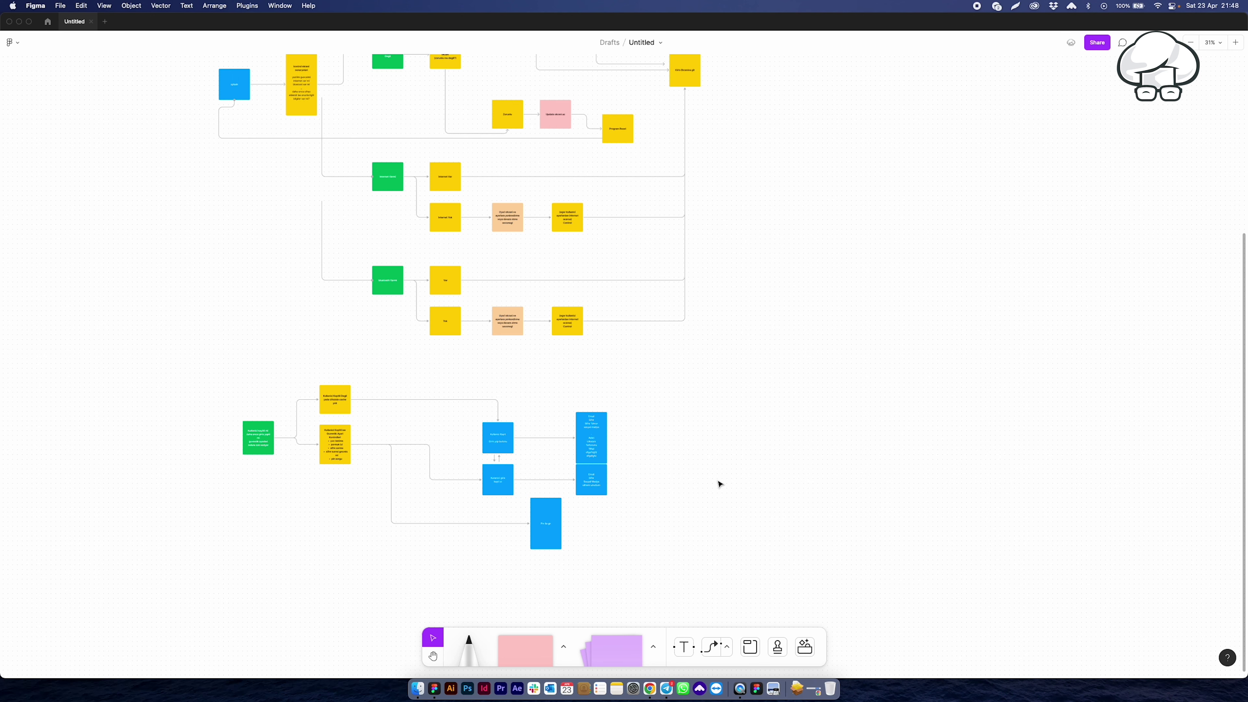
Step: Pan past the blue login boxes up to the splash and Yazilim Guncel rows, then switch desktops
scroll(696, 496, up, 5)
drag(671, 440, 538, 434)
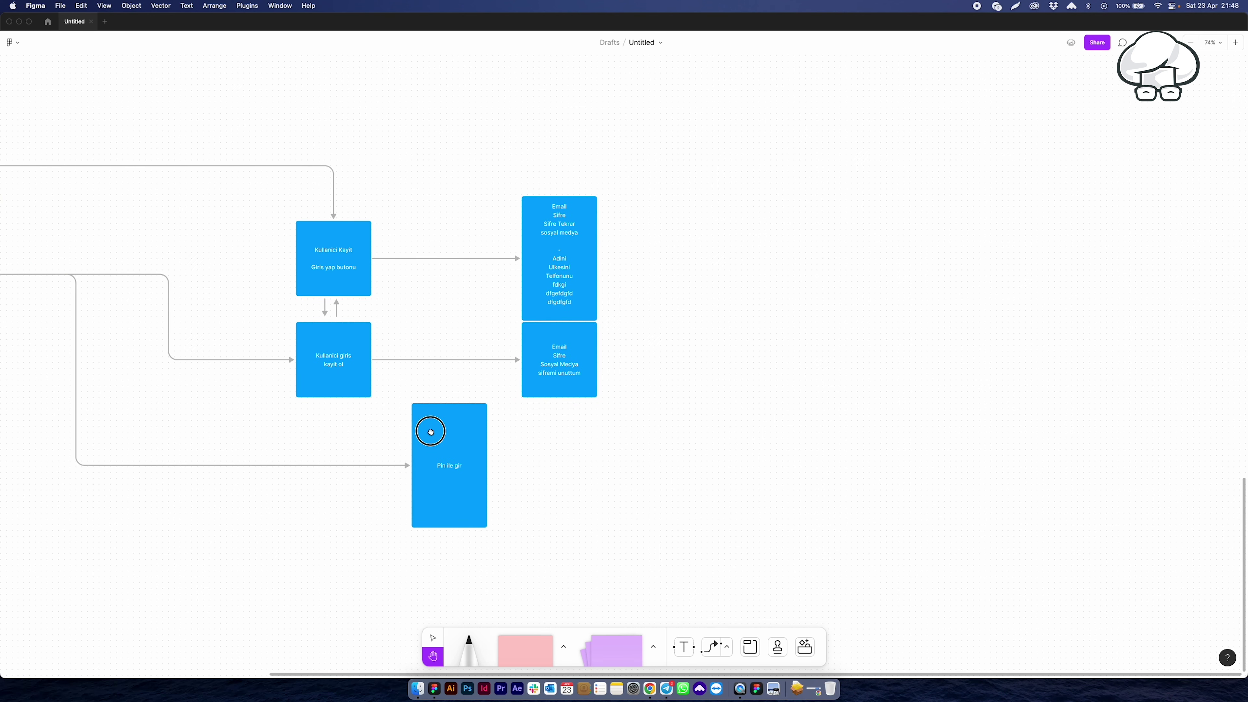
key(v)
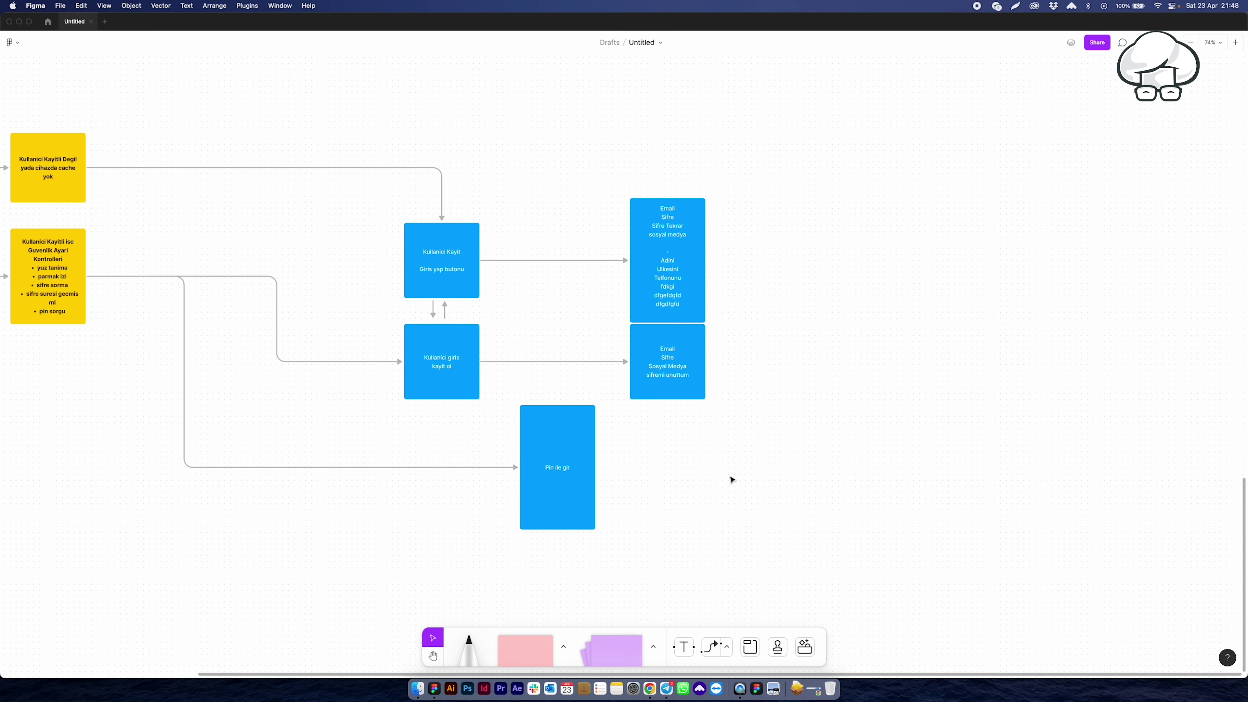
scroll(732, 479, down, 3)
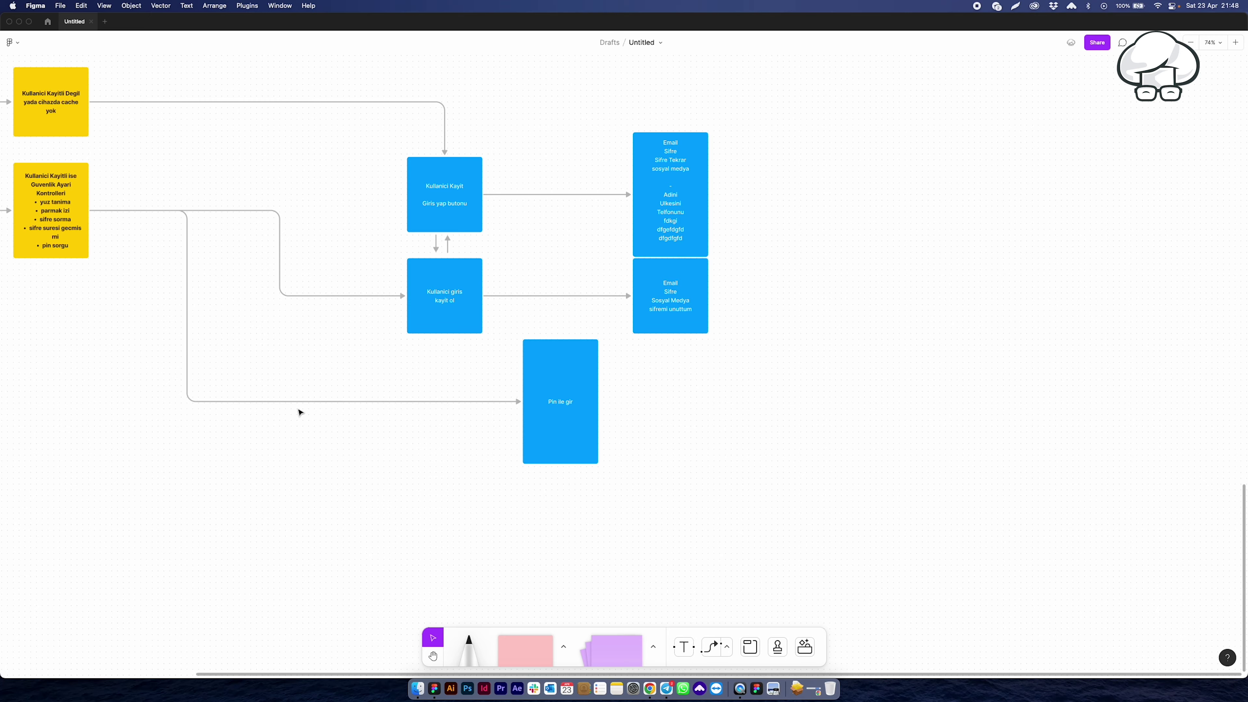
scroll(317, 412, up, 5)
scroll(317, 413, left, 5)
scroll(319, 411, left, 2)
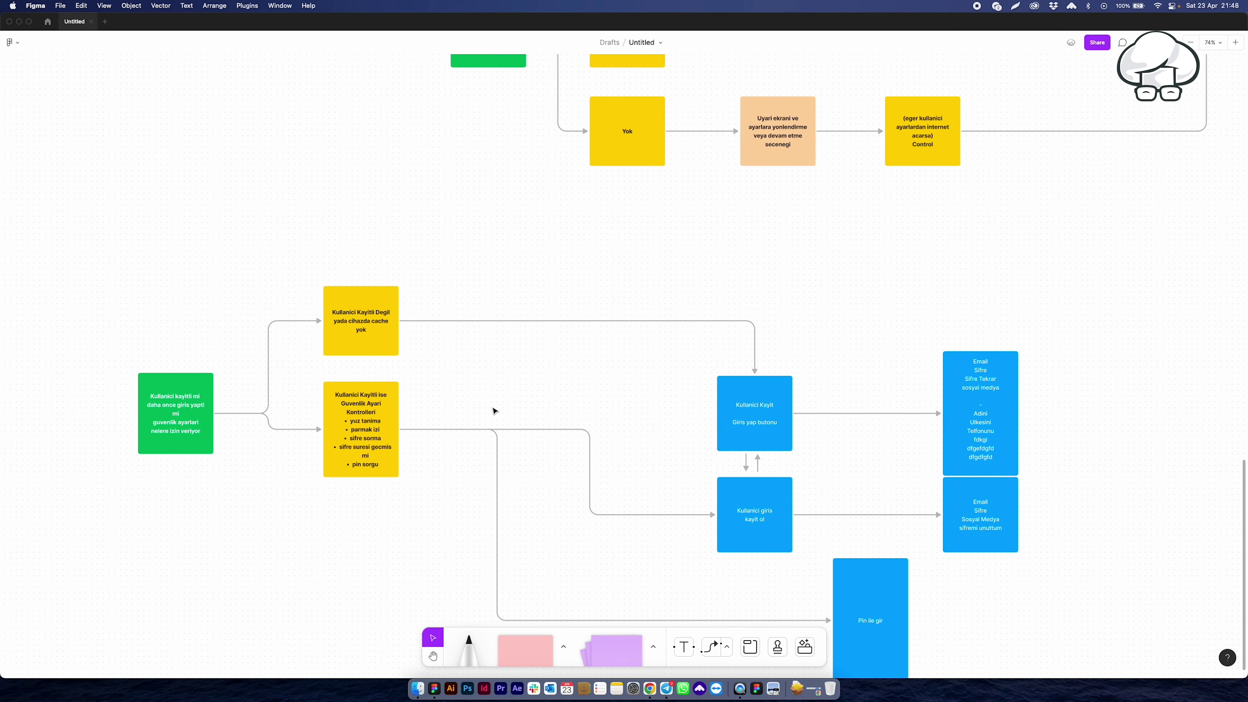
scroll(627, 381, up, 2)
scroll(627, 381, up, 6)
scroll(627, 381, up, 2)
scroll(627, 381, up, 3)
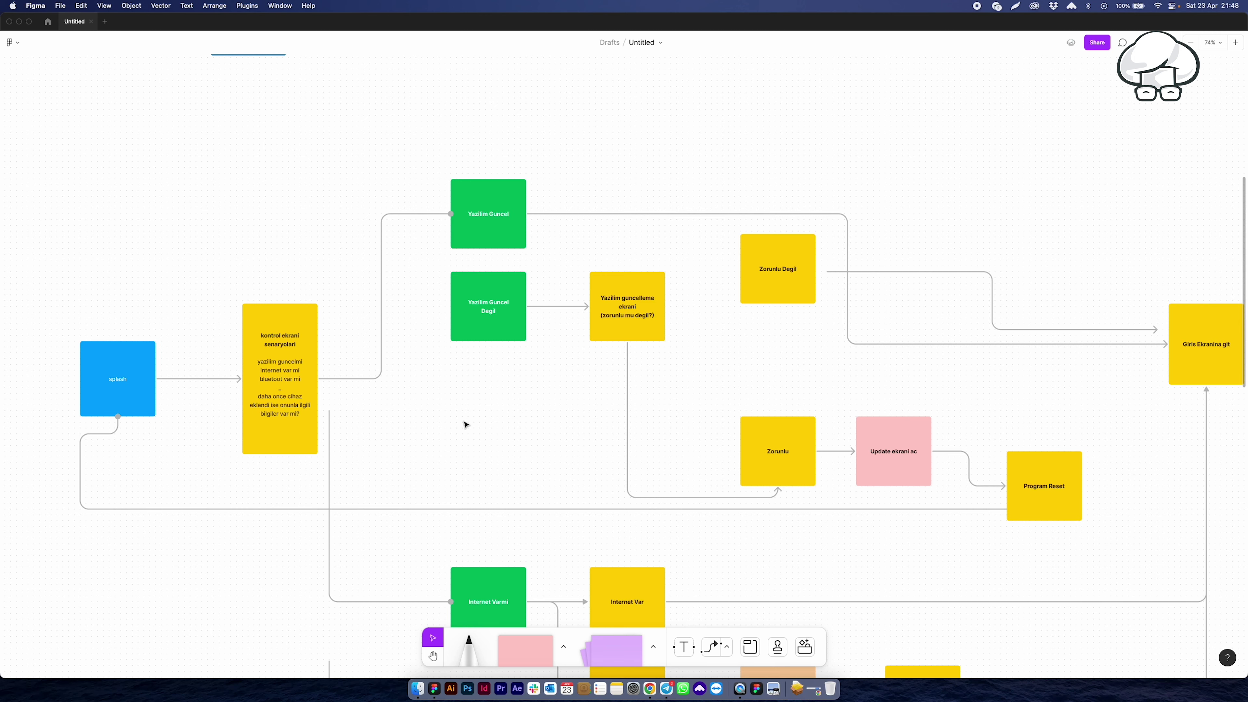
key(ctrl+Left)
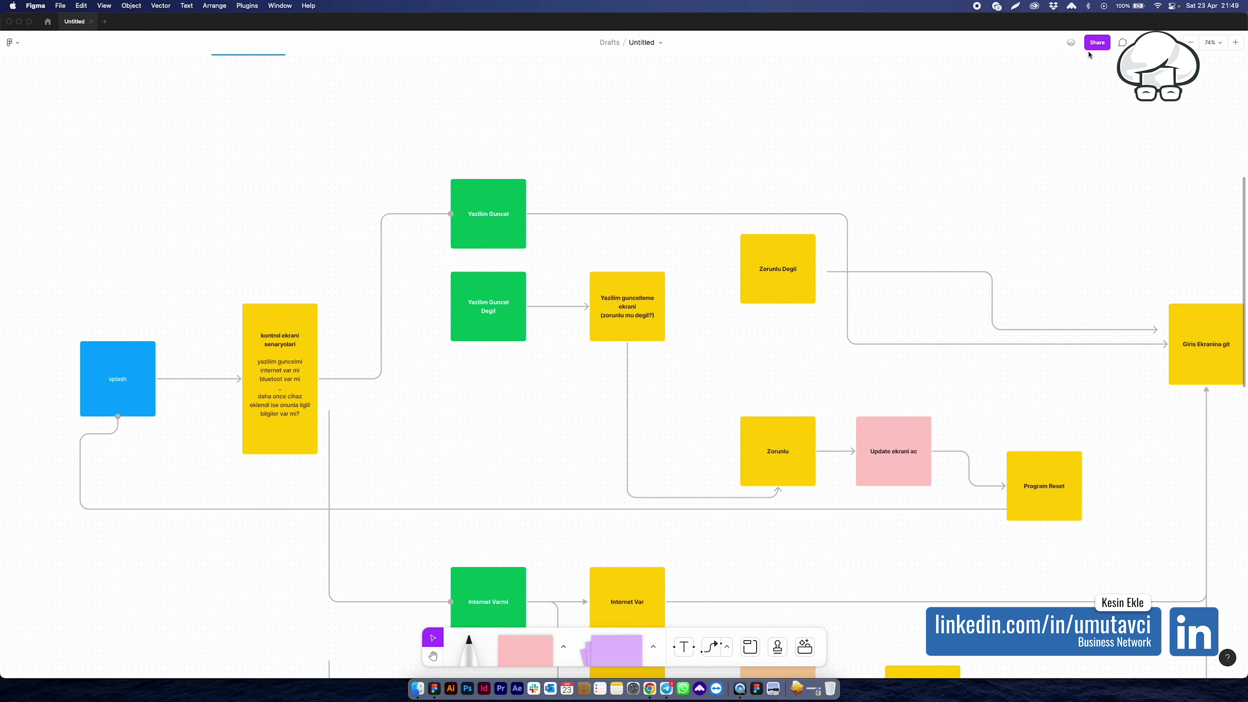
Step: Copy the board's share link from the Share dialog
click(1088, 48)
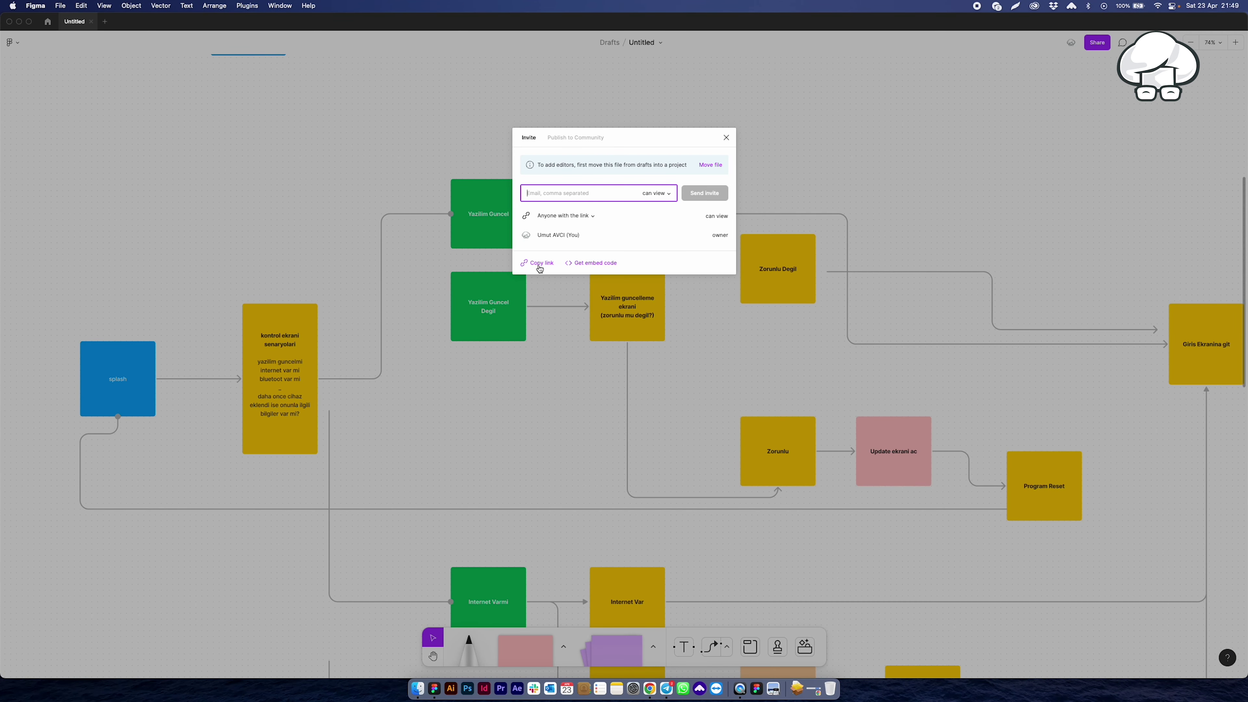
click(538, 263)
click(542, 439)
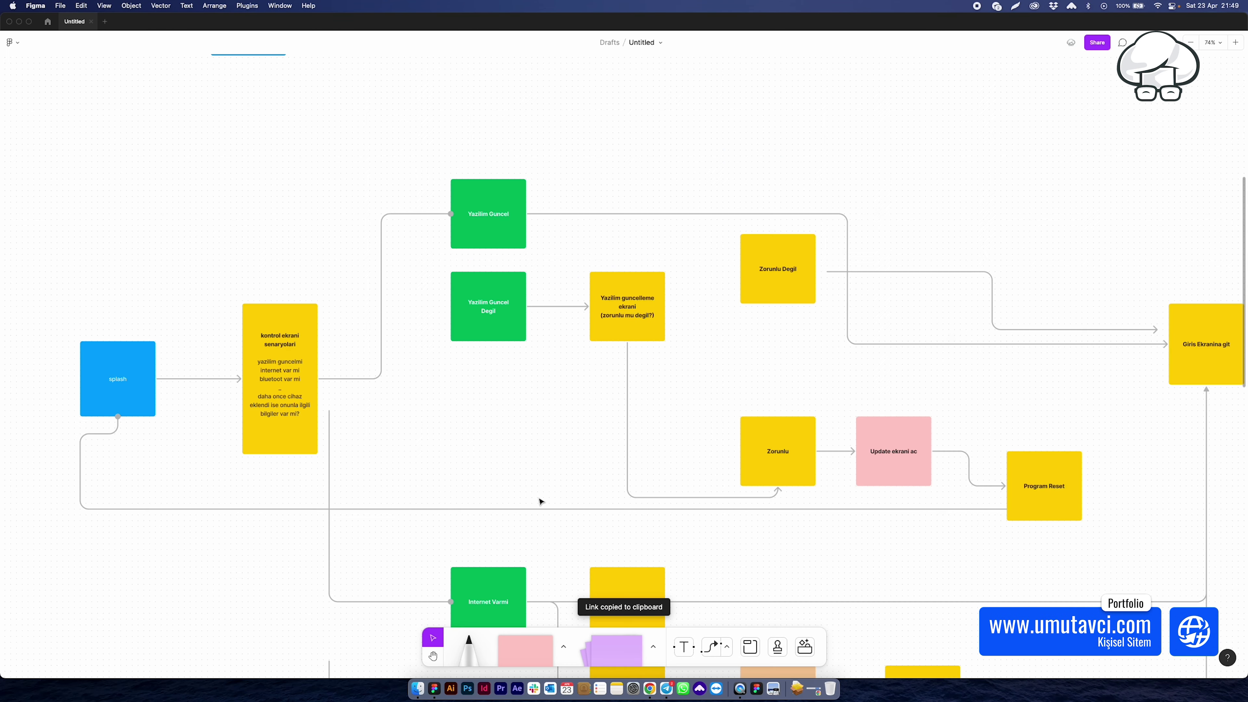
Step: Paste and send the link in the Telegram Design Team chat, then return to FigJam
click(665, 688)
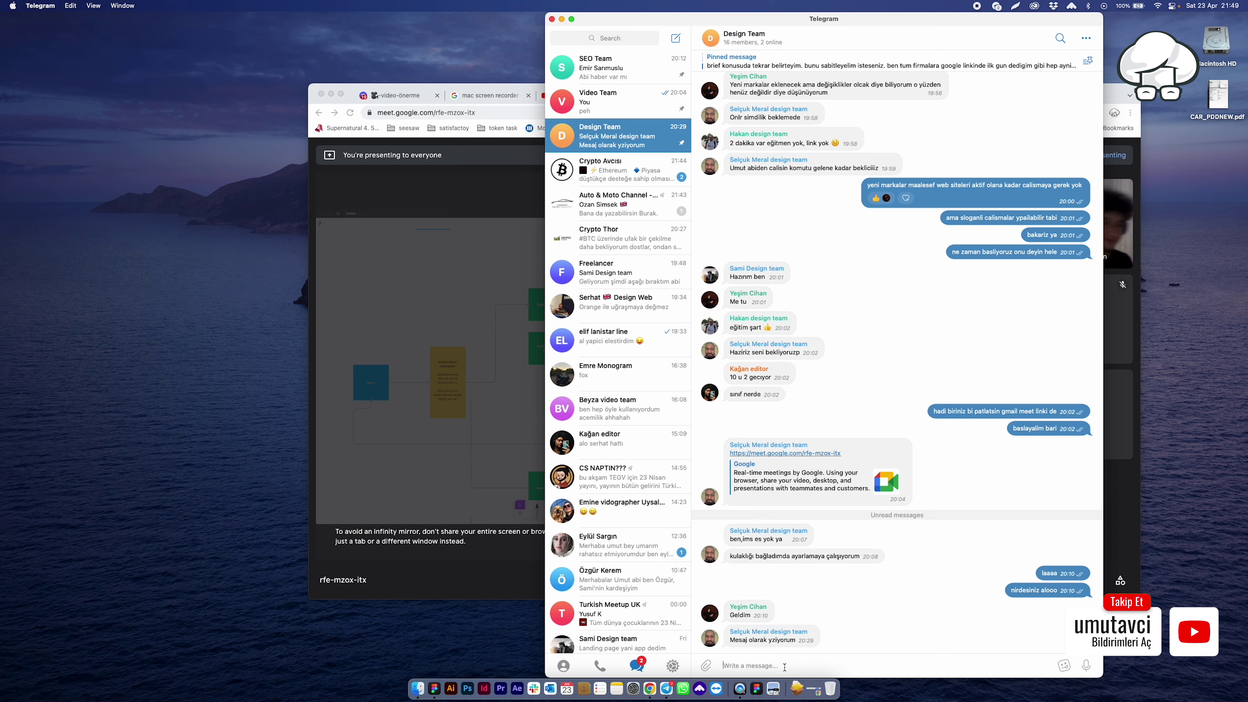
key(super+v)
key(Return)
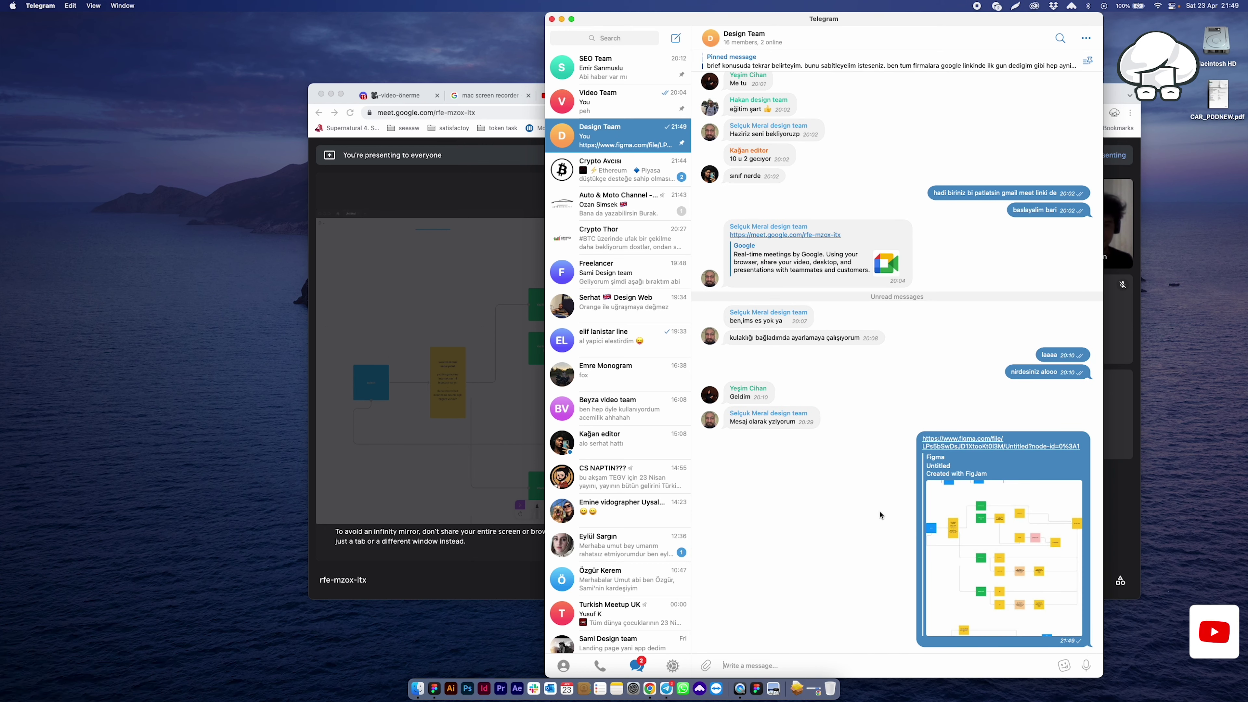
key(super+Tab)
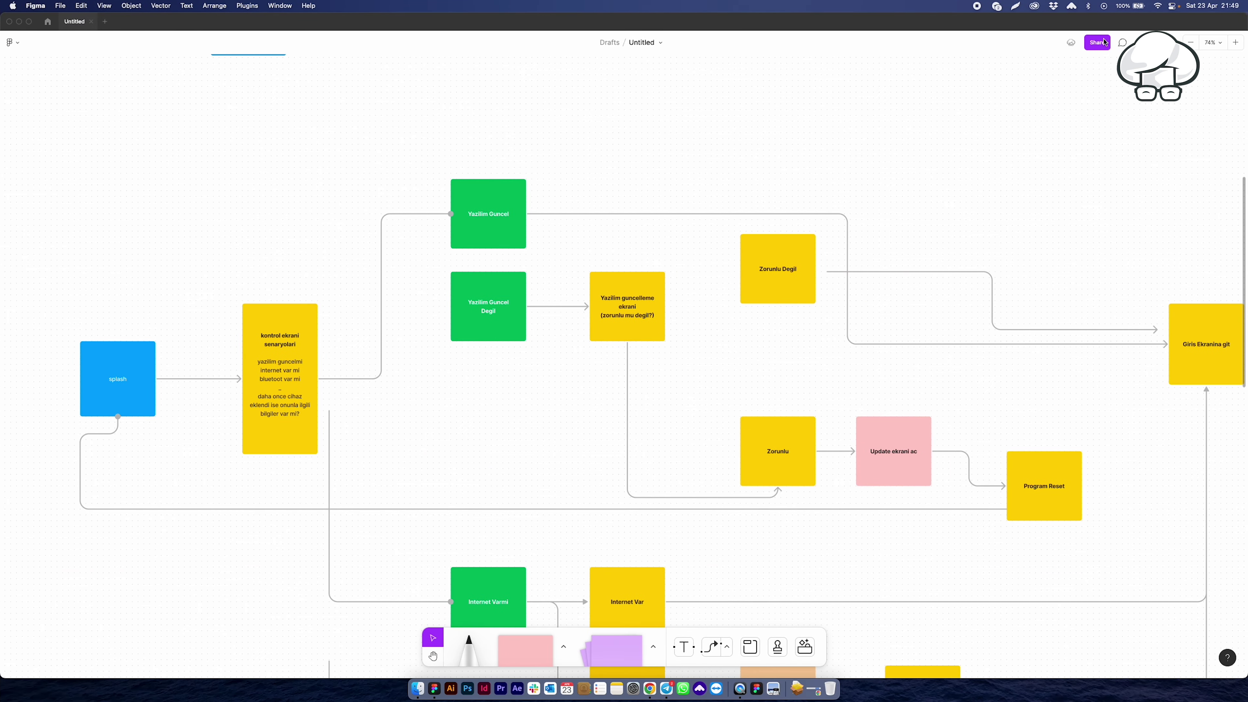
Step: Reopen and close the board's sharing options
click(1096, 42)
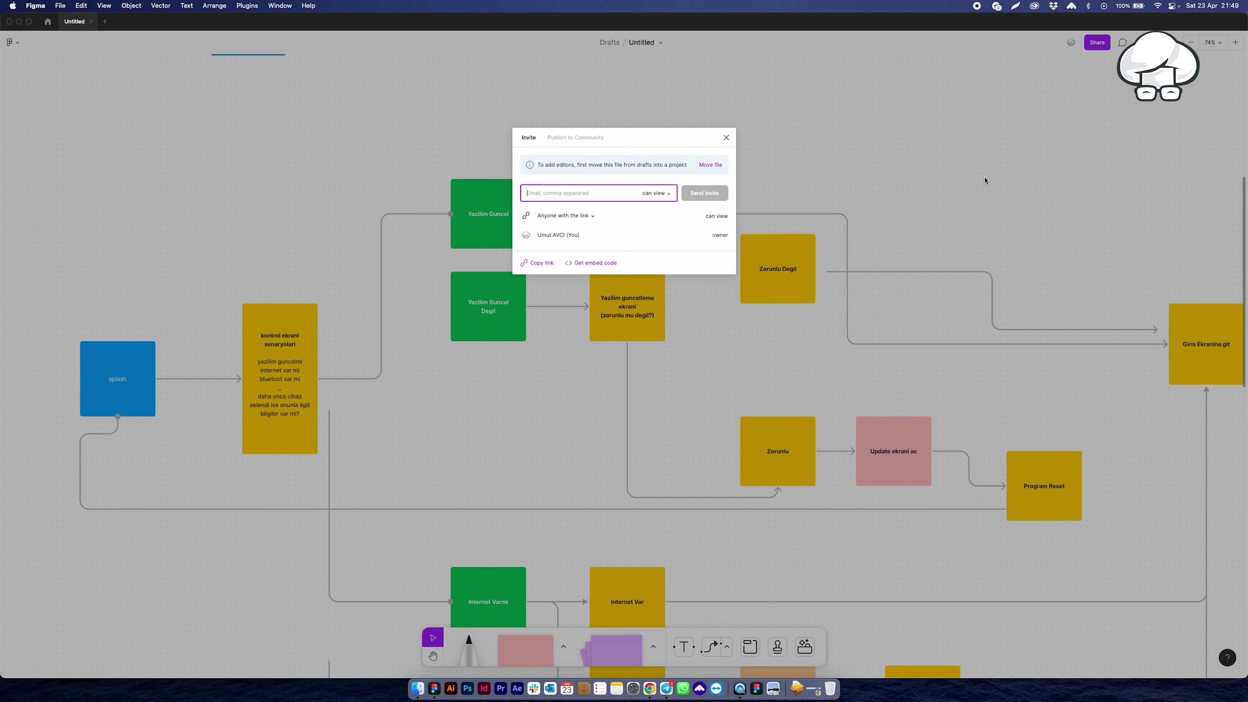
click(985, 180)
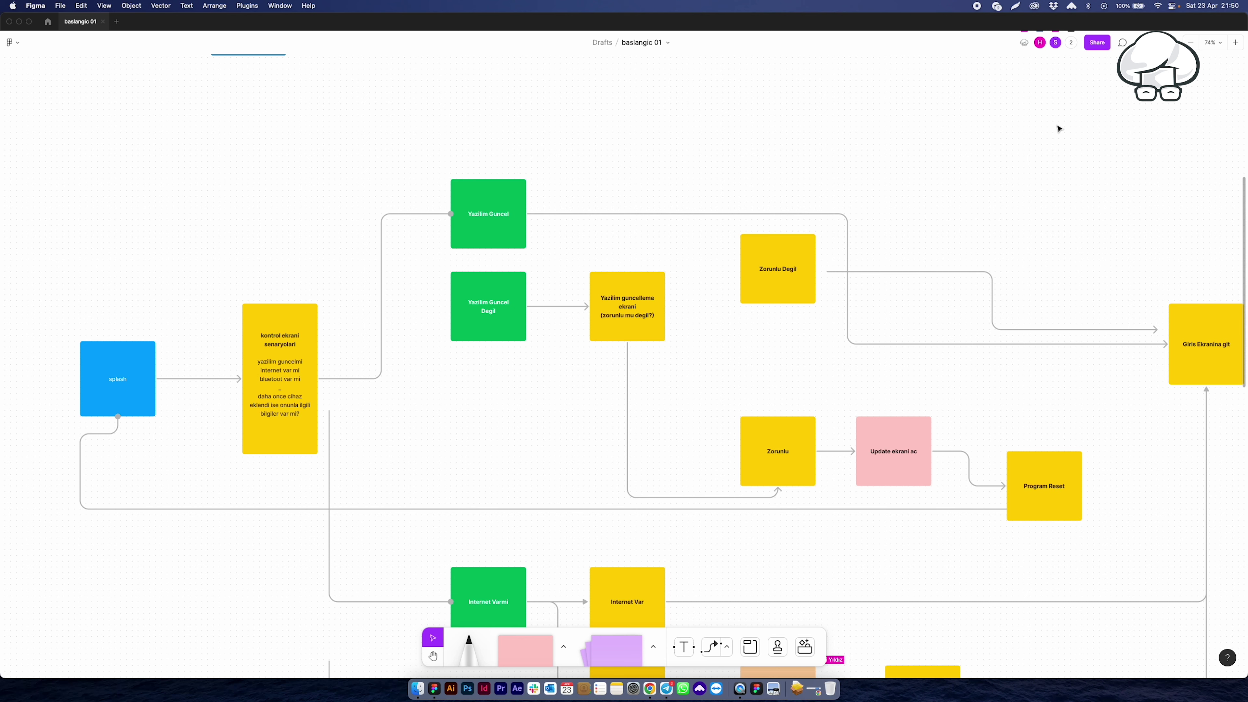
Step: Zoom out to about 20% to see the full 'baslangic 01' flowchart with joined teammates
scroll(925, 187, down, 2)
scroll(978, 348, down, 2)
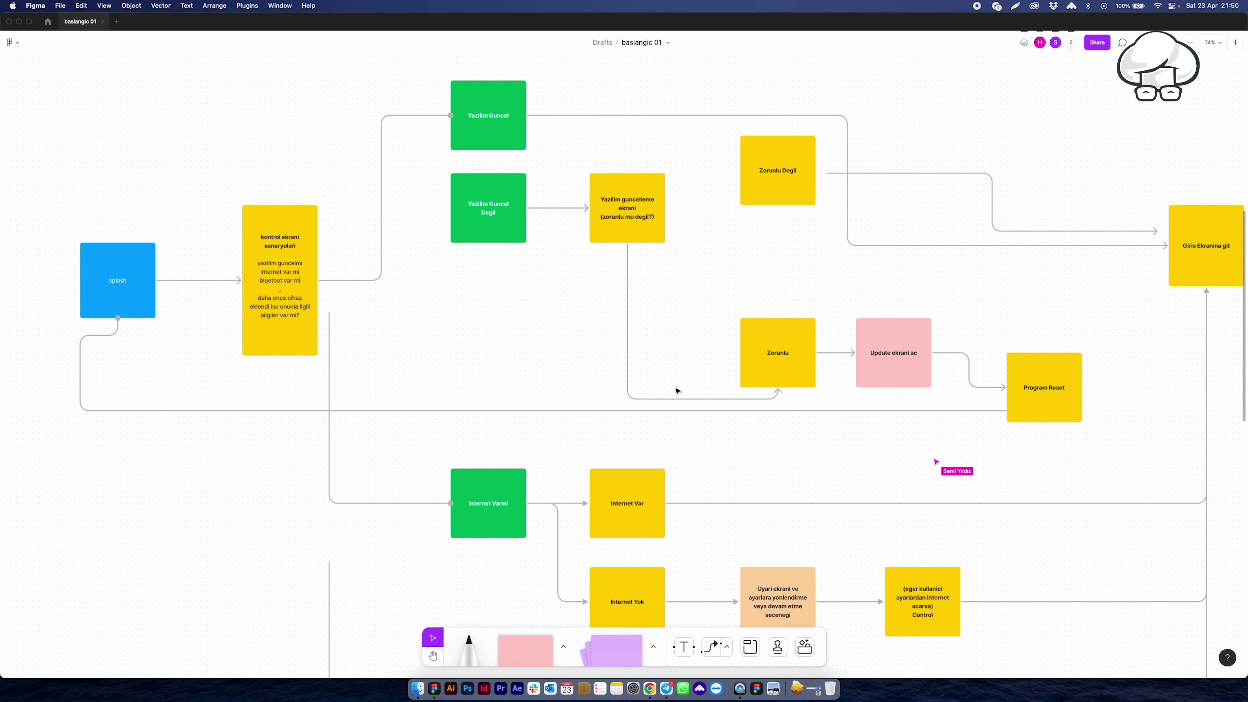
scroll(777, 499, down, 2)
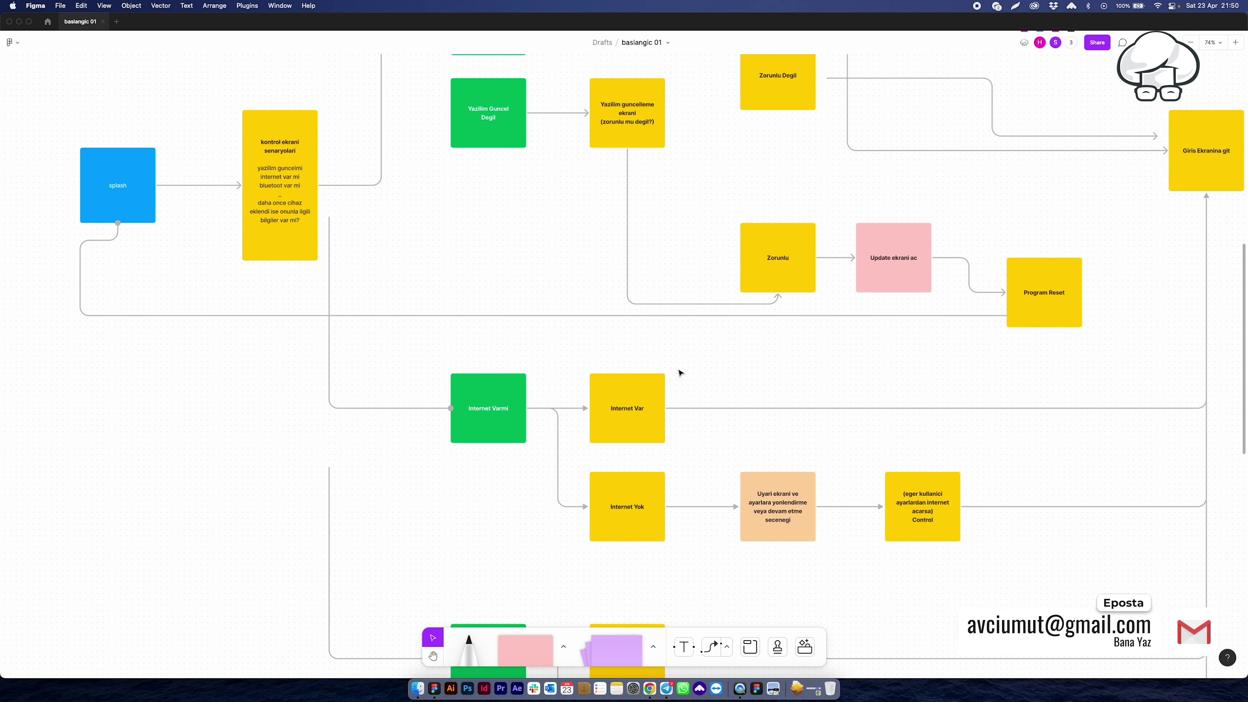
scroll(680, 373, down, 5)
scroll(680, 373, down, 2)
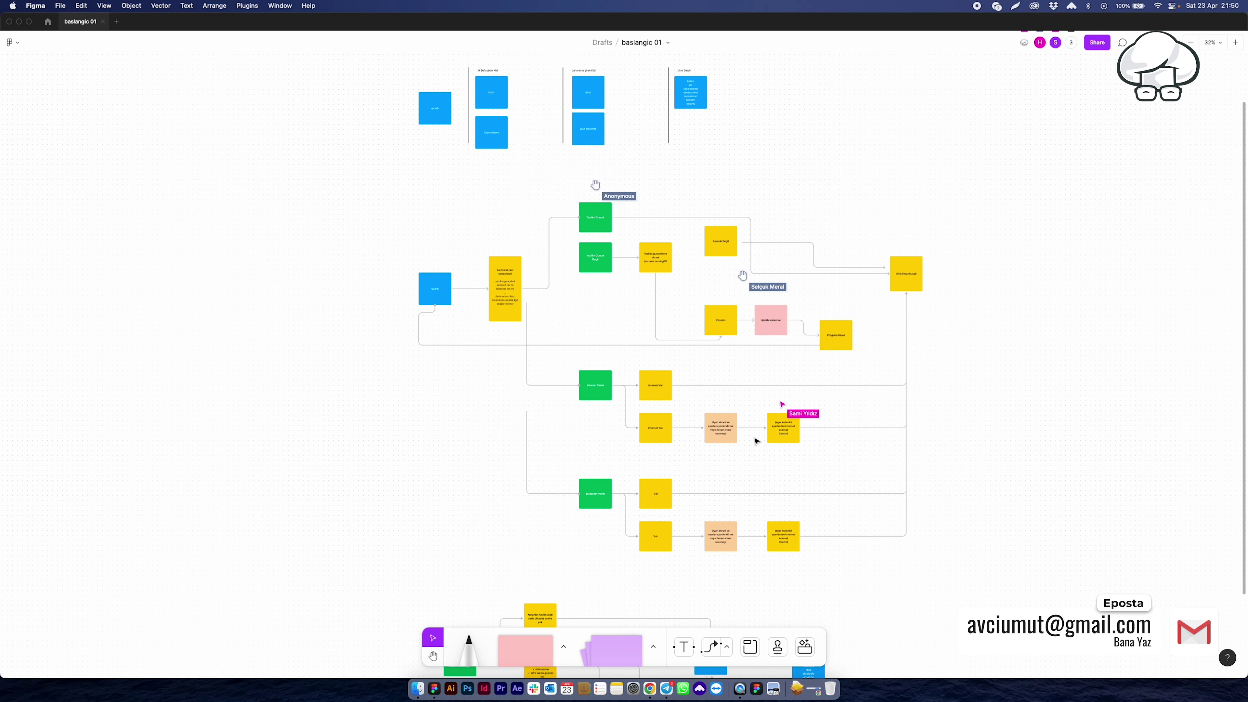
scroll(705, 427, down, 3)
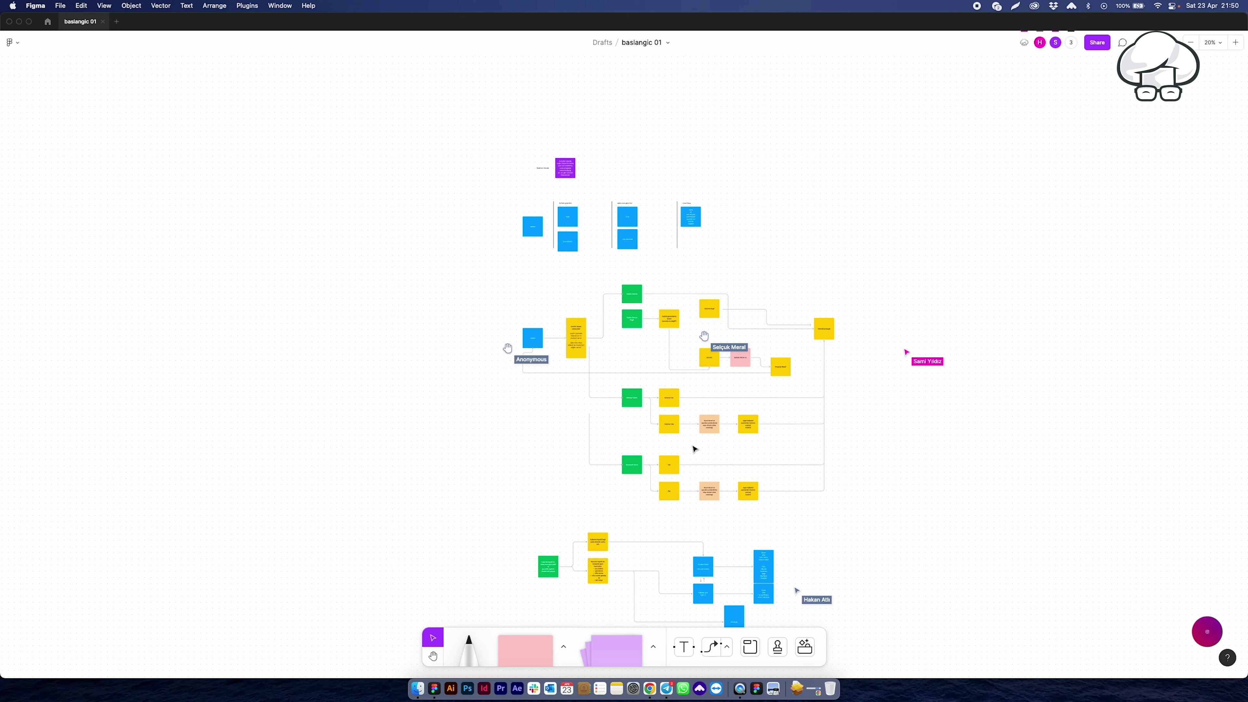
scroll(693, 446, down, 2)
scroll(693, 446, down, 1)
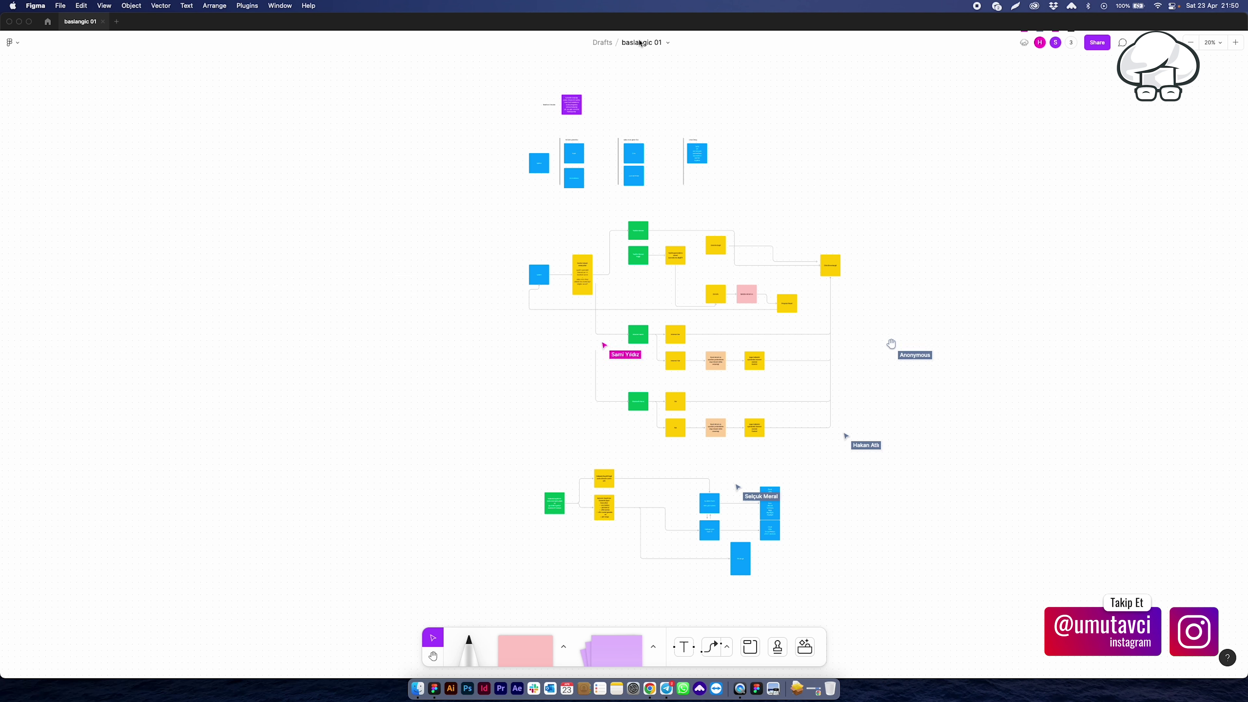
click(668, 43)
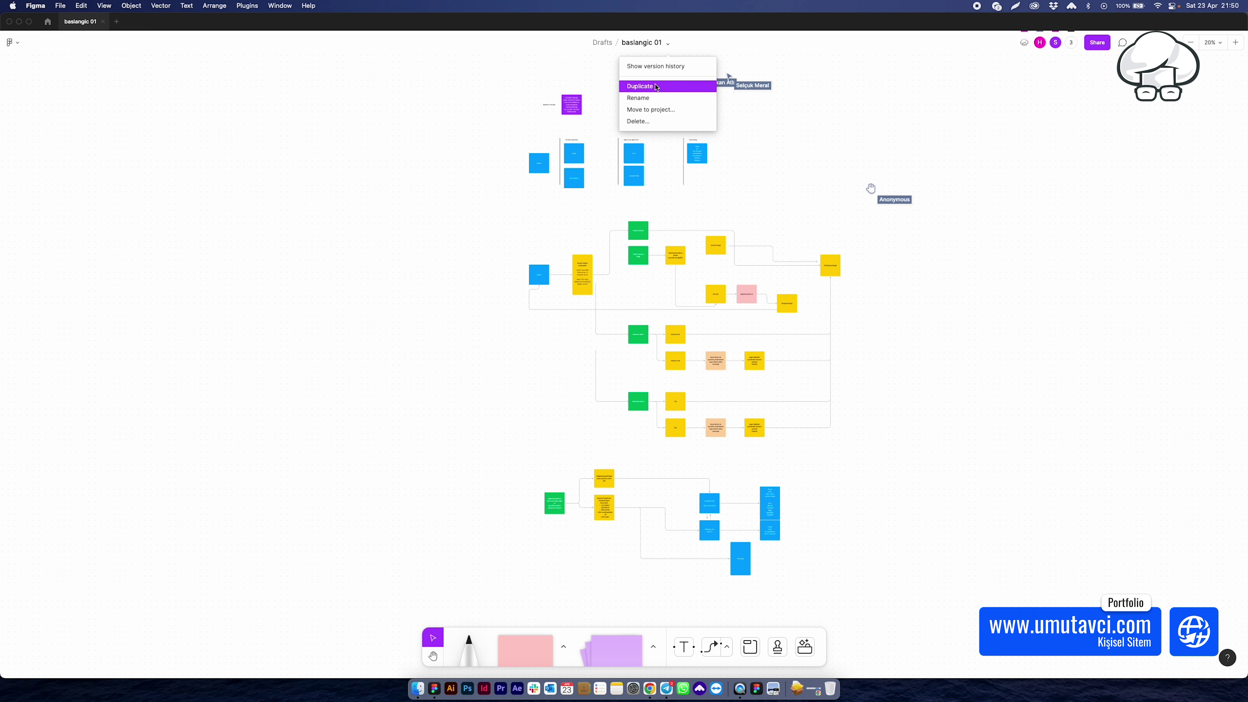
click(799, 190)
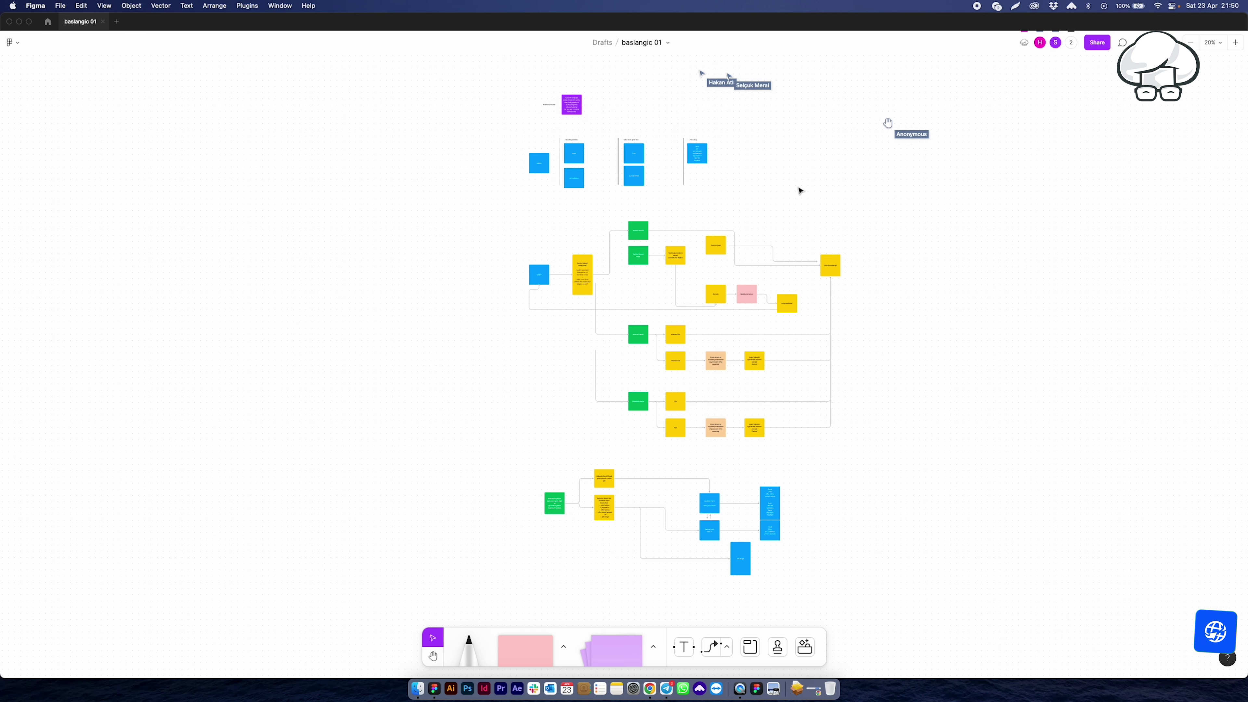
click(301, 239)
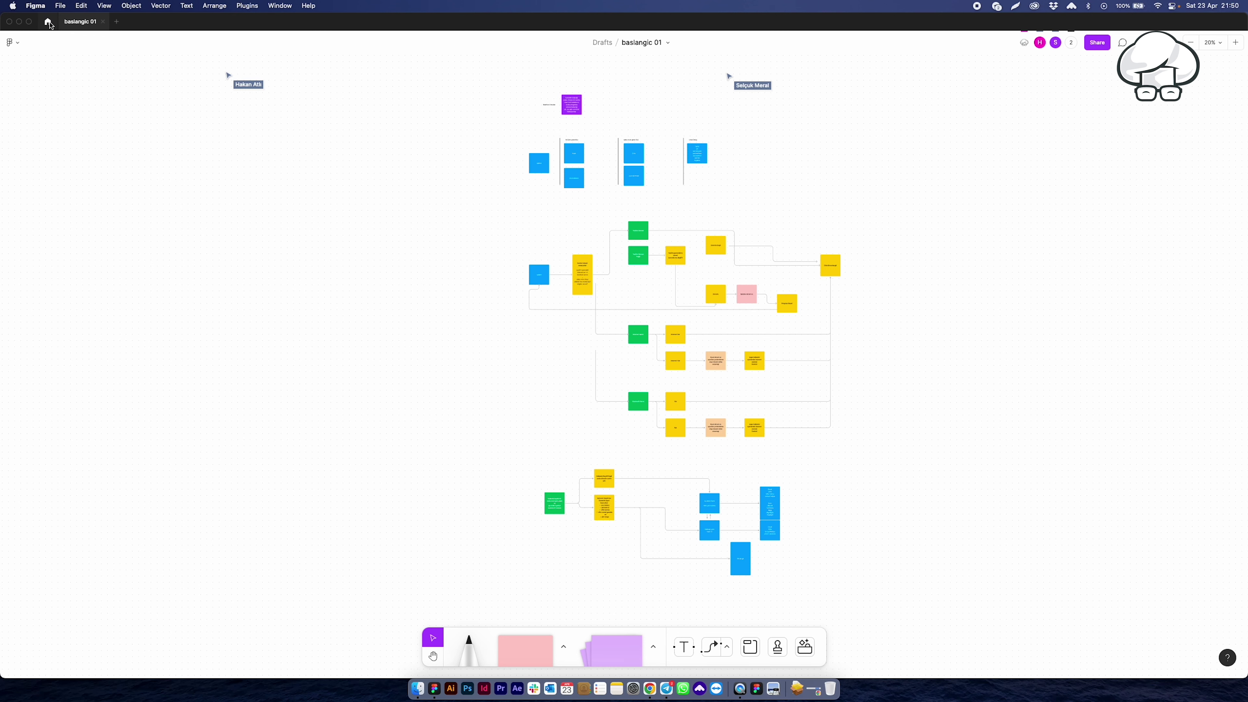
Step: Go from Home to Drafts and reopen the baslangic 01 board
click(48, 22)
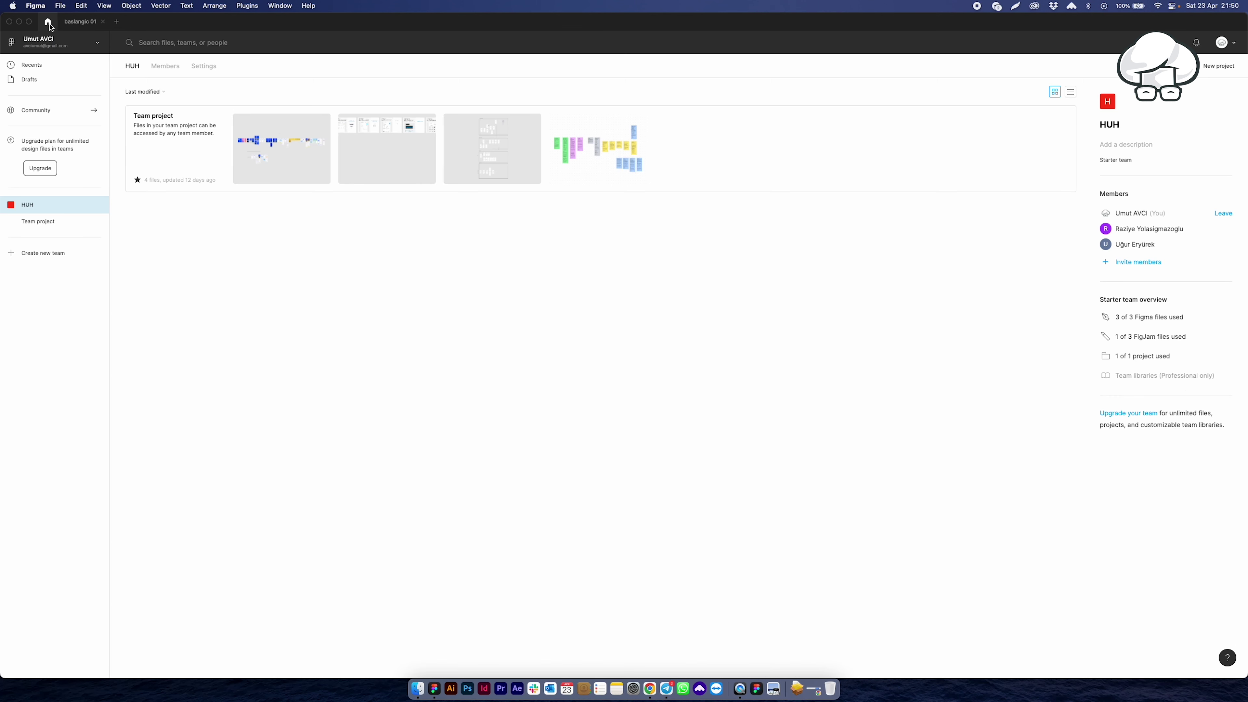
click(34, 81)
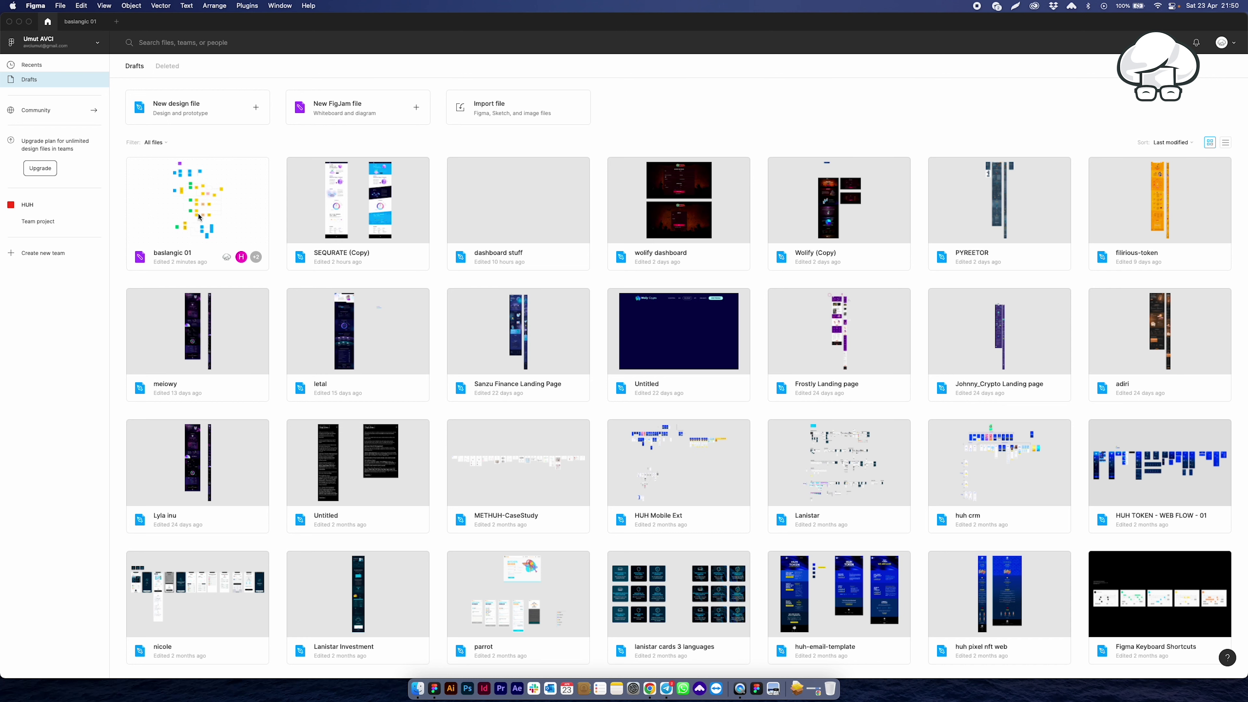
double_click(195, 202)
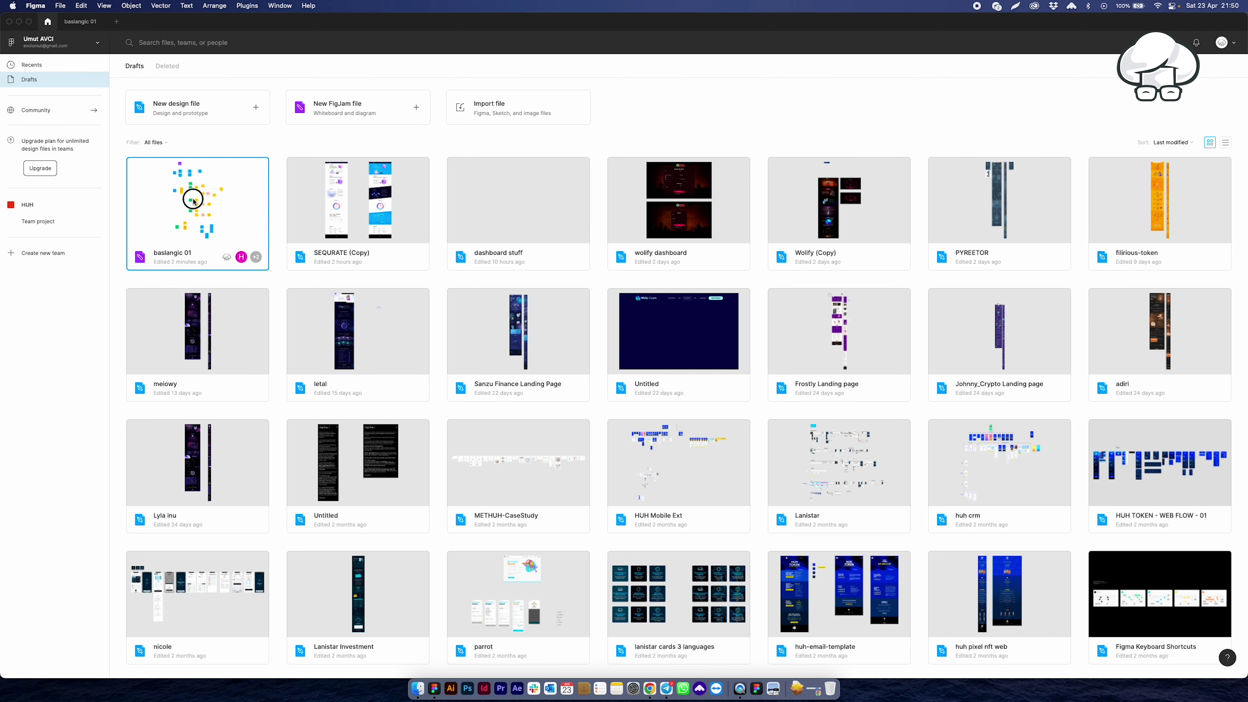
scroll(720, 190, down, 5)
scroll(719, 190, up, 4)
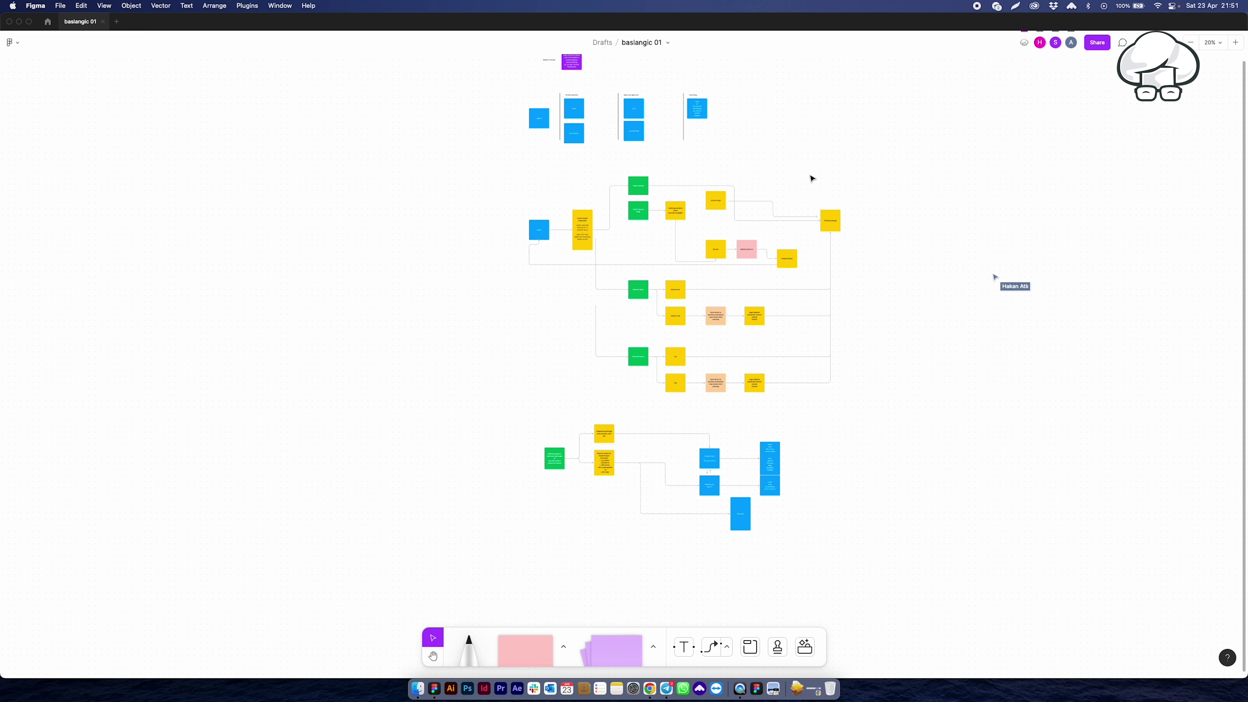
Step: Drag the registration fields sticky higher so its Kullanici Kayit connector bends upward
scroll(810, 250, down, 3)
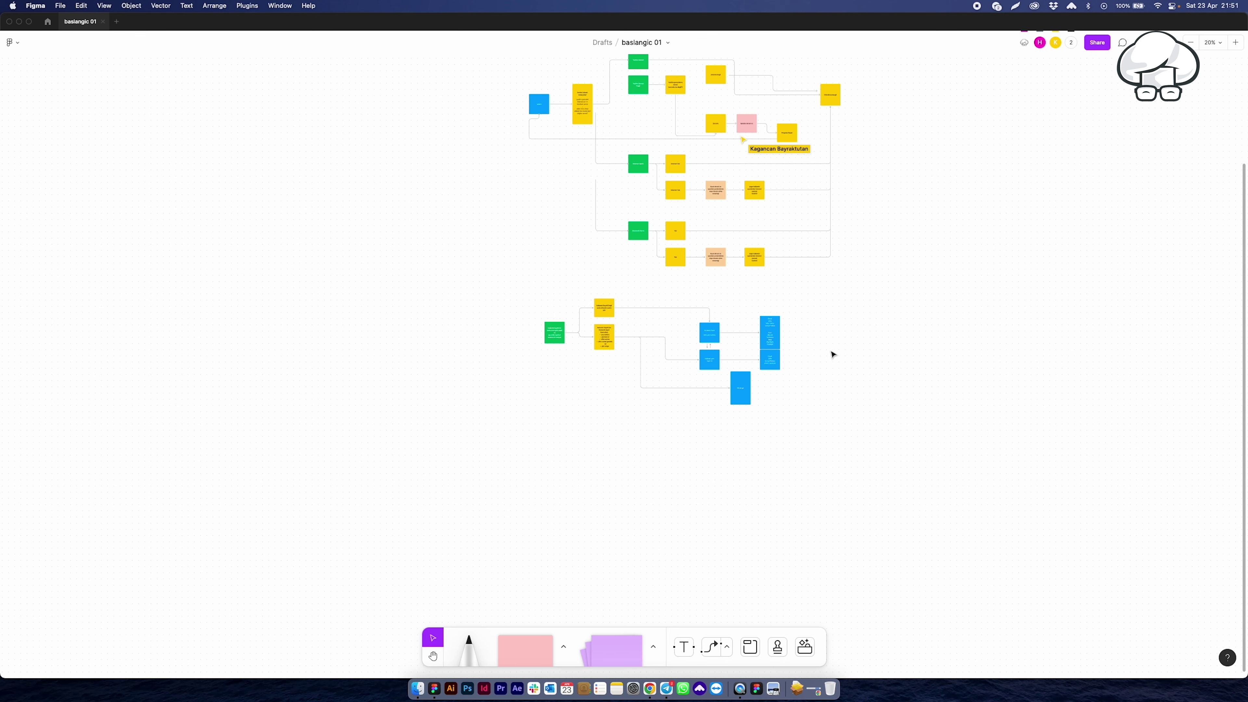
scroll(803, 363, up, 5)
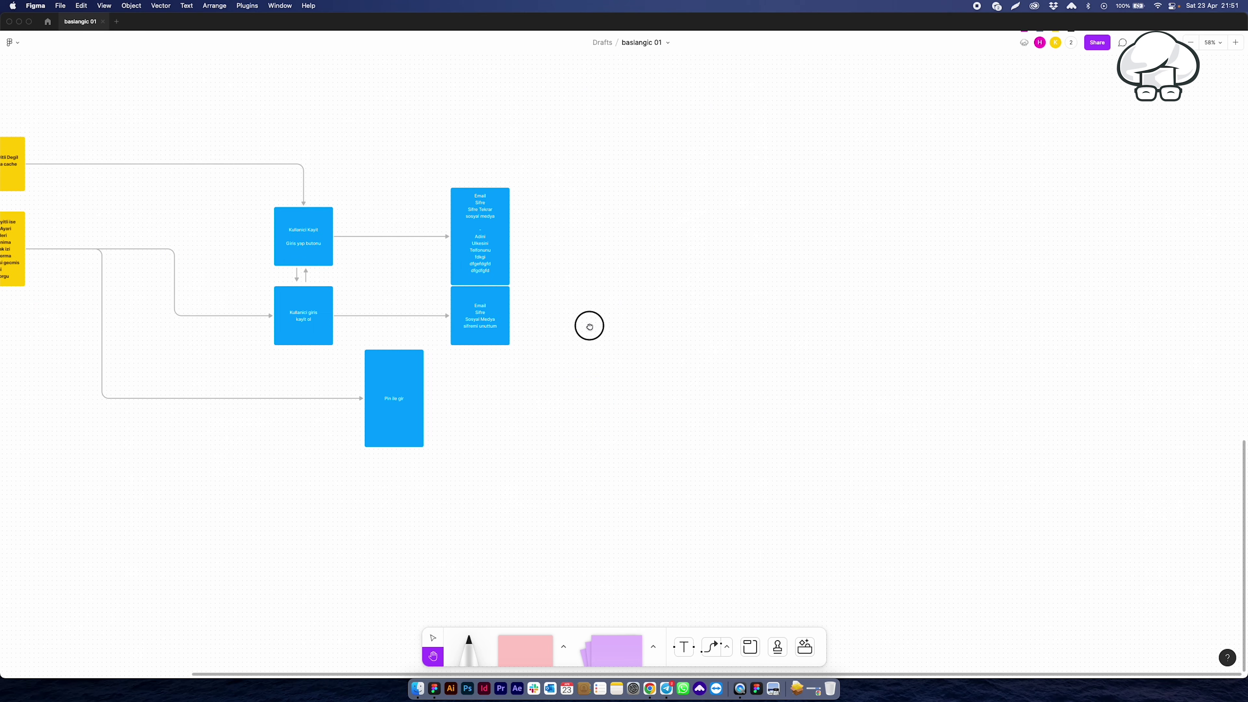
scroll(587, 326, up, 3)
scroll(609, 339, up, 3)
mouse_move(630, 351)
mouse_down()
mouse_move(581, 381)
mouse_move(573, 451)
mouse_up()
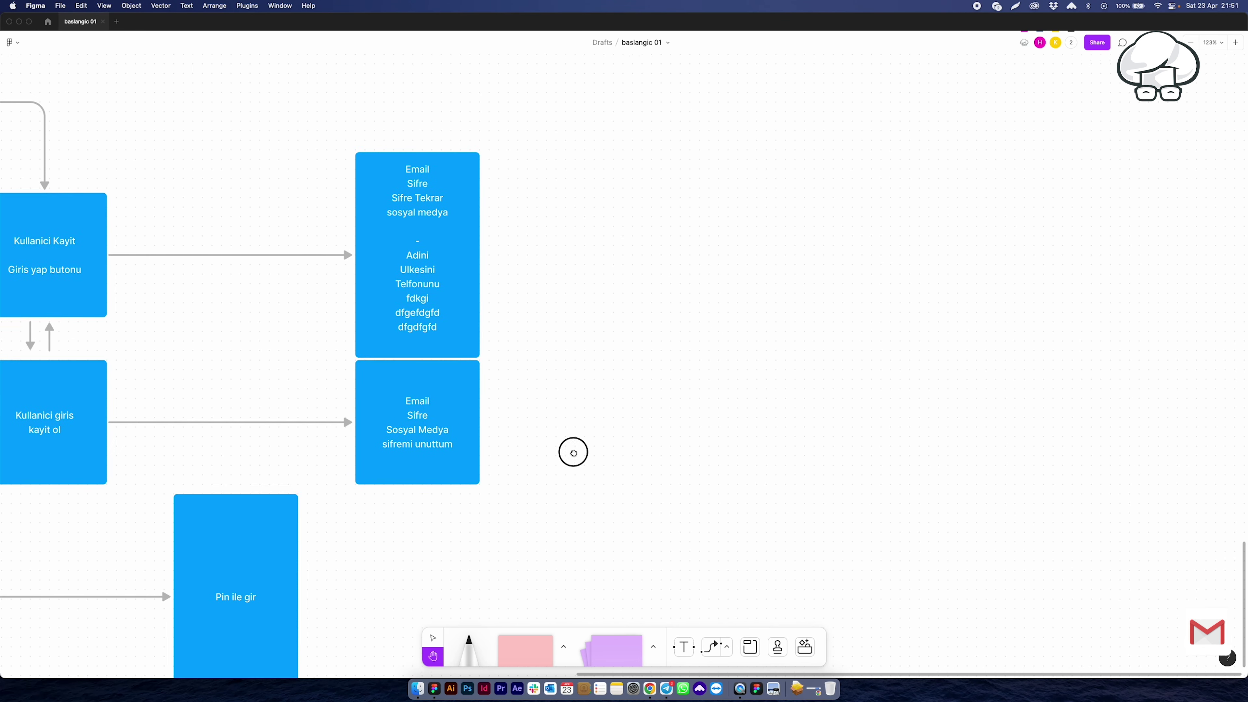
click(466, 240)
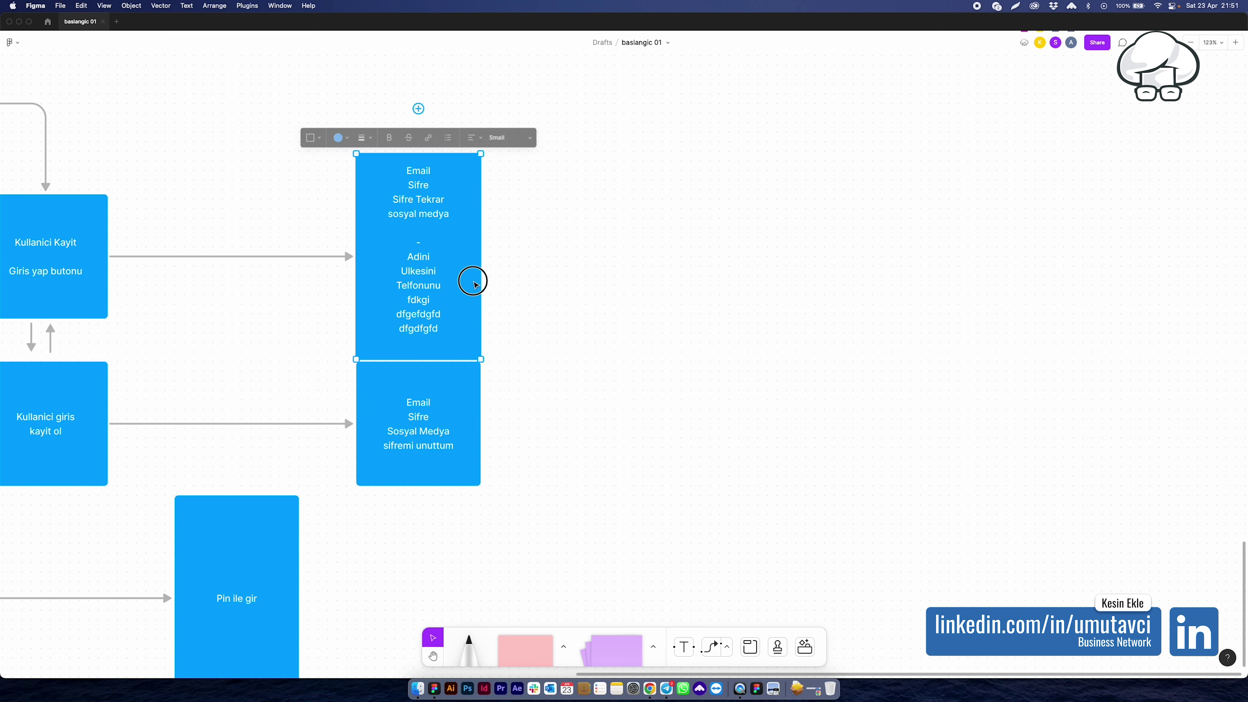
drag(465, 308, 468, 163)
click(636, 346)
Step: Check the registration and login fields stickies by selecting each, then deselecting
scroll(565, 344, up, 5)
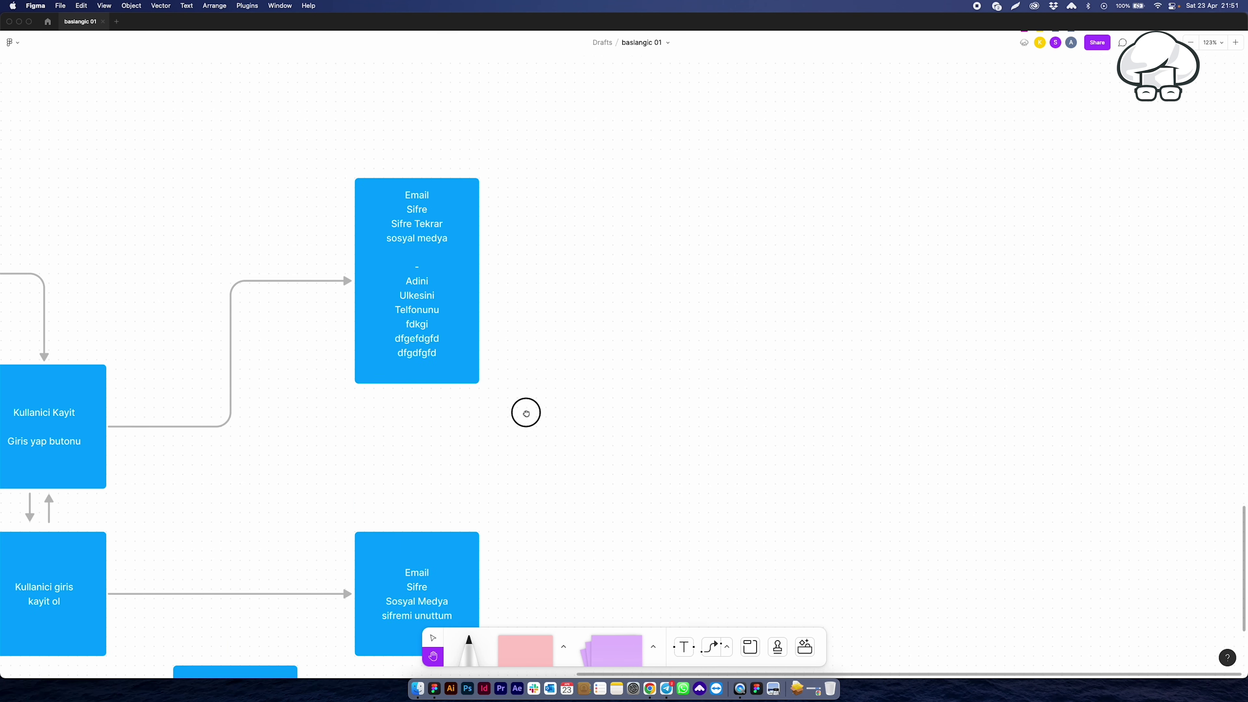
click(457, 245)
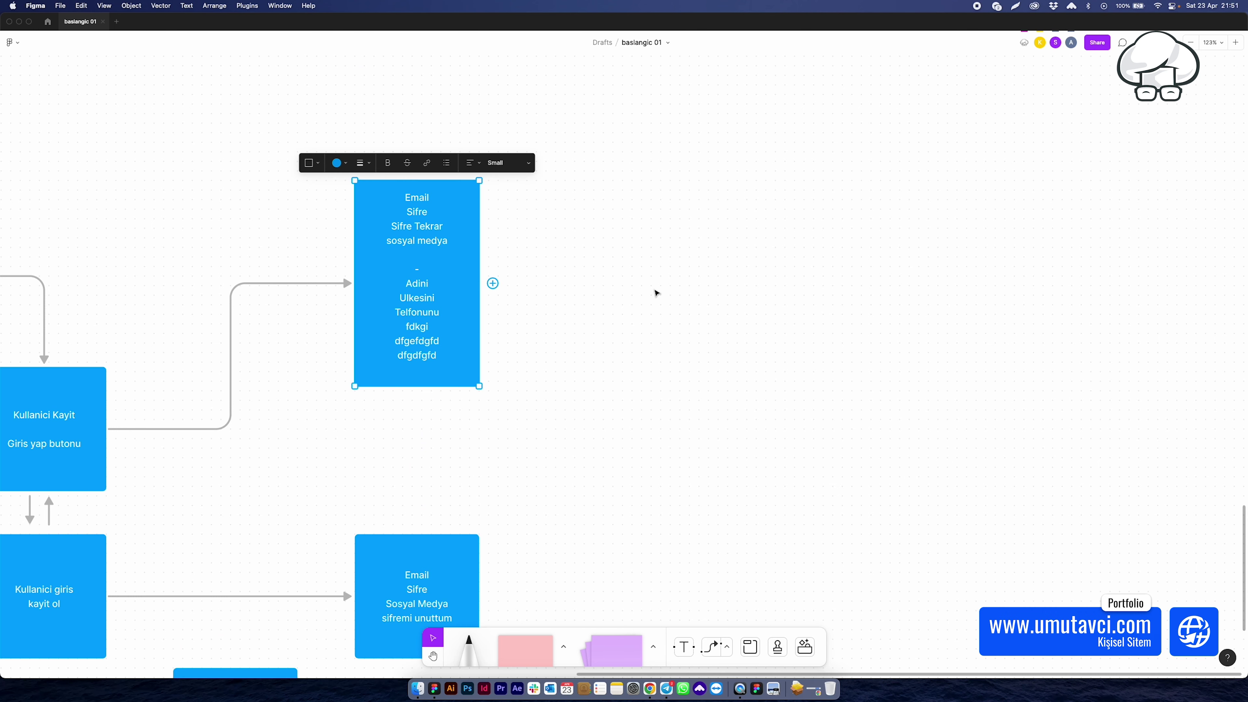
scroll(504, 524, down, 5)
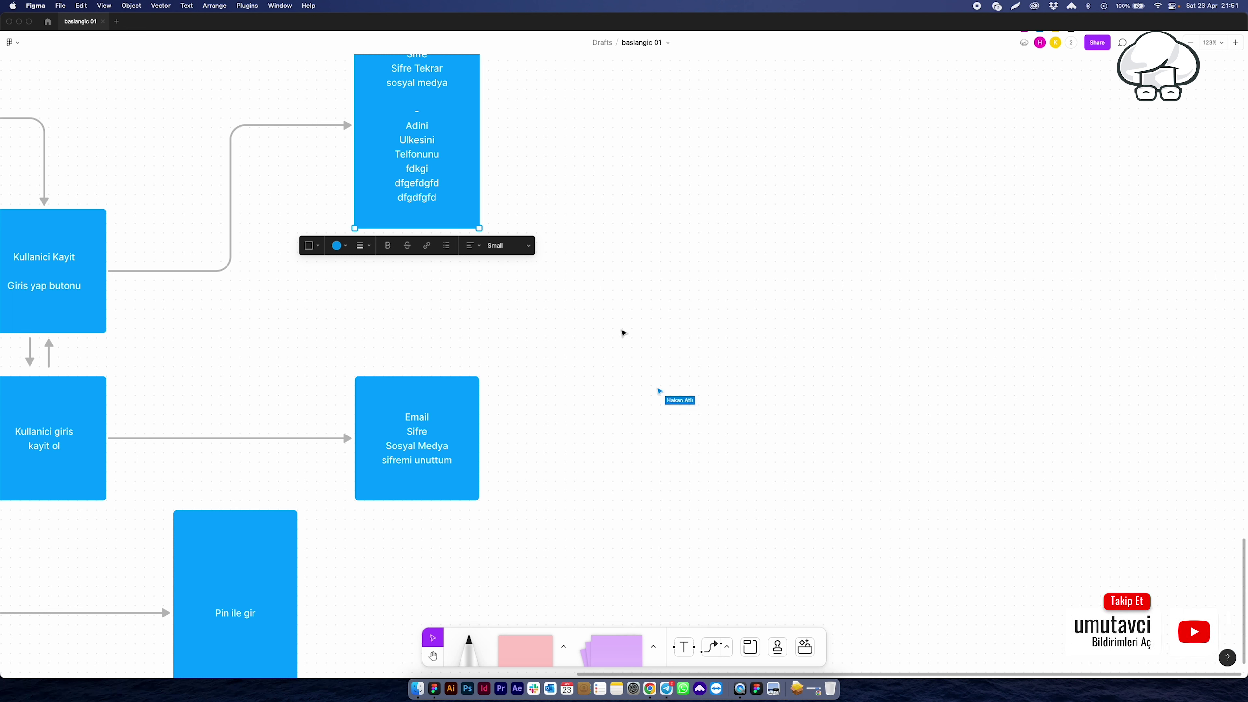
click(621, 332)
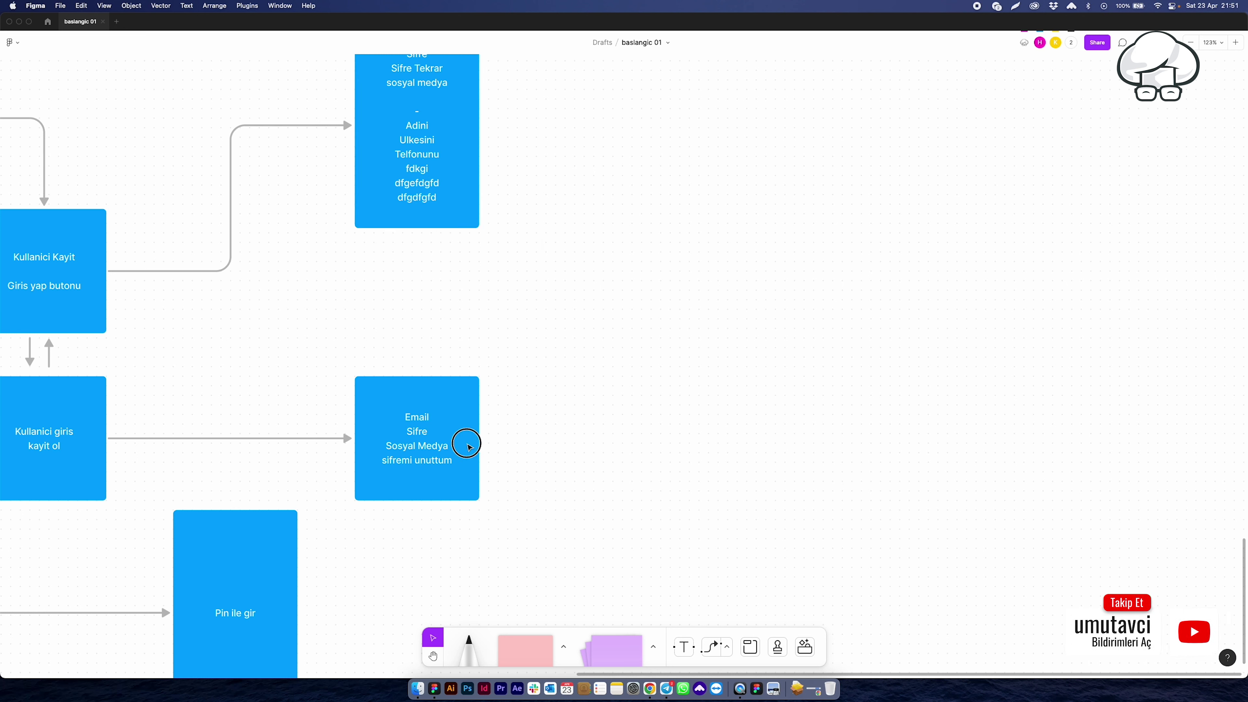
click(468, 445)
click(596, 414)
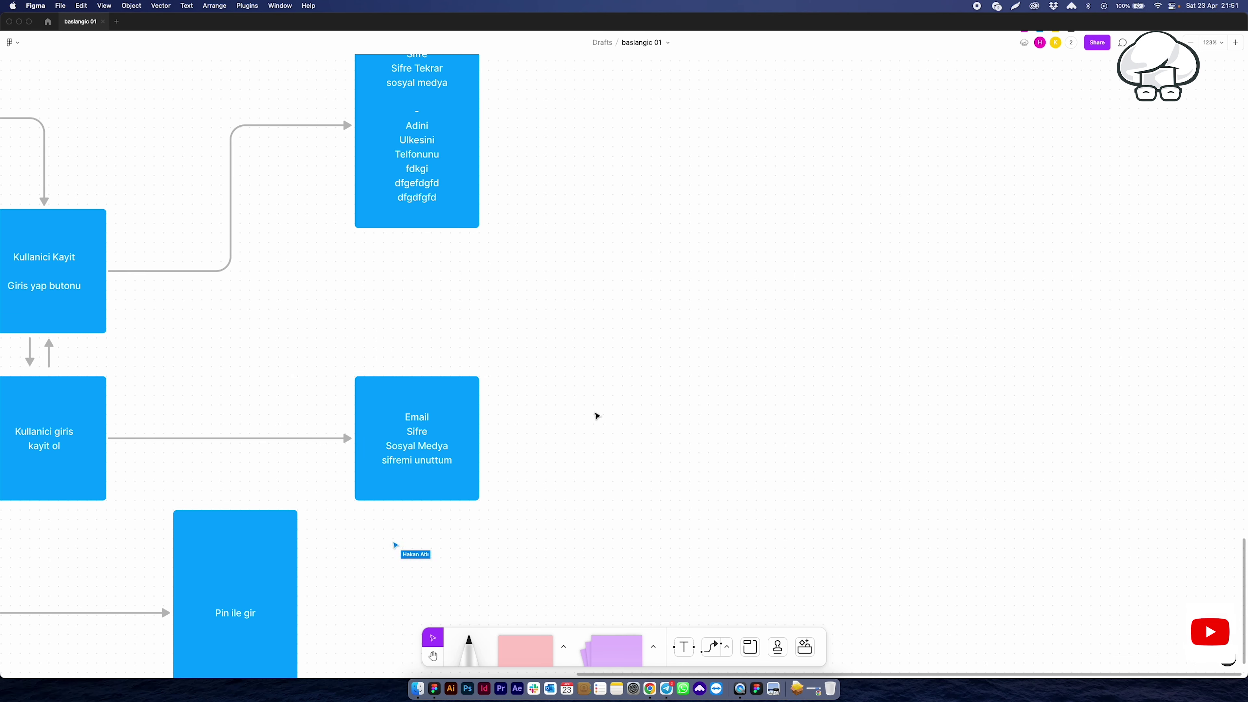
Step: Pan to the lower flowchart to bring the register and login boxes into view
scroll(719, 423, down, 5)
scroll(721, 426, down, 5)
drag(855, 426, 550, 418)
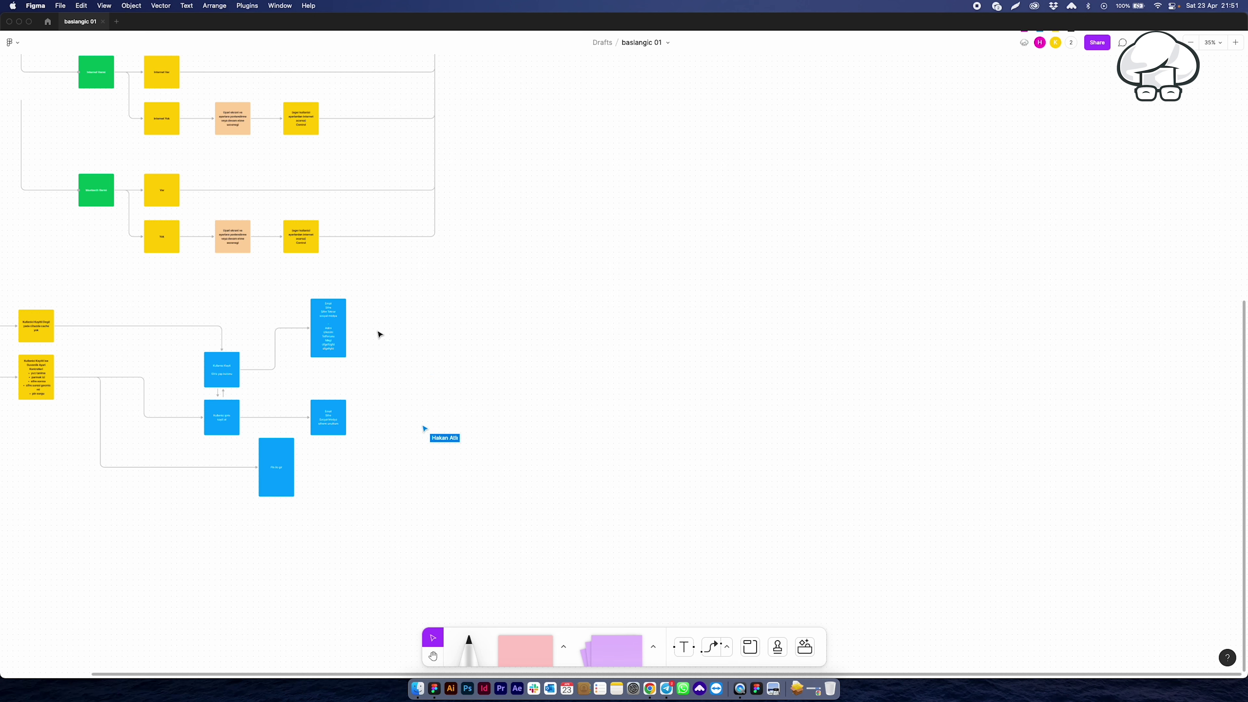
scroll(379, 332, up, 5)
drag(337, 415, 532, 335)
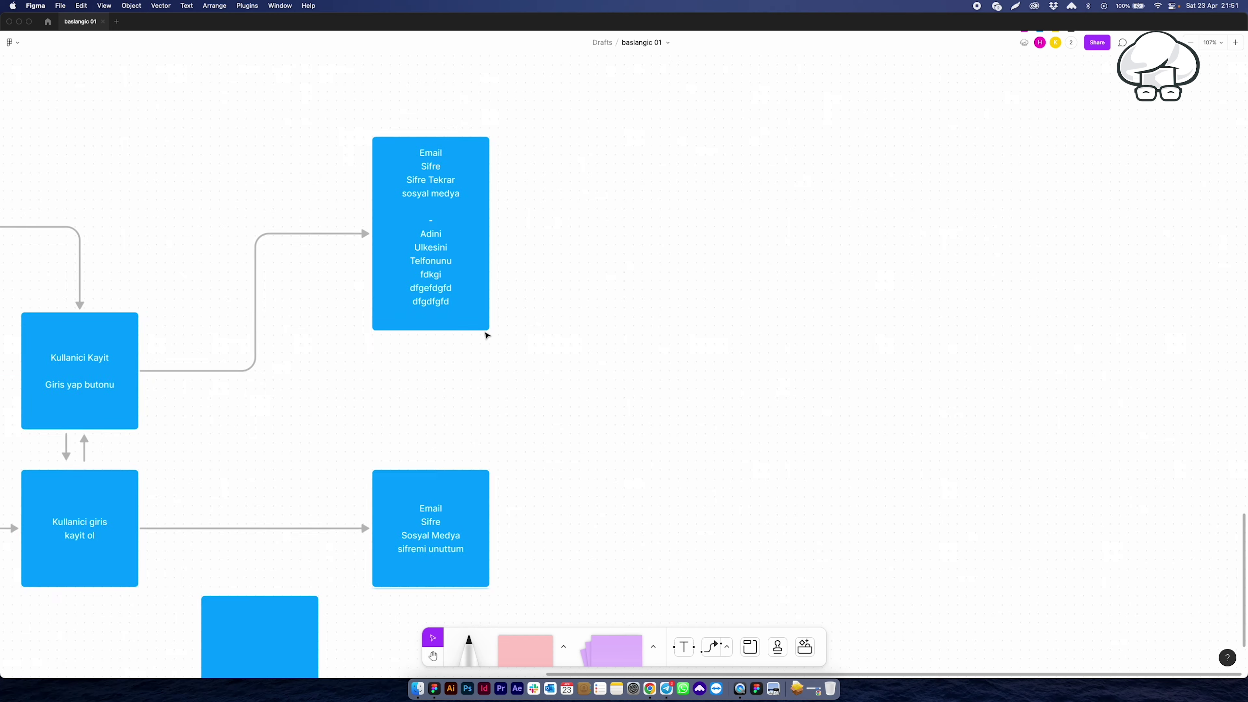
scroll(486, 339, up, 3)
Step: Review the registration and login field boxes with the Move tool, then switch to the Google Meet desktop
key(v)
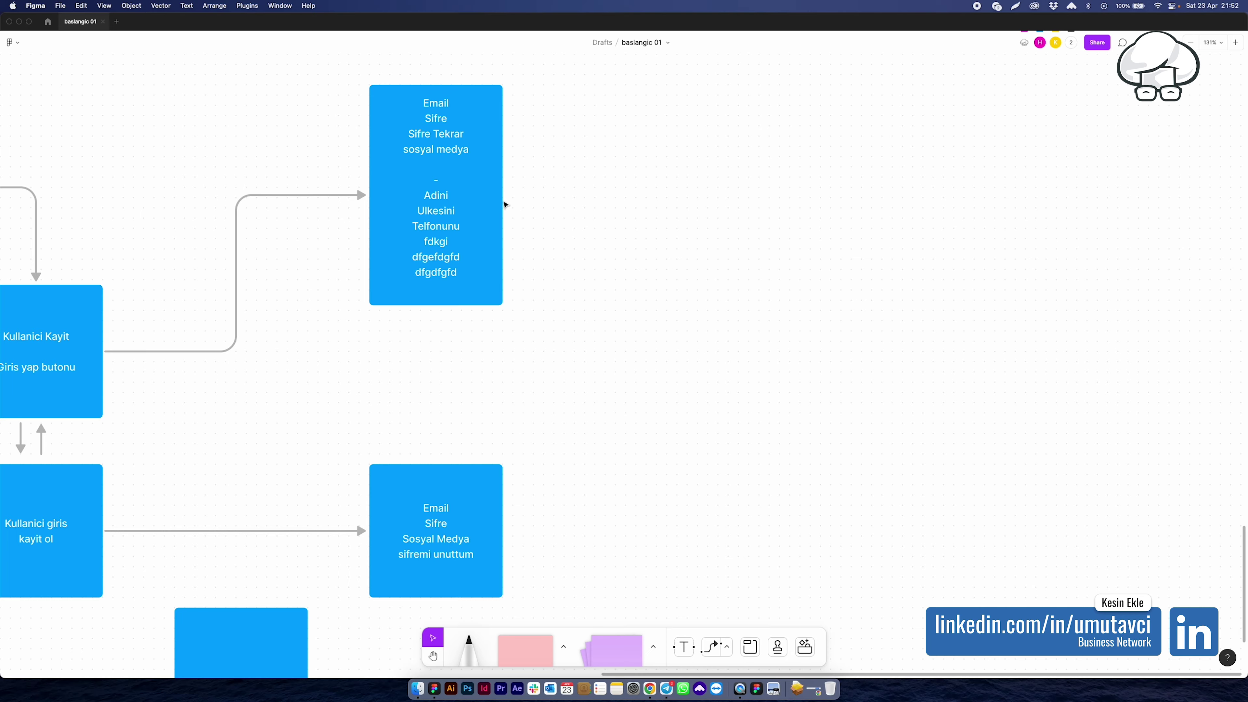
scroll(560, 540, down, 3)
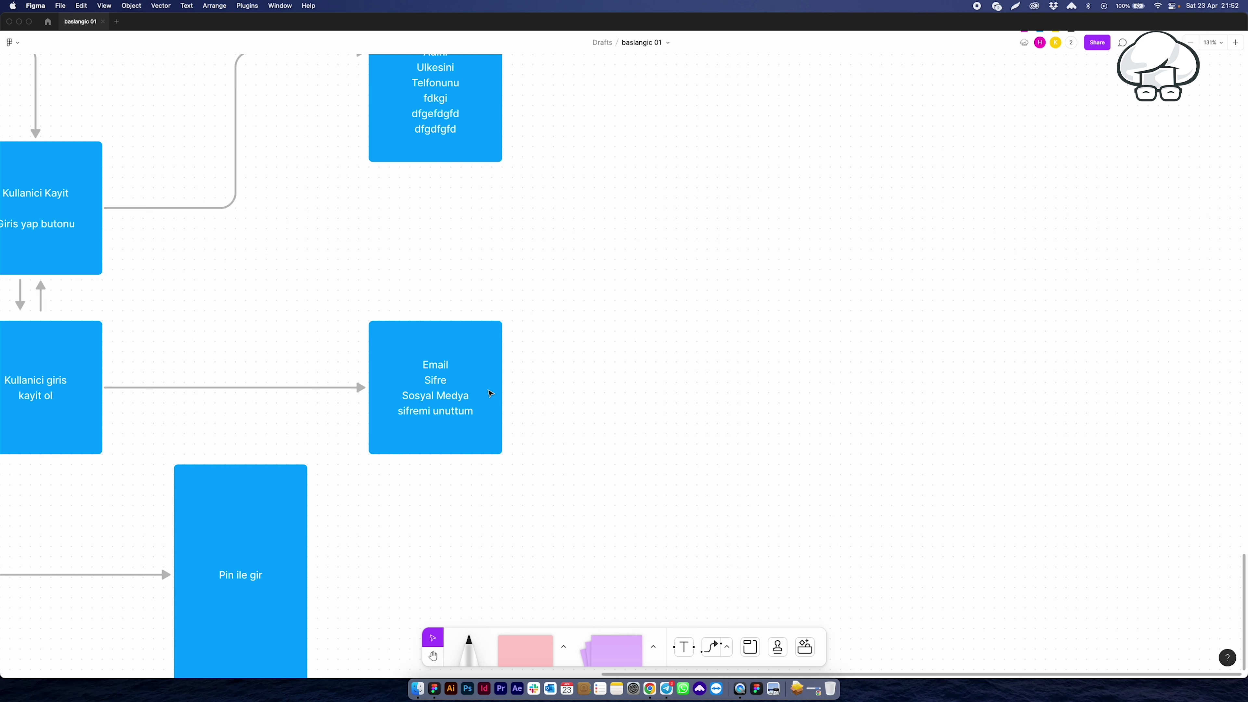
scroll(496, 396, up, 5)
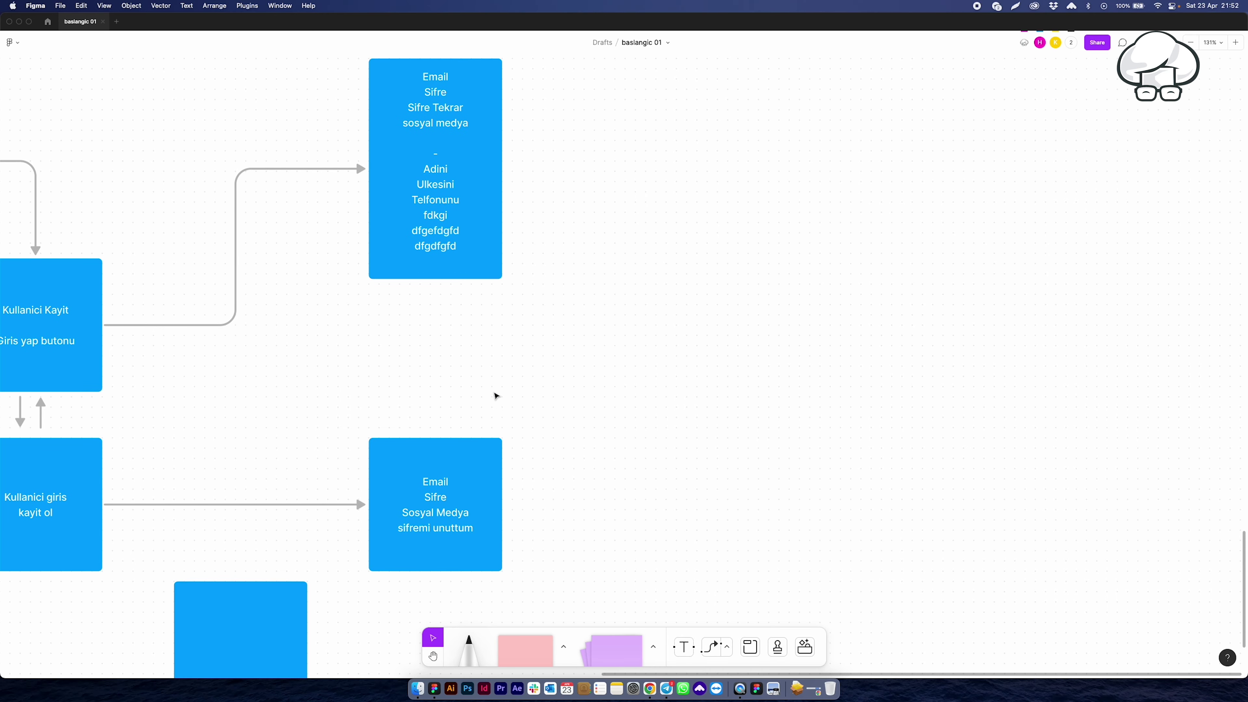
click(388, 216)
click(420, 459)
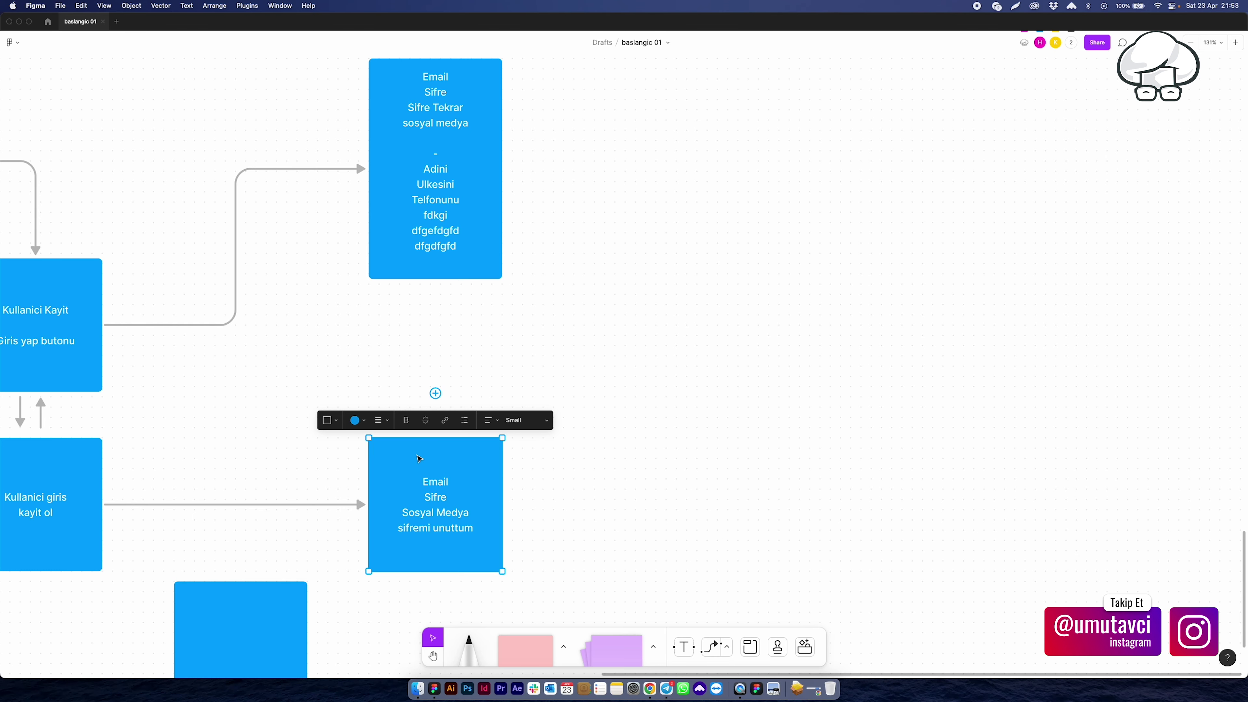
key(ctrl+Left)
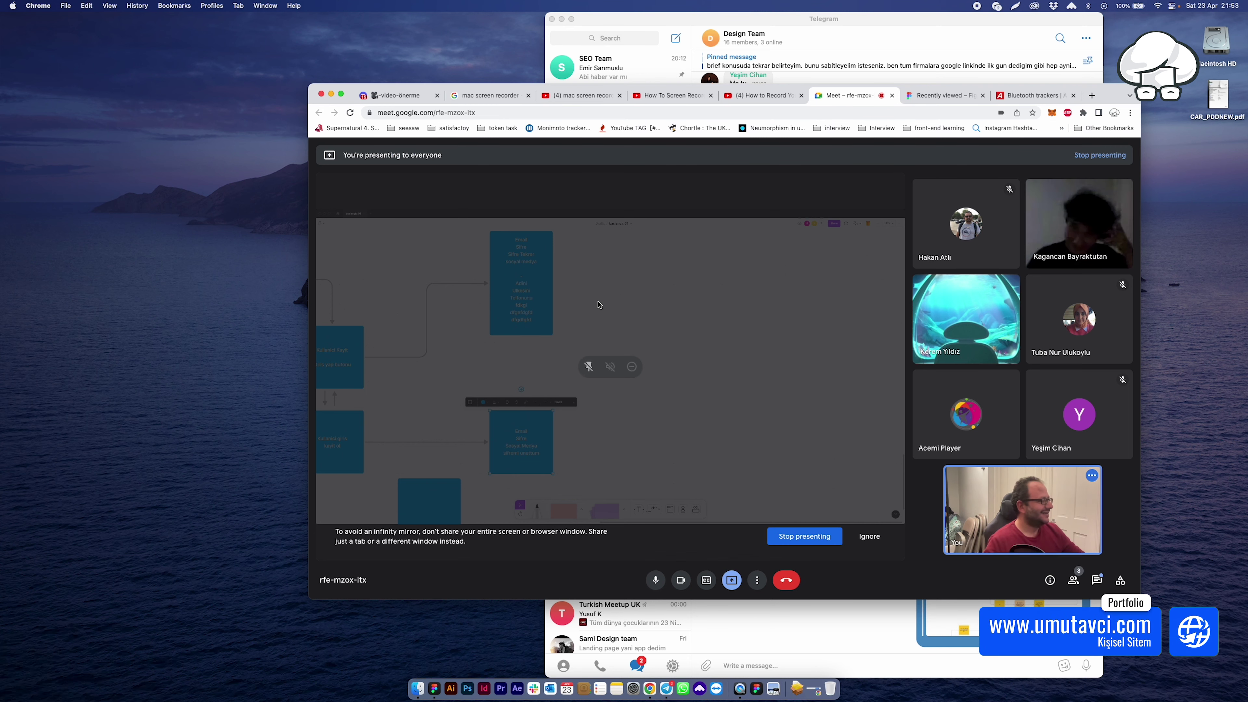
key(super+Tab)
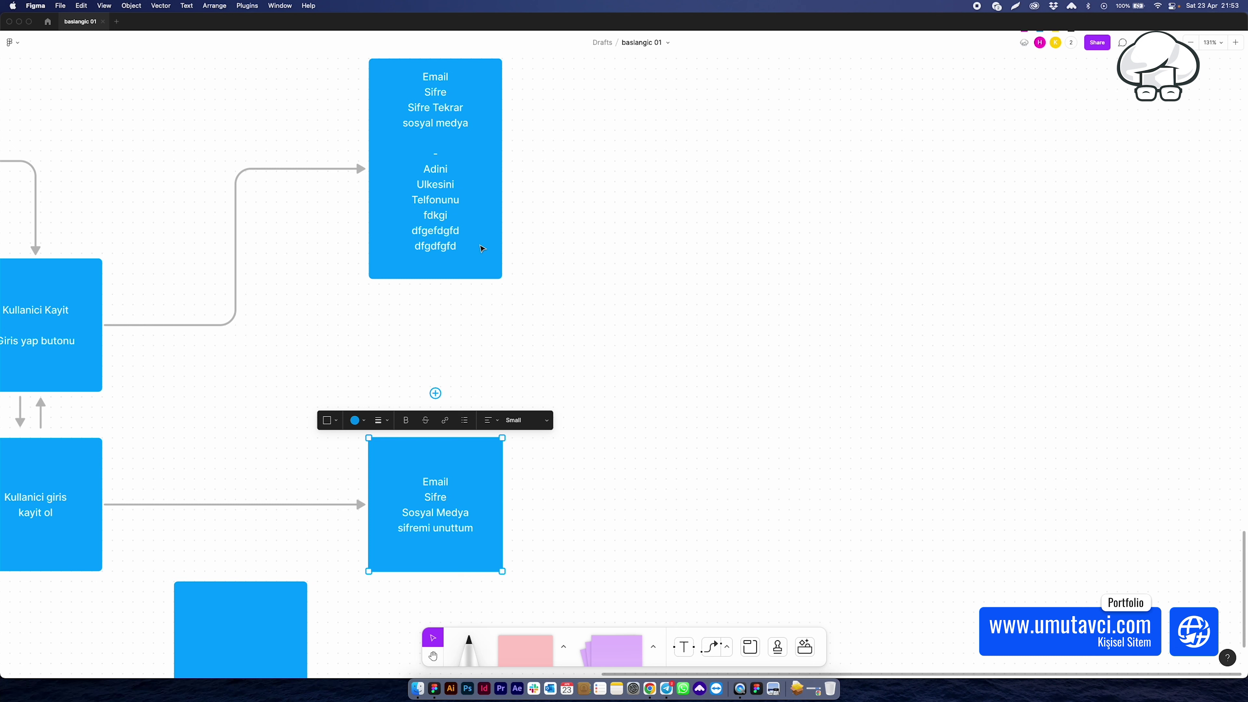
click(481, 245)
click(482, 465)
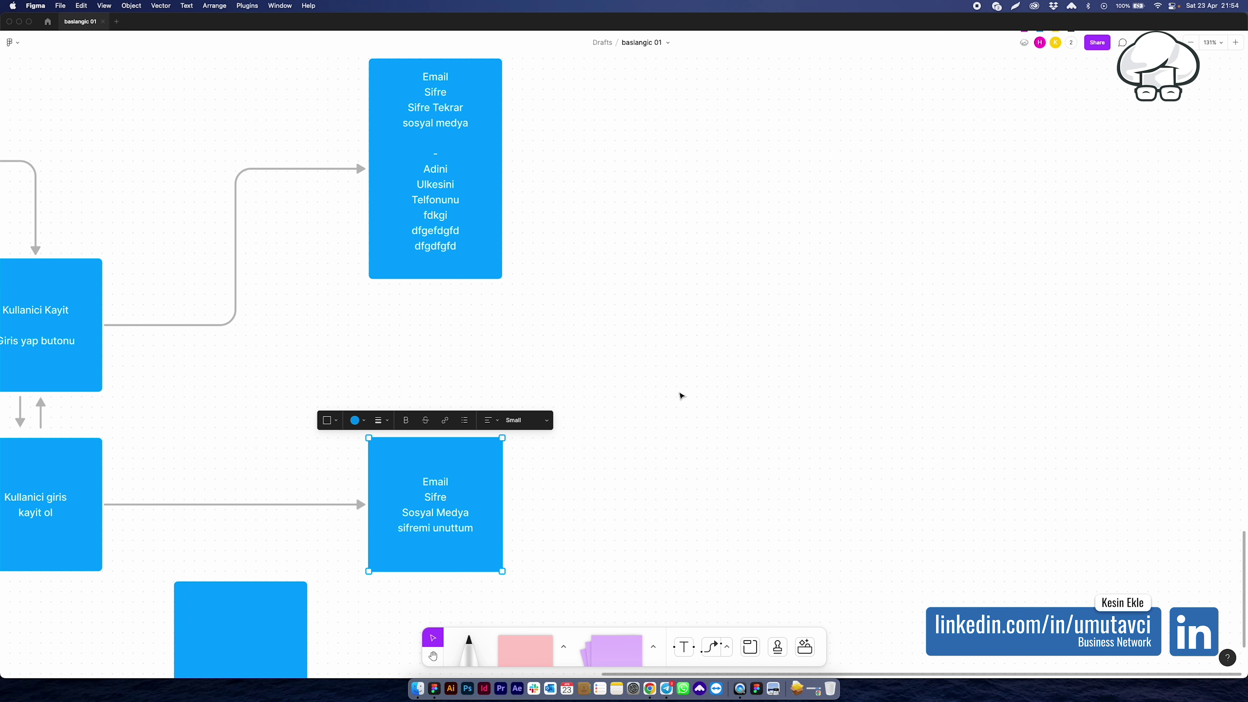
click(680, 394)
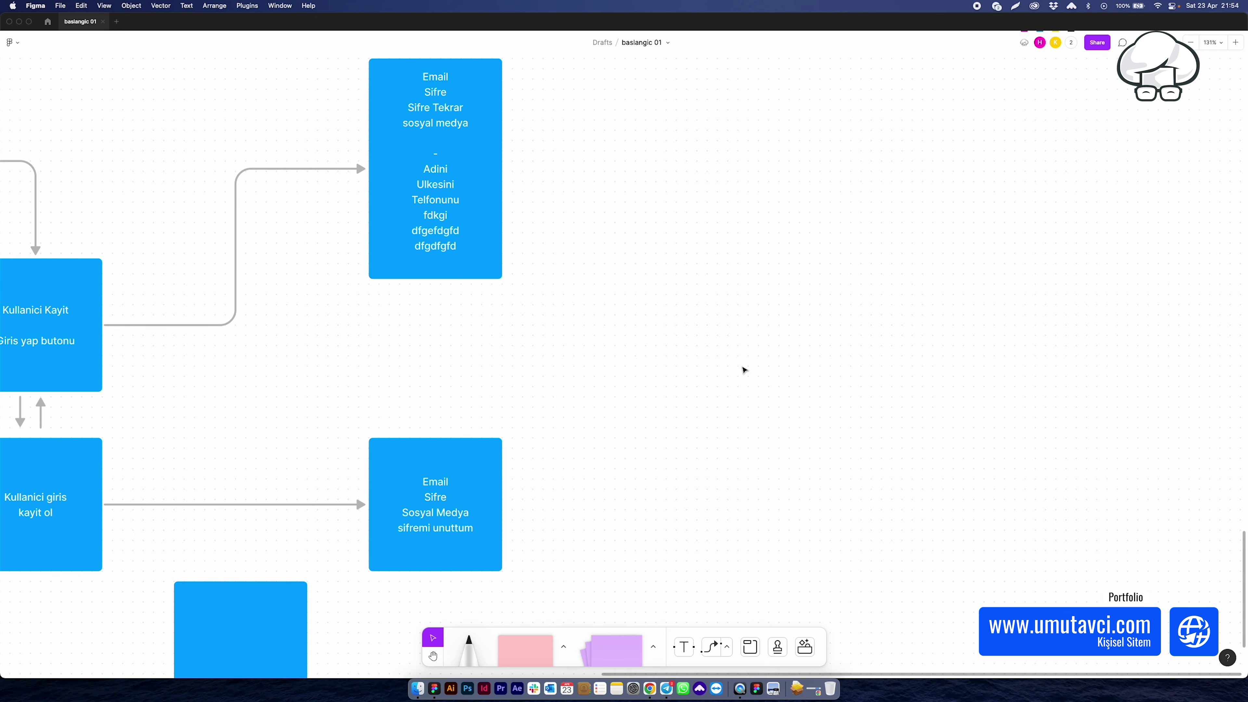
key(super+Tab)
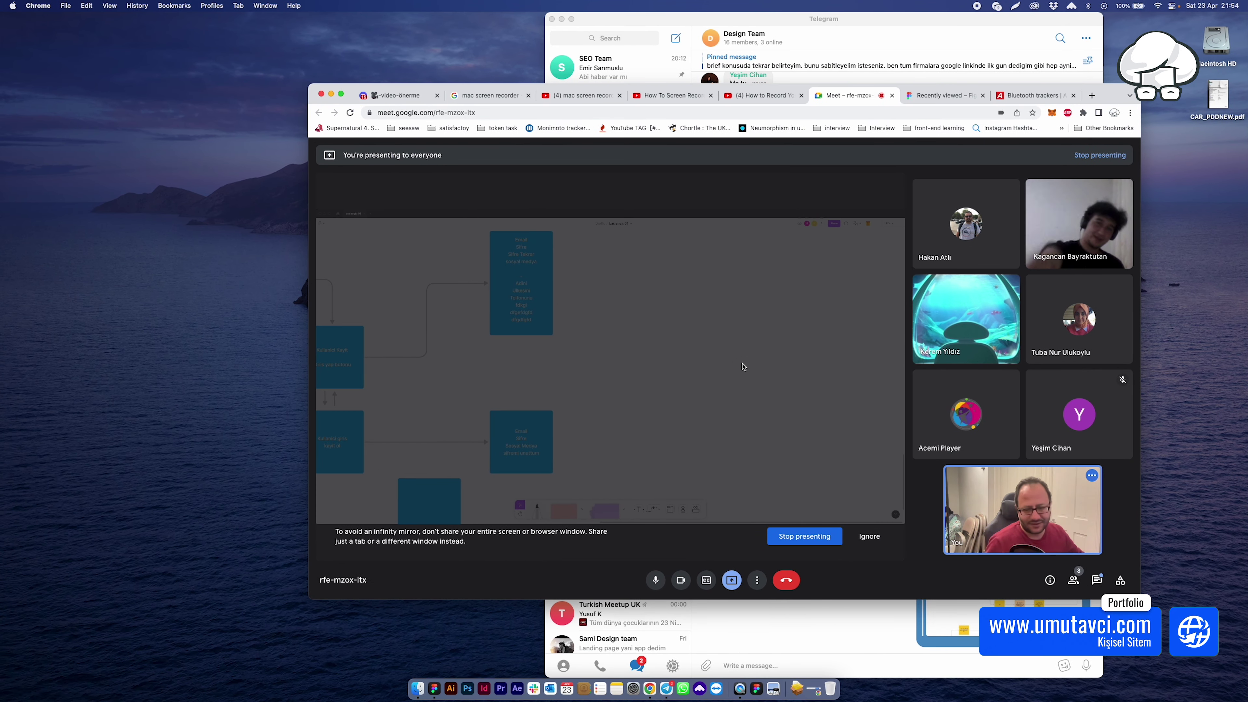